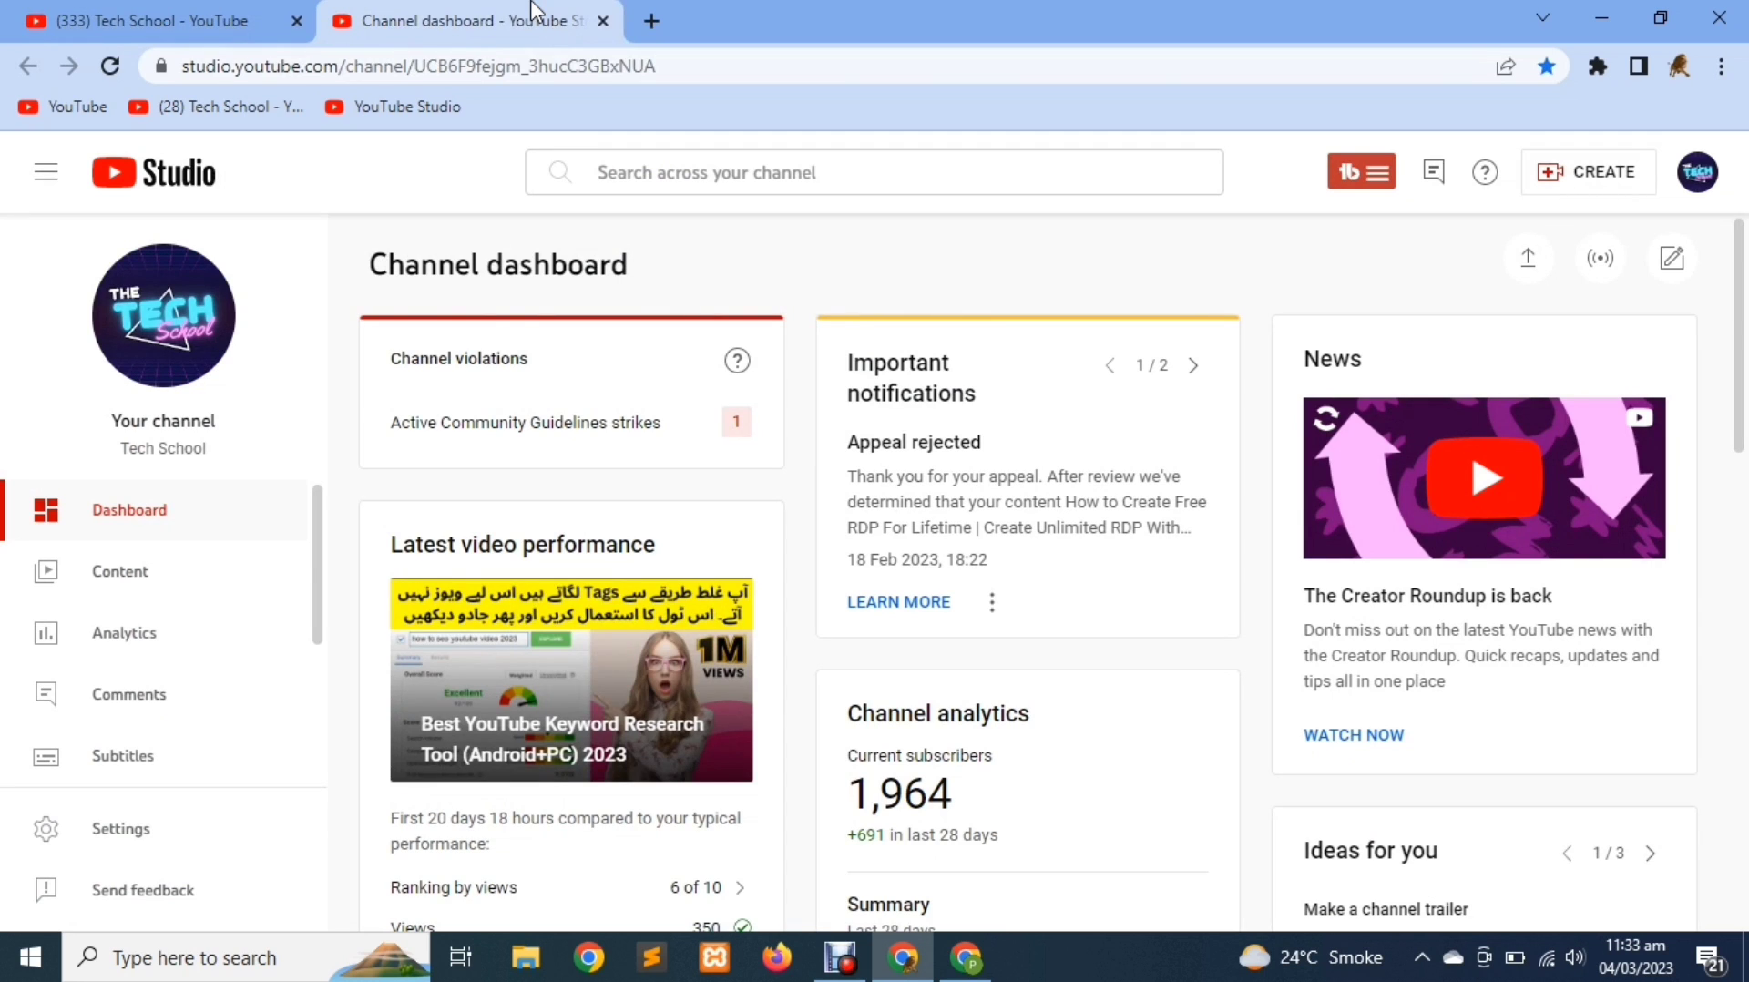
Highlight the dashboard's community guidelines strike count, then switch to the channel's Videos page tab
click(690, 430)
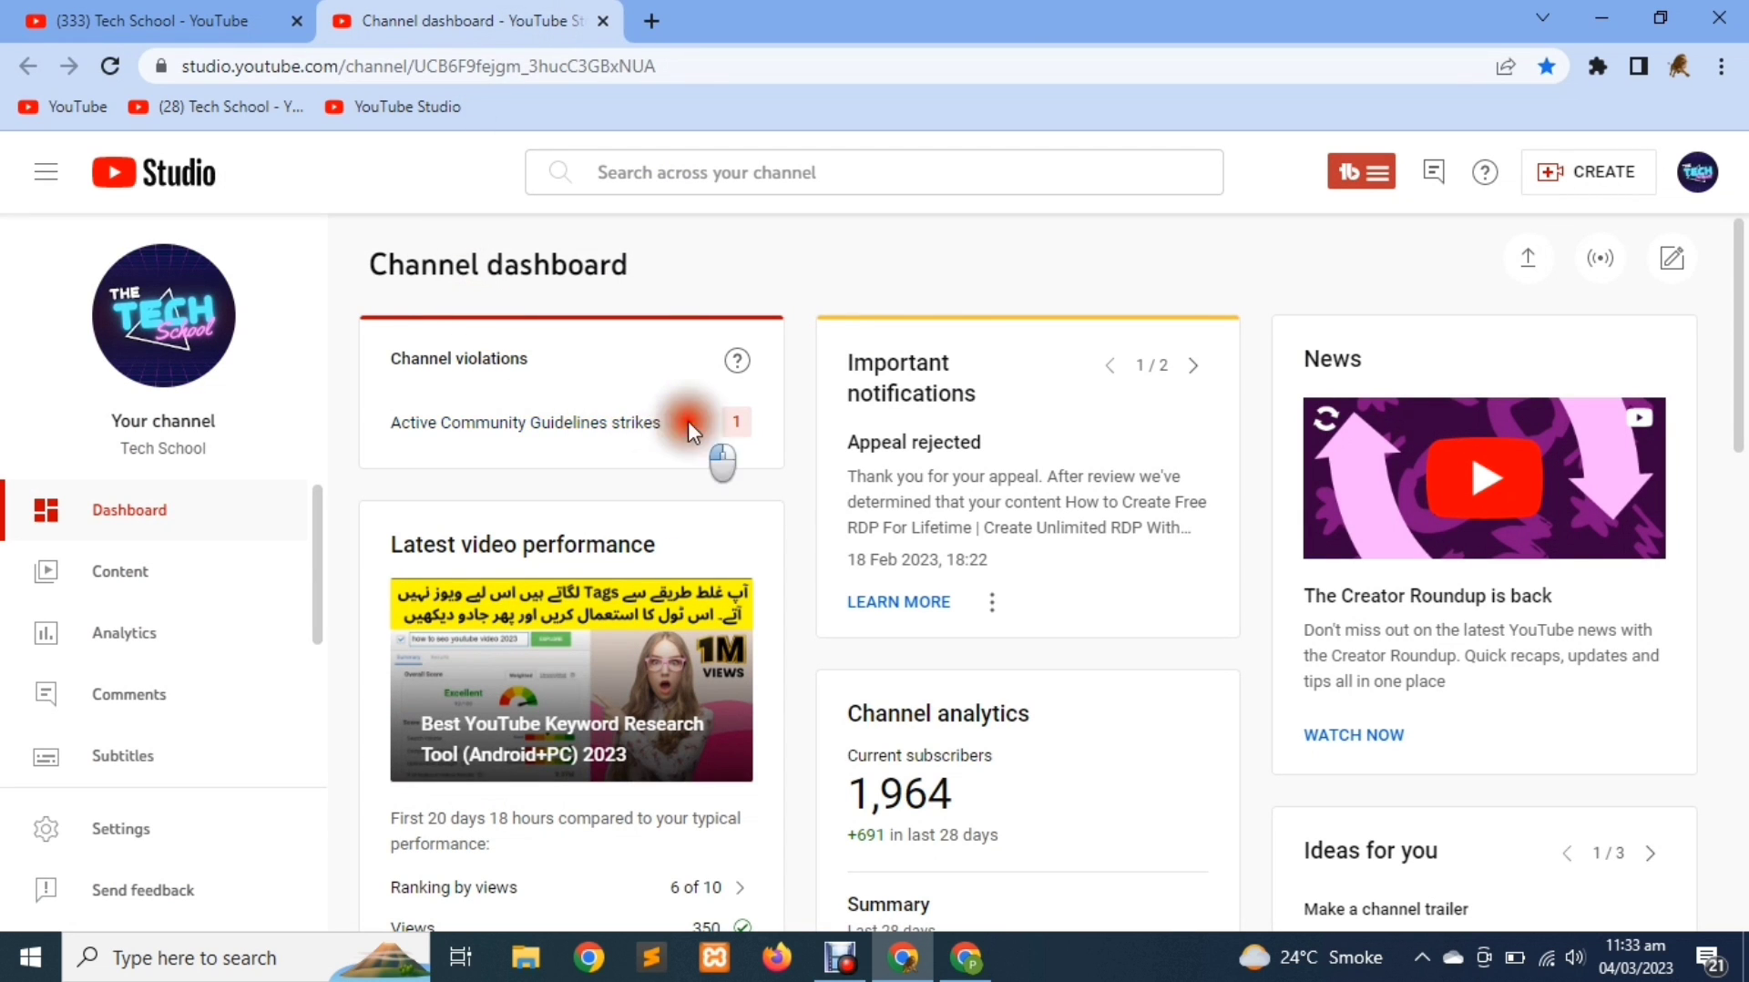
drag(689, 430, 429, 452)
click(428, 455)
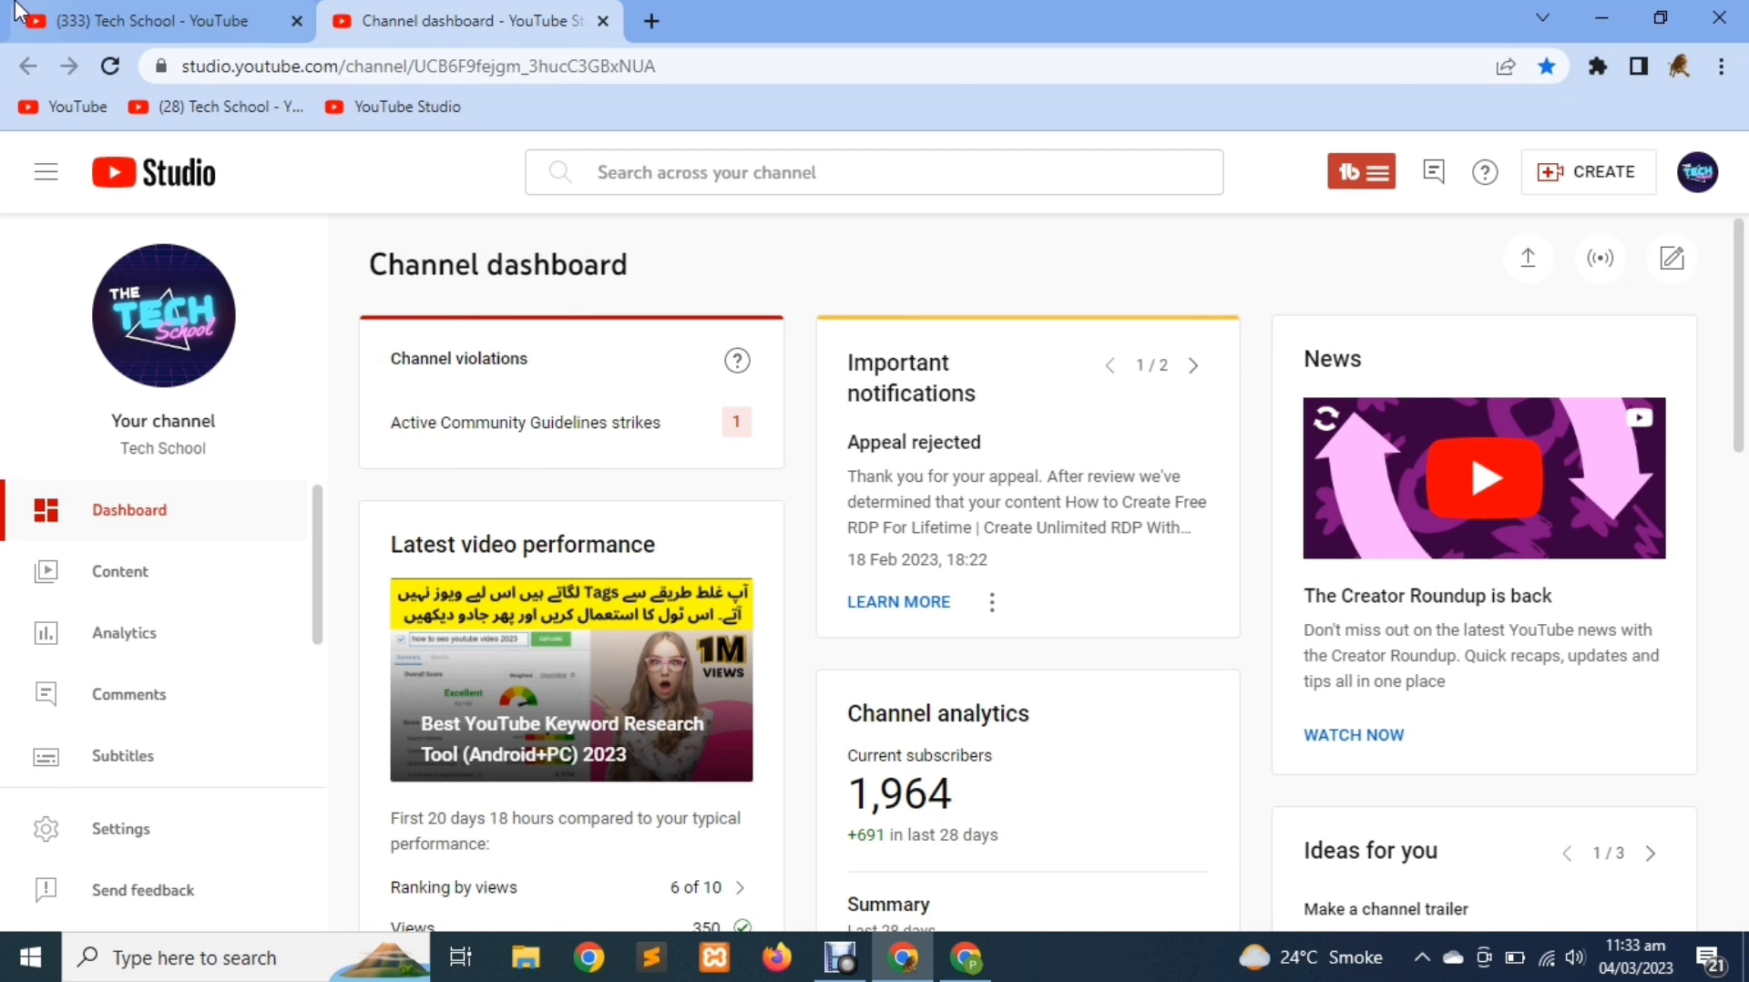
click(87, 20)
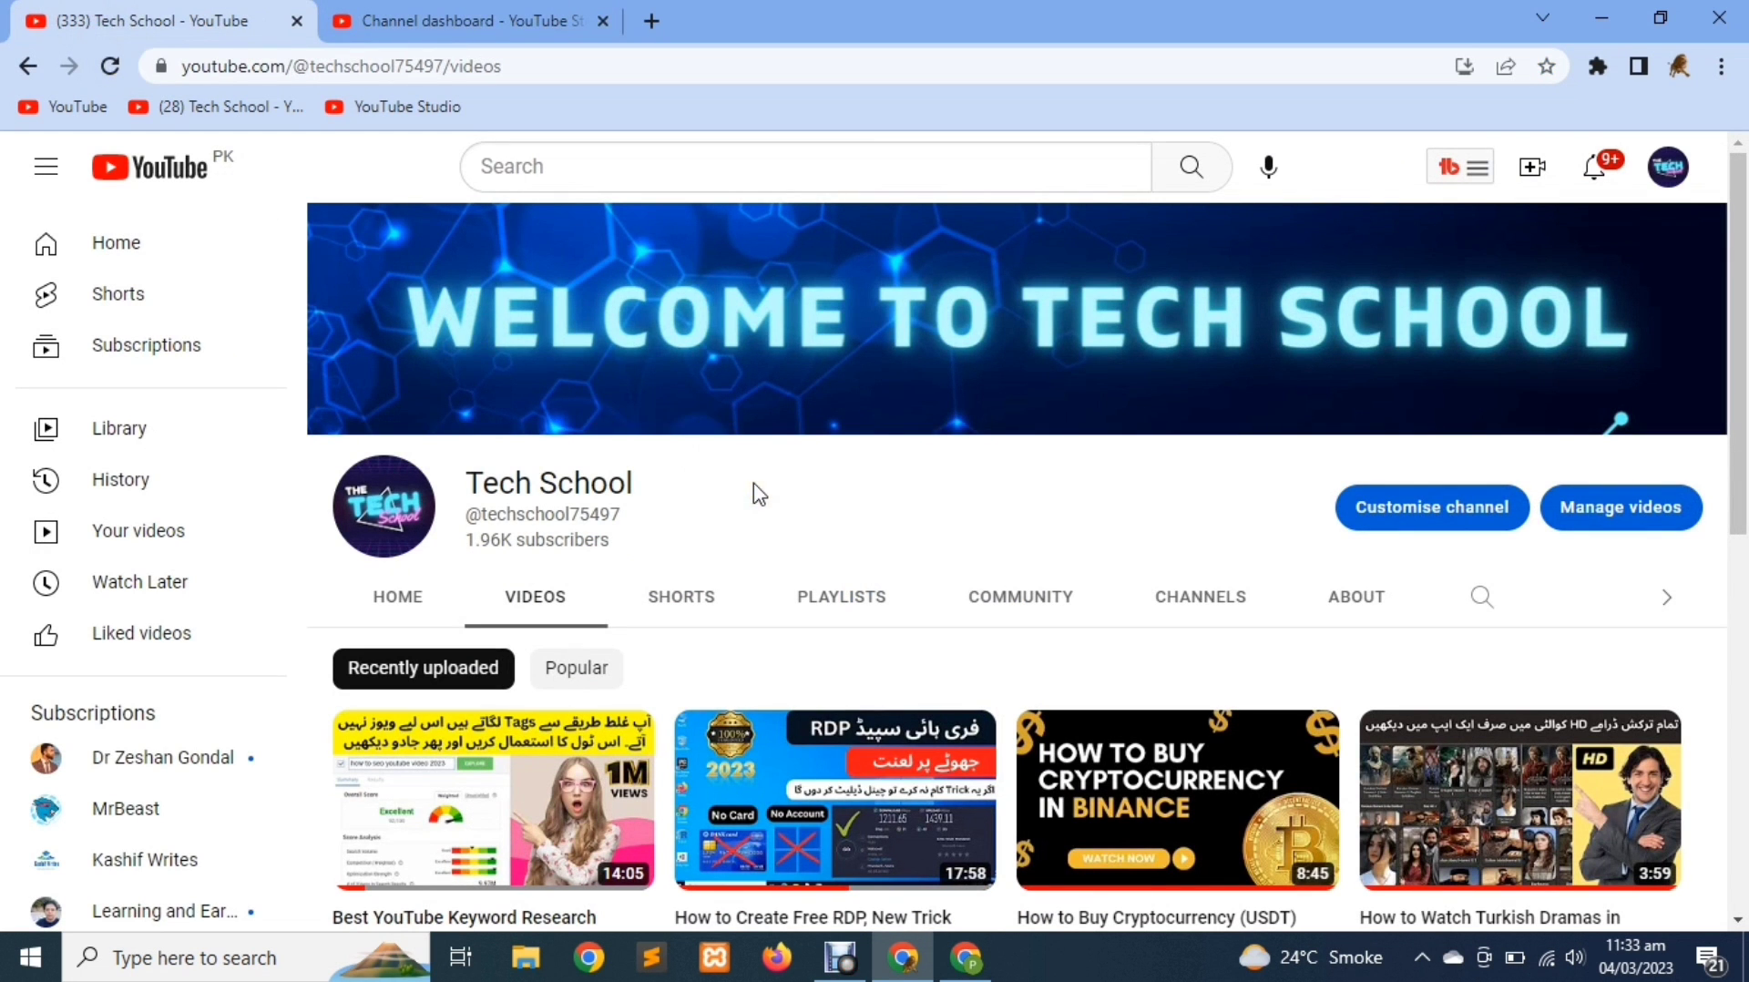
Scroll down the Tech School channel's Videos page to browse recent uploads
scroll(753, 492, down, 1)
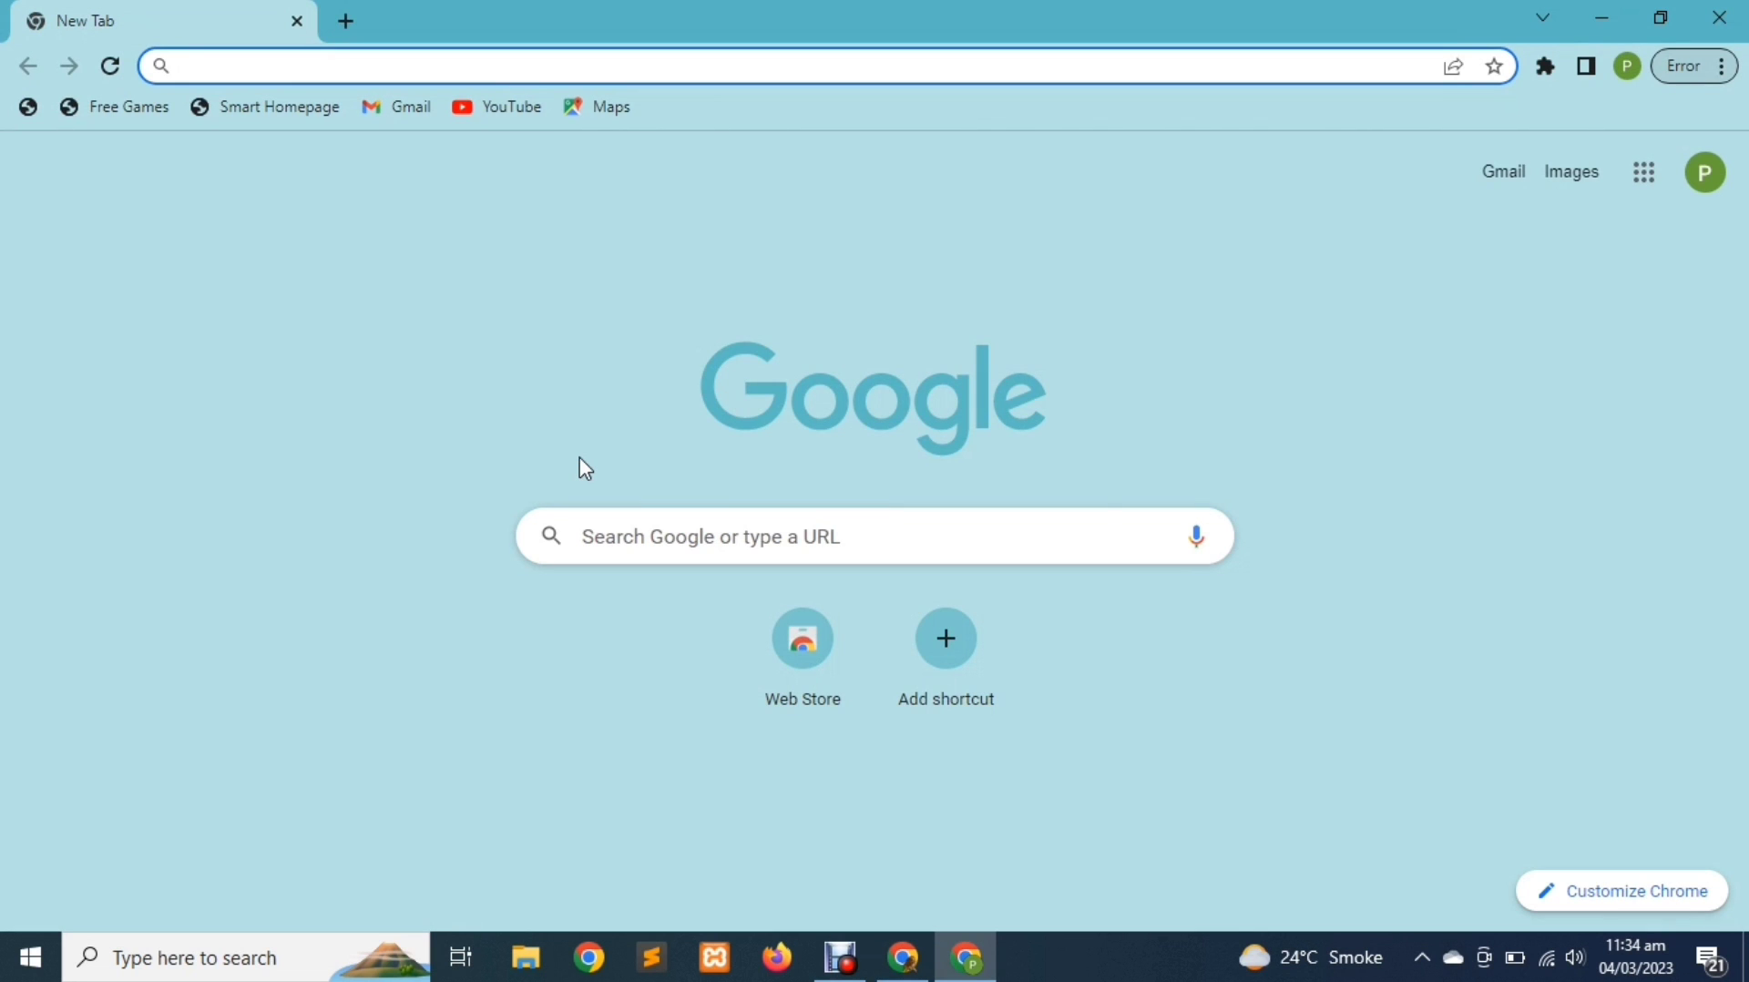
Search Google for 'linode' and open the Linode: Cloud Computing Services website
click(620, 536)
text(li)
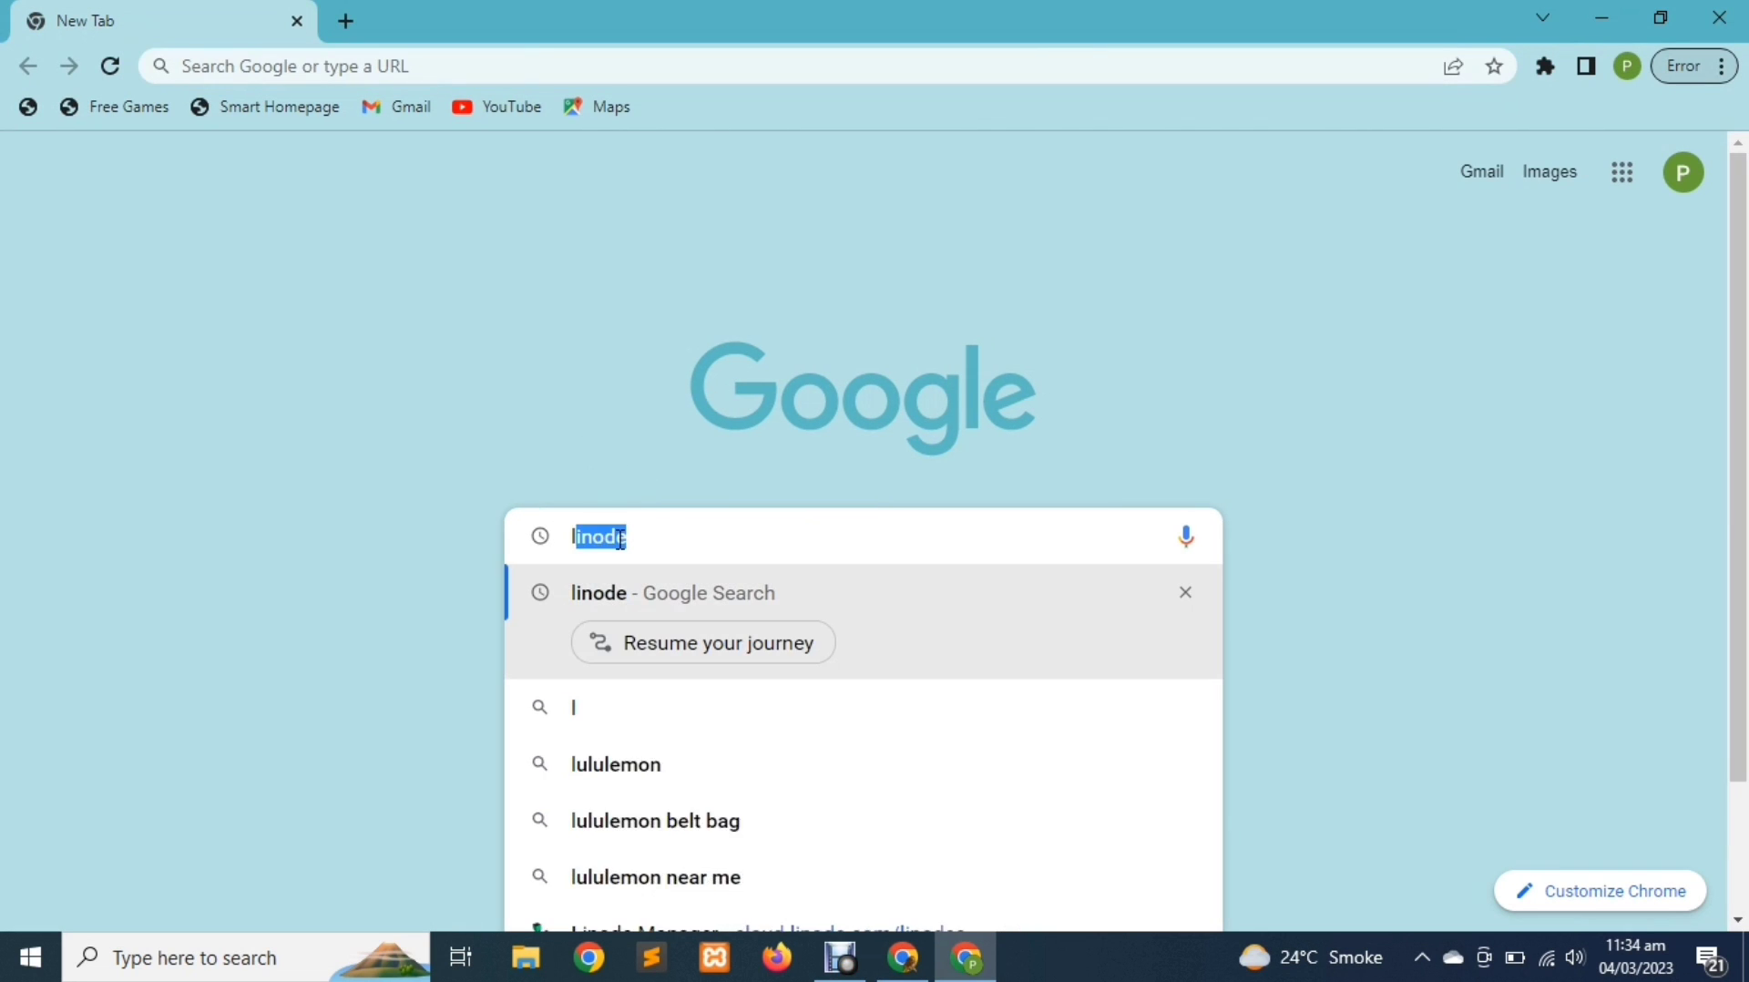
text(node)
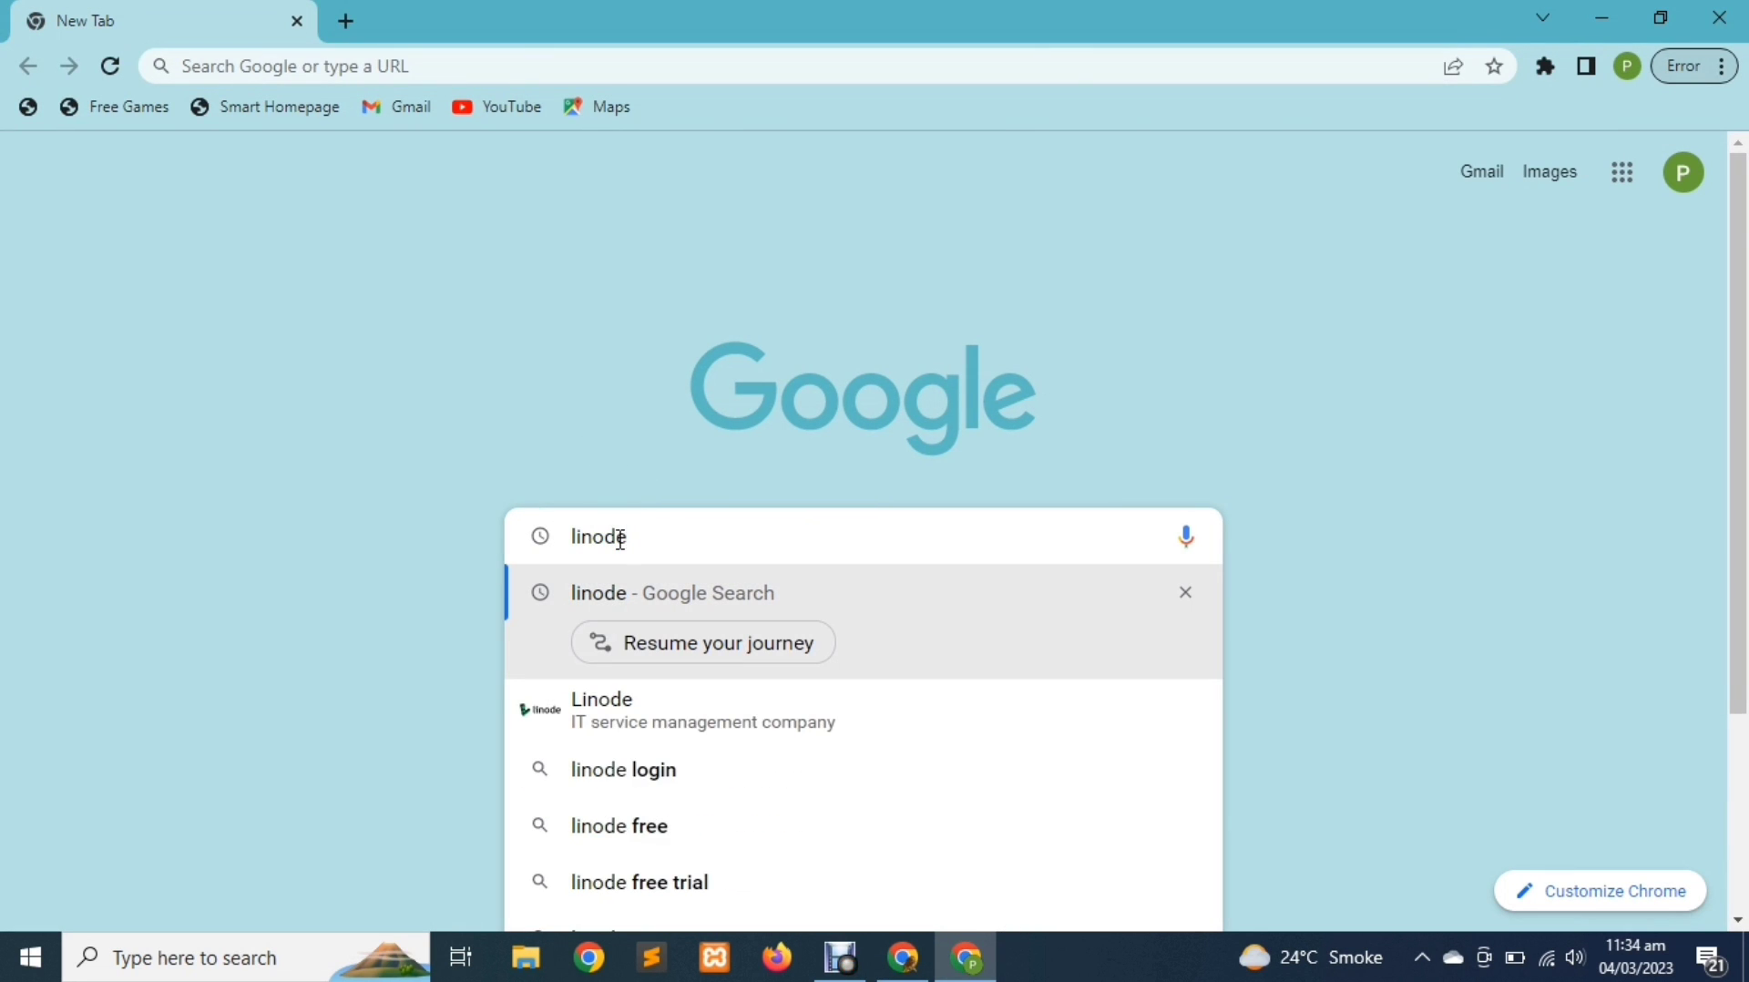
key(Return)
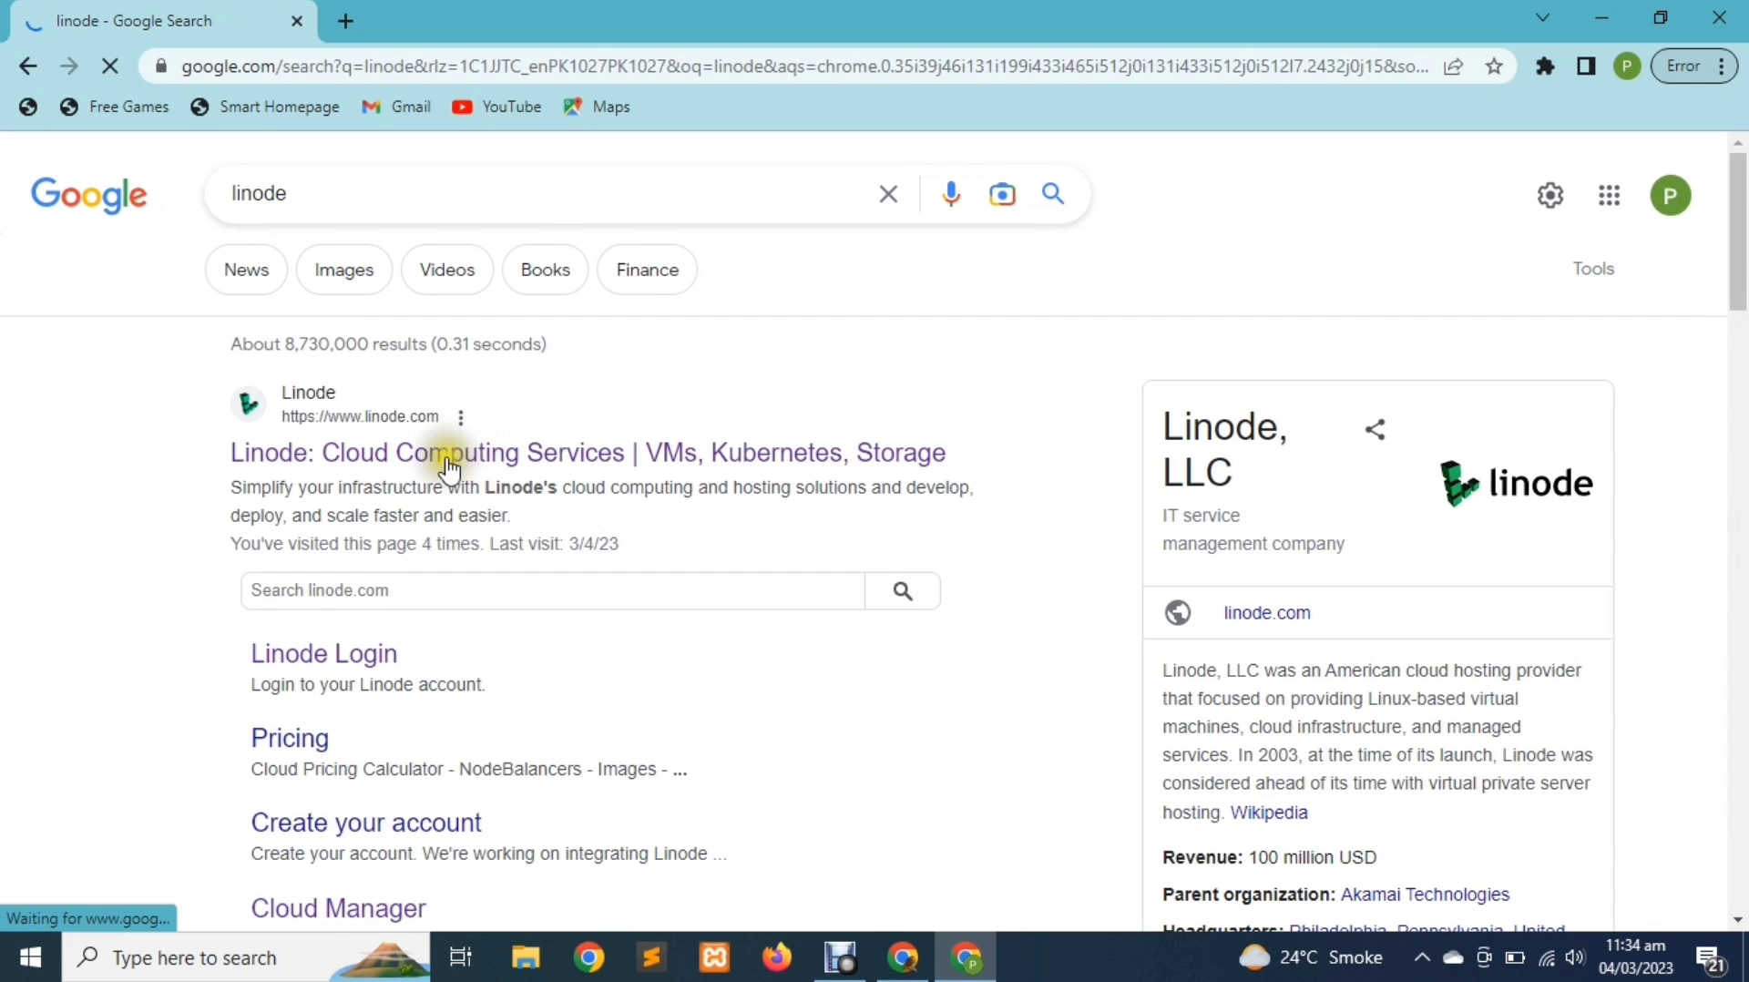
click(449, 468)
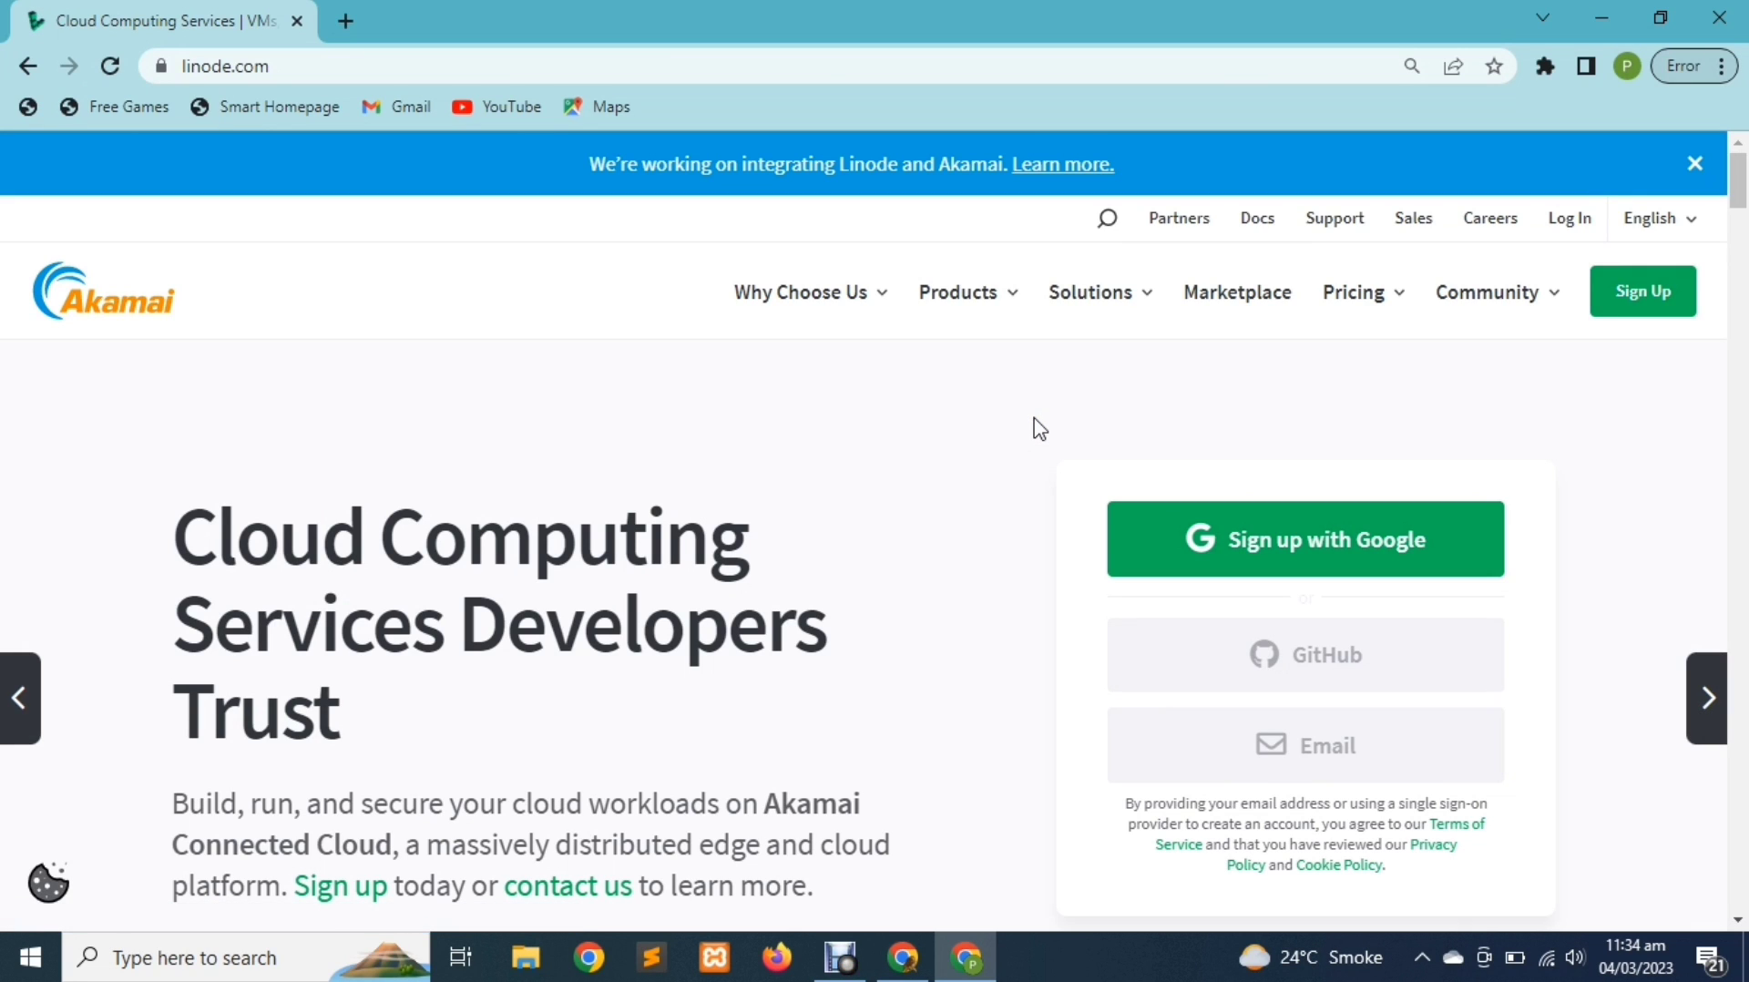
click(1096, 402)
Log in, check the $100.00 promotion balance under Account billing, then return to Linodes
click(1122, 398)
click(1568, 219)
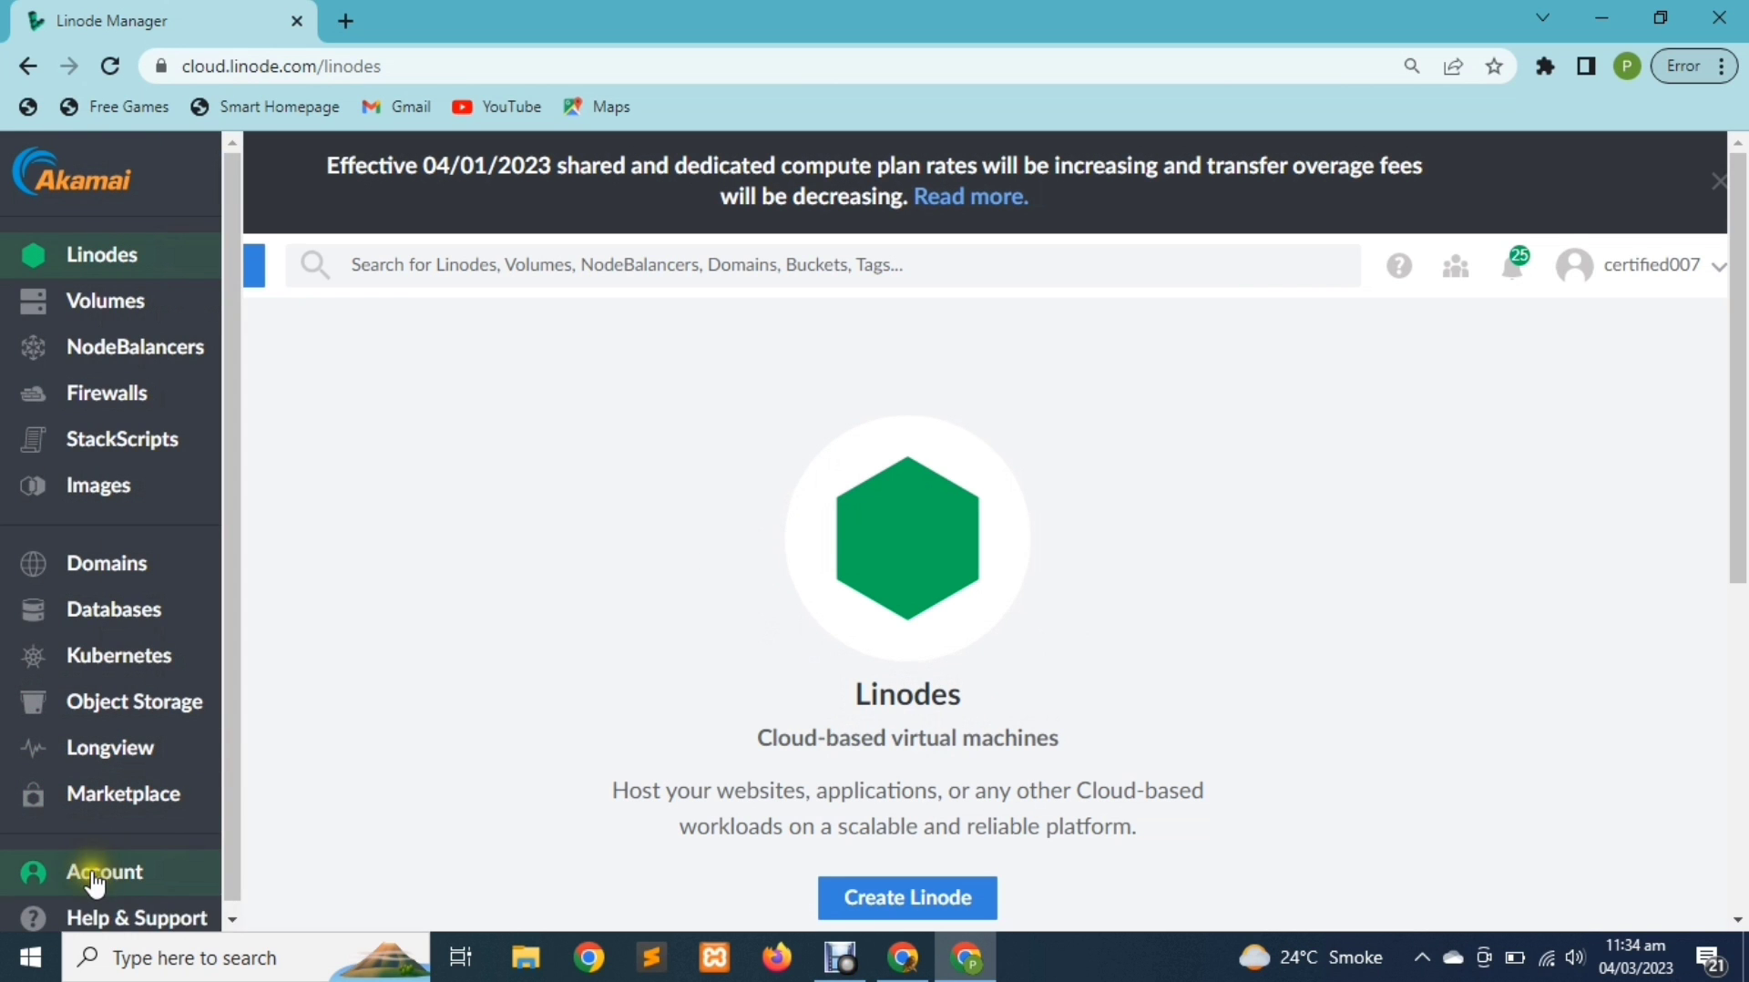
click(98, 875)
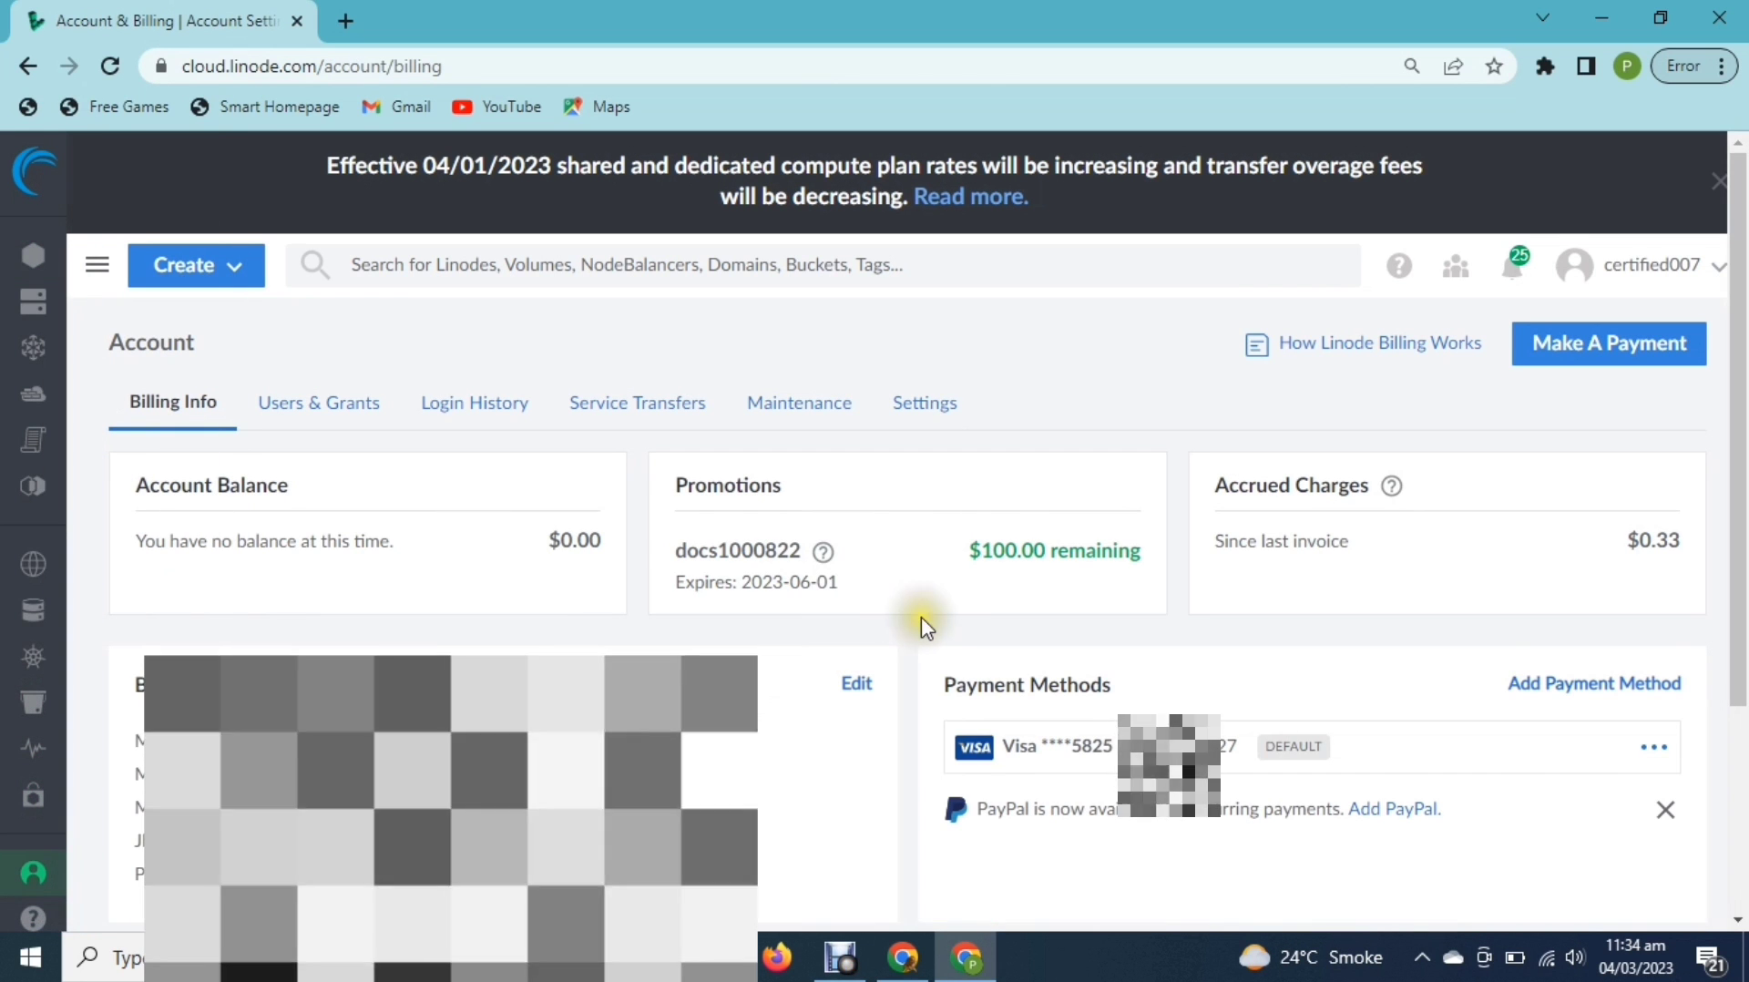
drag(970, 551, 1080, 558)
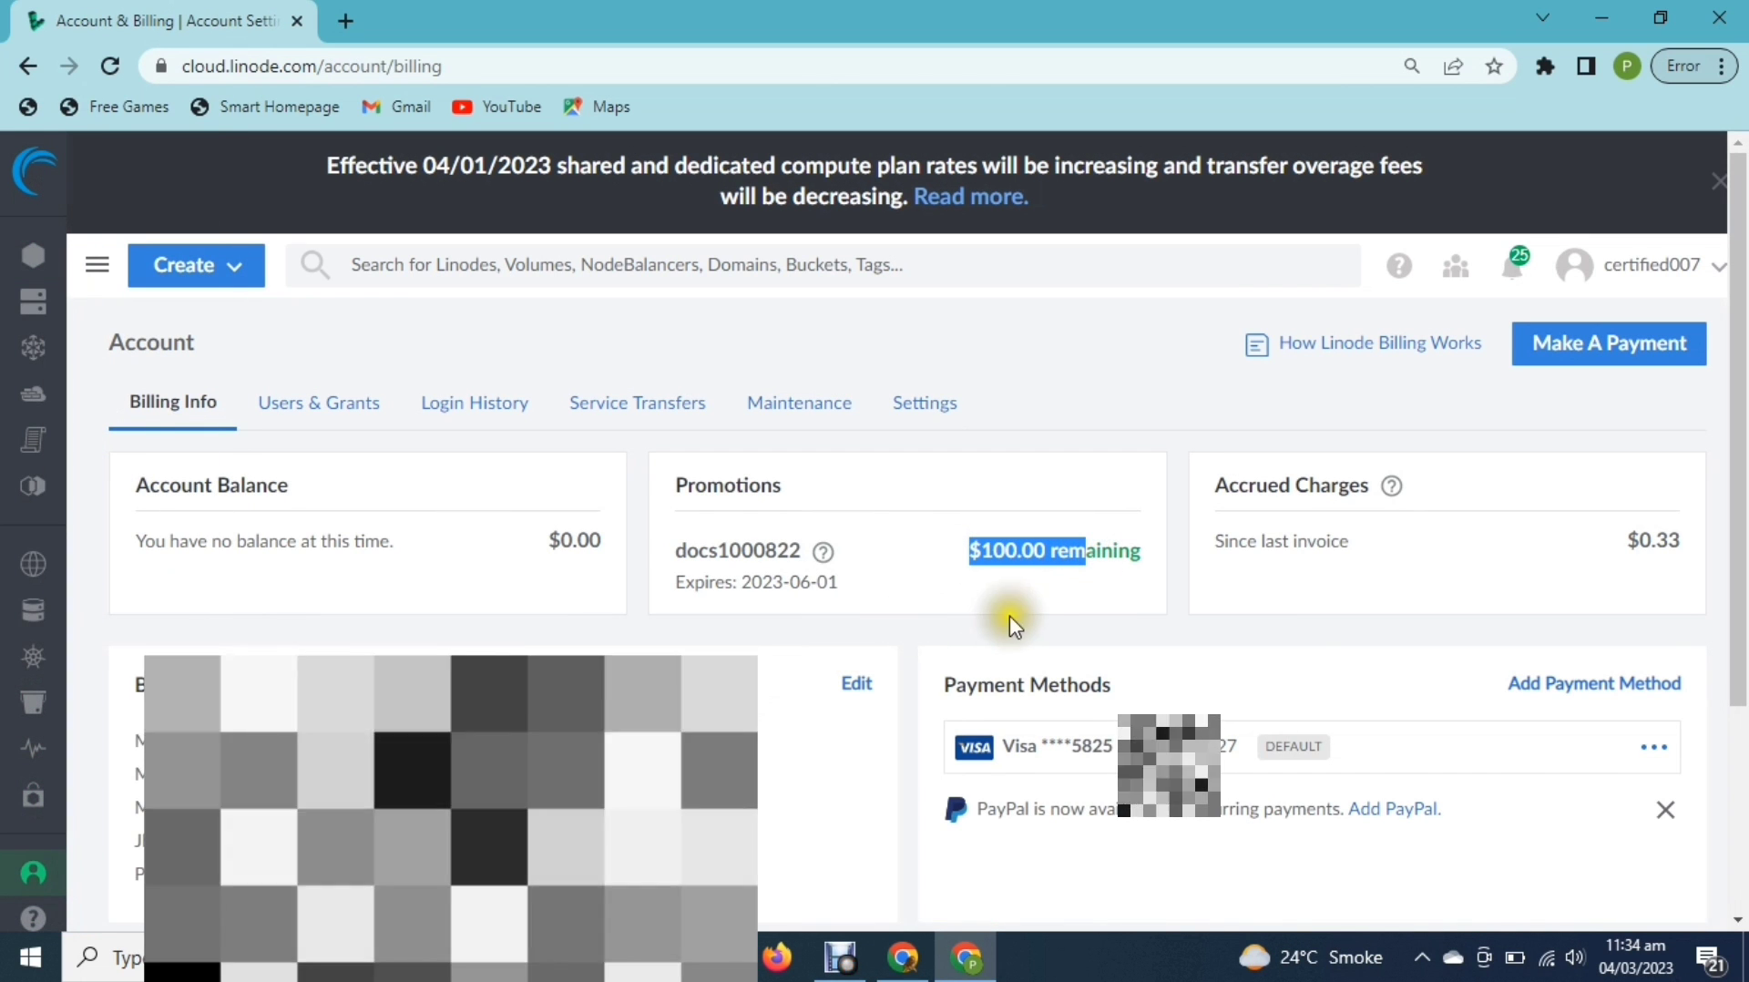
click(1011, 615)
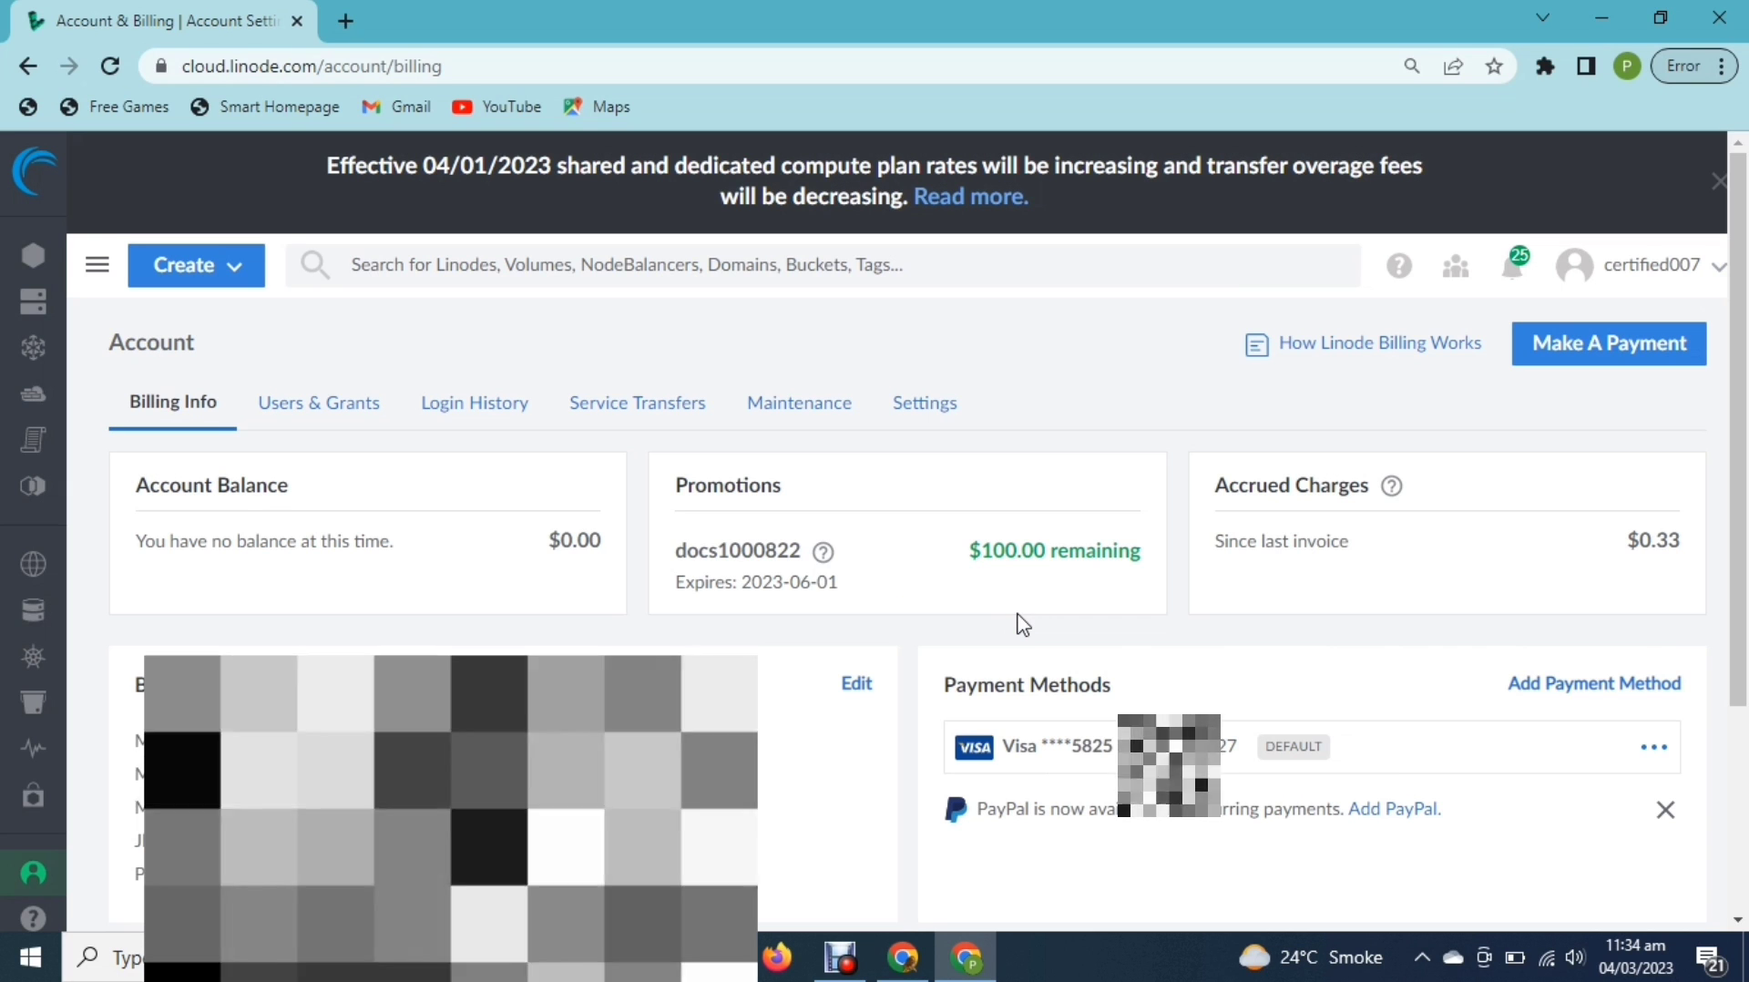
mouse_move(23, 266)
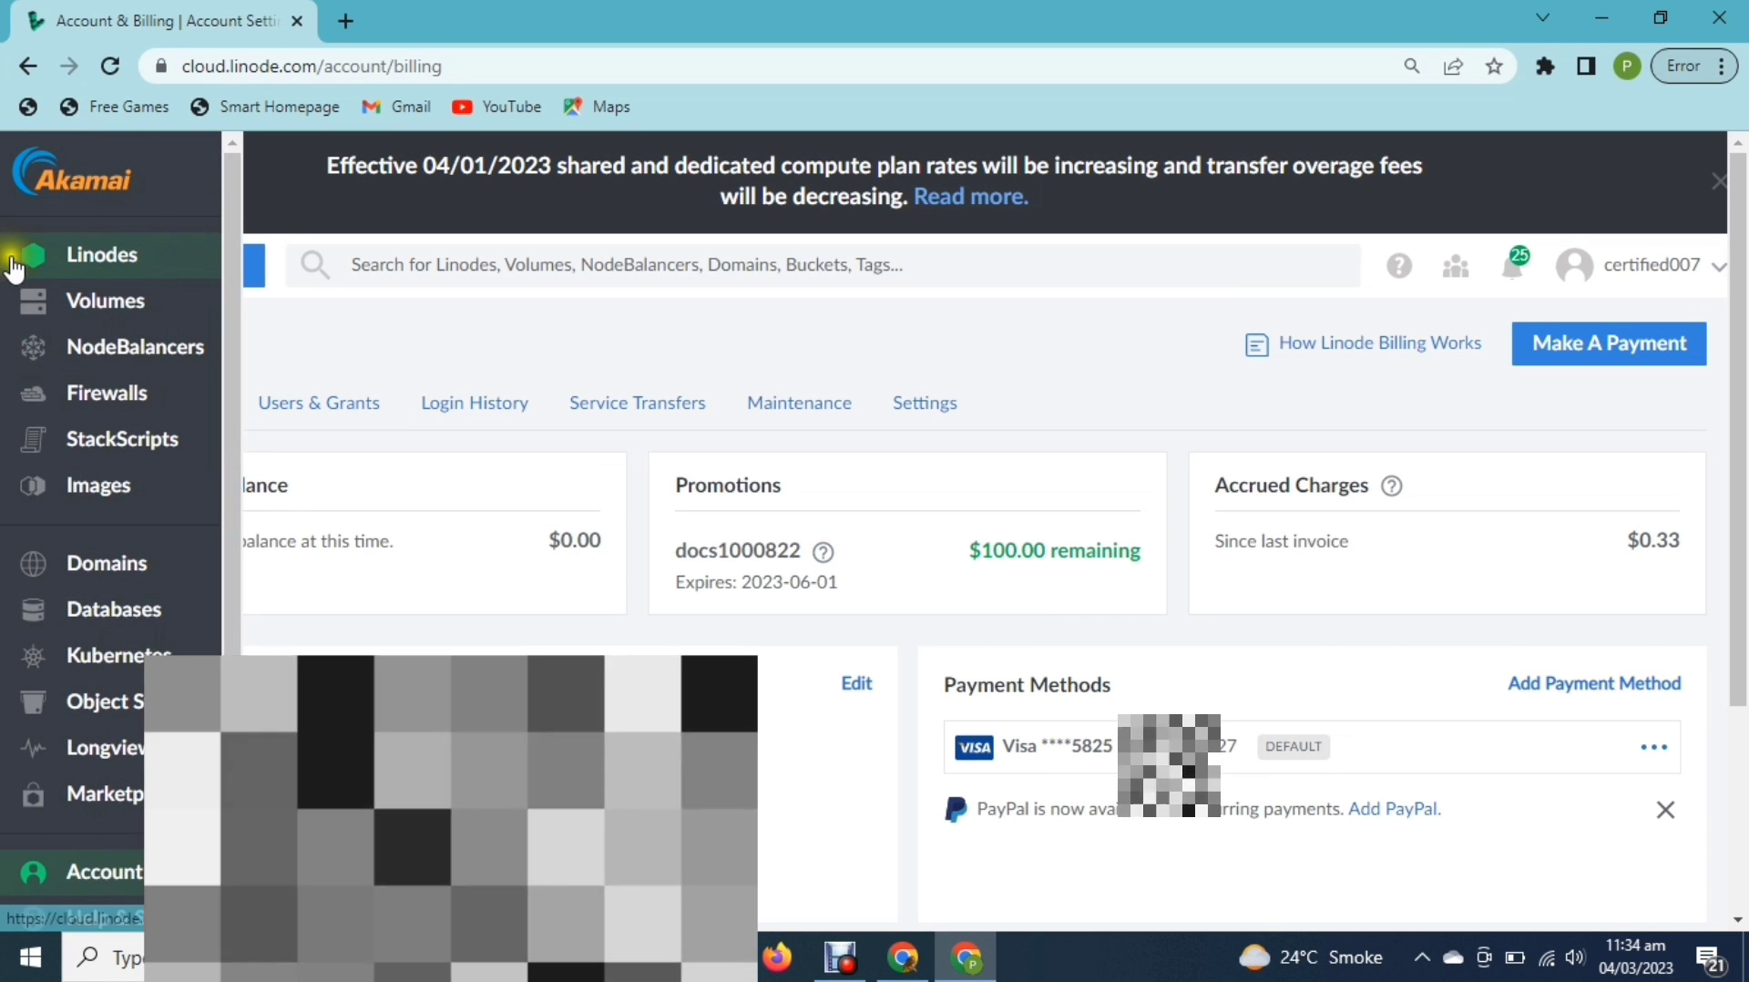
click(57, 271)
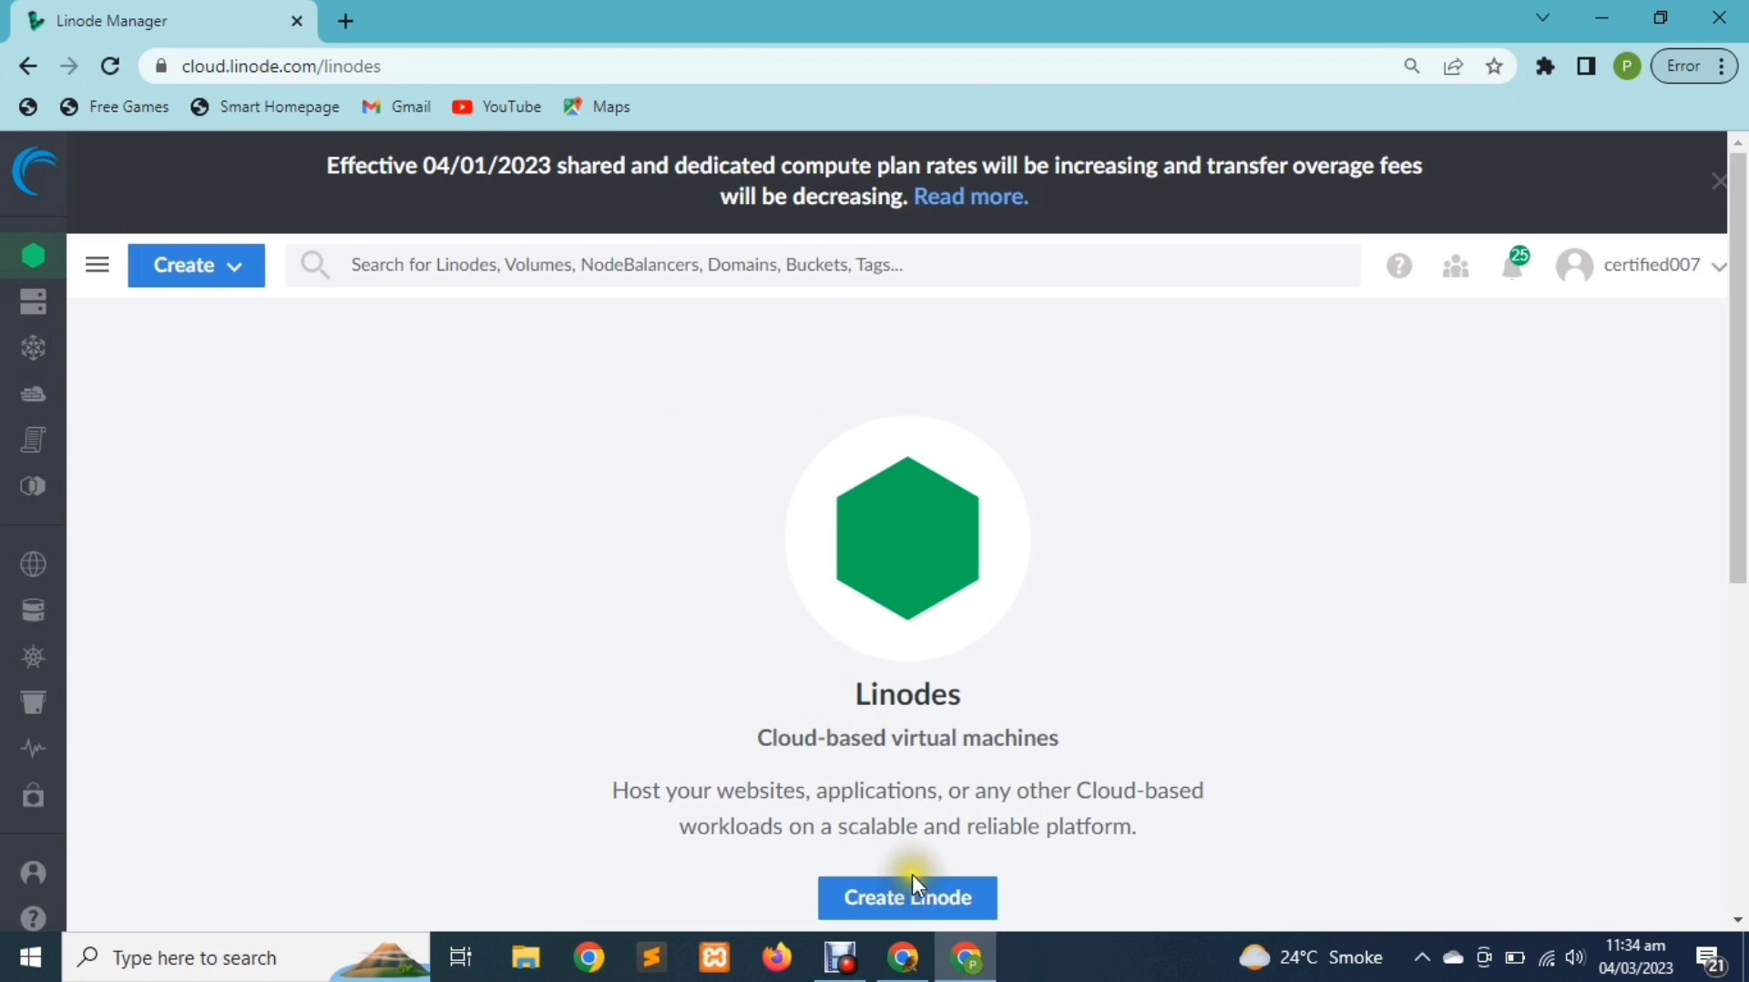
Start a new Linode with Ubuntu 20.04 LTS as the distribution image
click(870, 900)
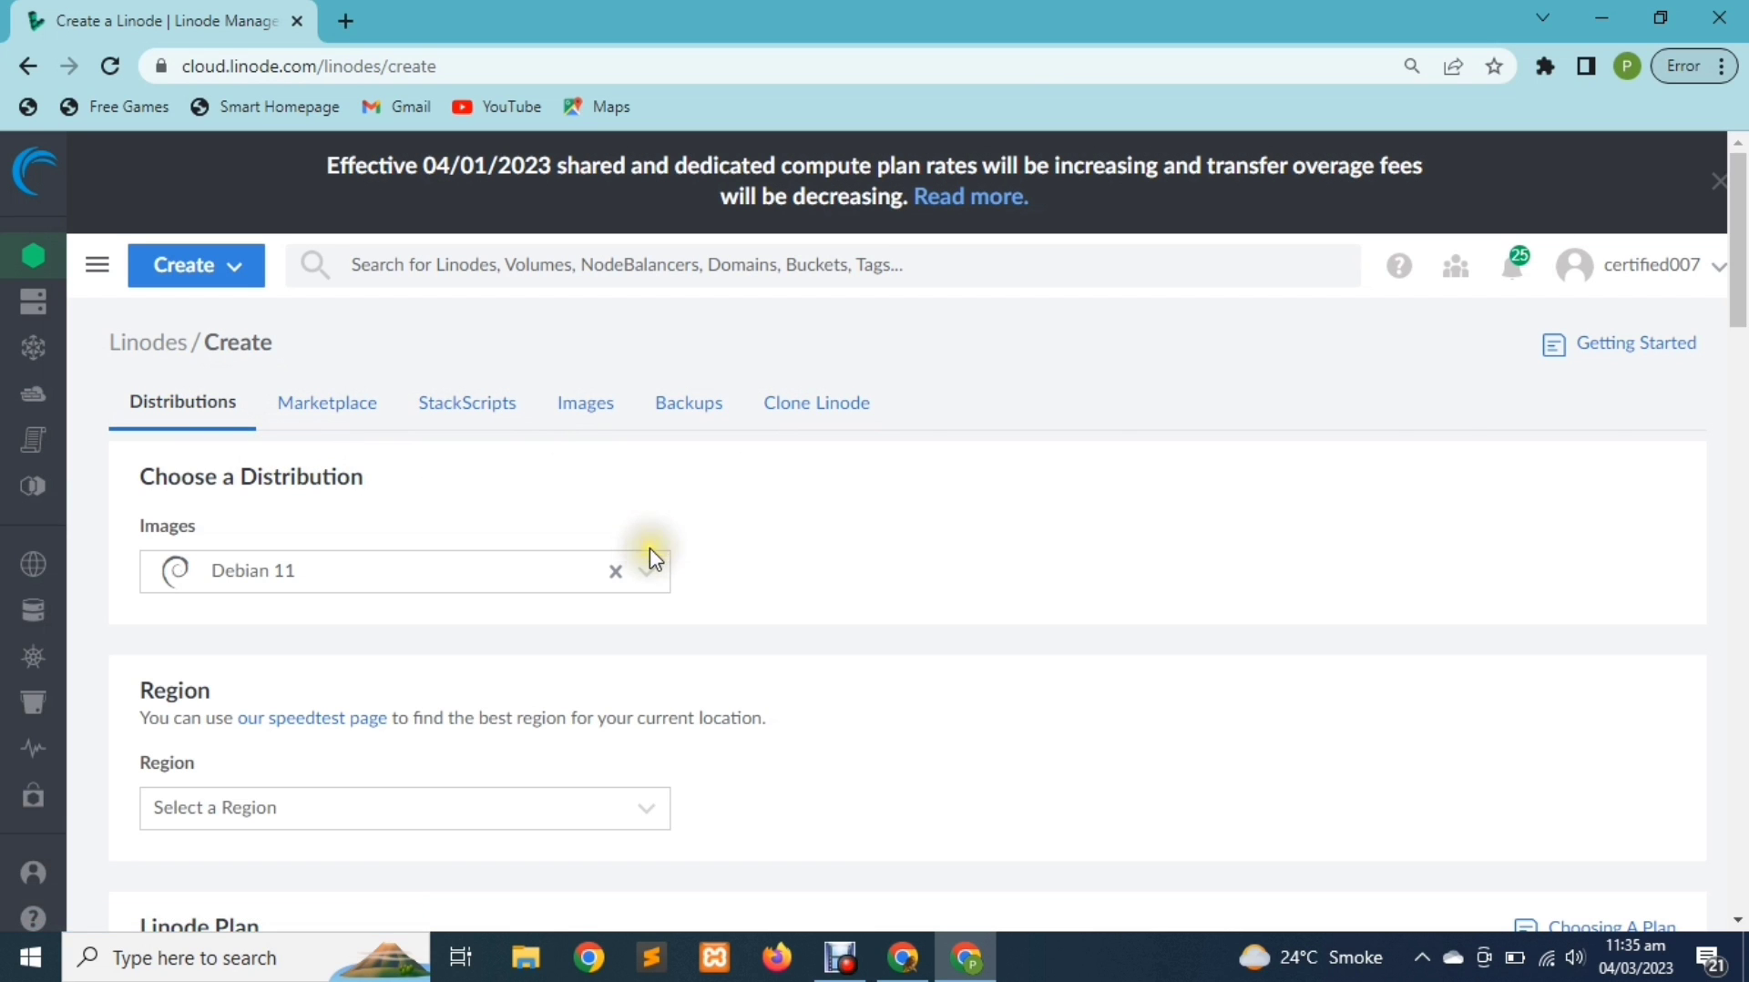
drag(273, 528, 136, 541)
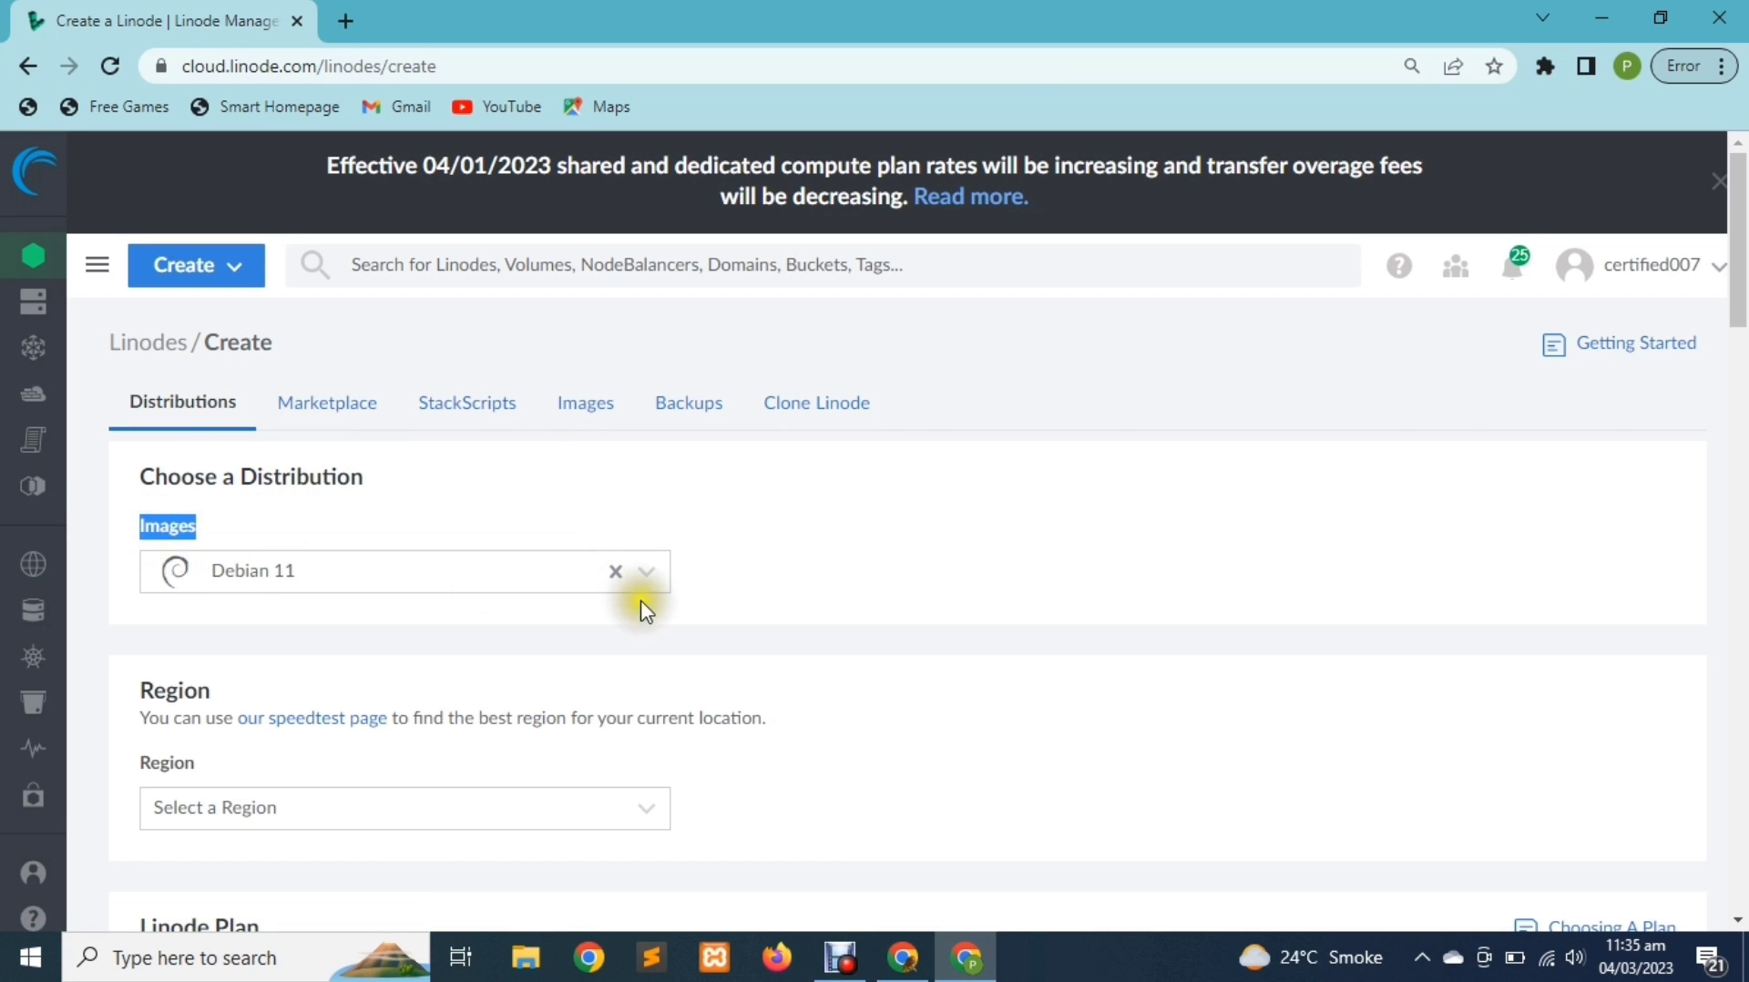
click(661, 572)
scroll(550, 693, down, 3)
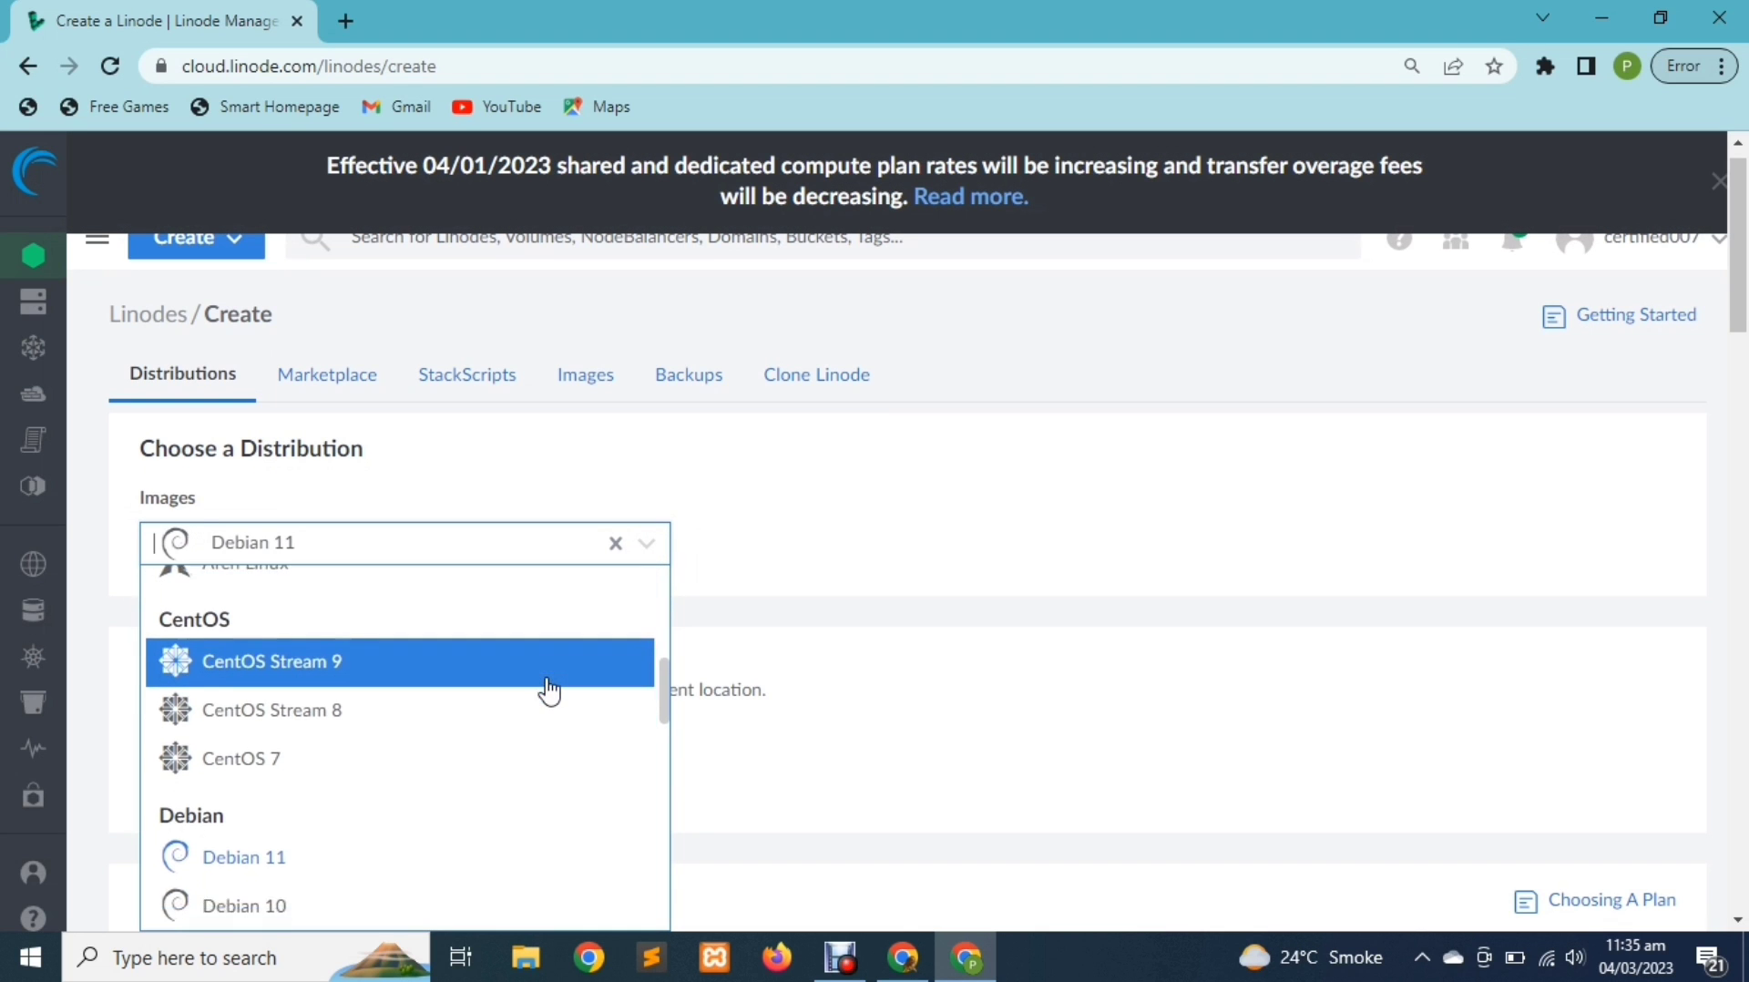
scroll(859, 544, down, 2)
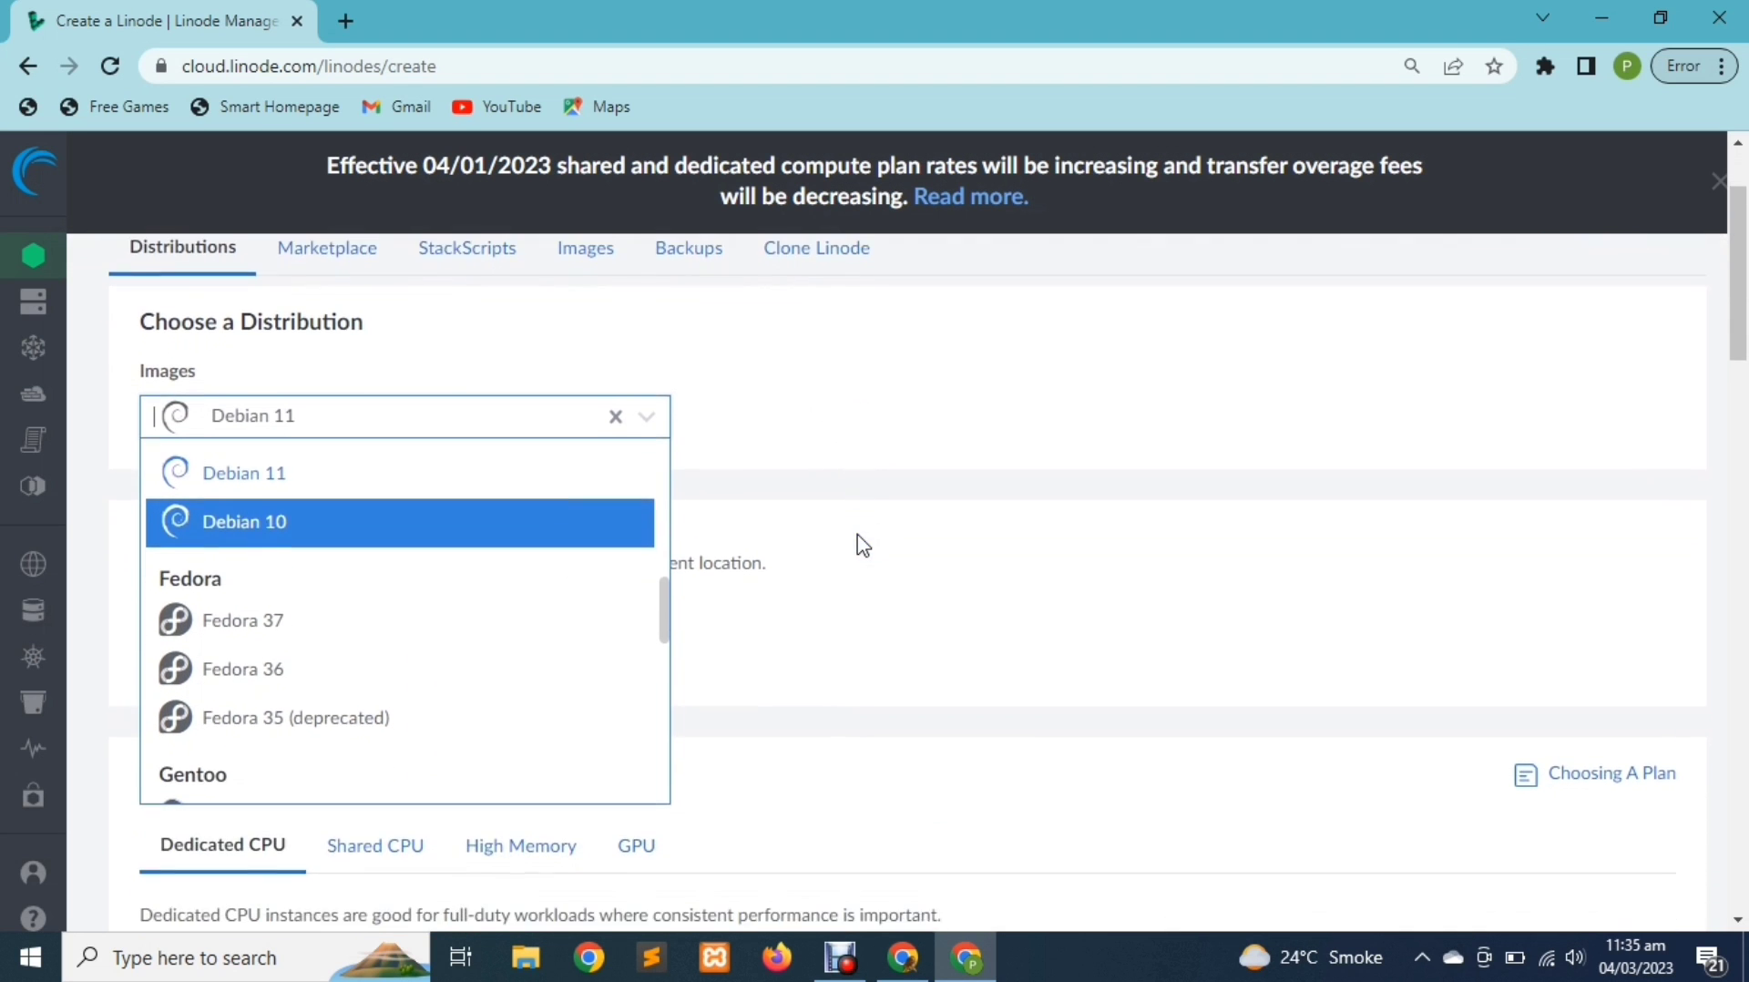
scroll(547, 612, down, 3)
scroll(547, 613, down, 5)
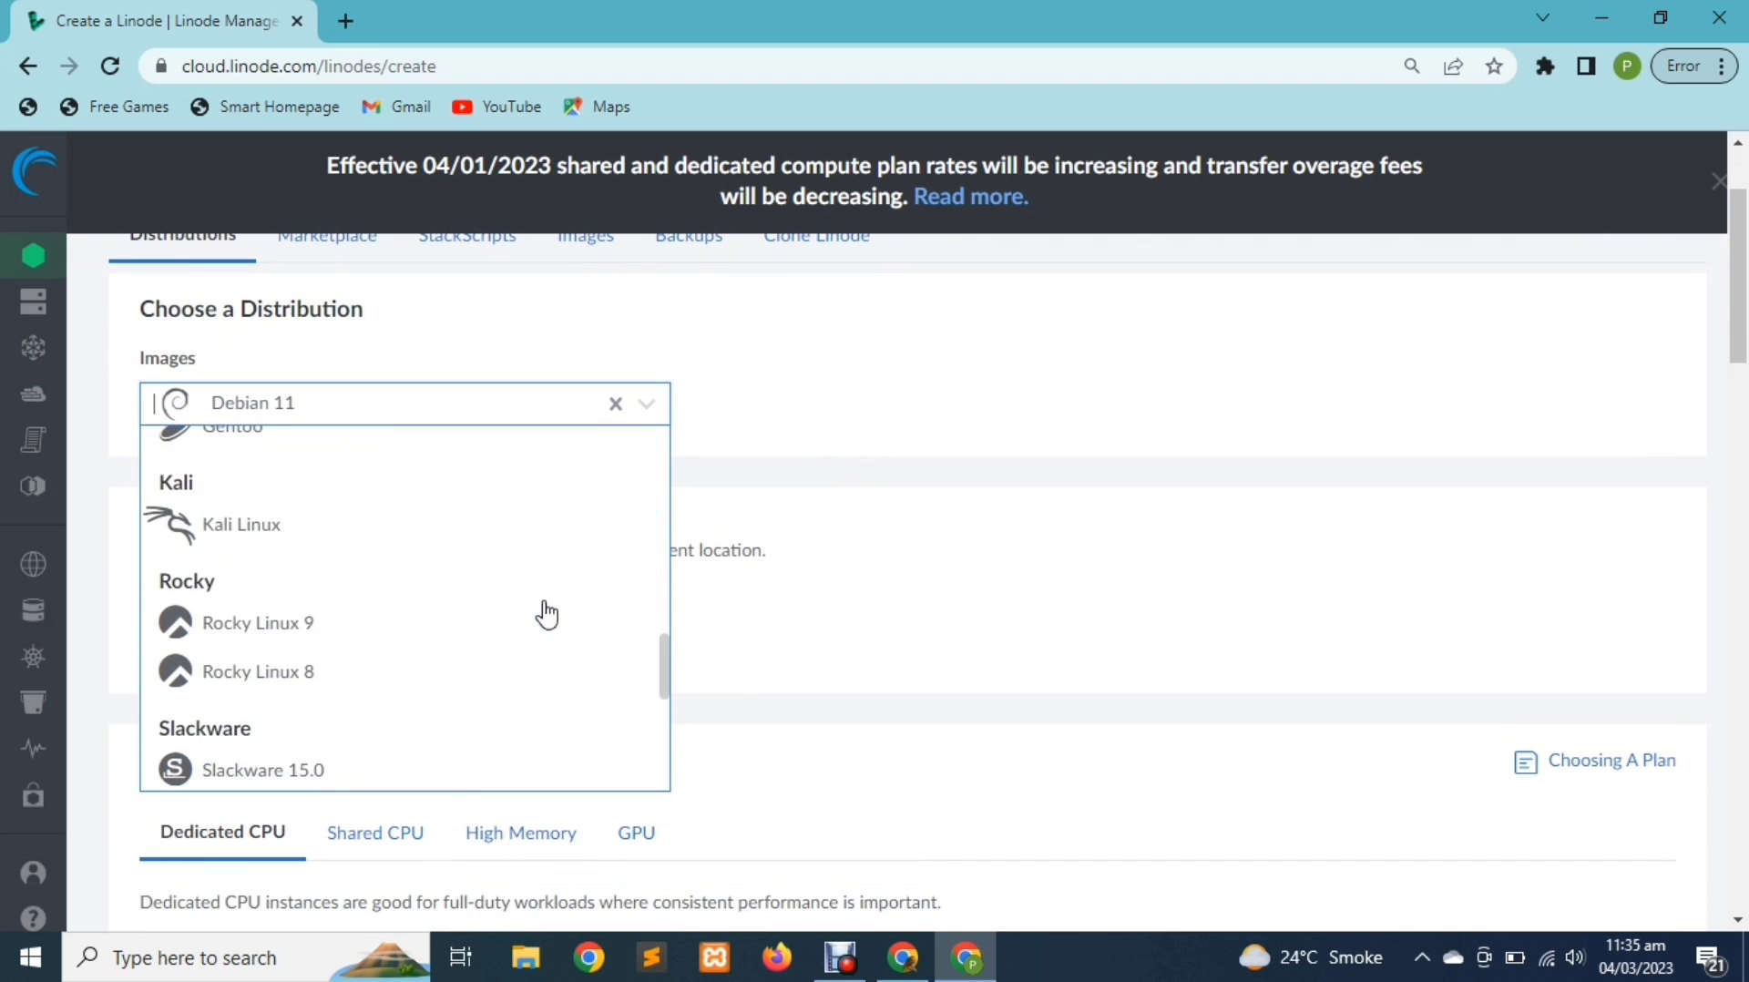
scroll(547, 615, down, 3)
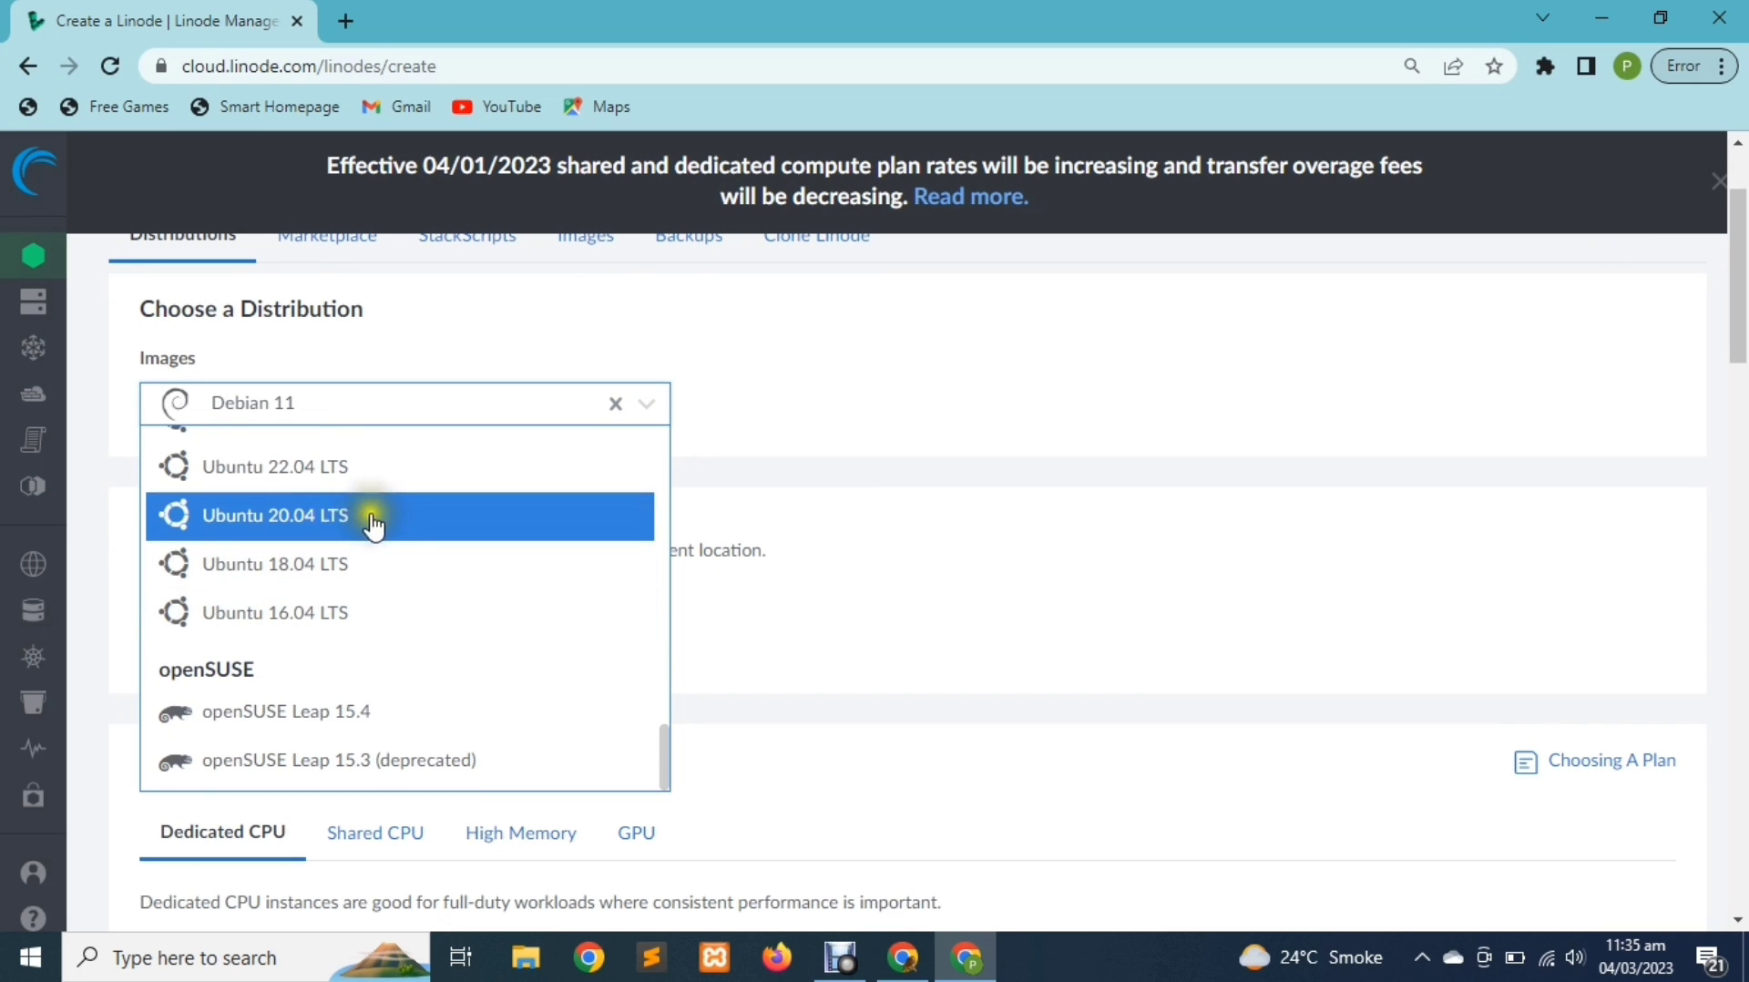
click(345, 516)
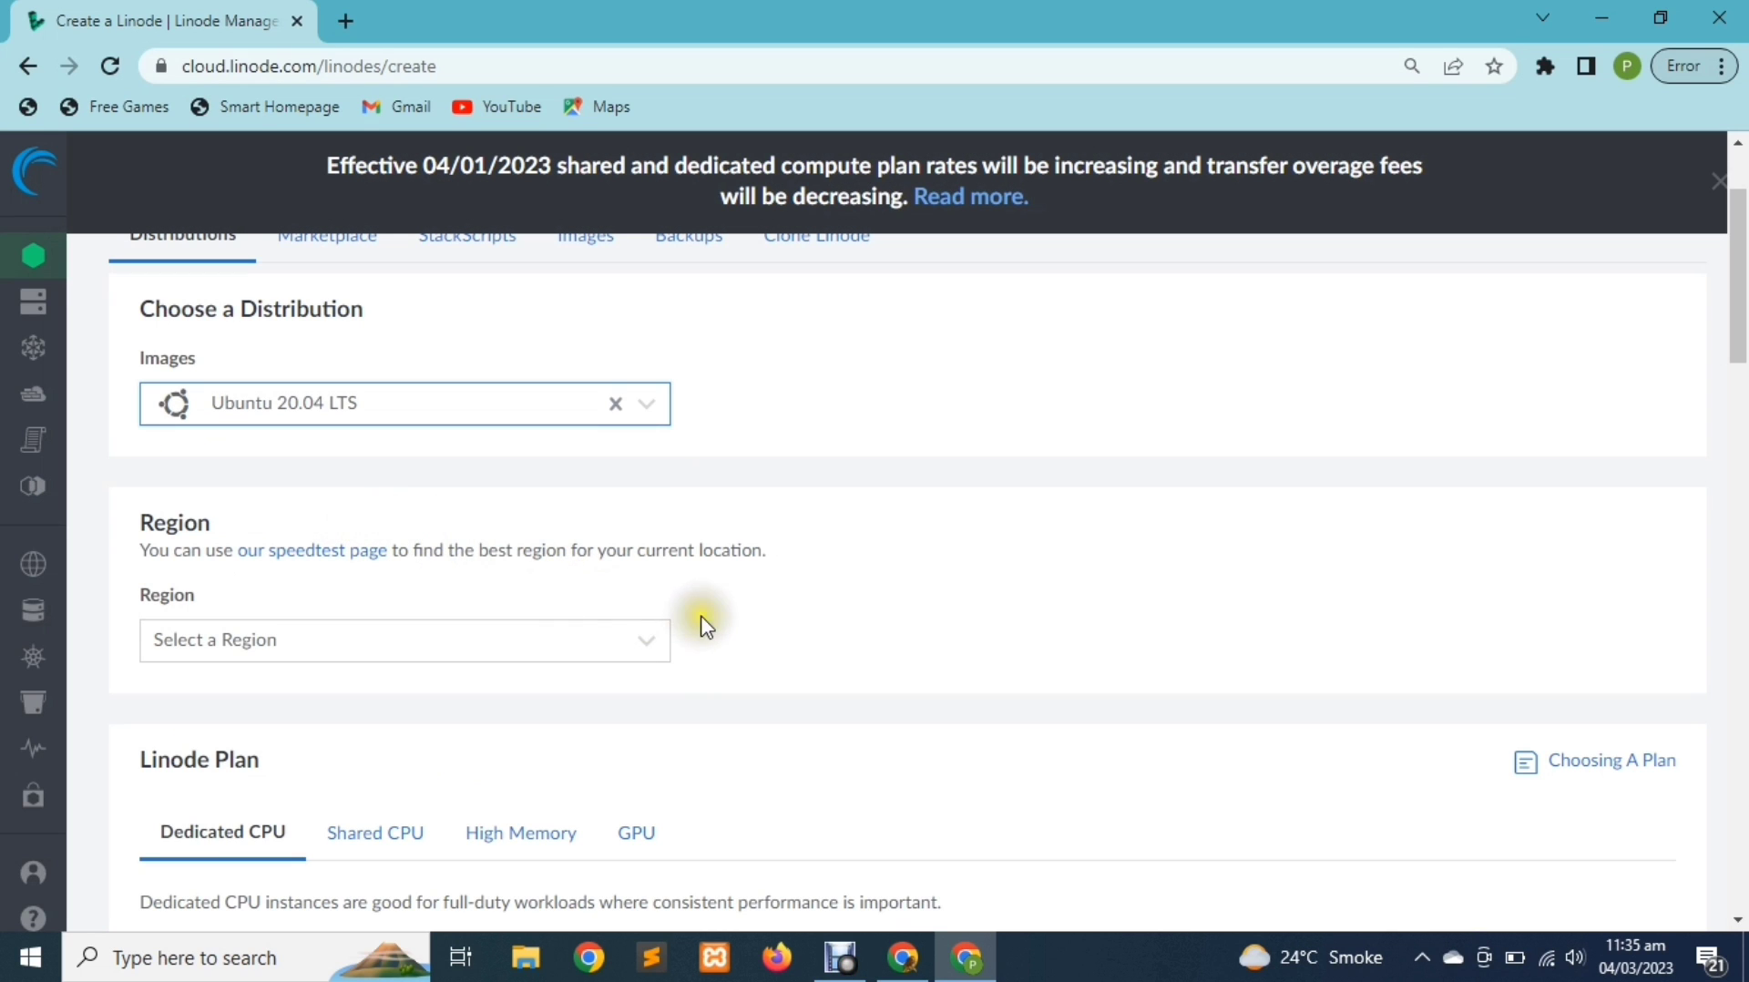
Set the new Linode's region to Singapore, SG (ap-south)
click(636, 649)
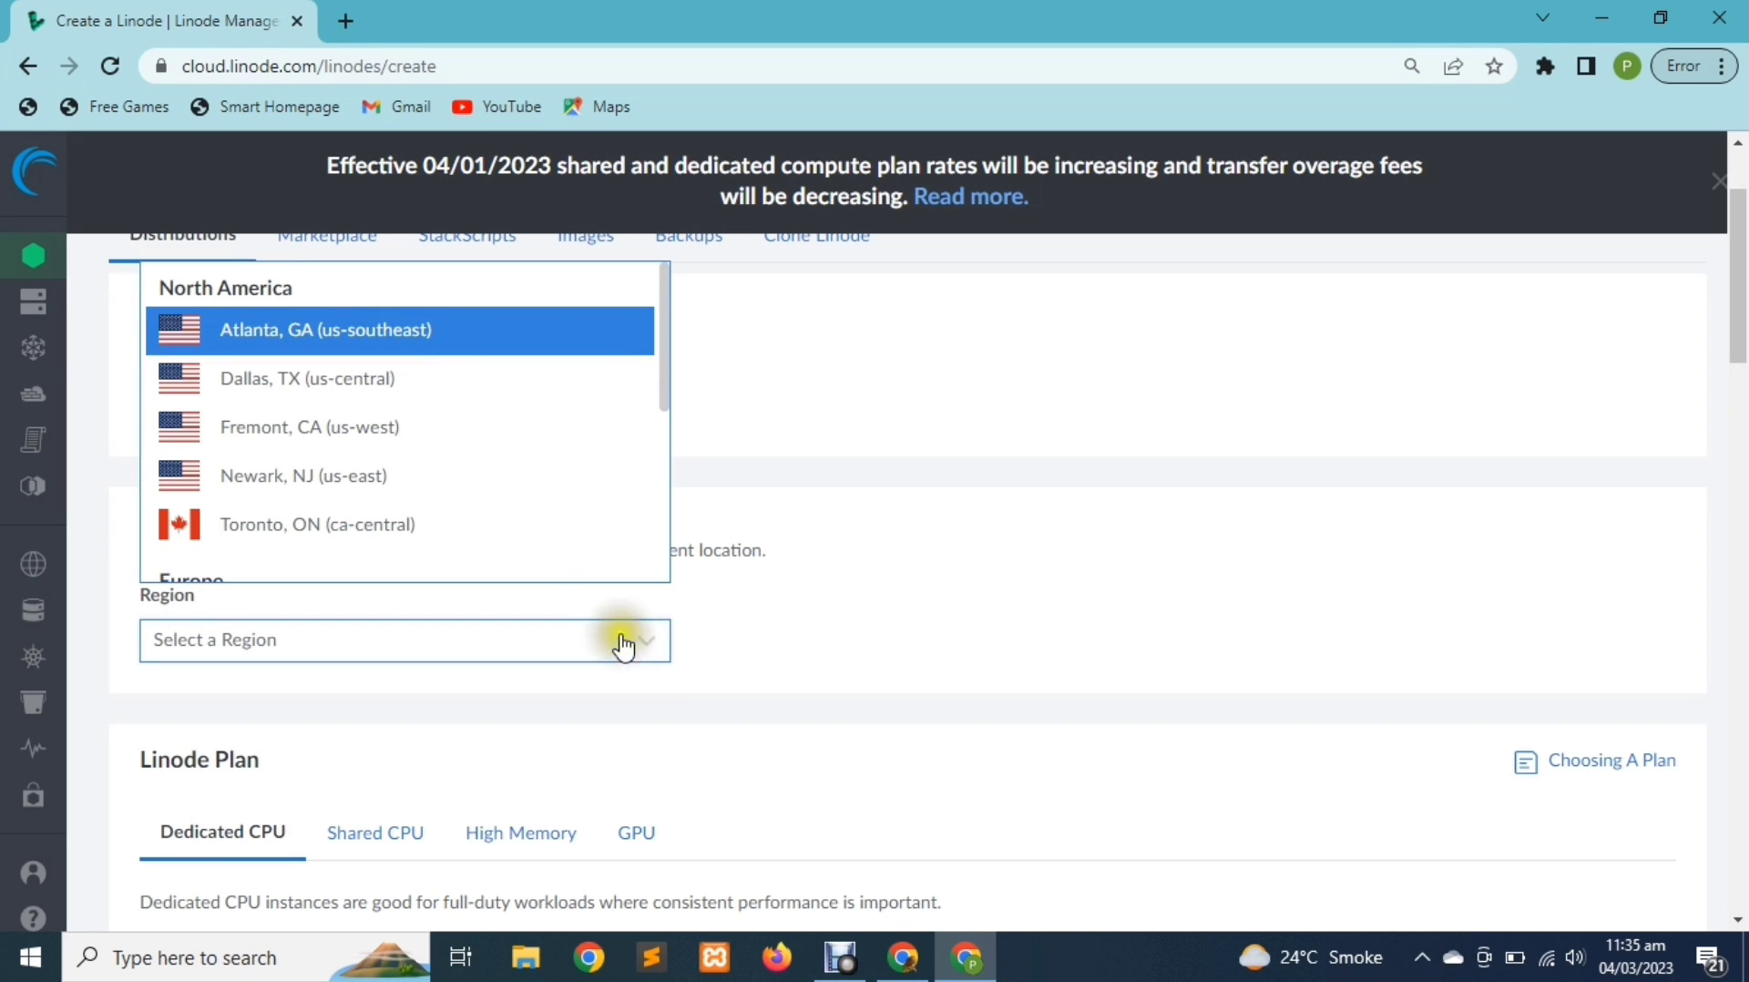
scroll(519, 521, down, 4)
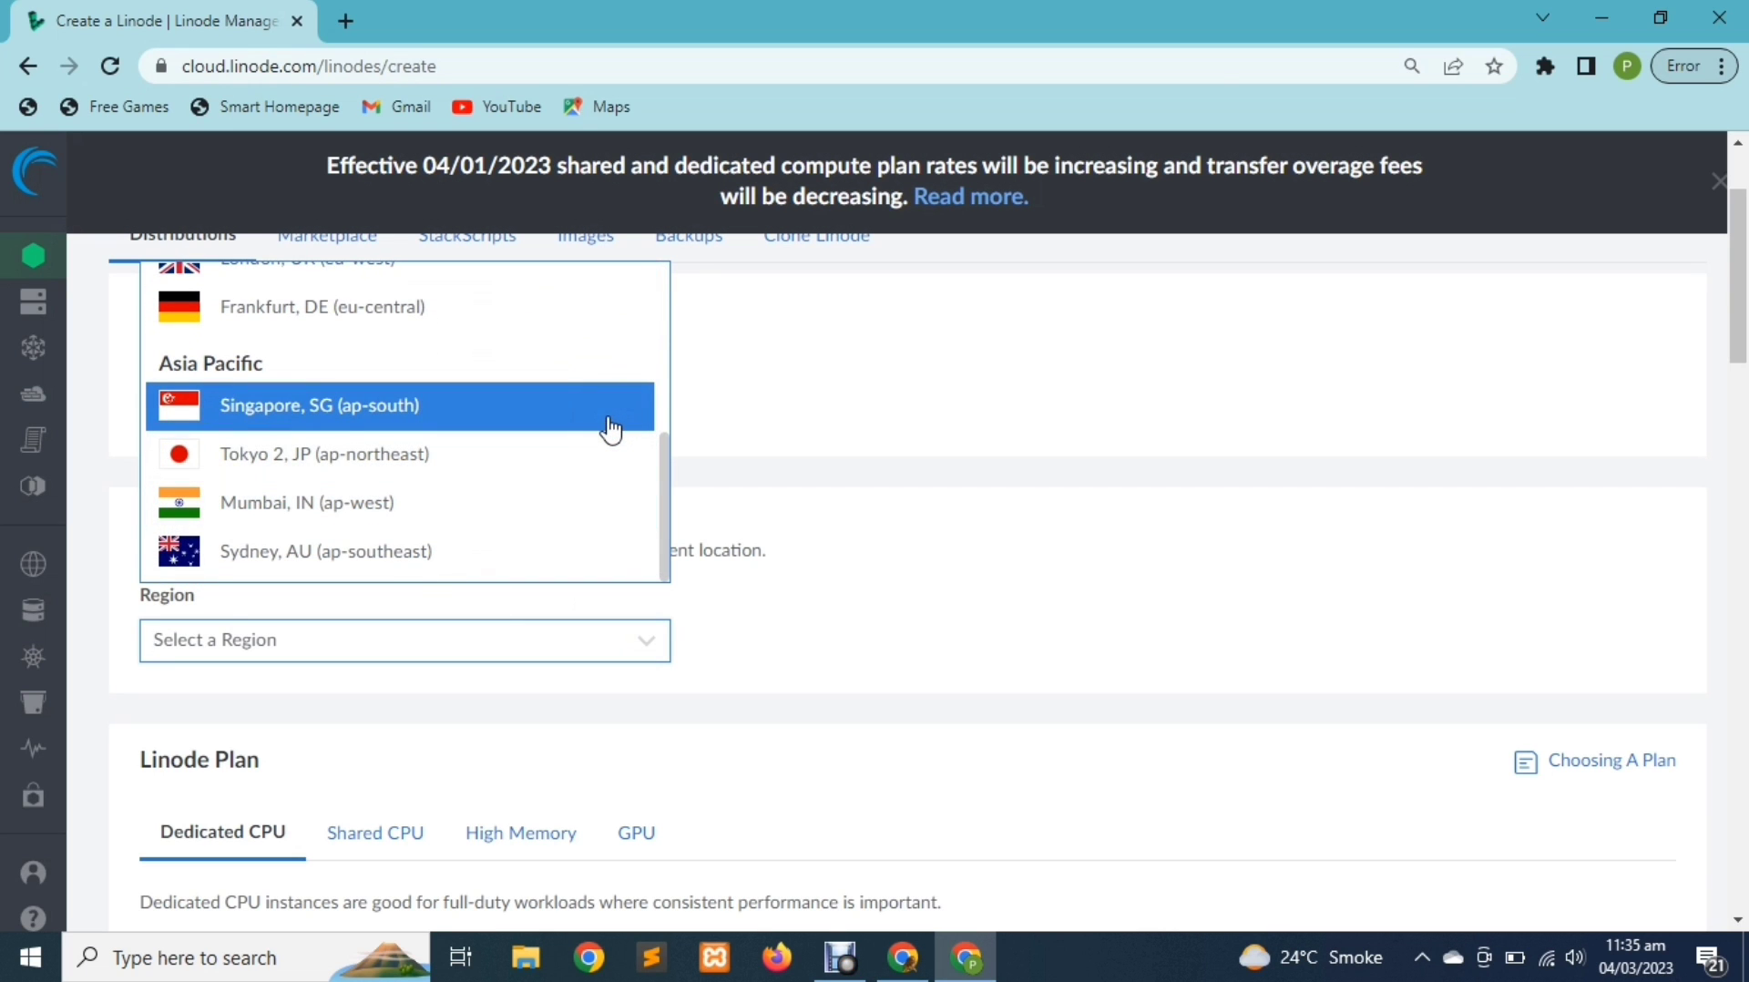
click(534, 417)
click(534, 417)
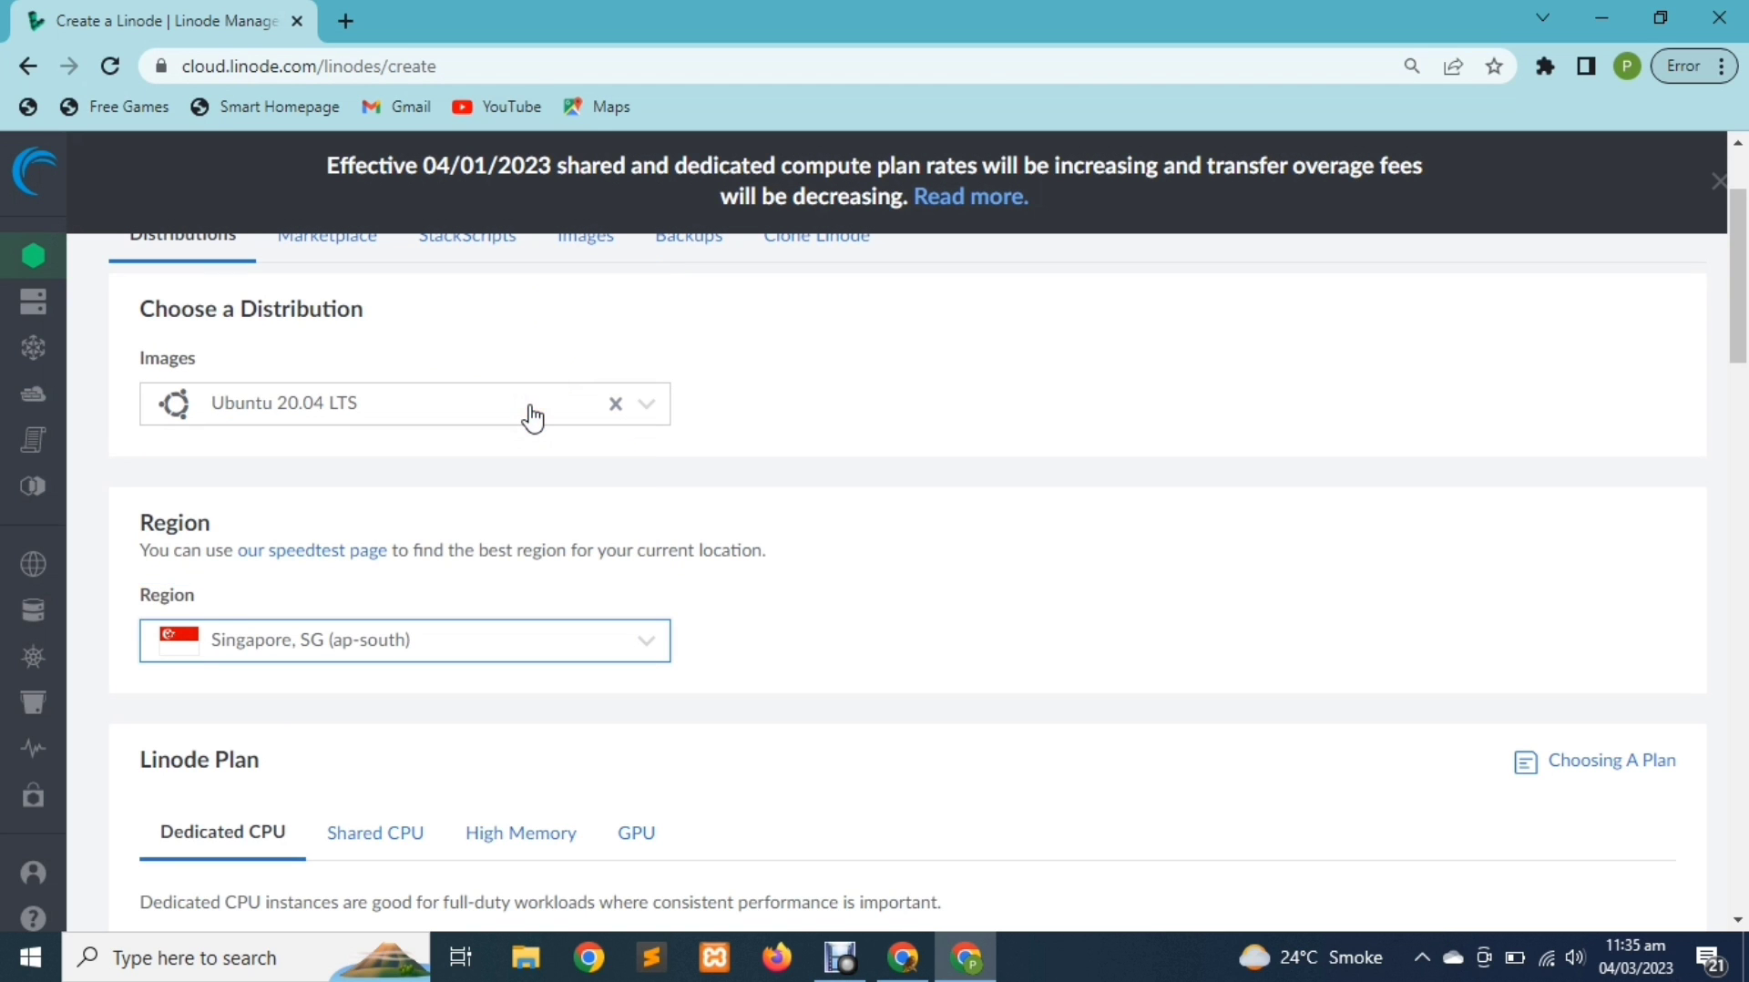
Compare the Dedicated 32 GB, High Memory 48 GB and 90 GB, and RTX6000 GPU plans
scroll(522, 713, down, 4)
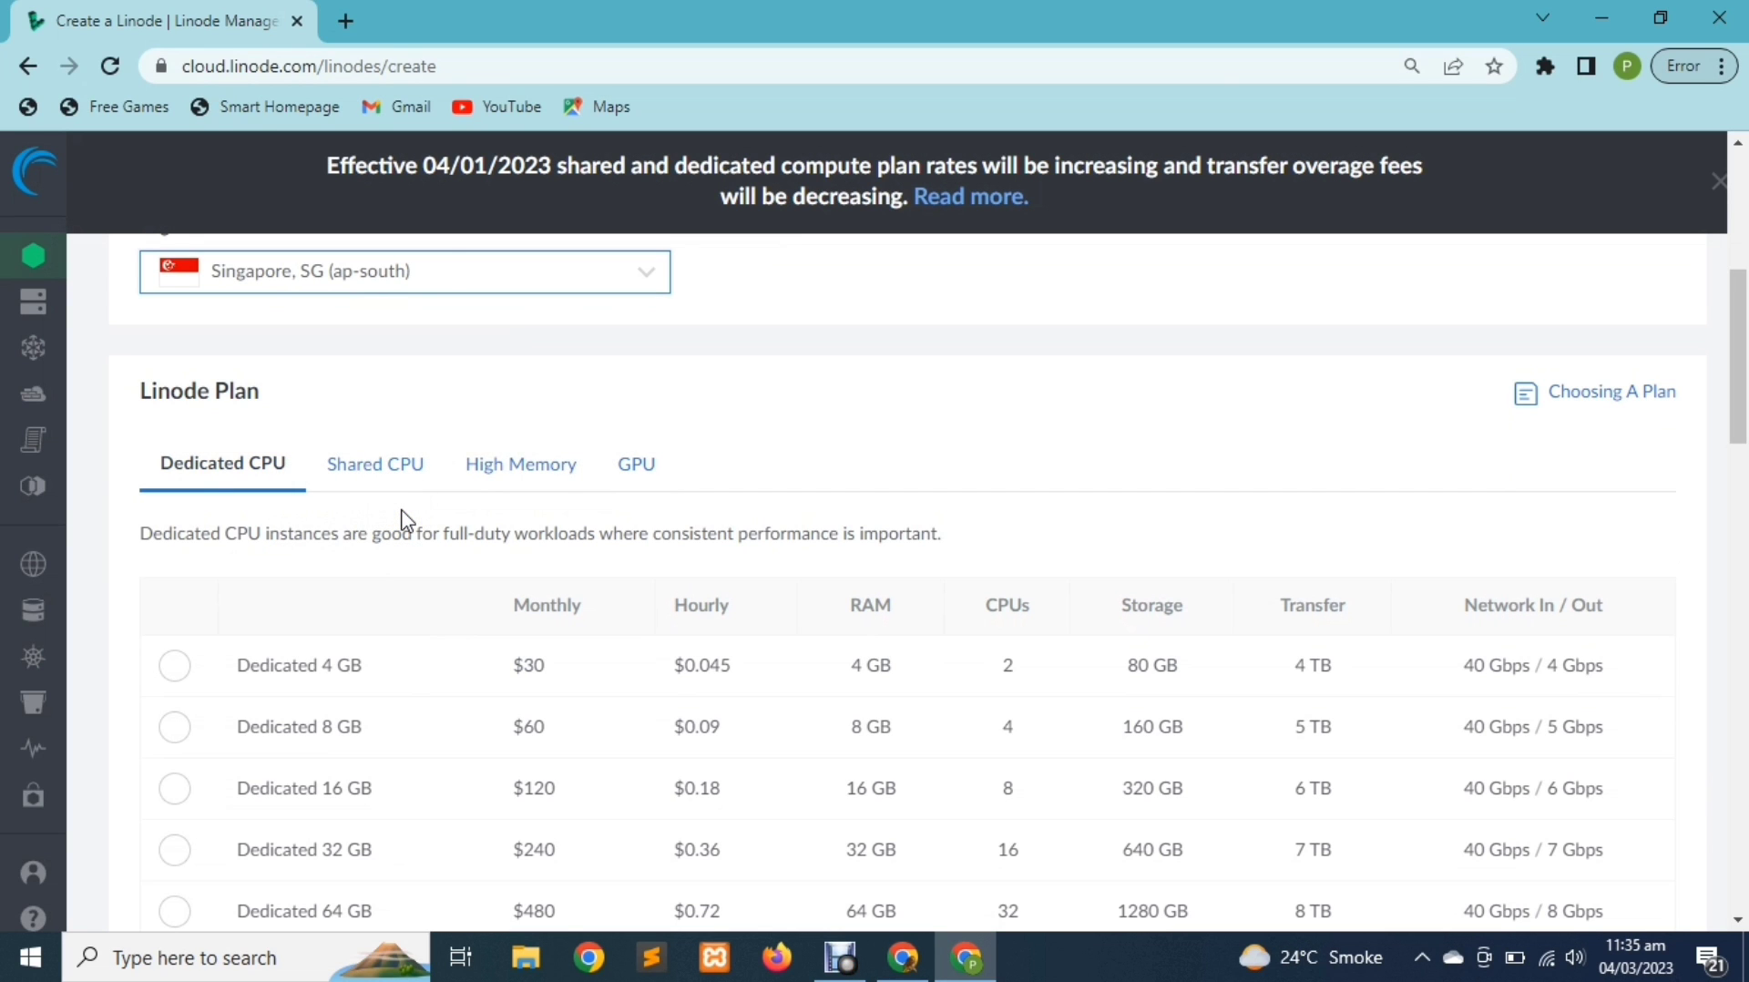
scroll(407, 522, down, 1)
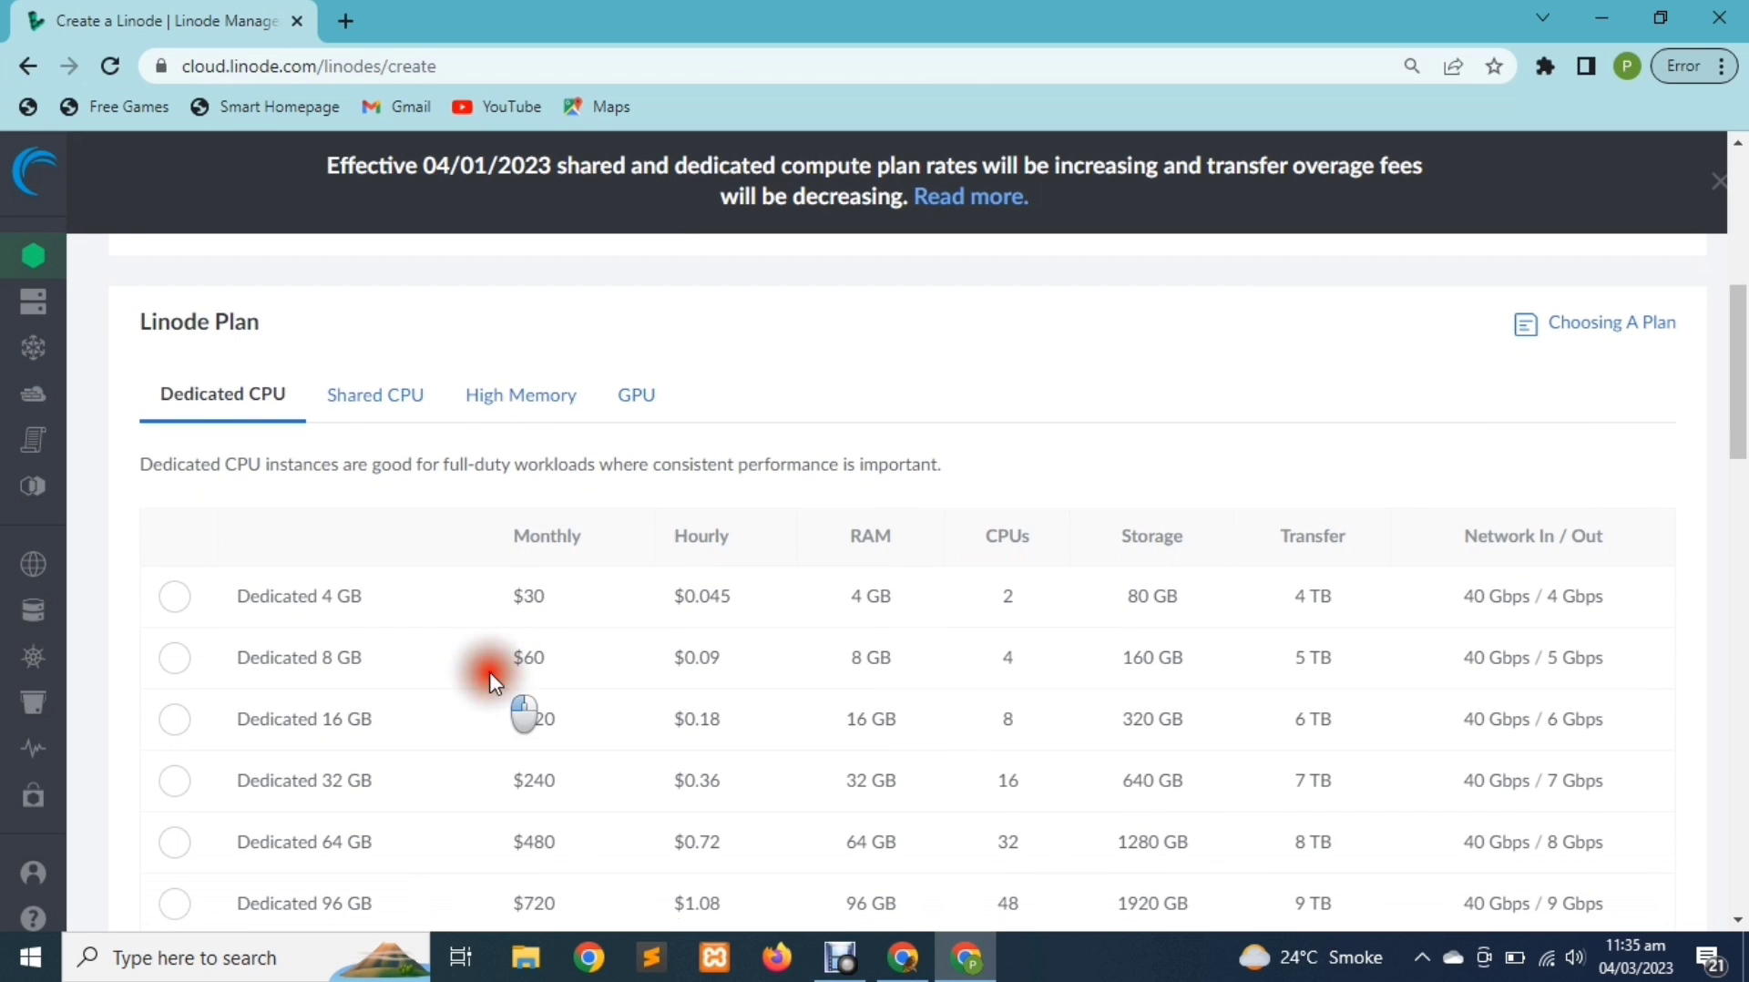
drag(497, 719, 590, 798)
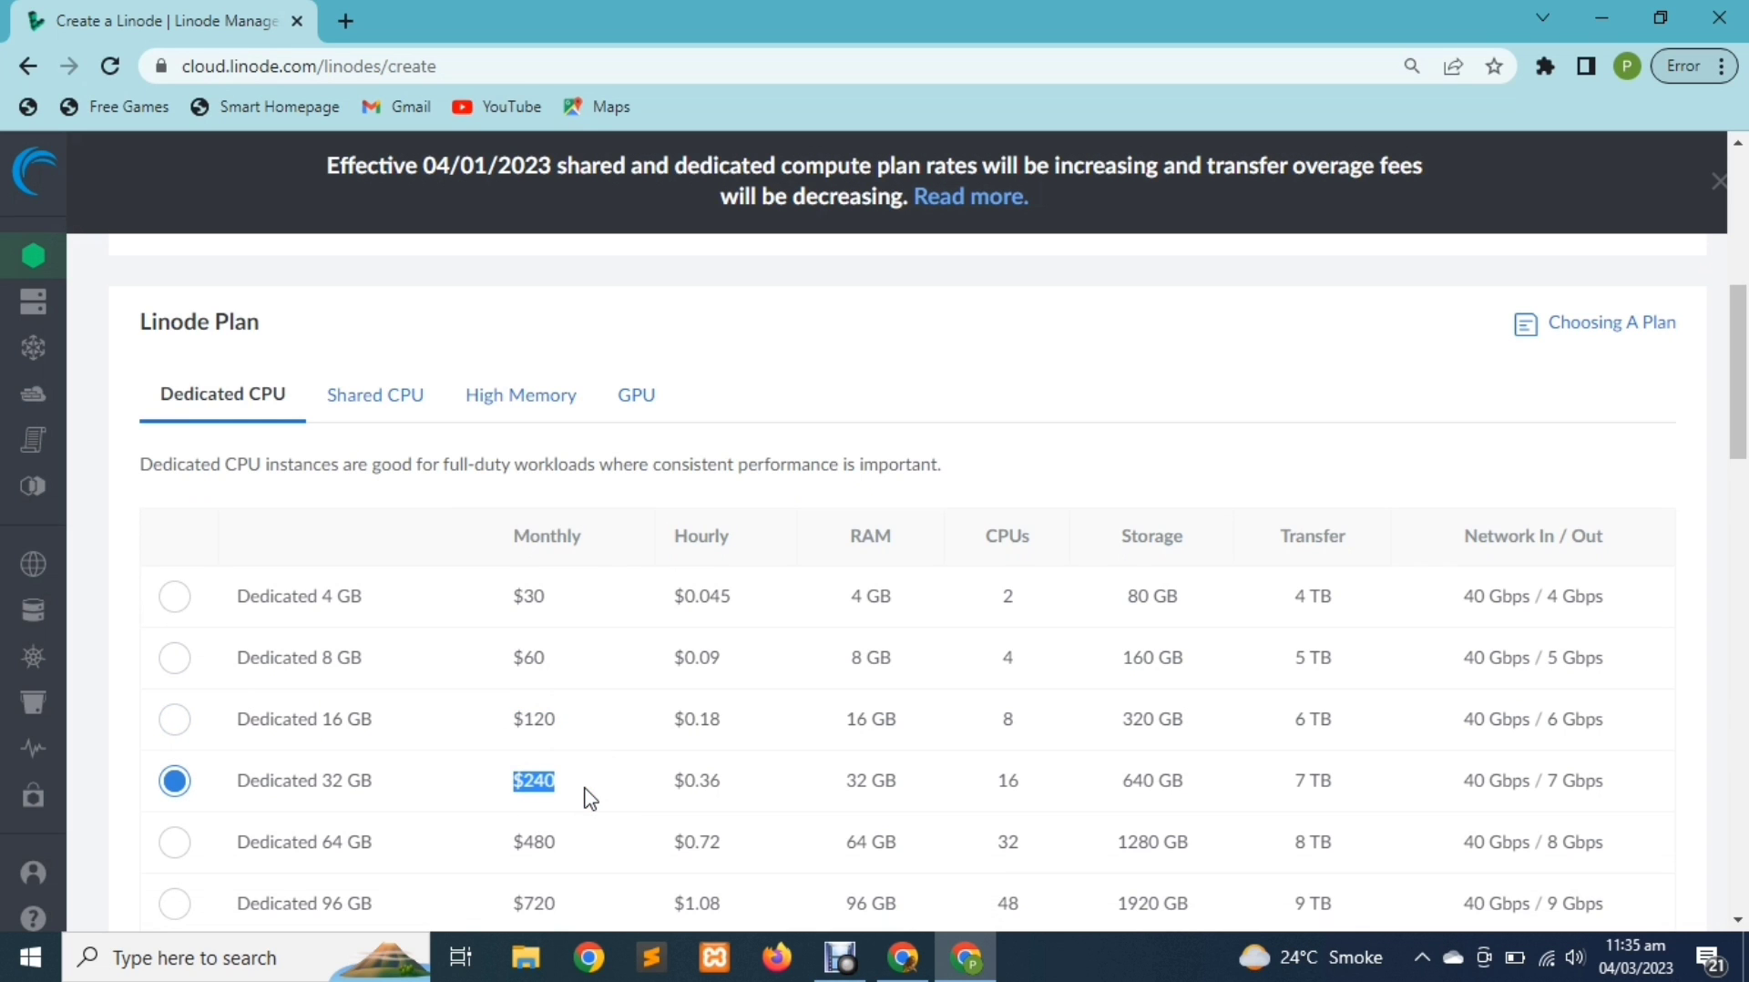
click(518, 401)
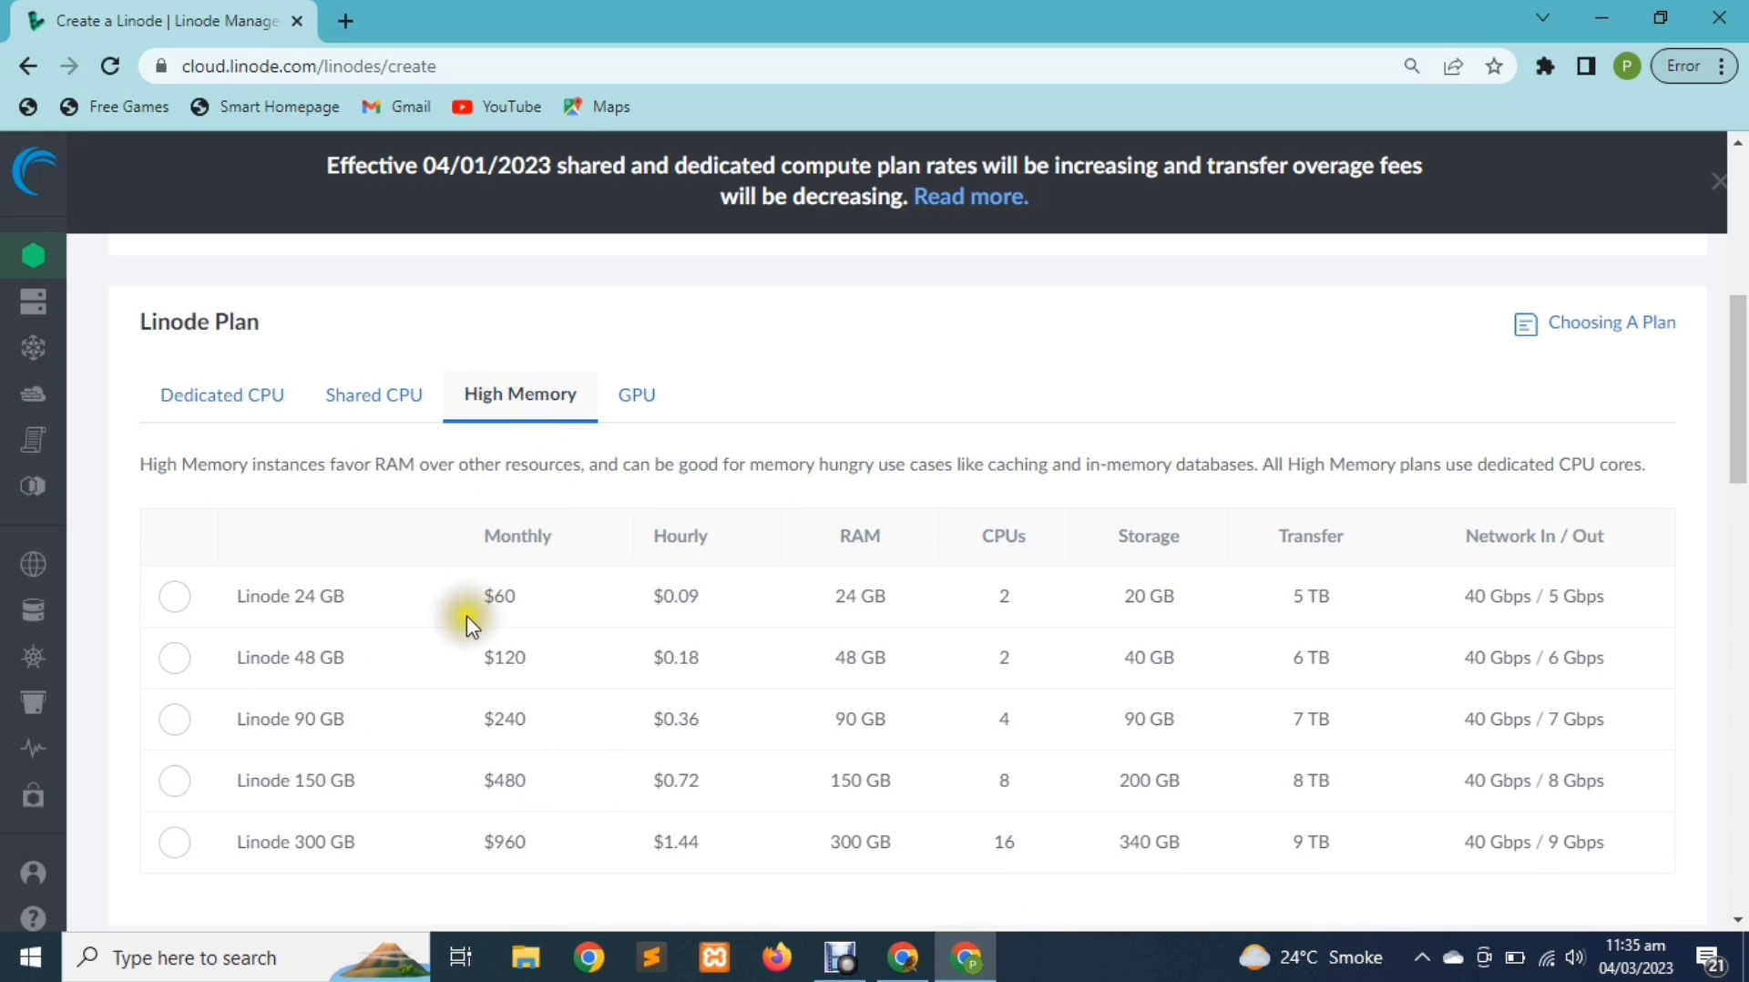
drag(481, 656, 550, 660)
drag(483, 720, 555, 726)
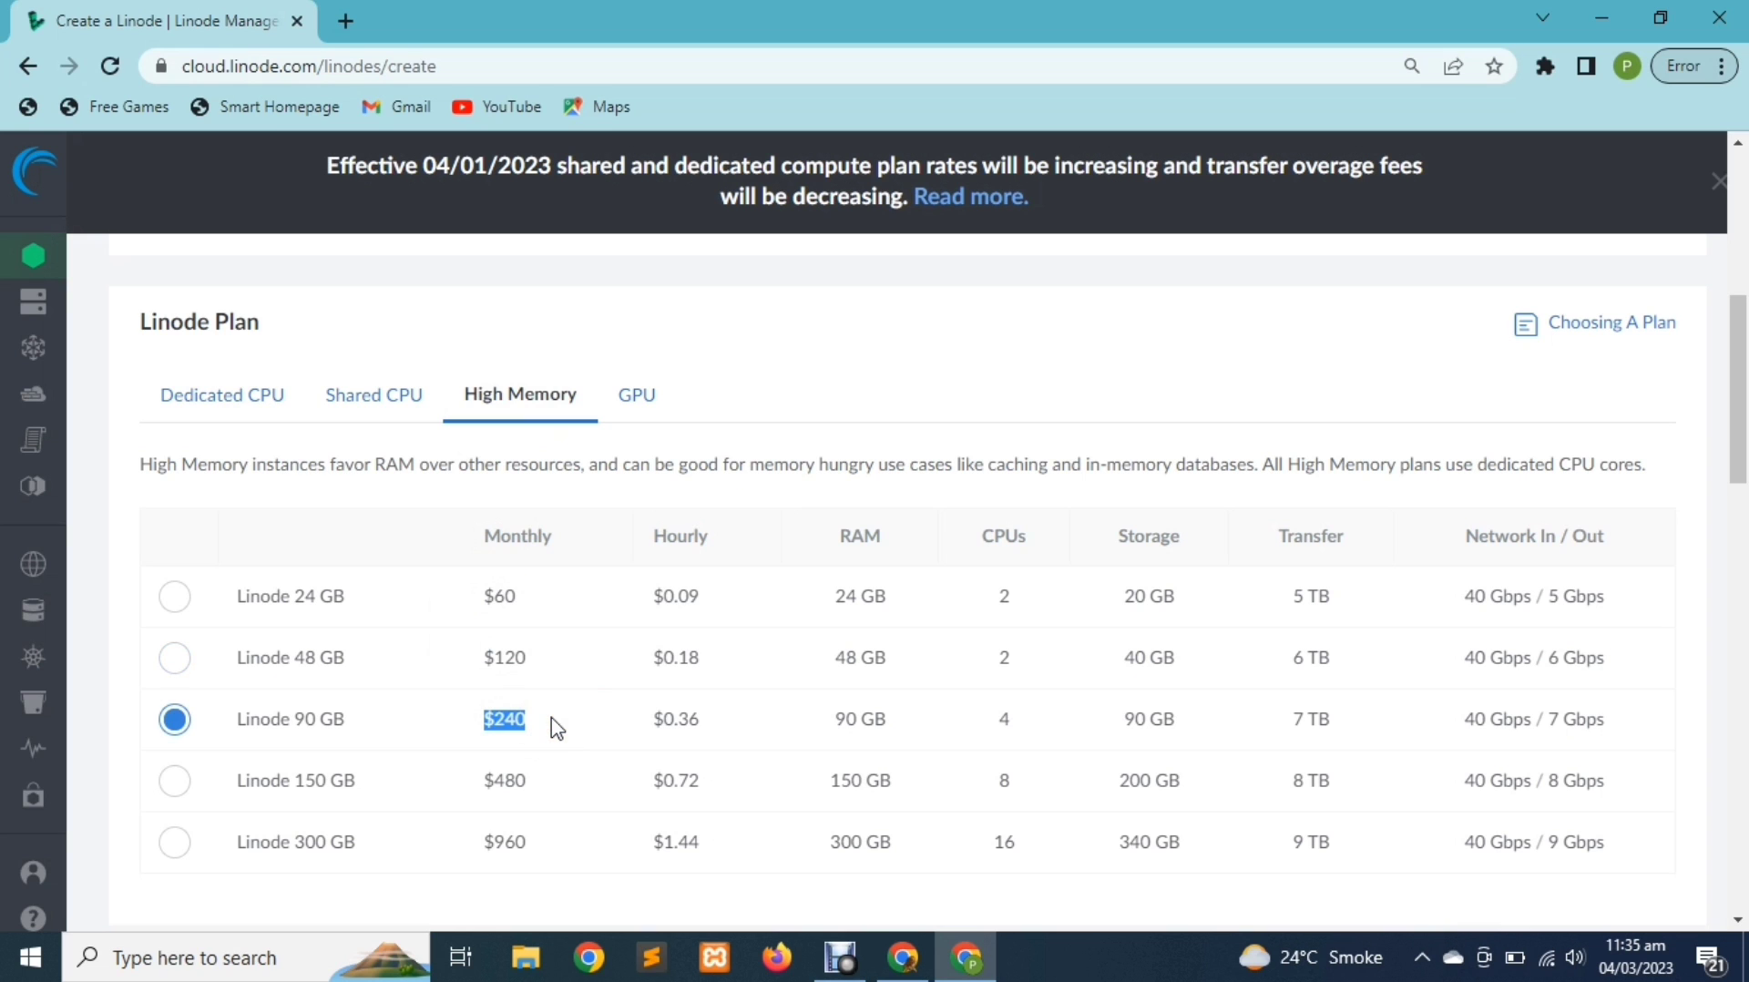
click(628, 393)
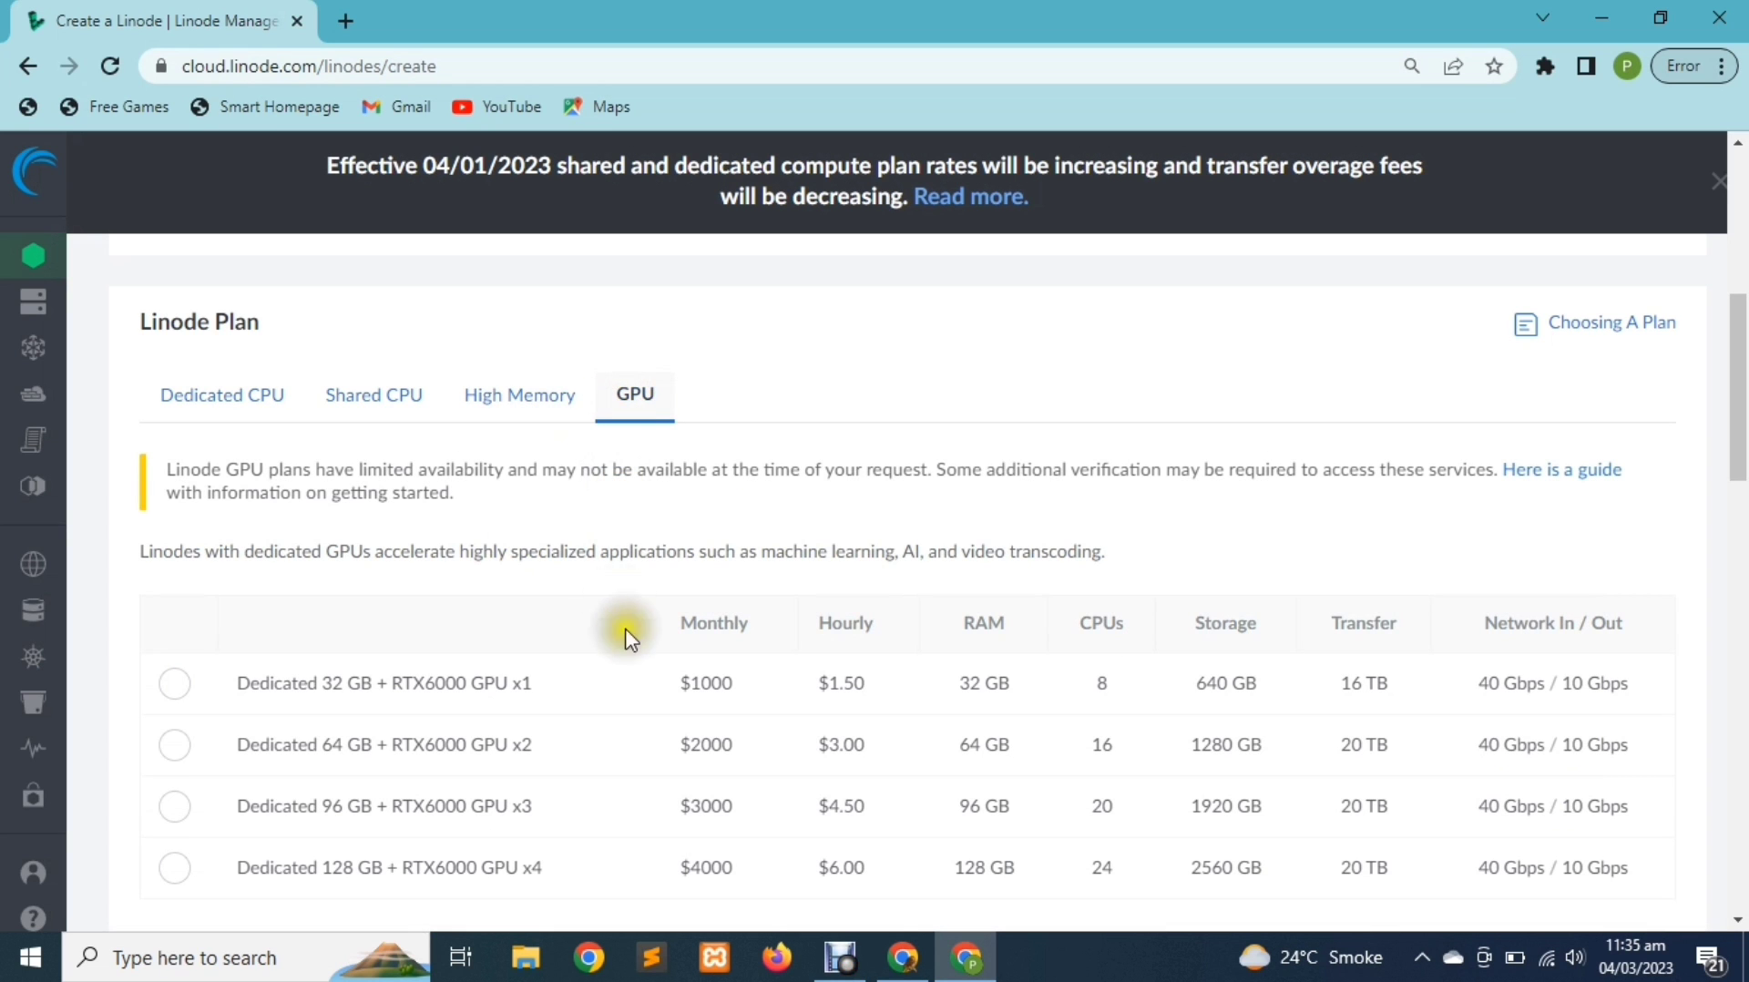
drag(672, 684, 740, 702)
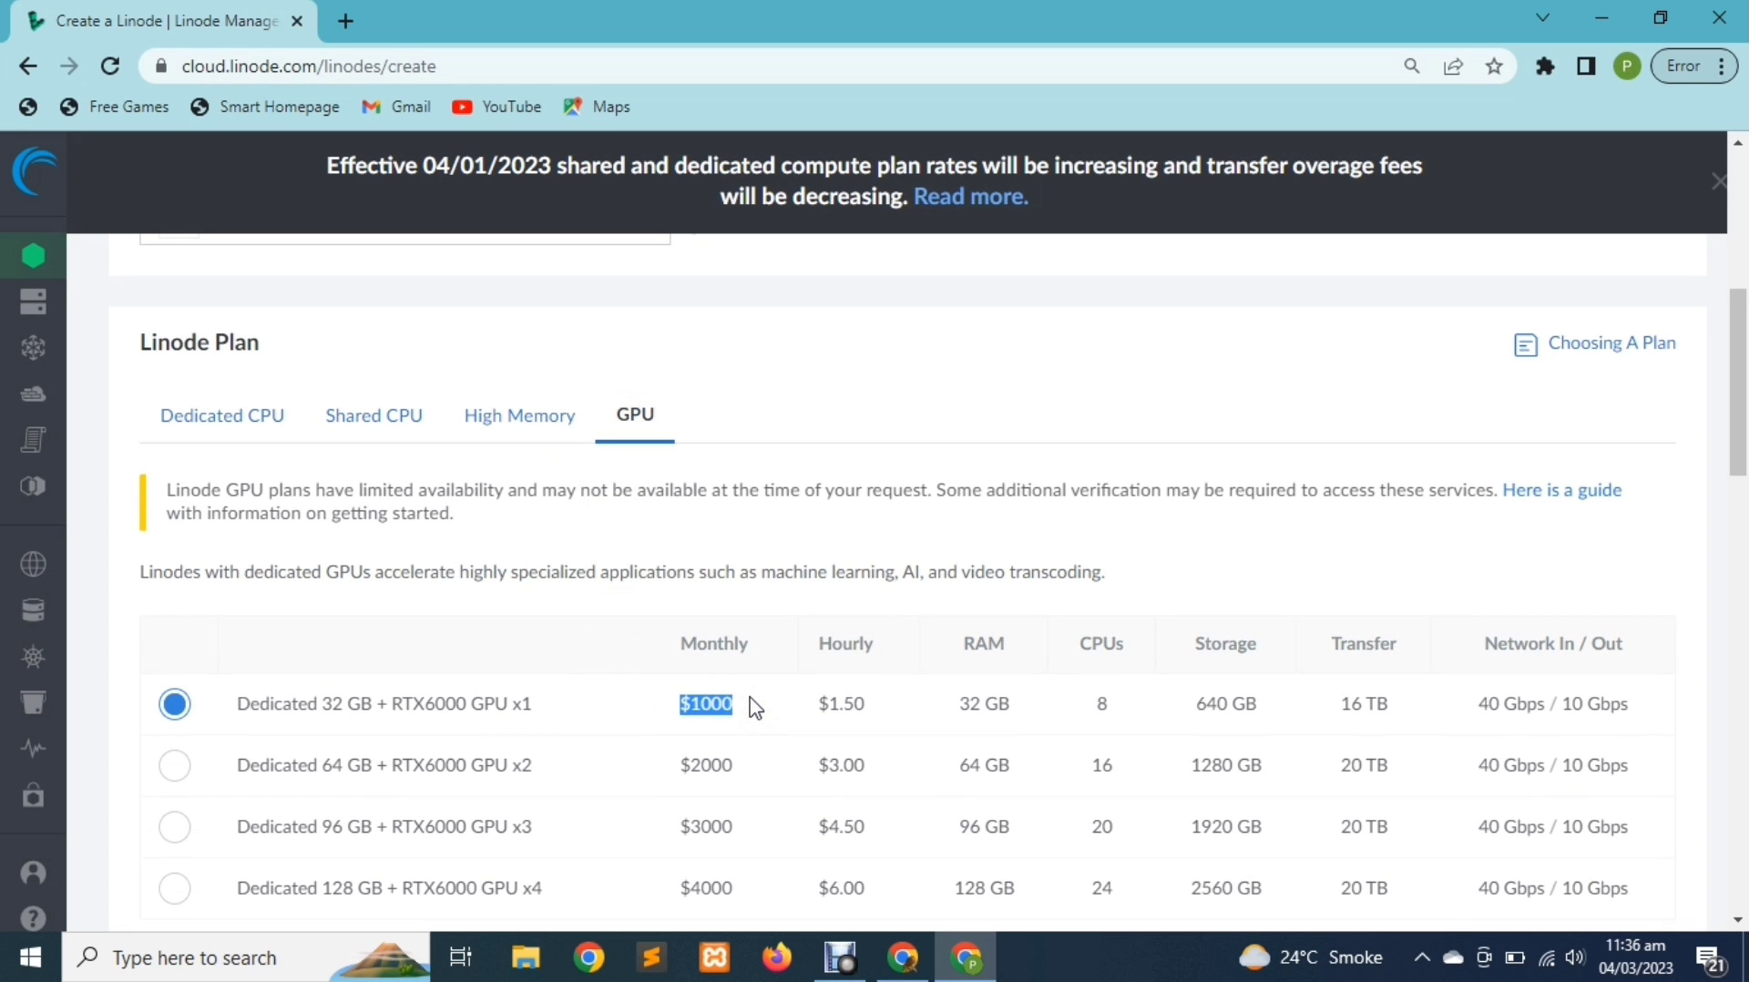
Choose the Shared CPU Linode 4 GB plan at $20 per month
click(374, 412)
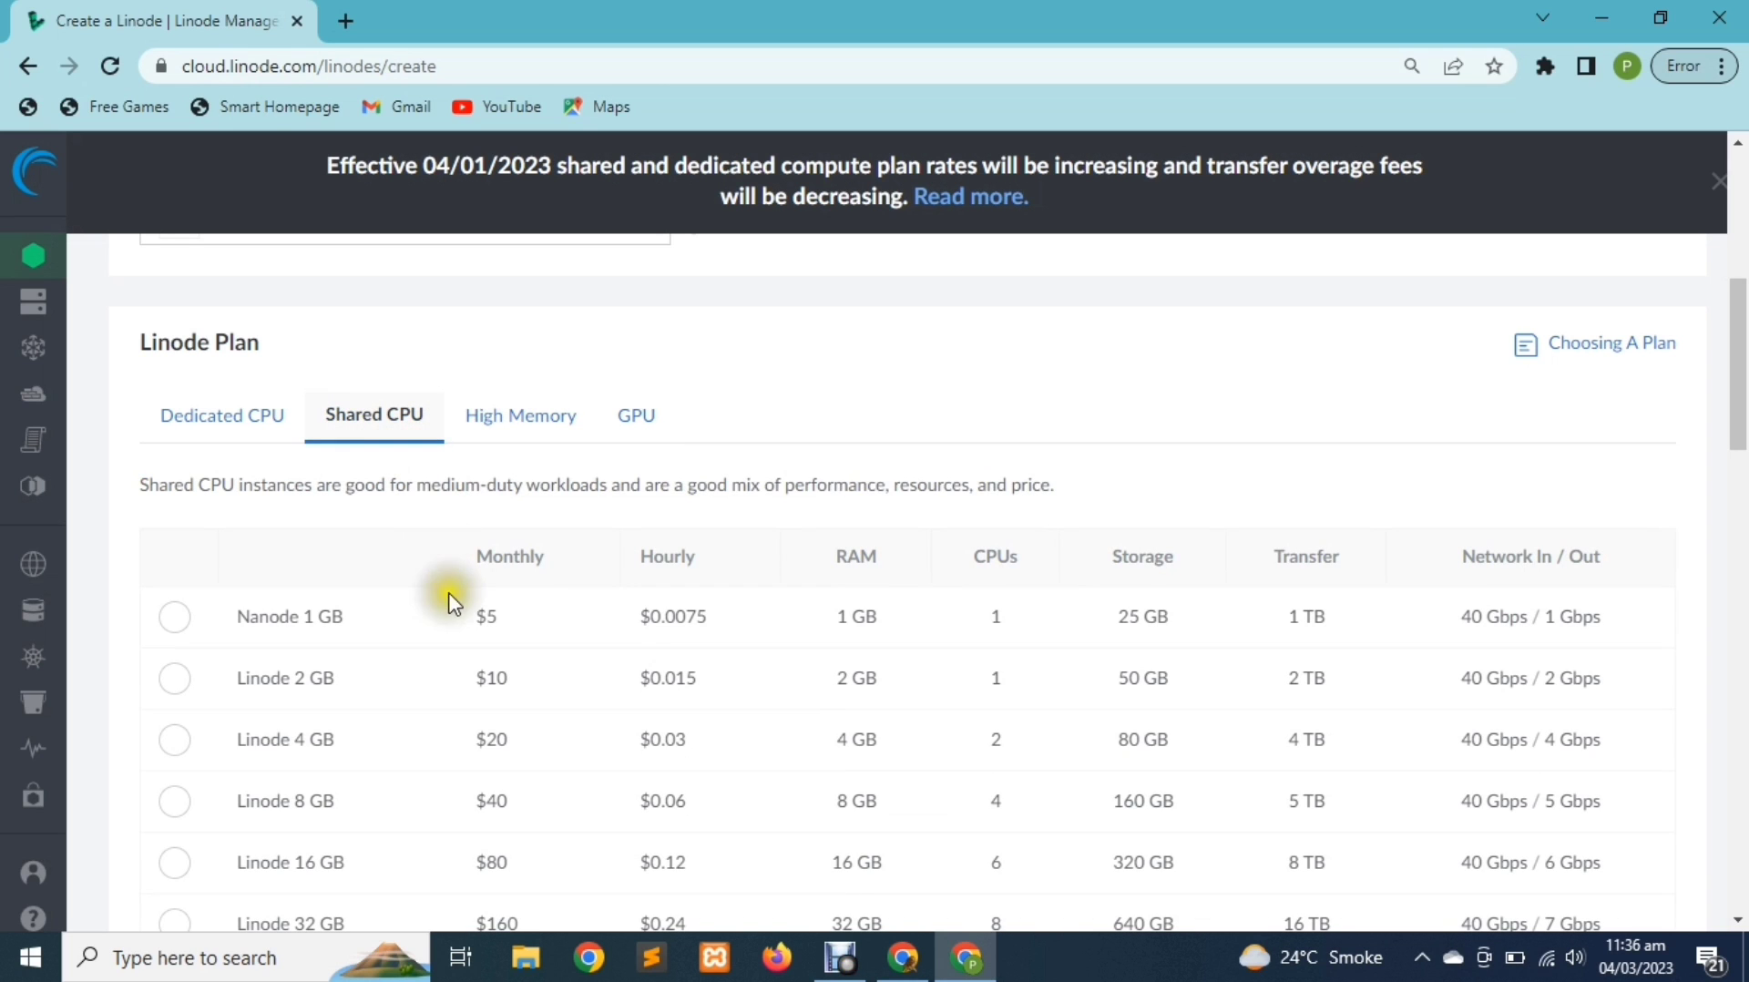
double_click(311, 744)
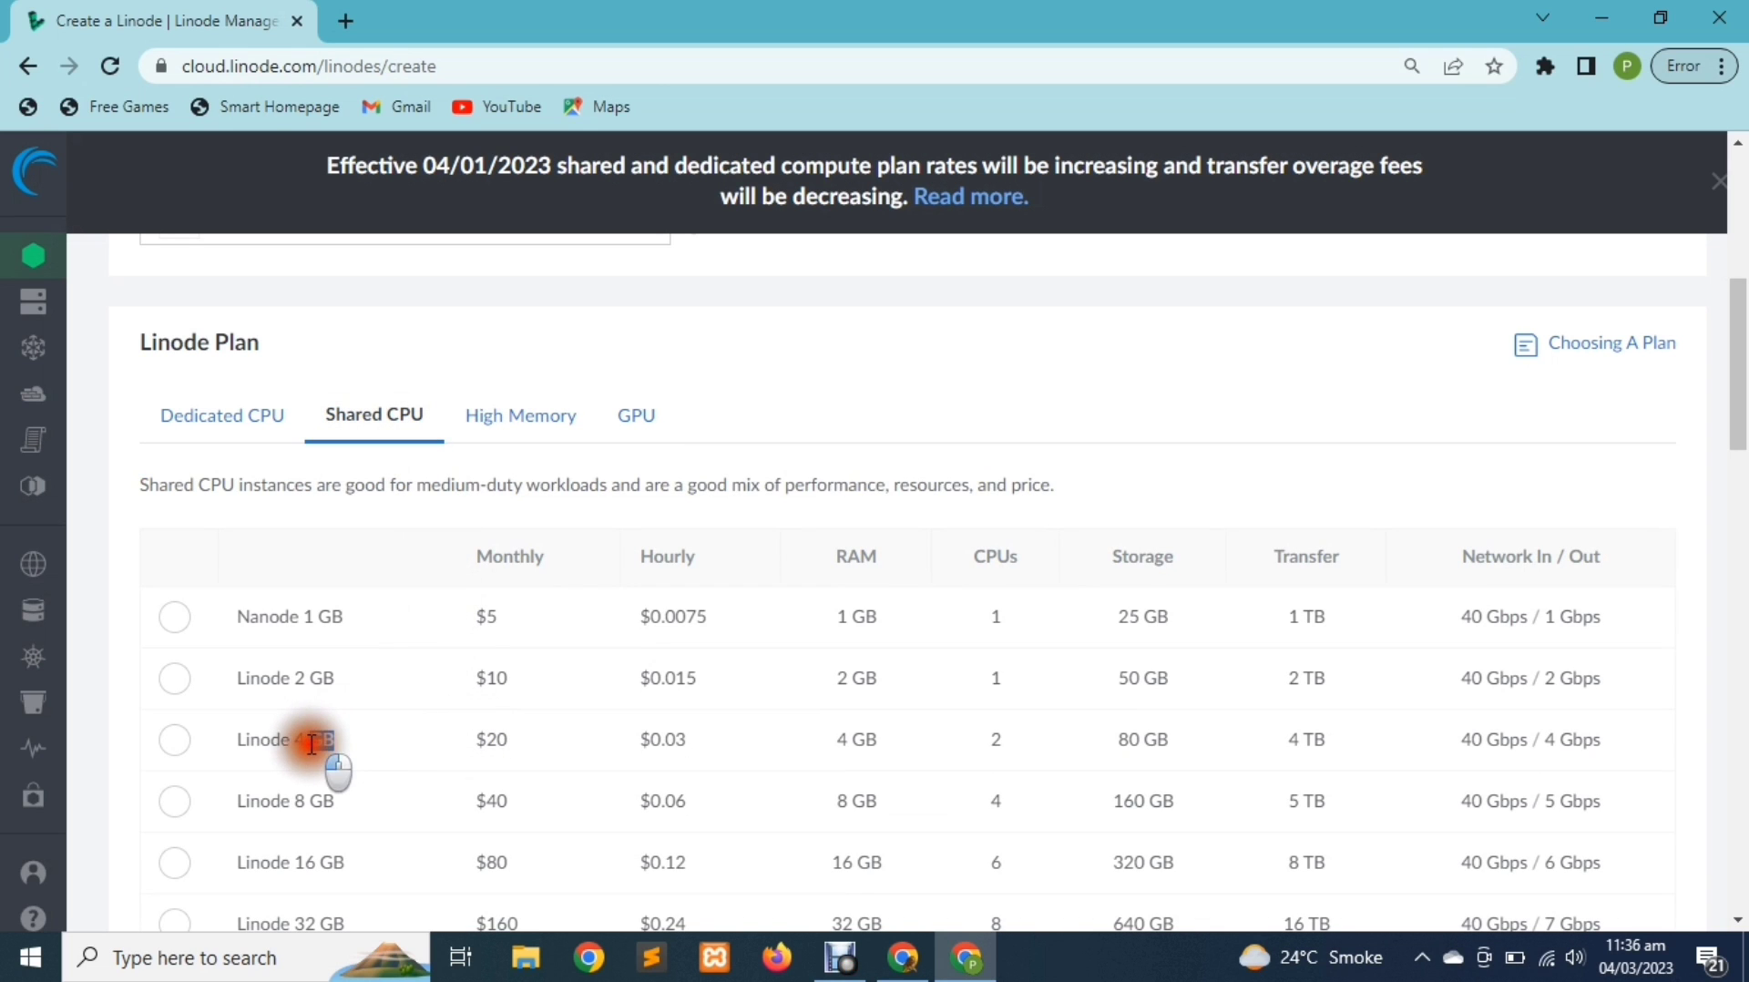
drag(312, 745, 298, 743)
mouse_move(439, 739)
mouse_down()
mouse_move(522, 743)
mouse_move(472, 741)
mouse_up()
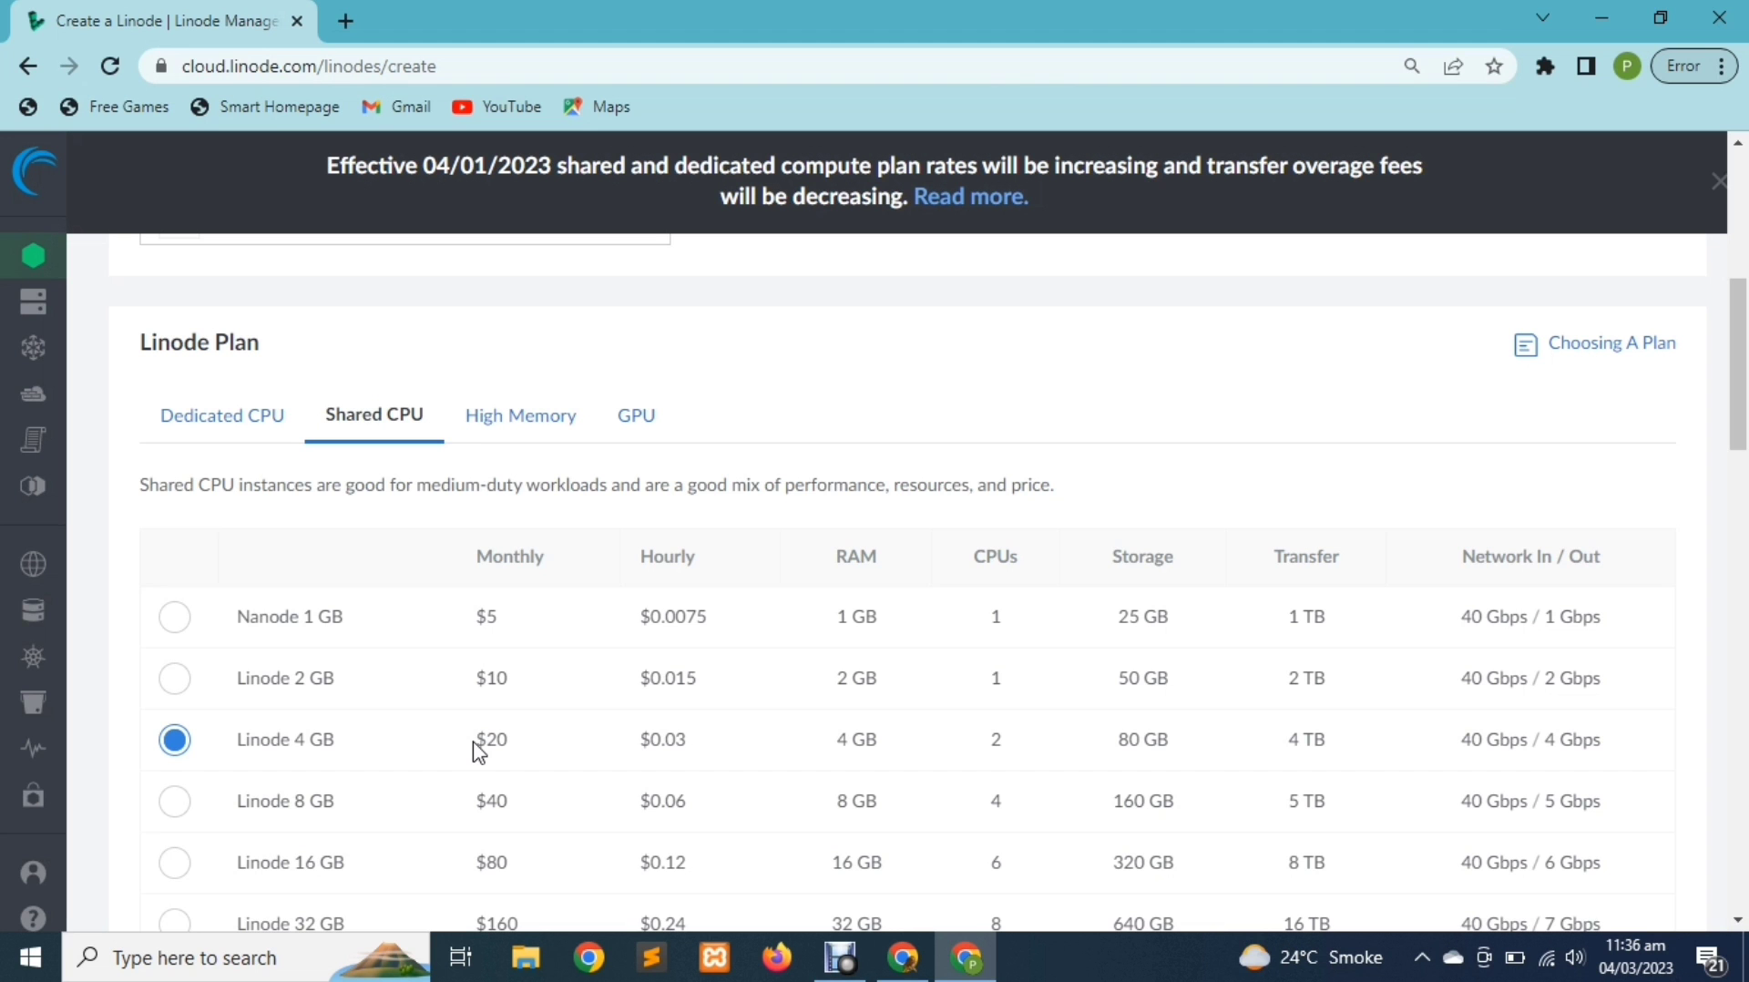
scroll(475, 745, down, 2)
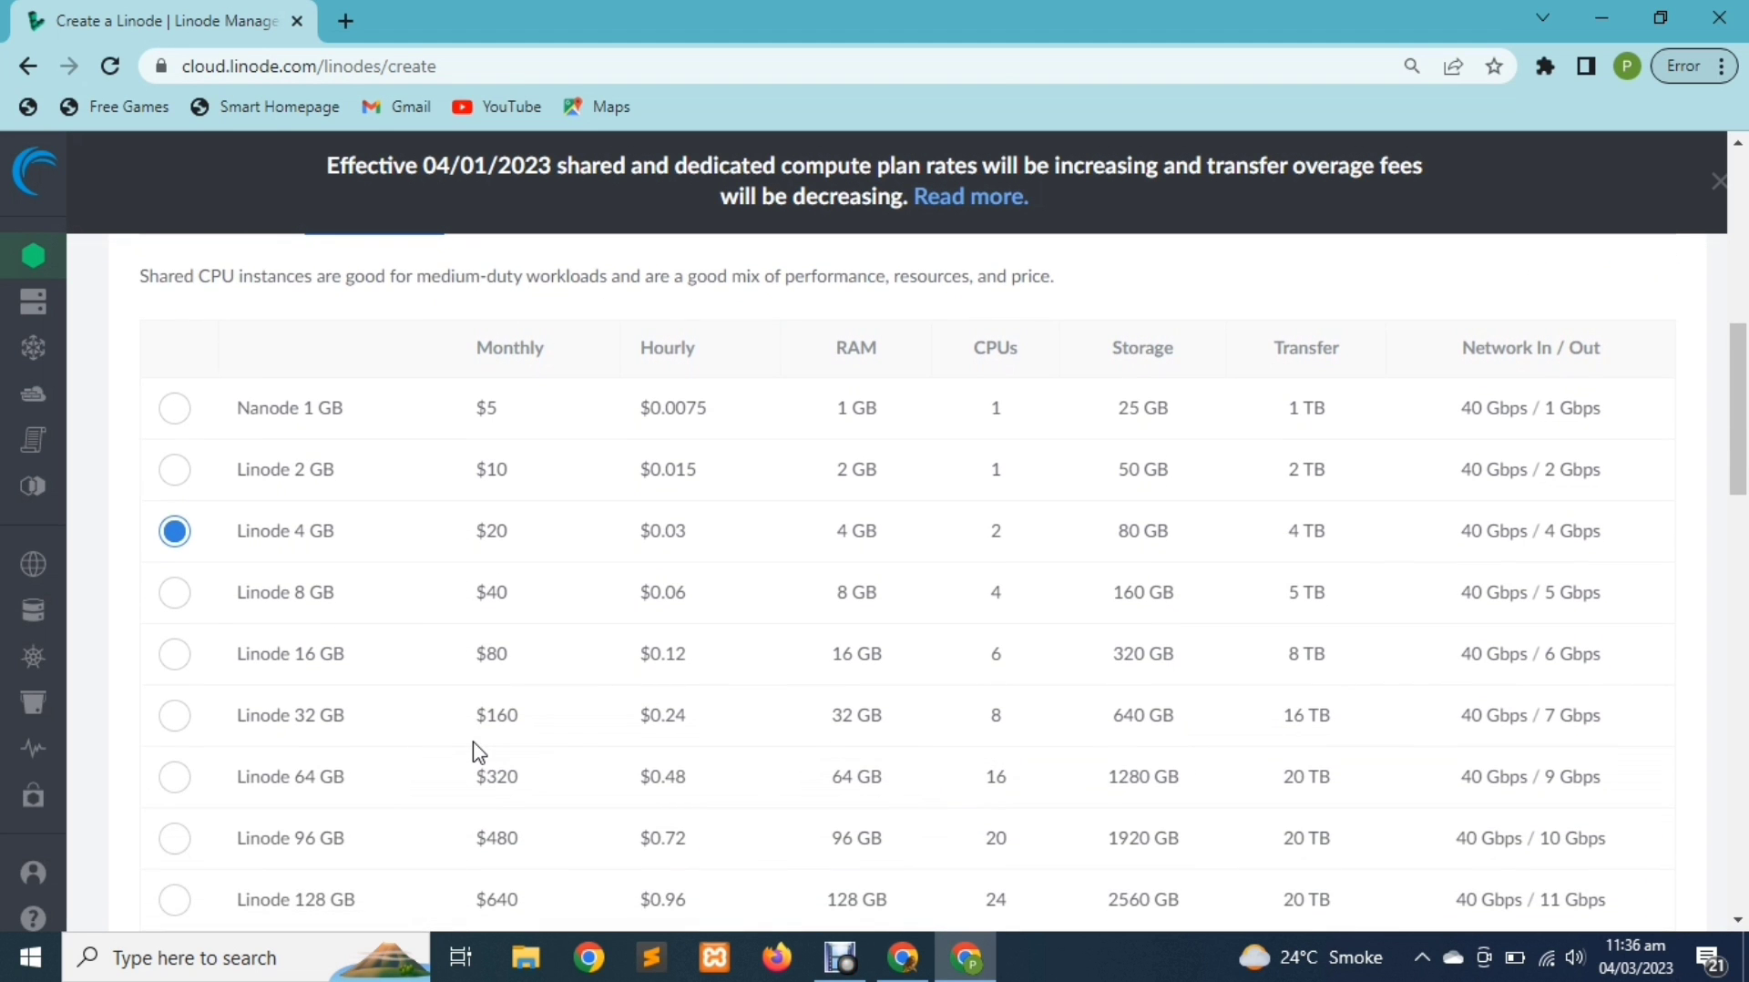
scroll(475, 753, down, 15)
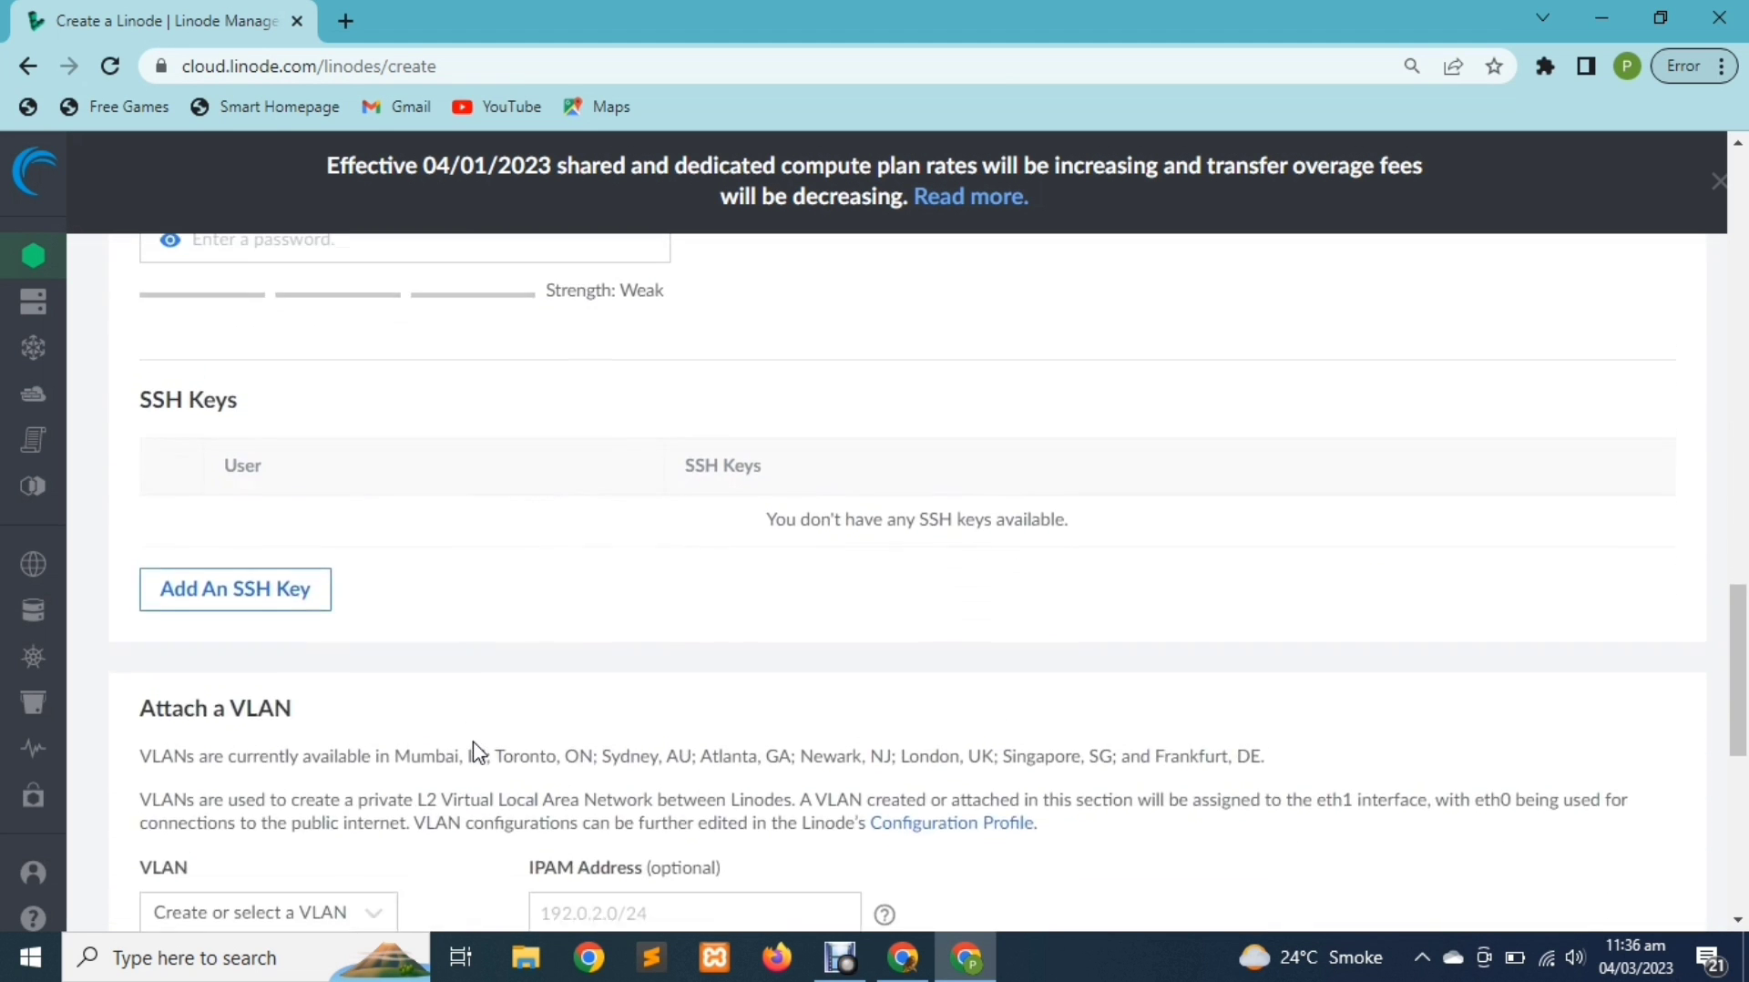
Enter a Good-strength root password and review the summary: Ubuntu 20.04 LTS, Singapore, Linode 4 GB
click(519, 392)
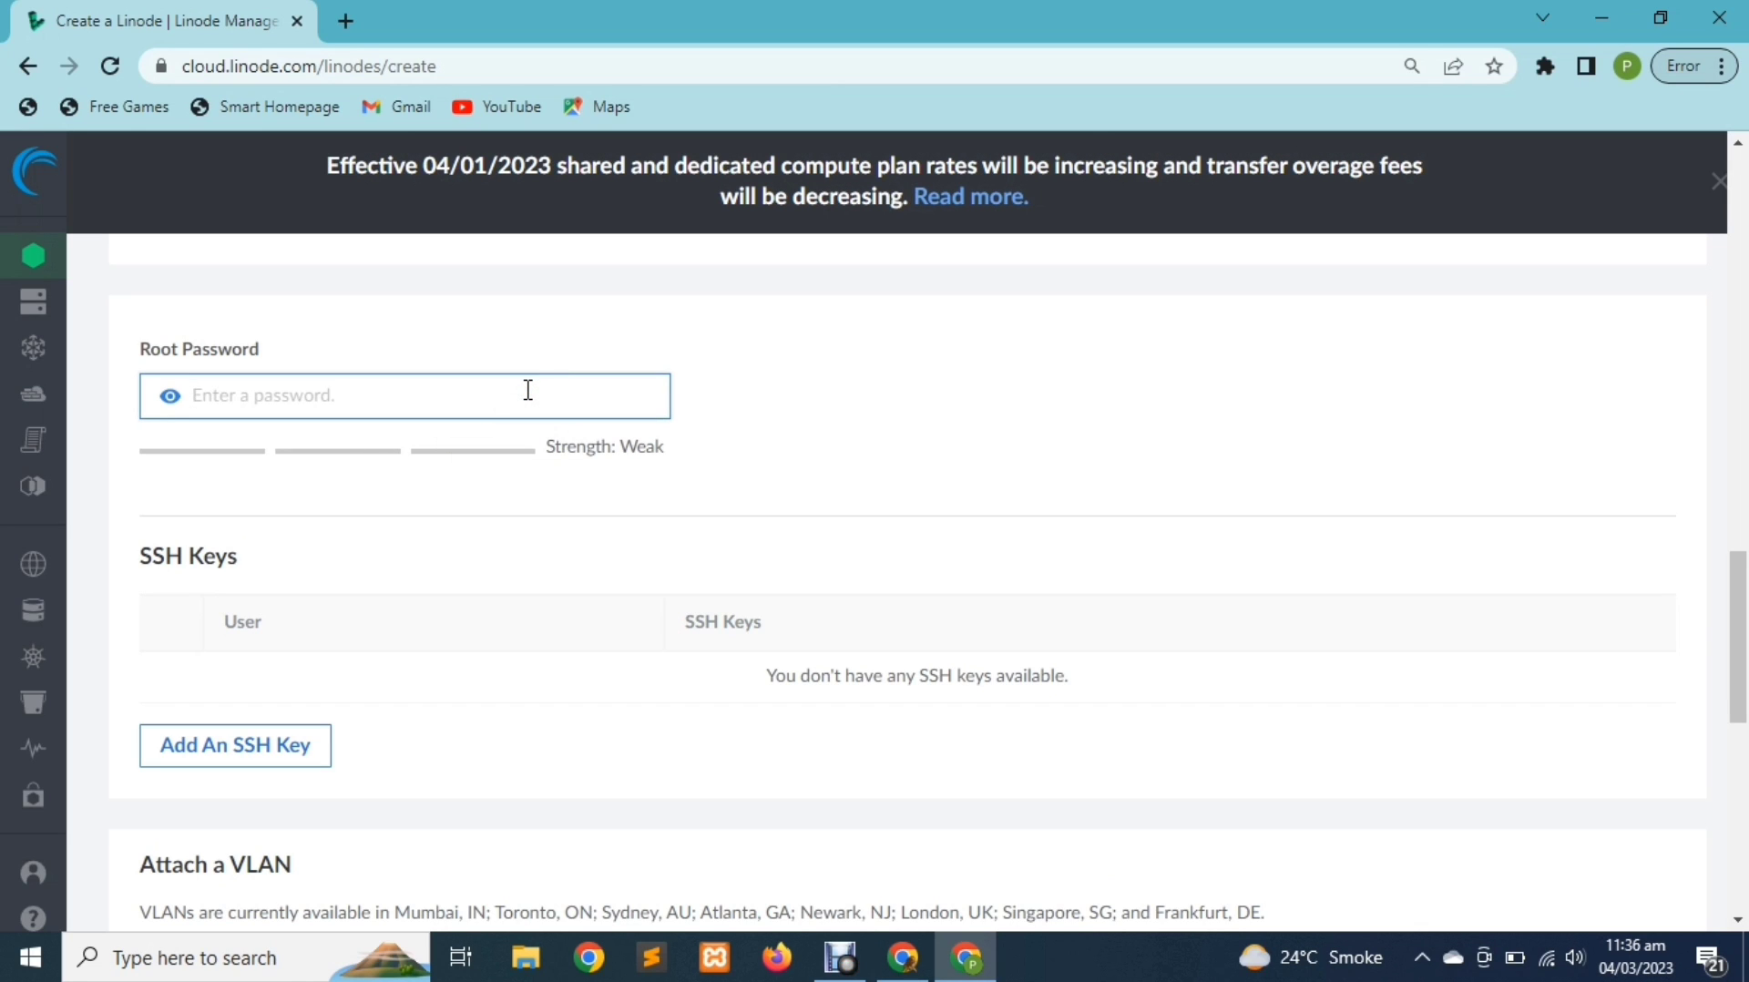
text(•••••••)
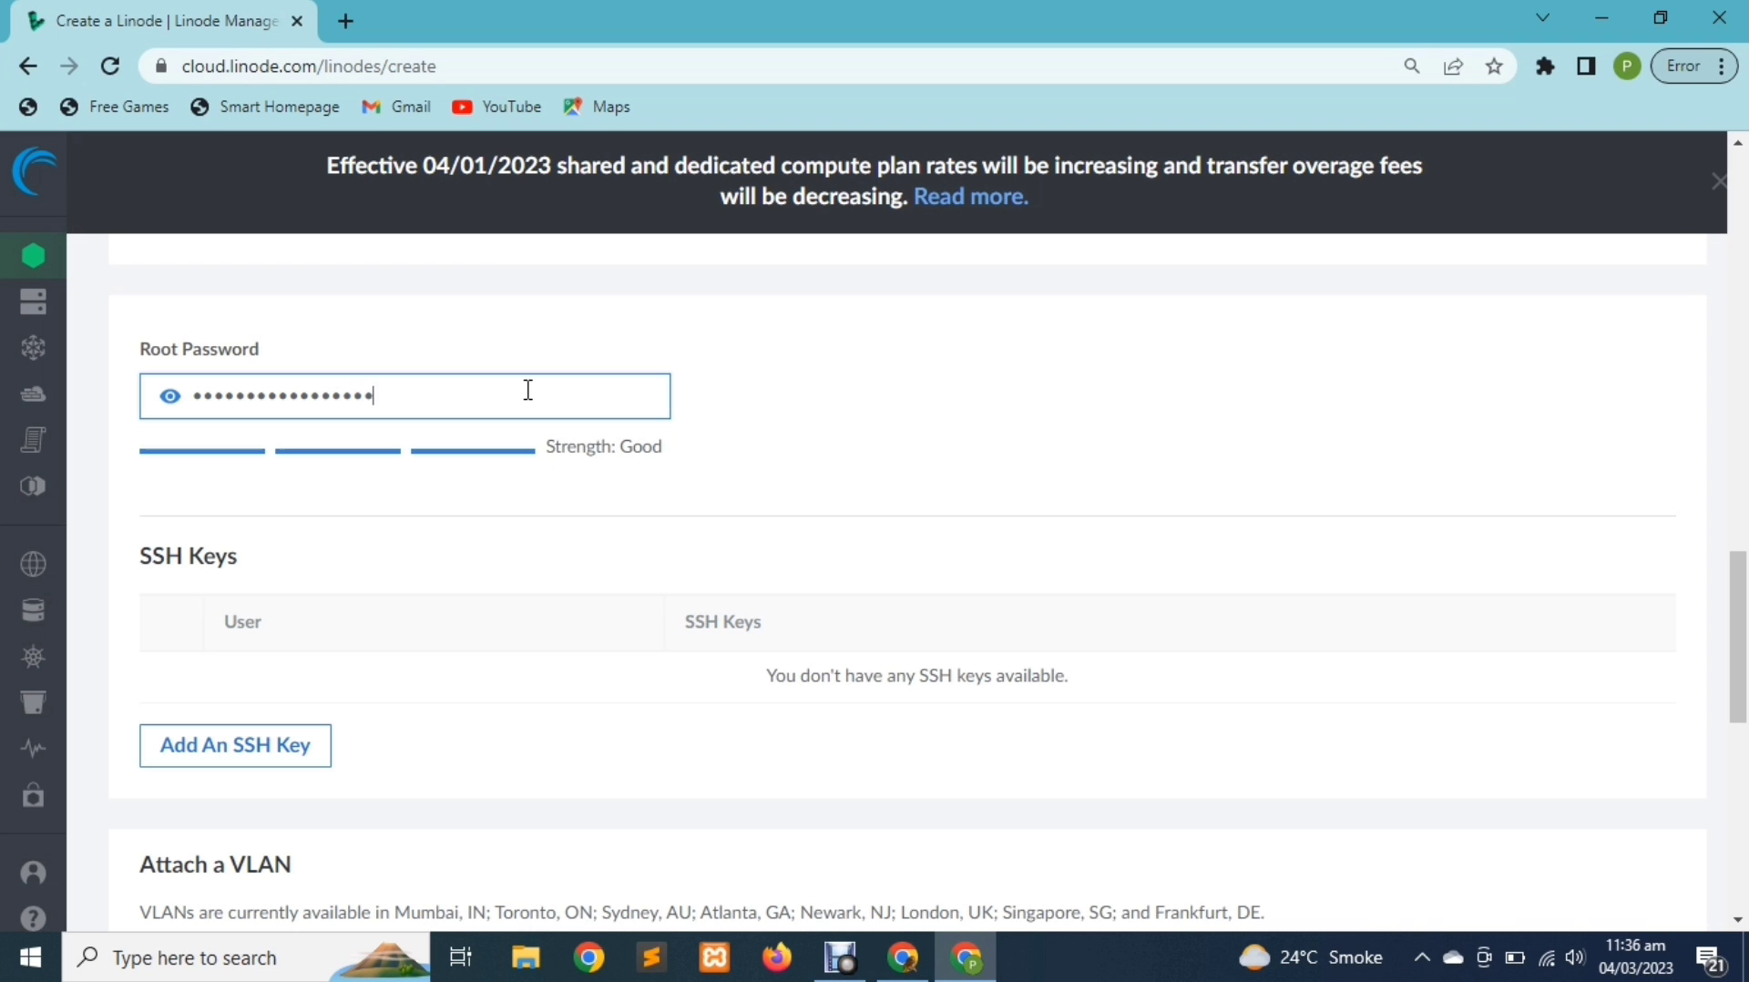
click(527, 495)
scroll(528, 496, down, 2)
scroll(526, 503, down, 8)
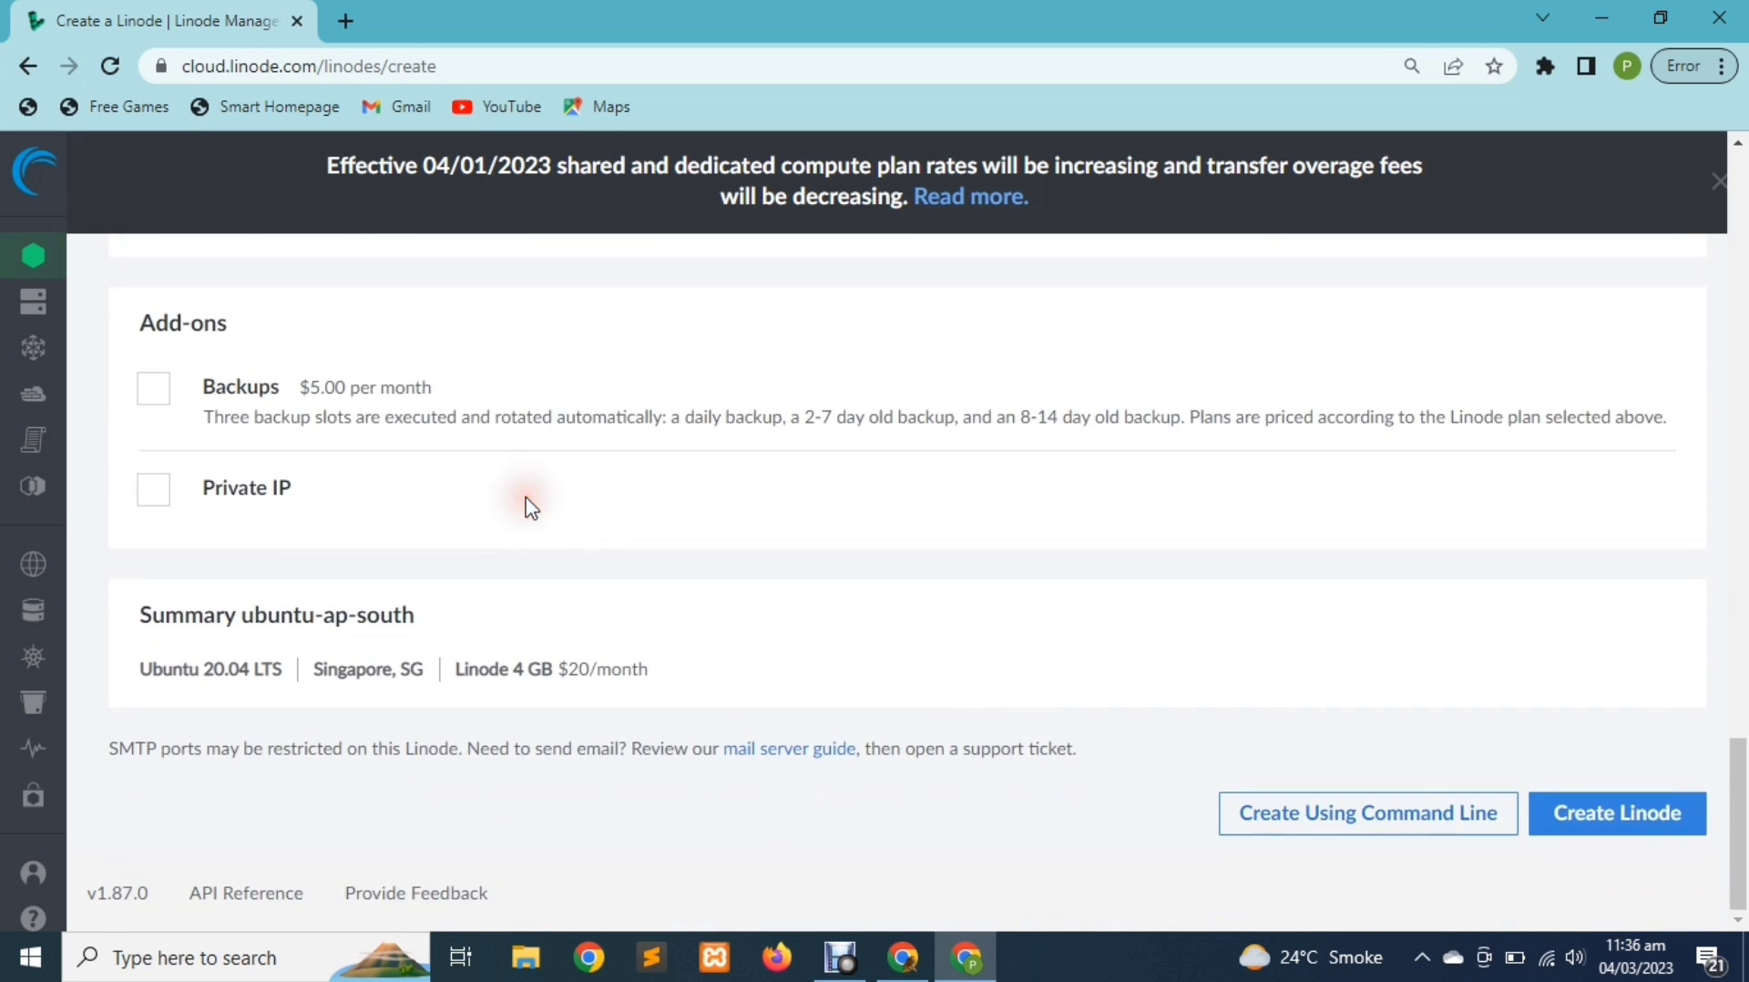
Create the ubuntu-ap-south Linode and wait until it shows RUNNING at 172.104.171.65
click(1643, 829)
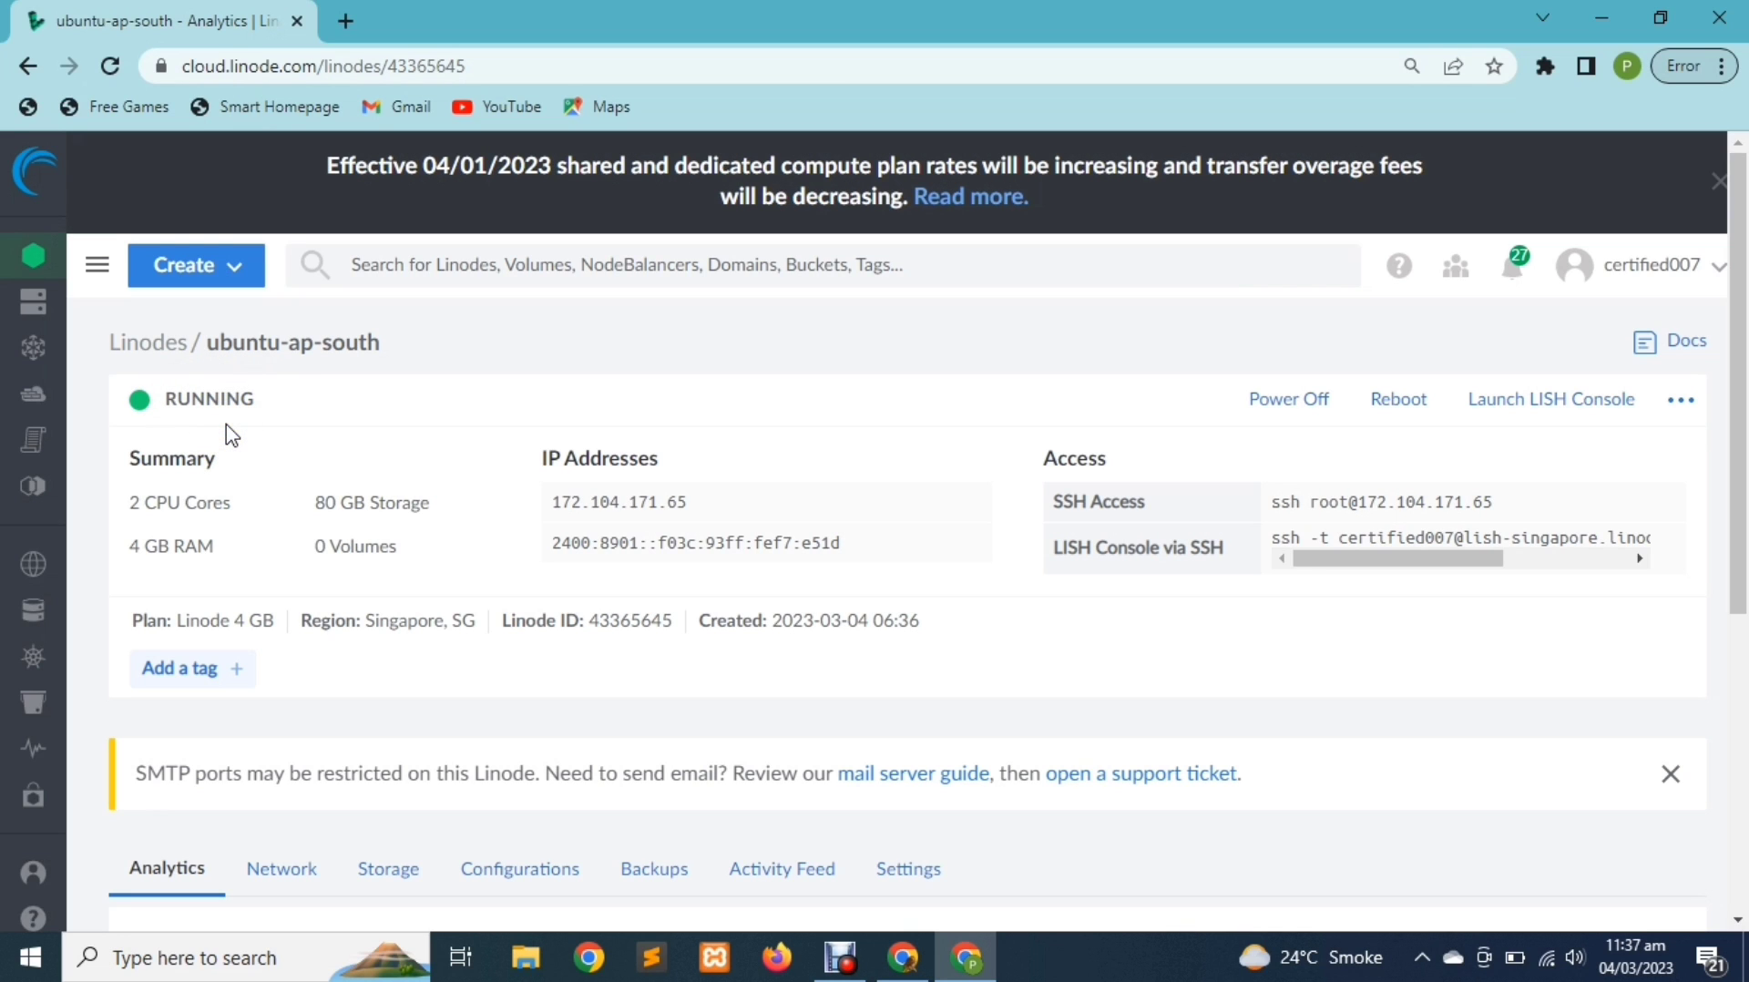
Launch the LISH console and log in as root with the root password
click(1546, 410)
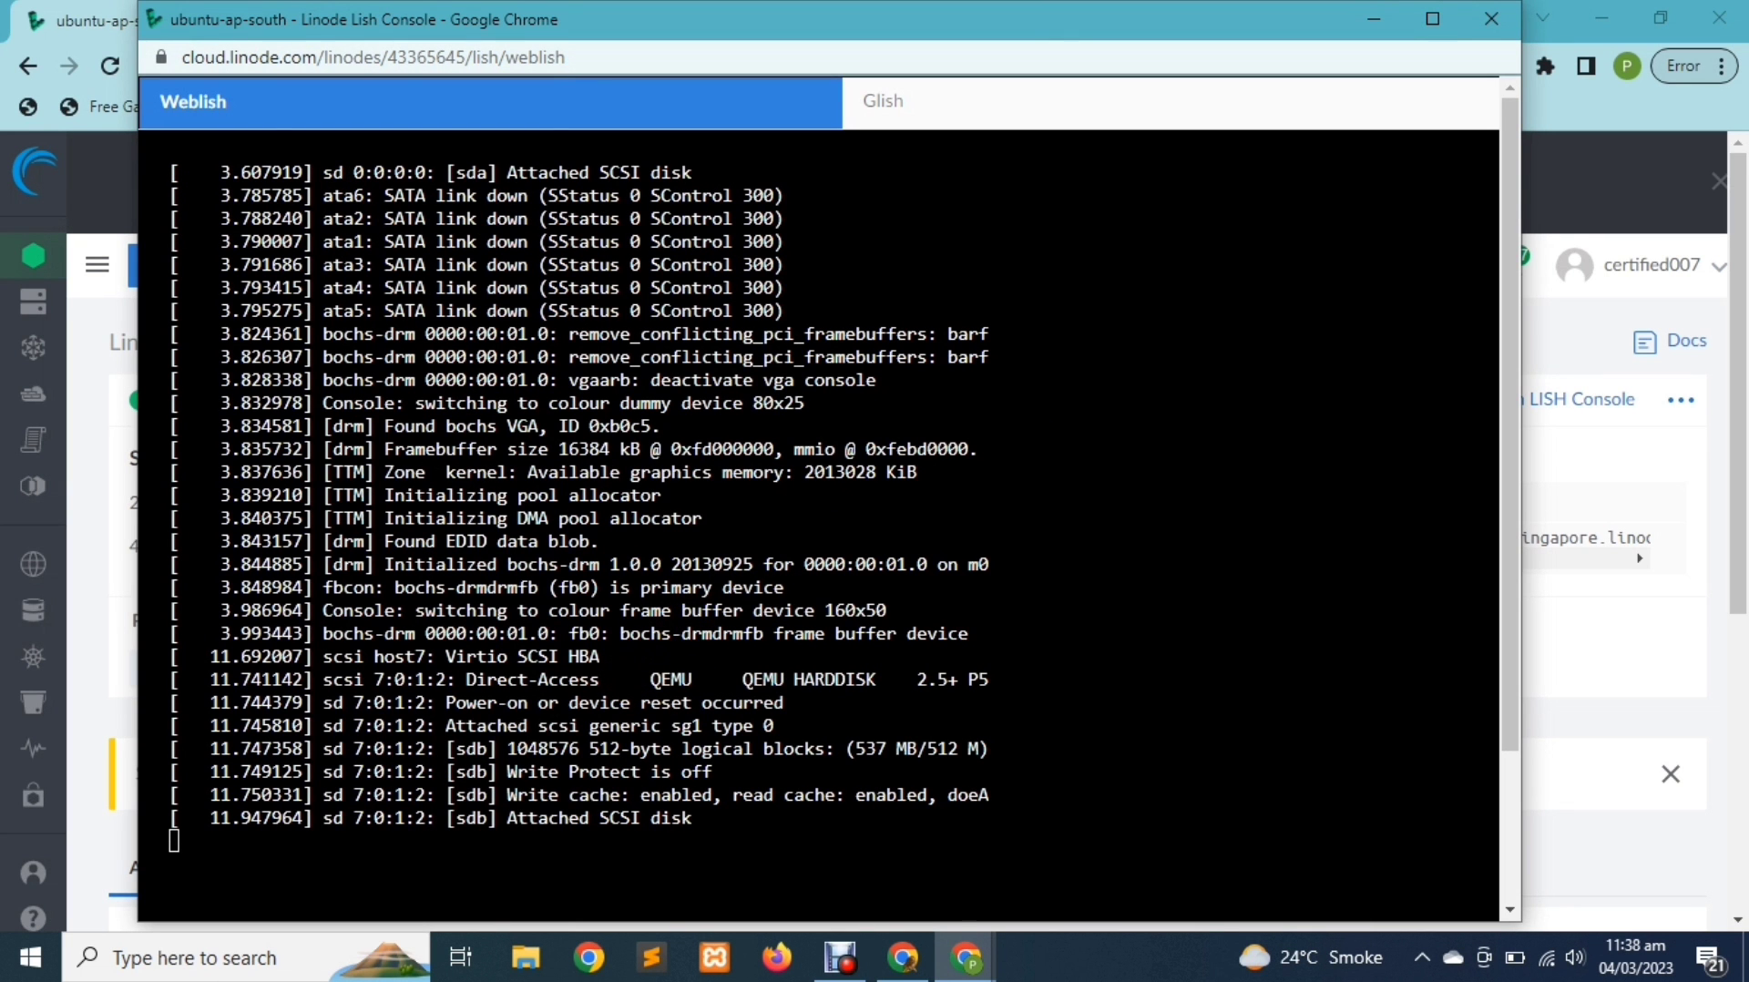
key(Down)
key(Down)
key(Down)
key(Down)
key(Down)
key(Down)
key(Down)
key(Down)
key(Down)
key(Down)
key(Down)
key(Down)
key(Down)
key(Down)
key(Down)
key(Down)
key(Down)
key(Down)
key(Down)
key(Down)
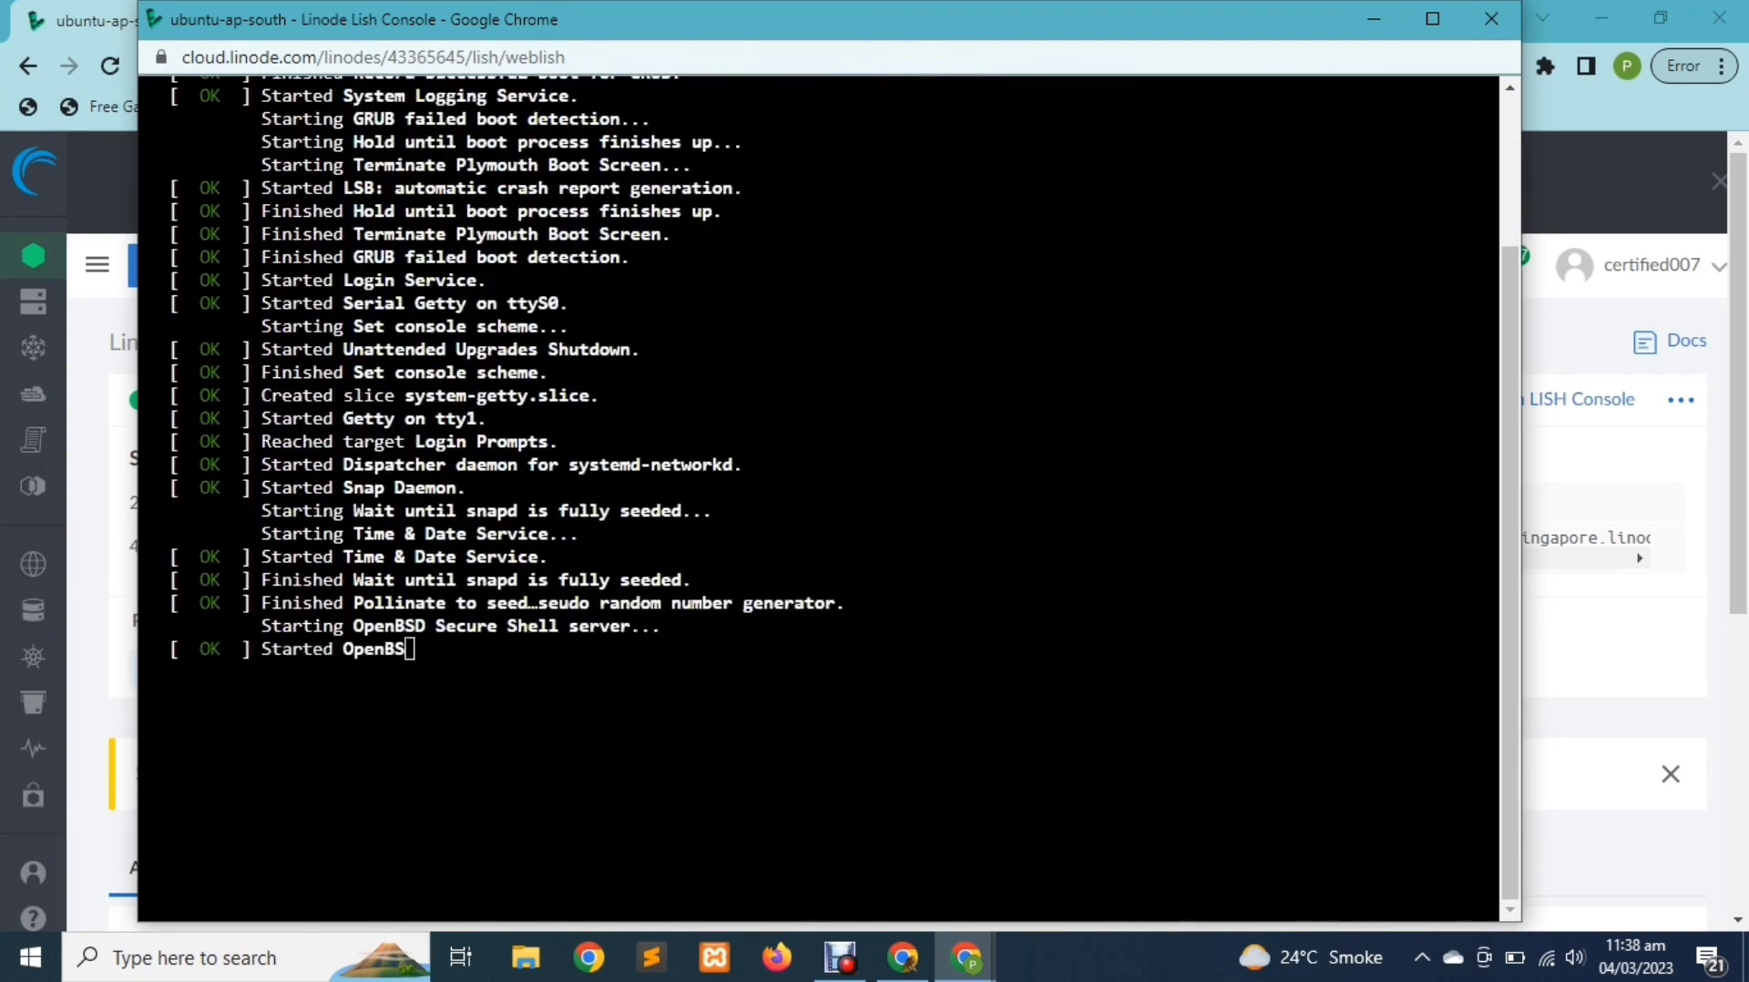
click(433, 661)
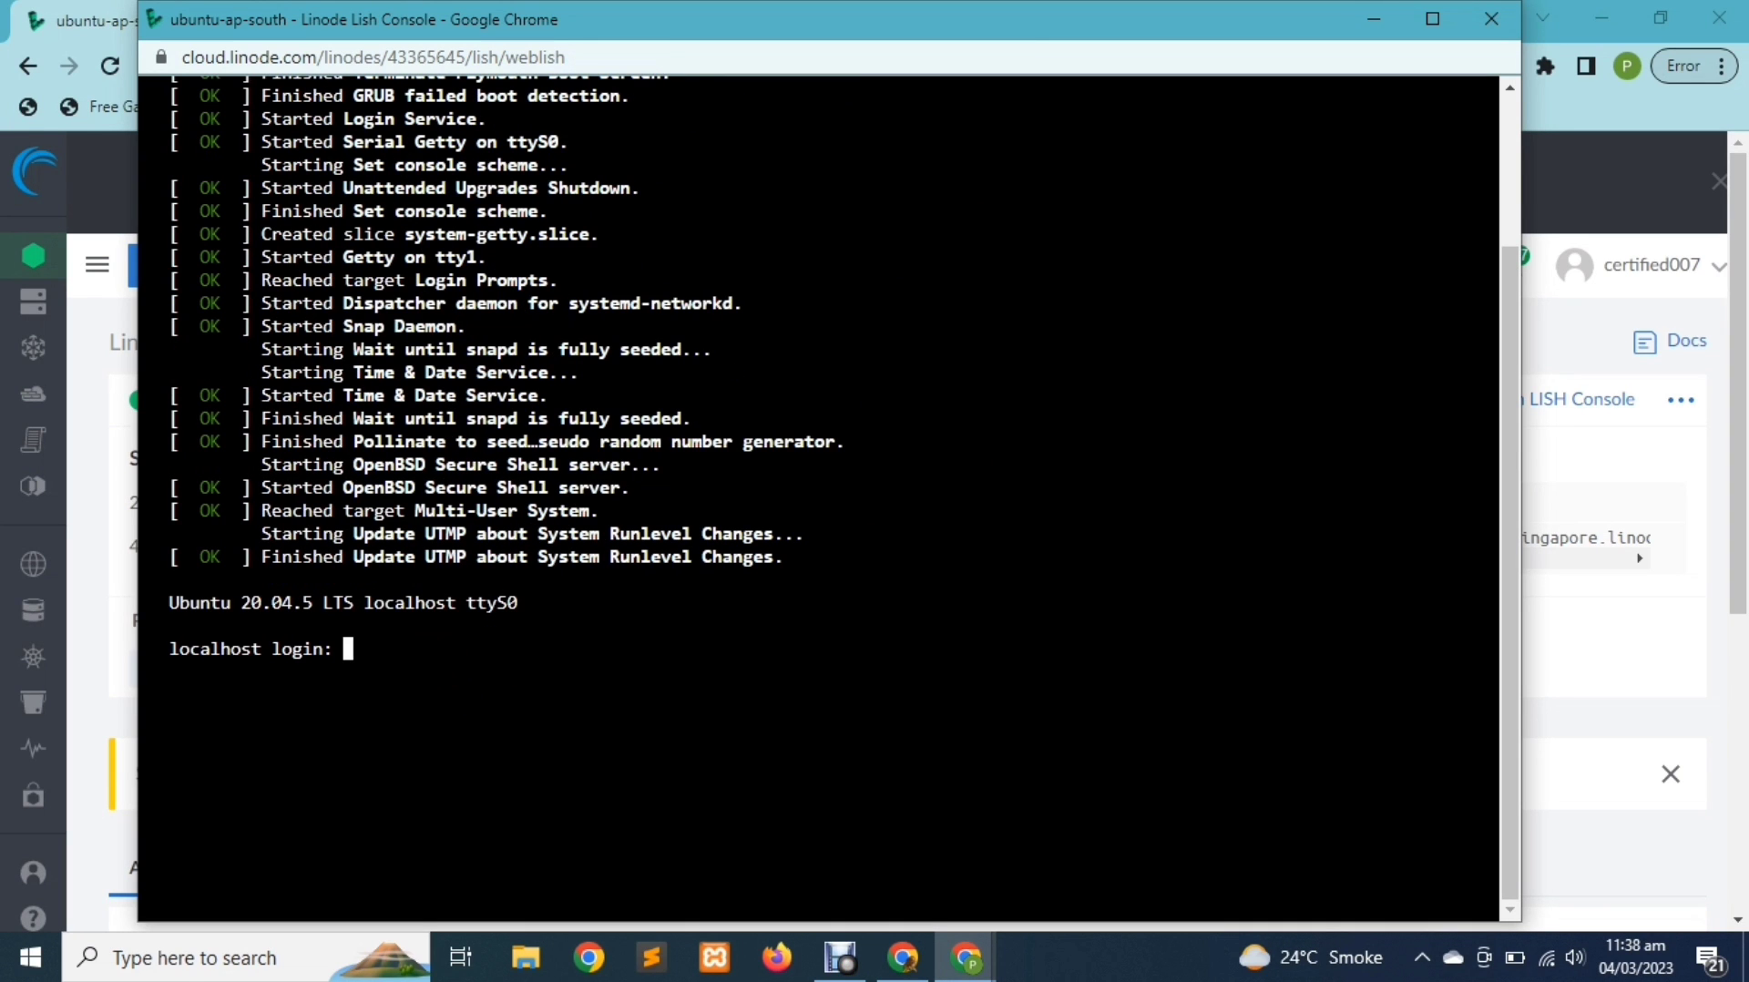
text(root)
key(Return)
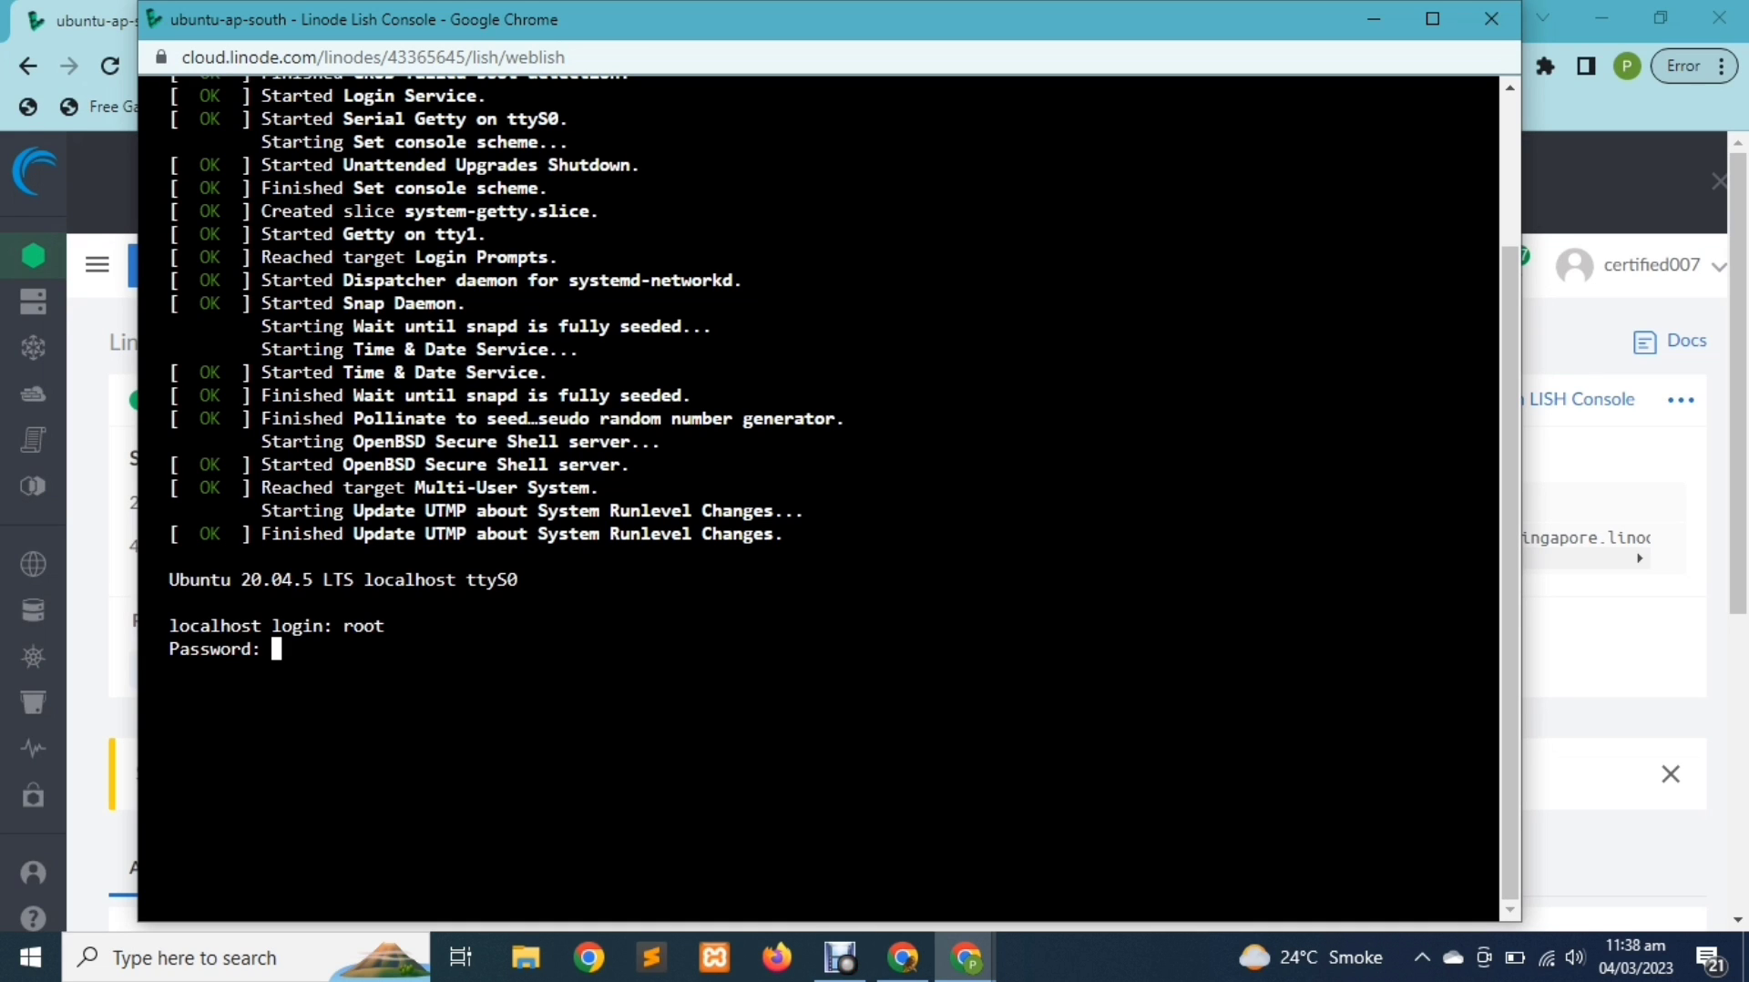
key(Return)
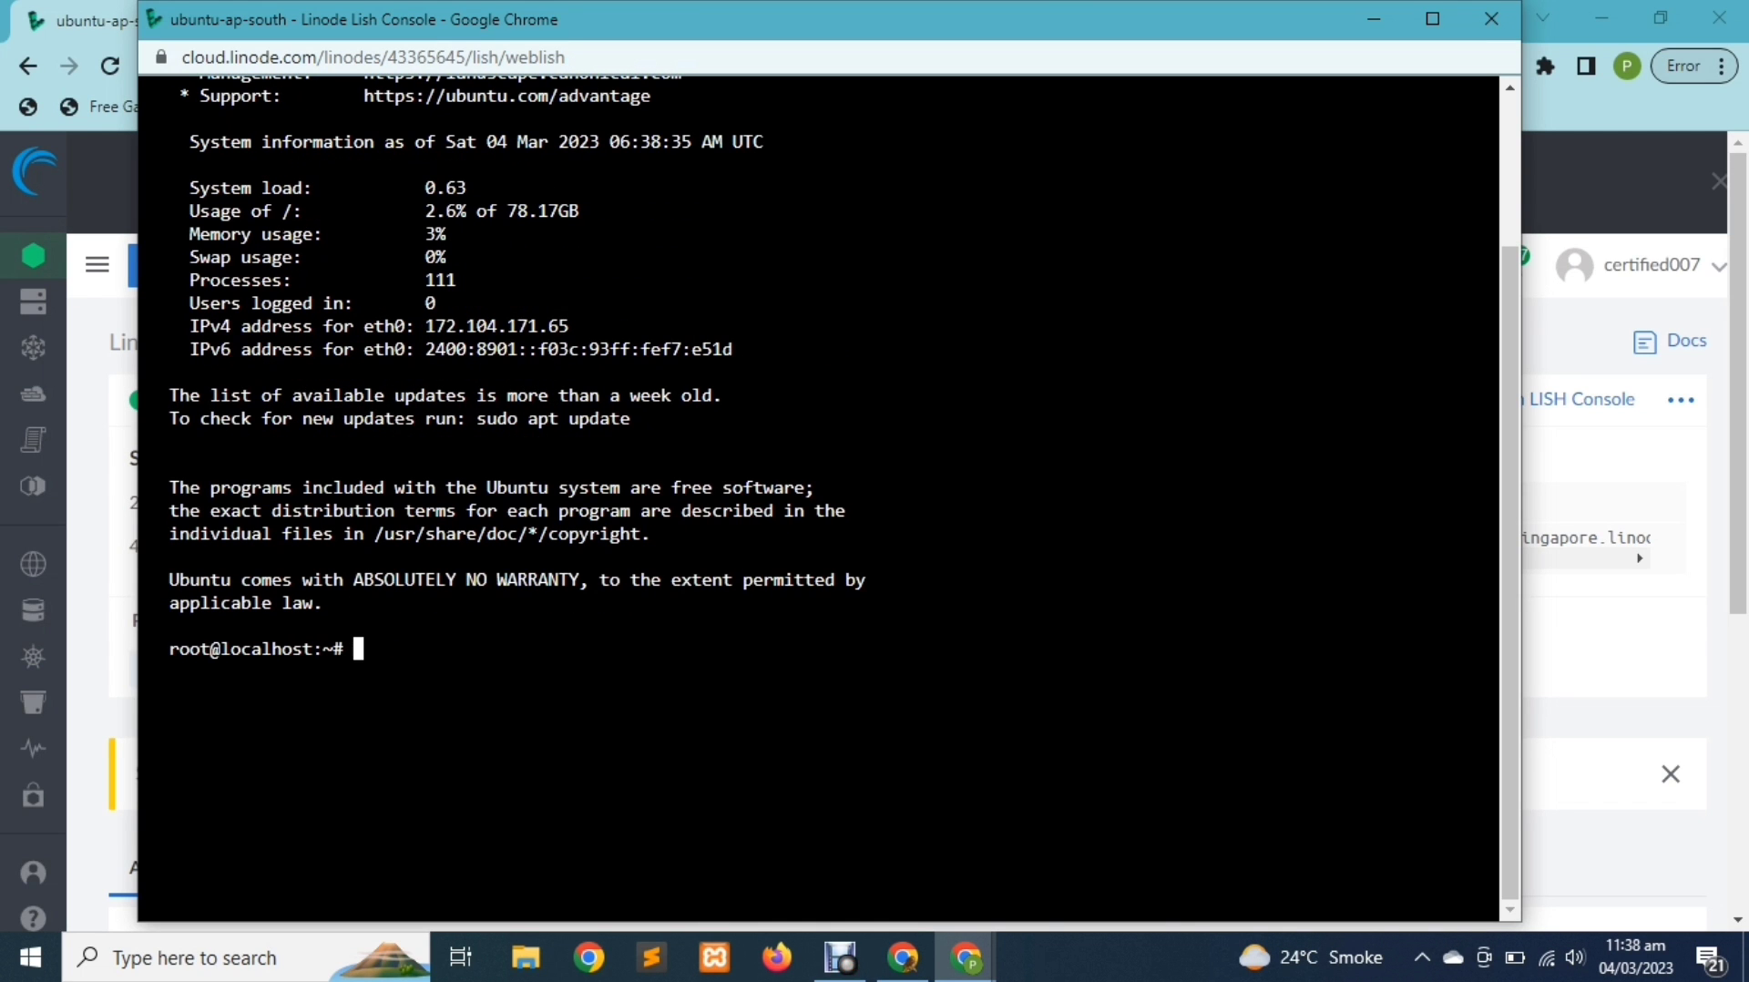
Run apt-get update, then apt install tasksel, confirming the install with y
text(apt)
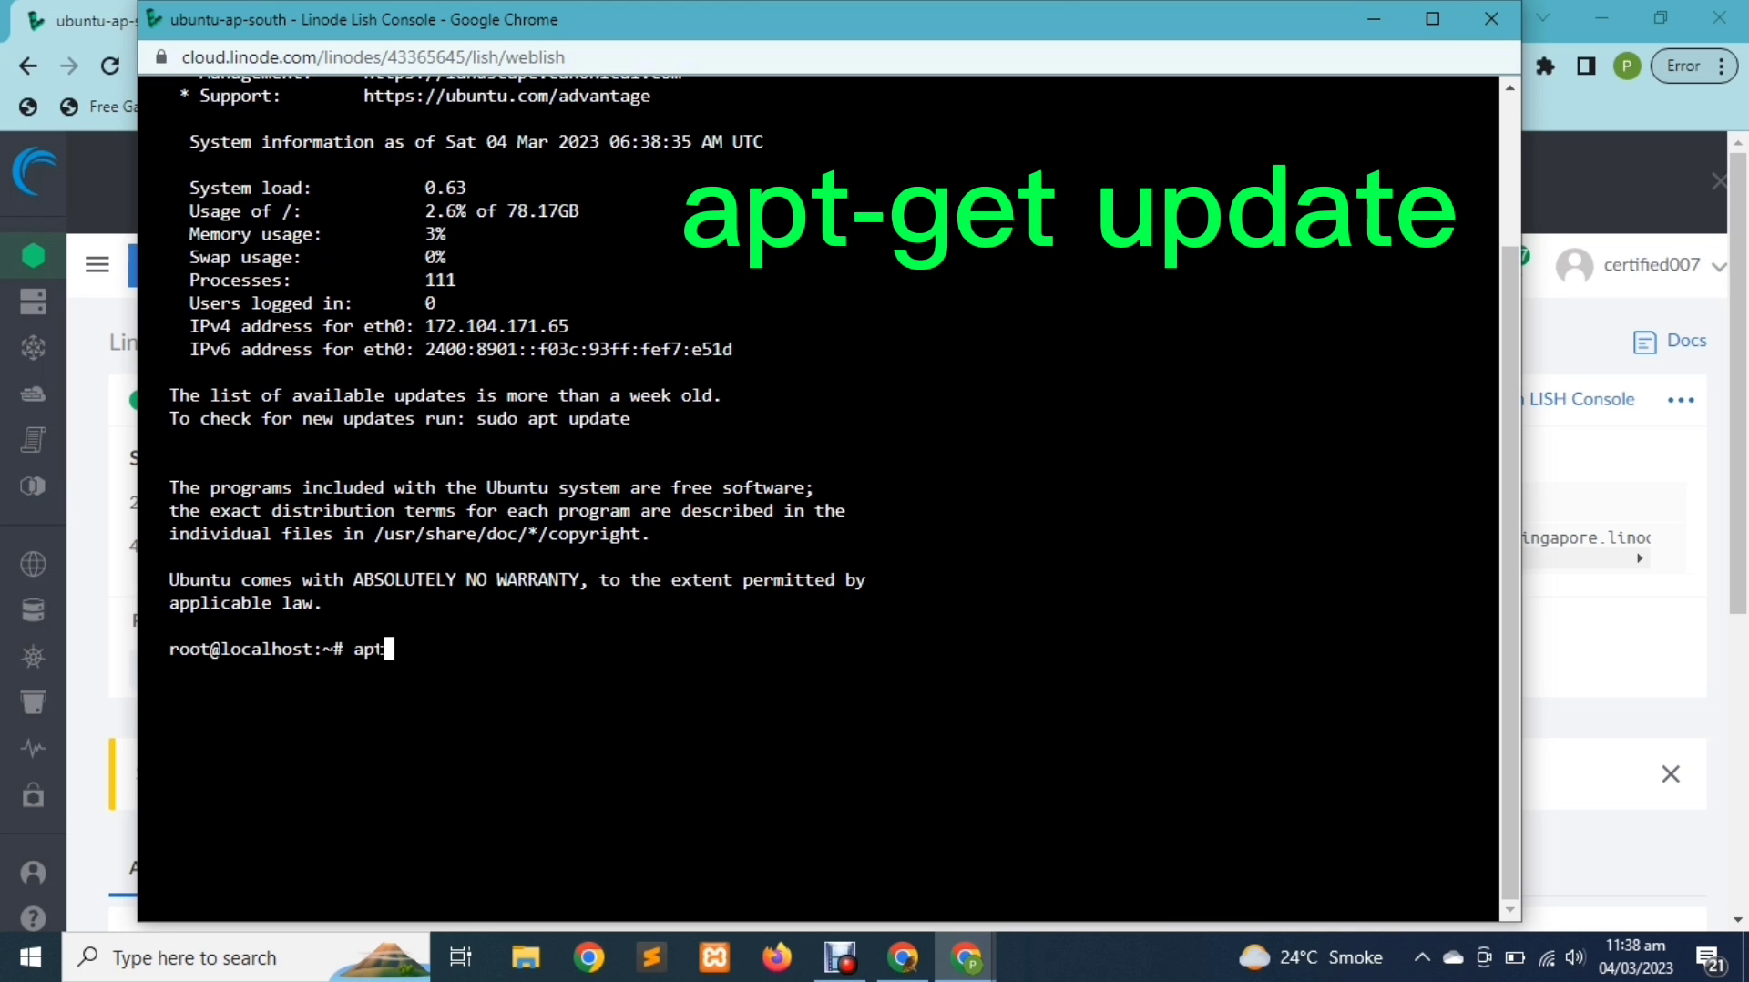
text(-get update)
key(Return)
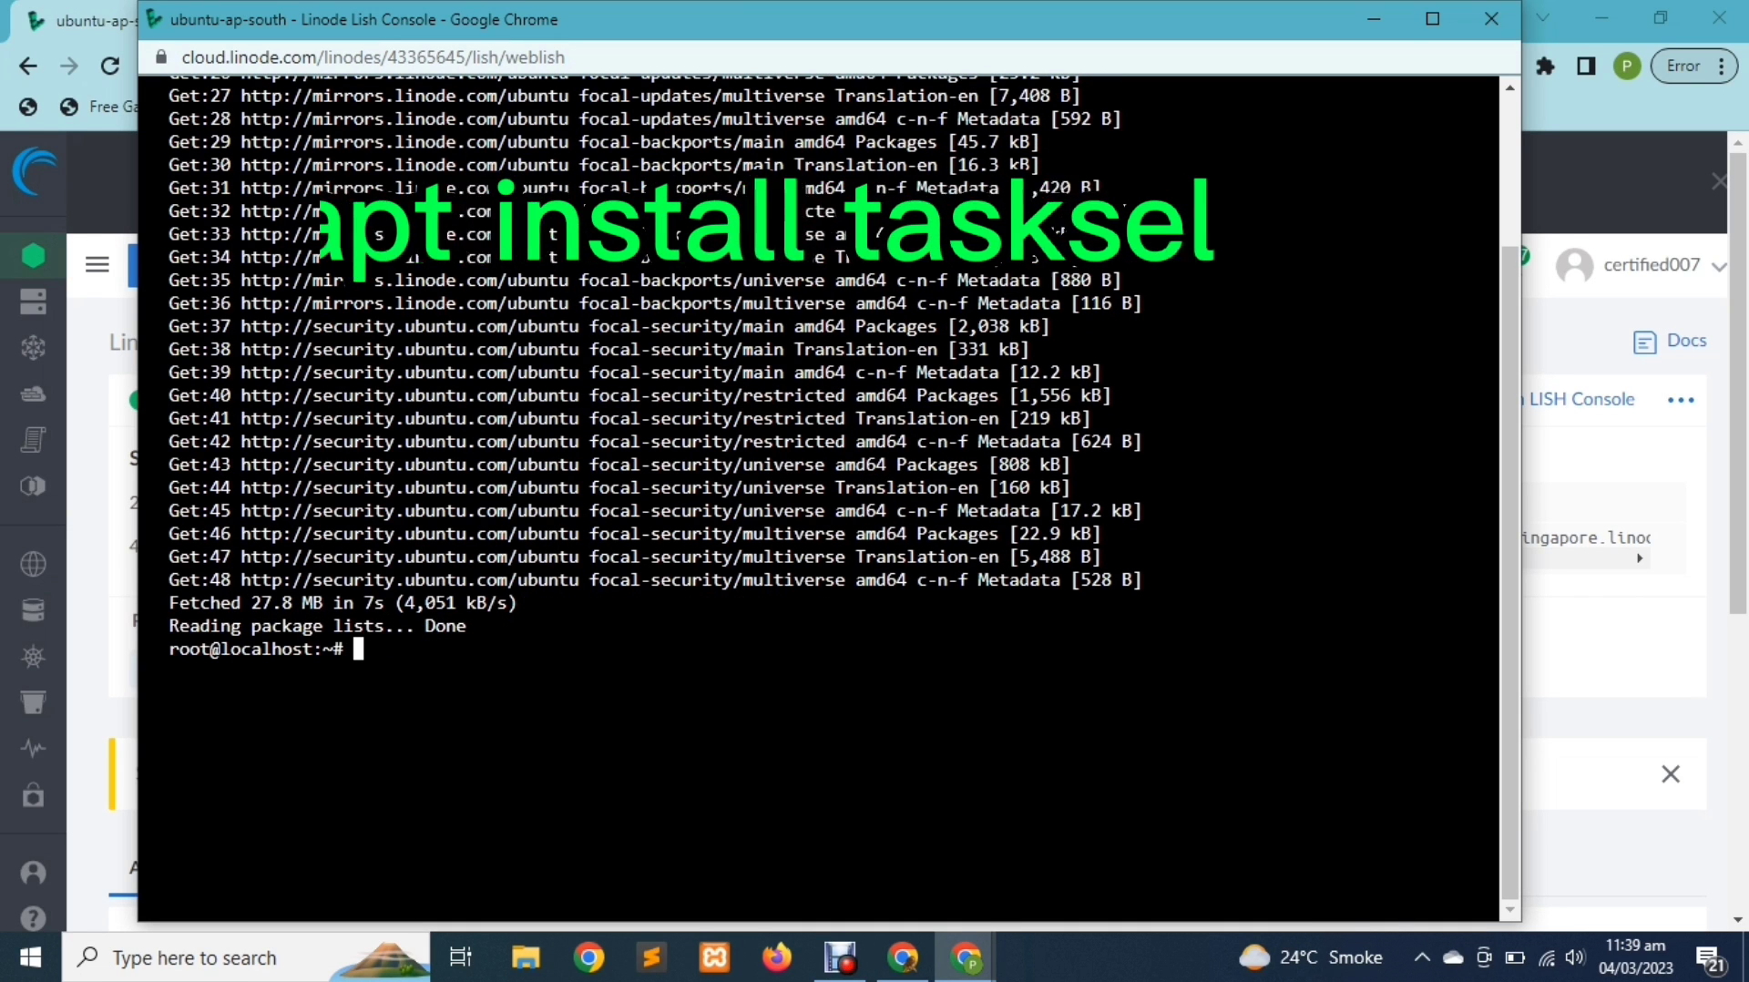
text(apt ins)
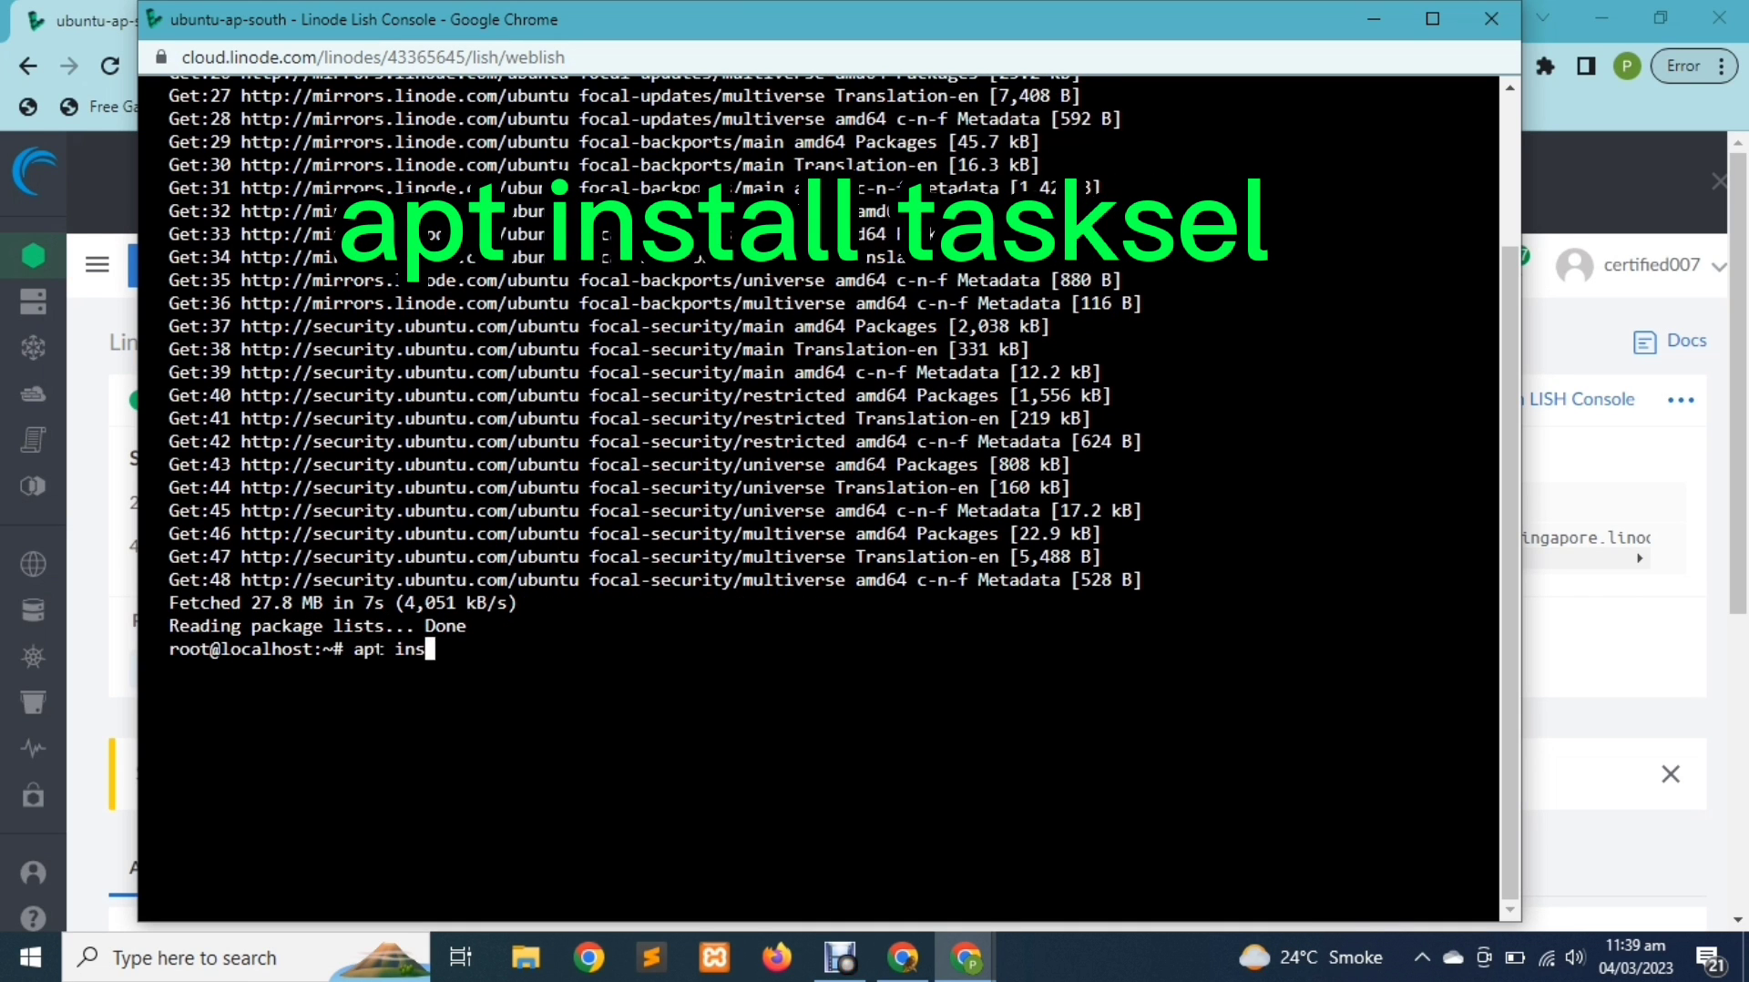
text(tall tasksel)
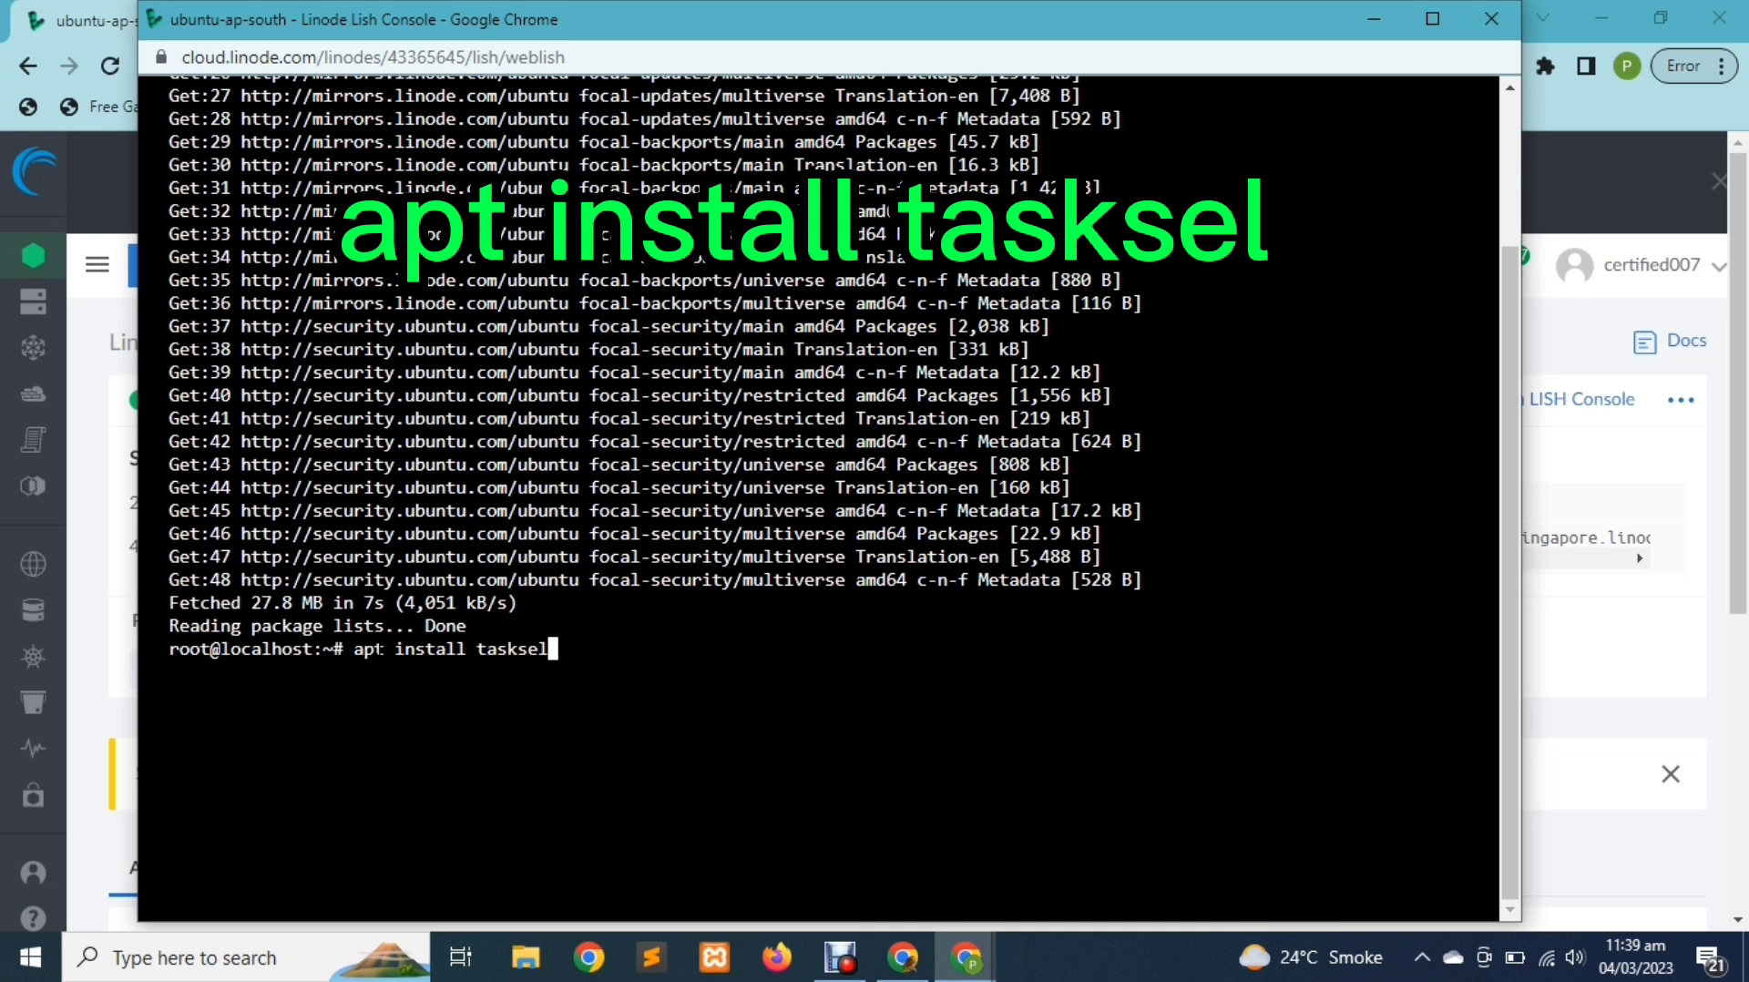
key(Return)
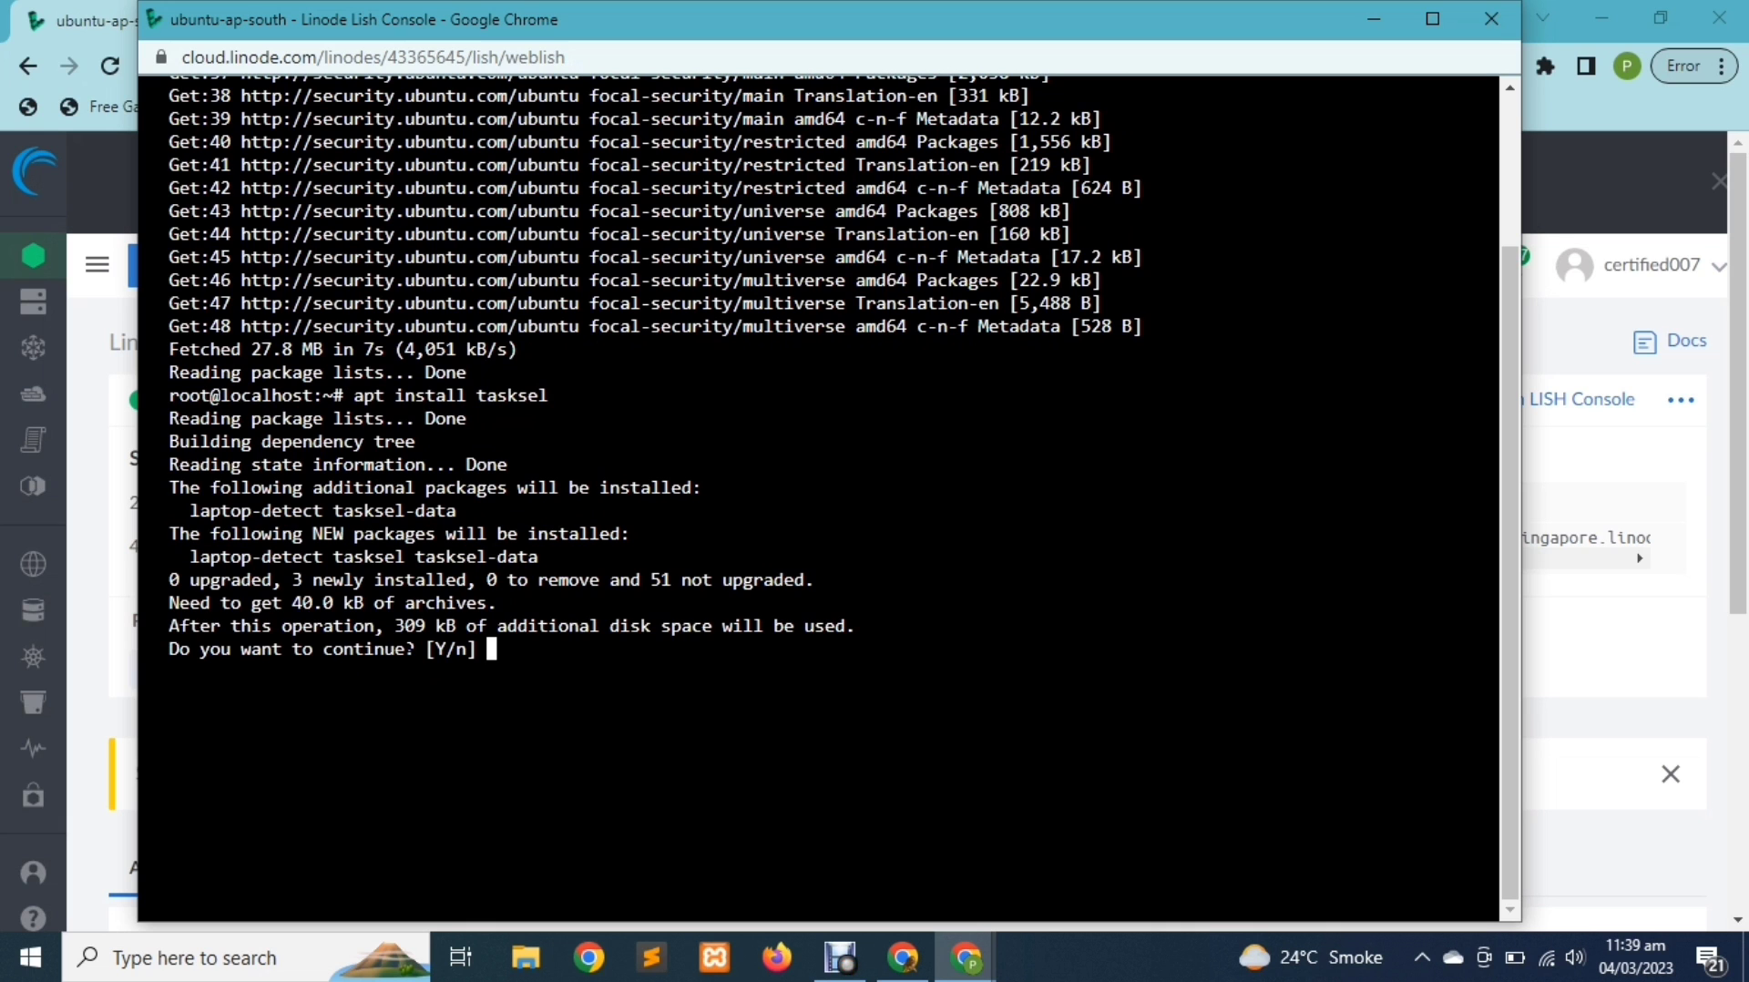
text(y)
key(Return)
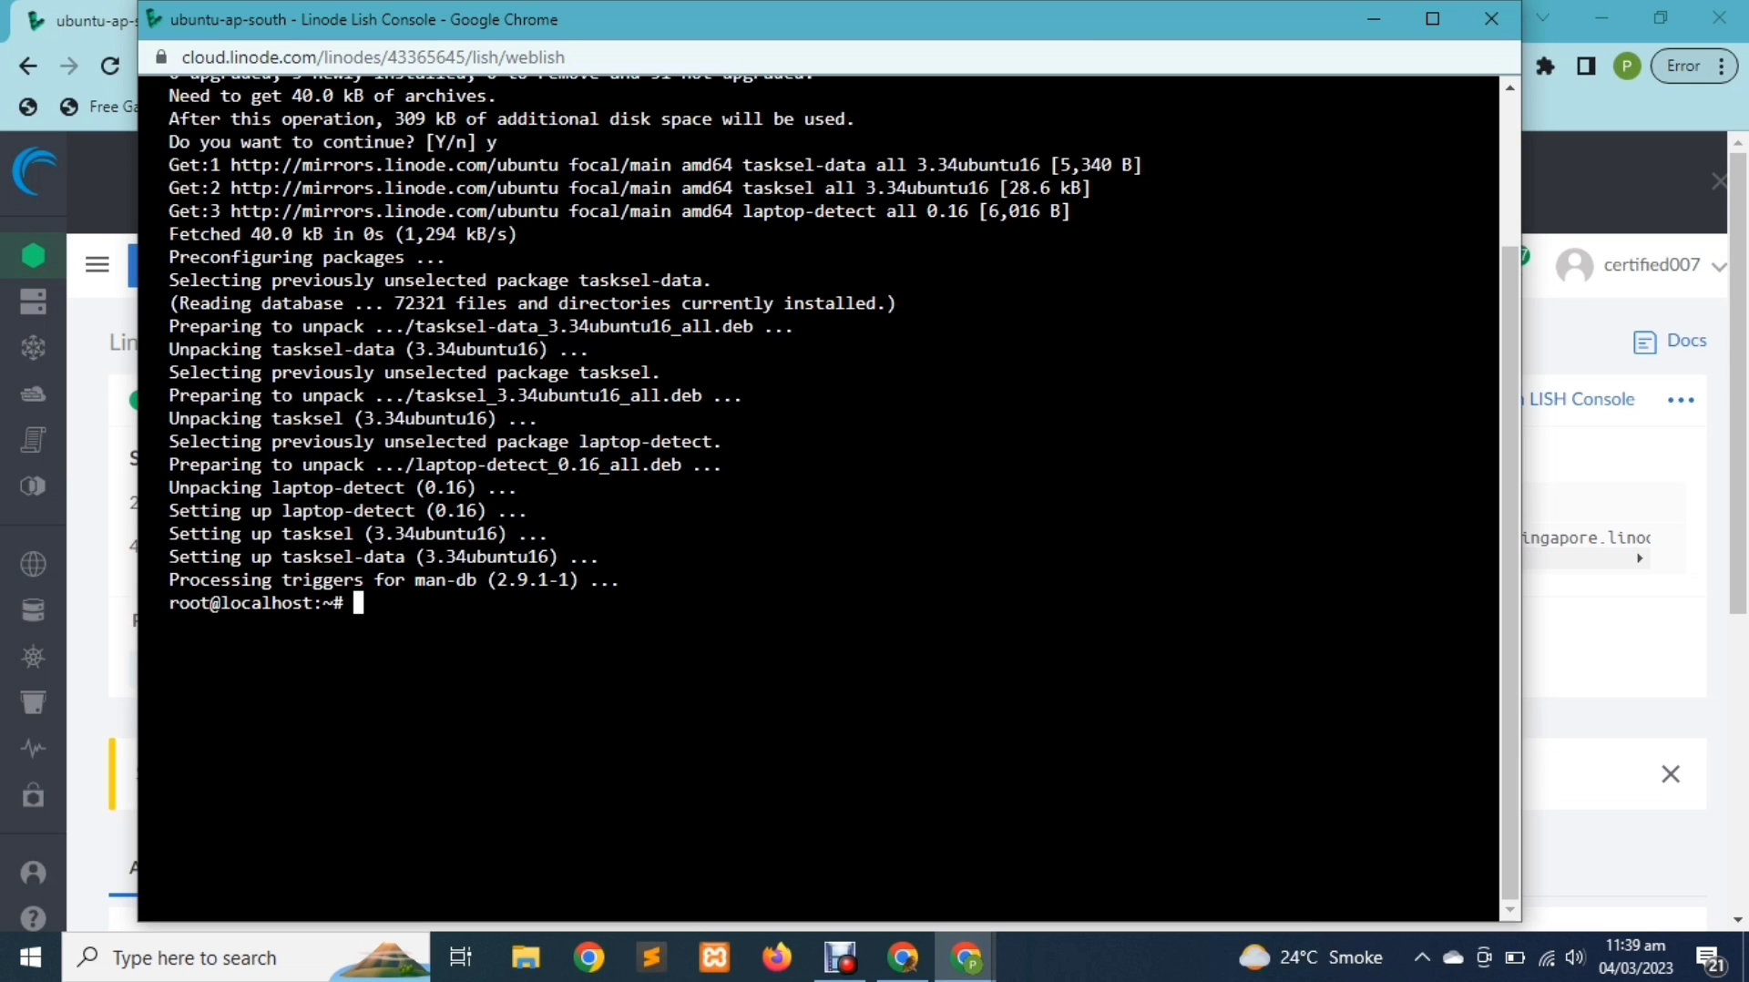
Run tasksel, mark Ubuntu desktop in the software list and install it
text(tasksel)
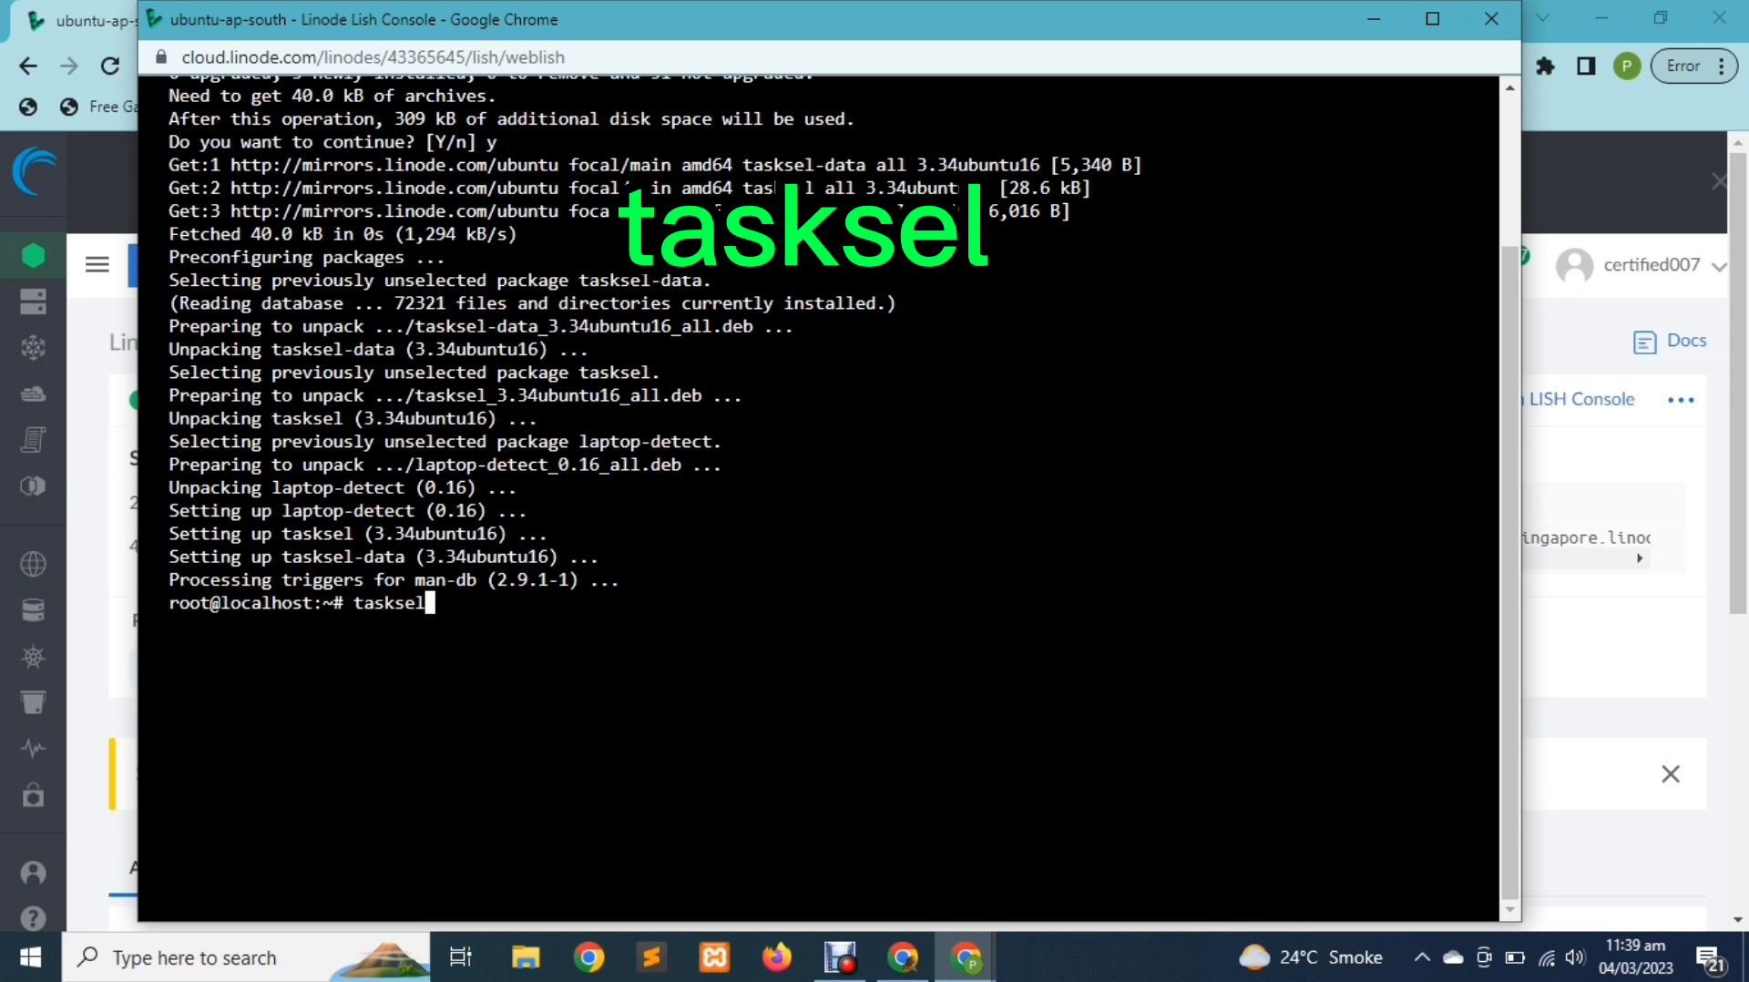
key(Return)
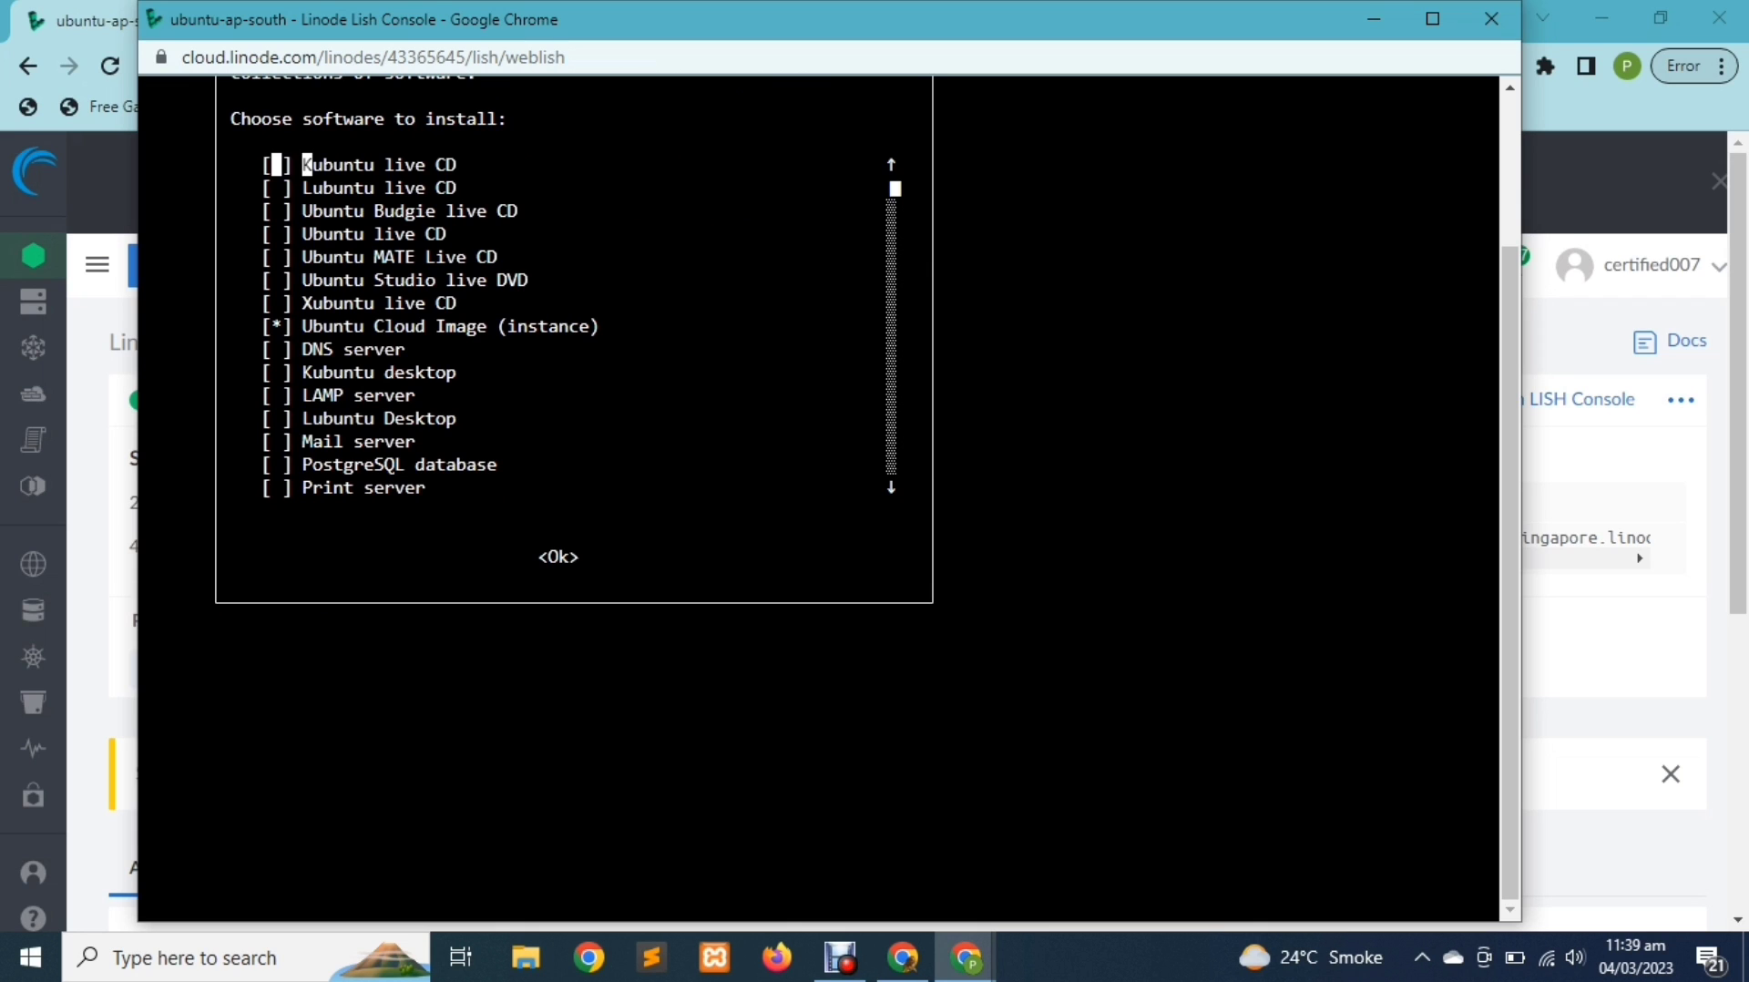
key(Down)
key(Down)
key(Down)
key(Down)
key(Down)
key(Down)
key(Down)
key(Down)
key(Down)
key(Down)
key(Down)
key(Down)
key(Down)
key(Down)
key(Down)
key(Down)
key(Down)
key(Down)
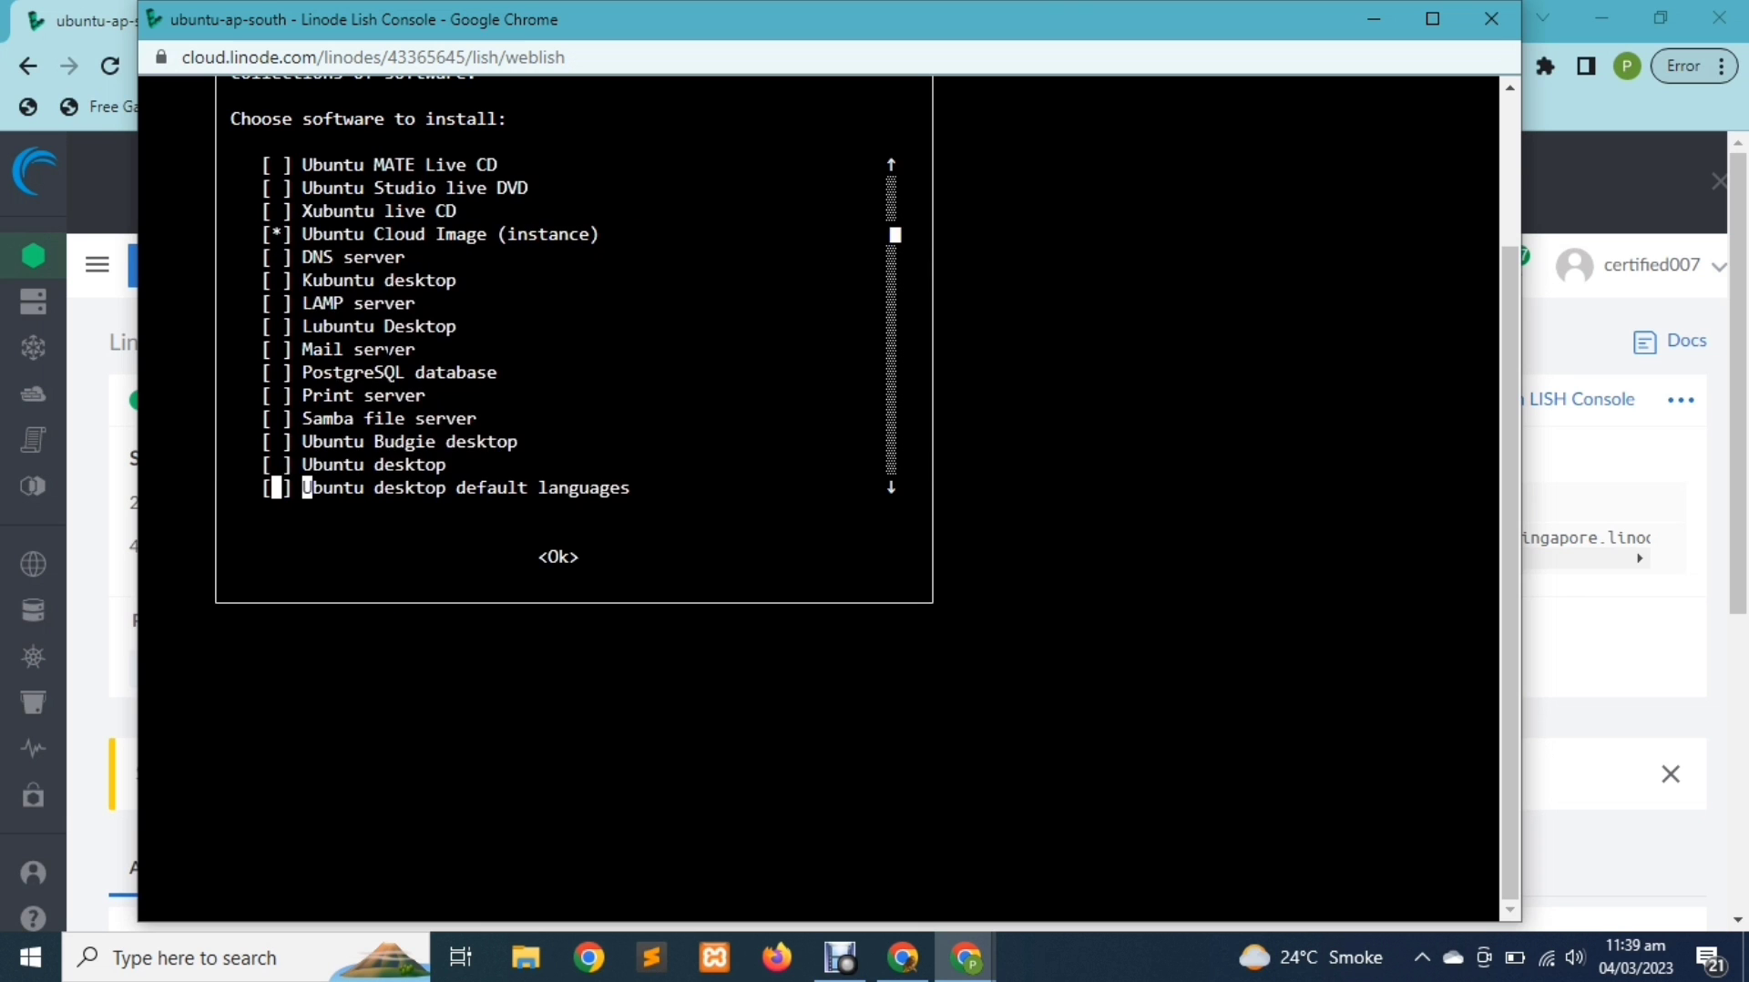
key(Down)
key(Down)
scroll(820, 492, up, 1)
key(Up)
key(Up)
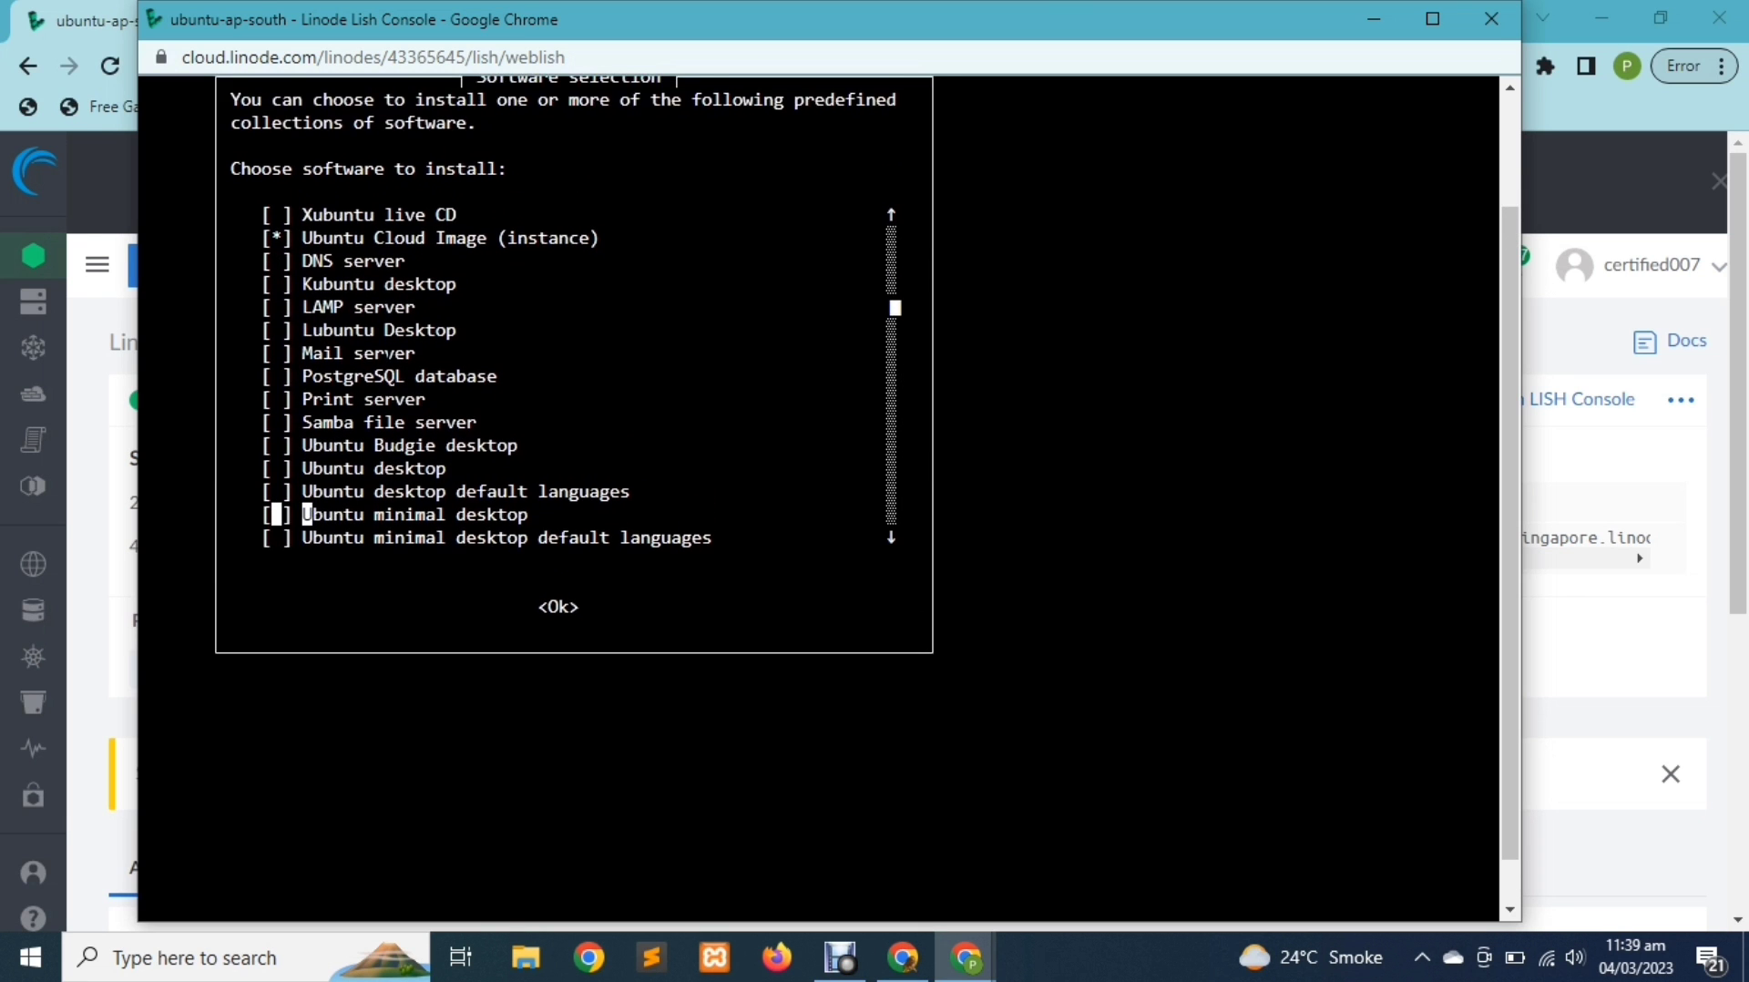
scroll(387, 350, up, 1)
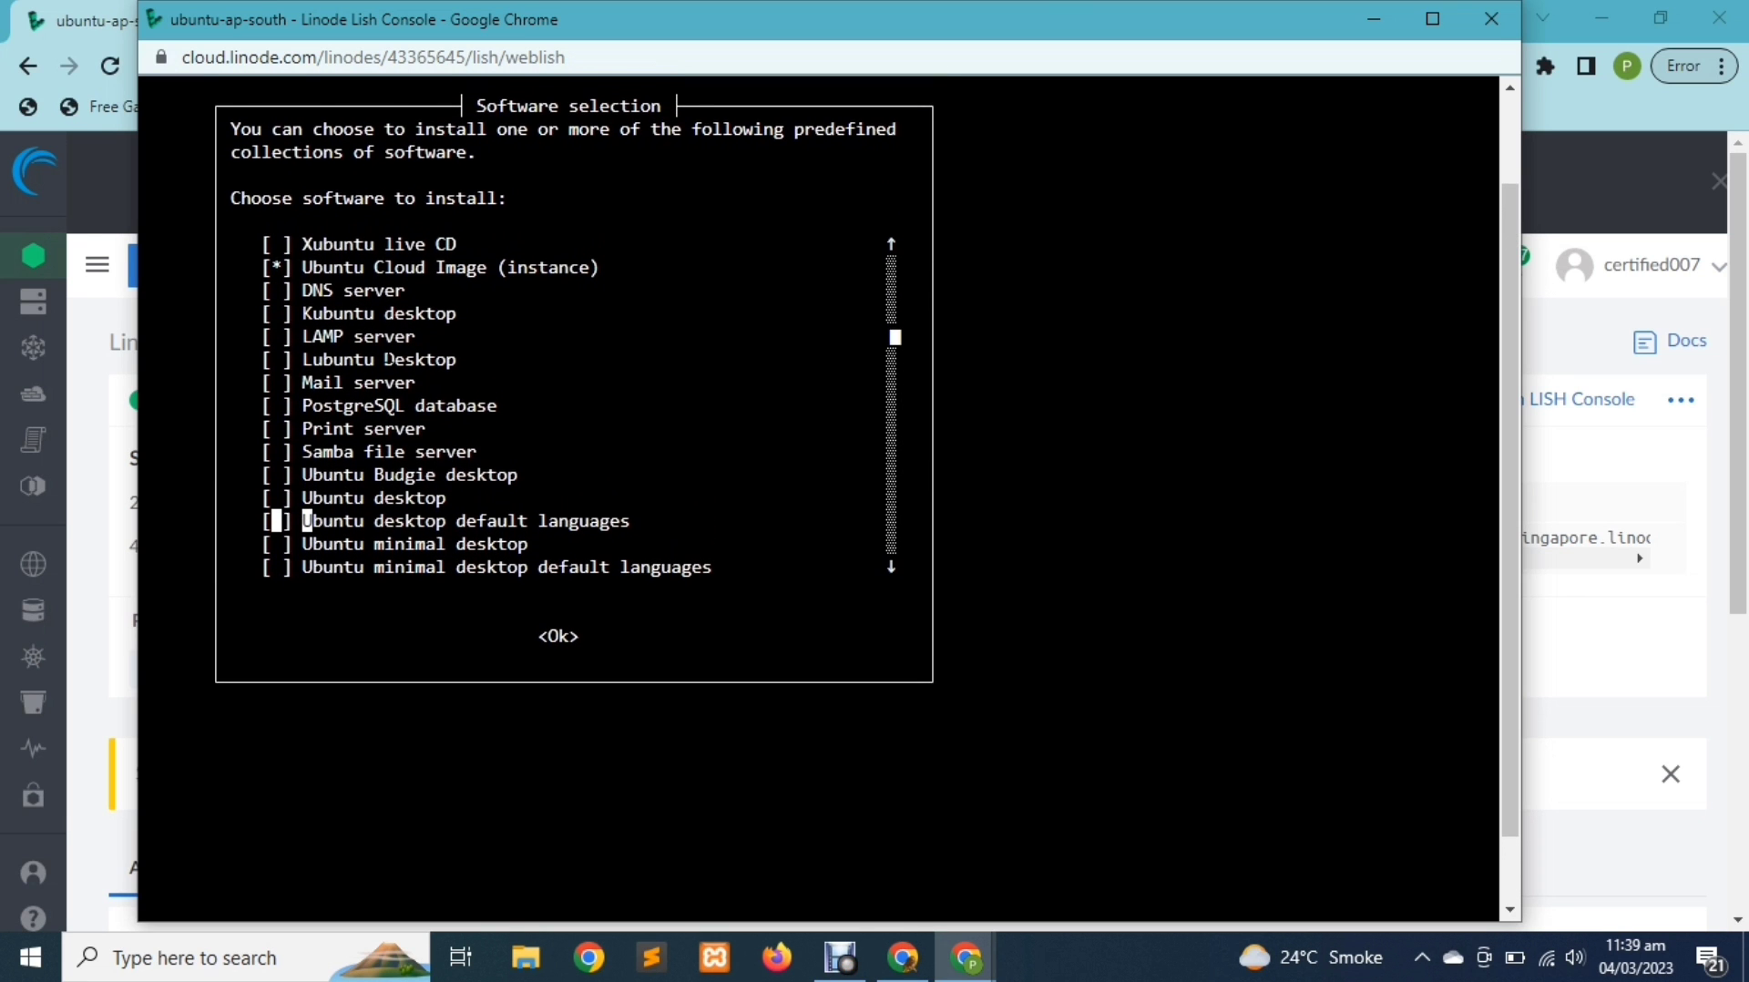
key(Up)
scroll(386, 359, up, 1)
scroll(386, 359, down, 1)
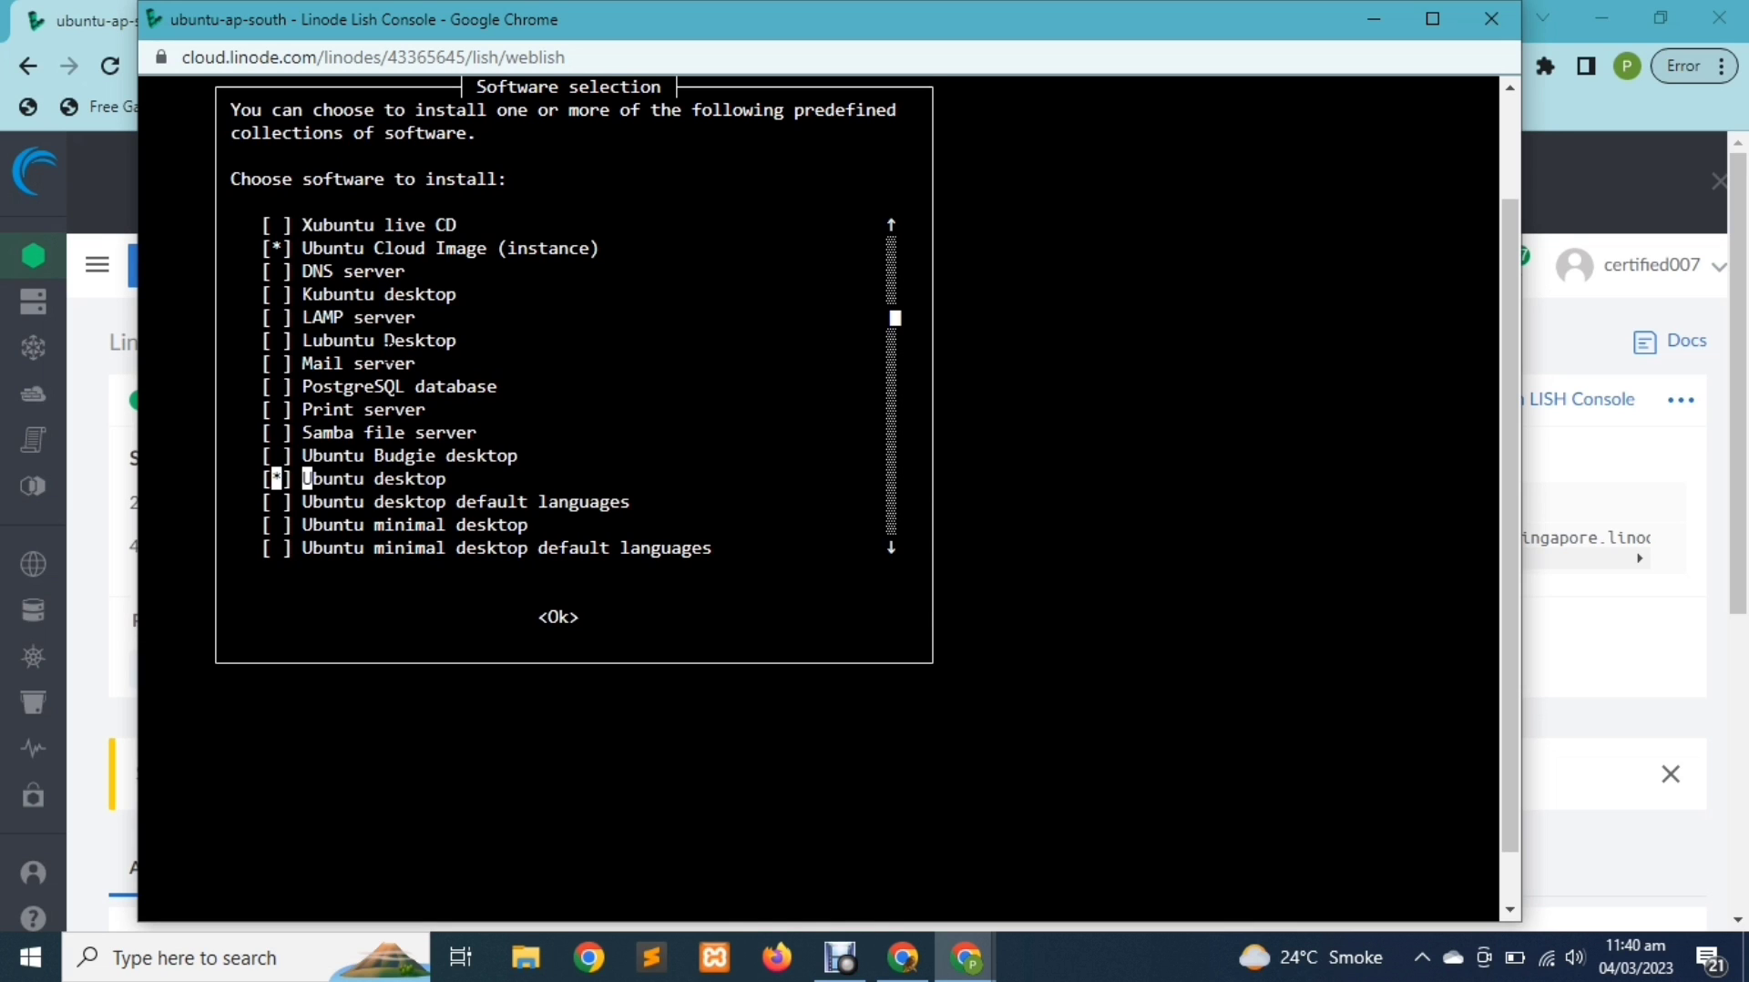
key(Tab)
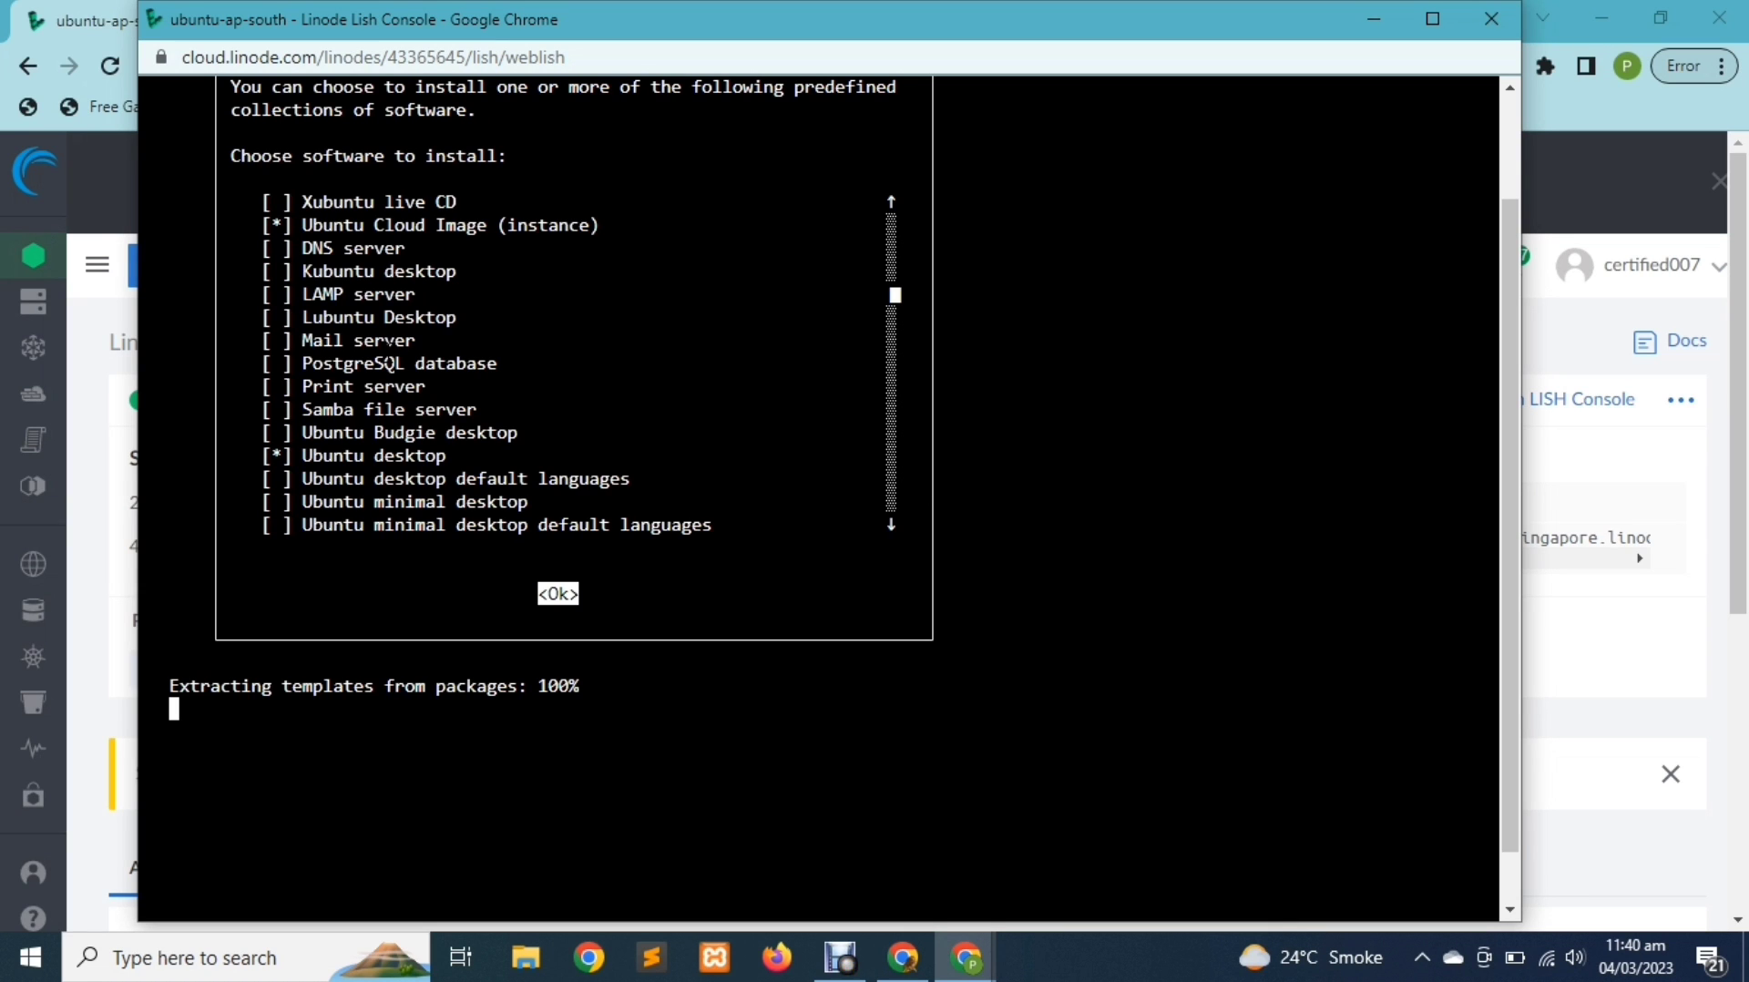
key(Return)
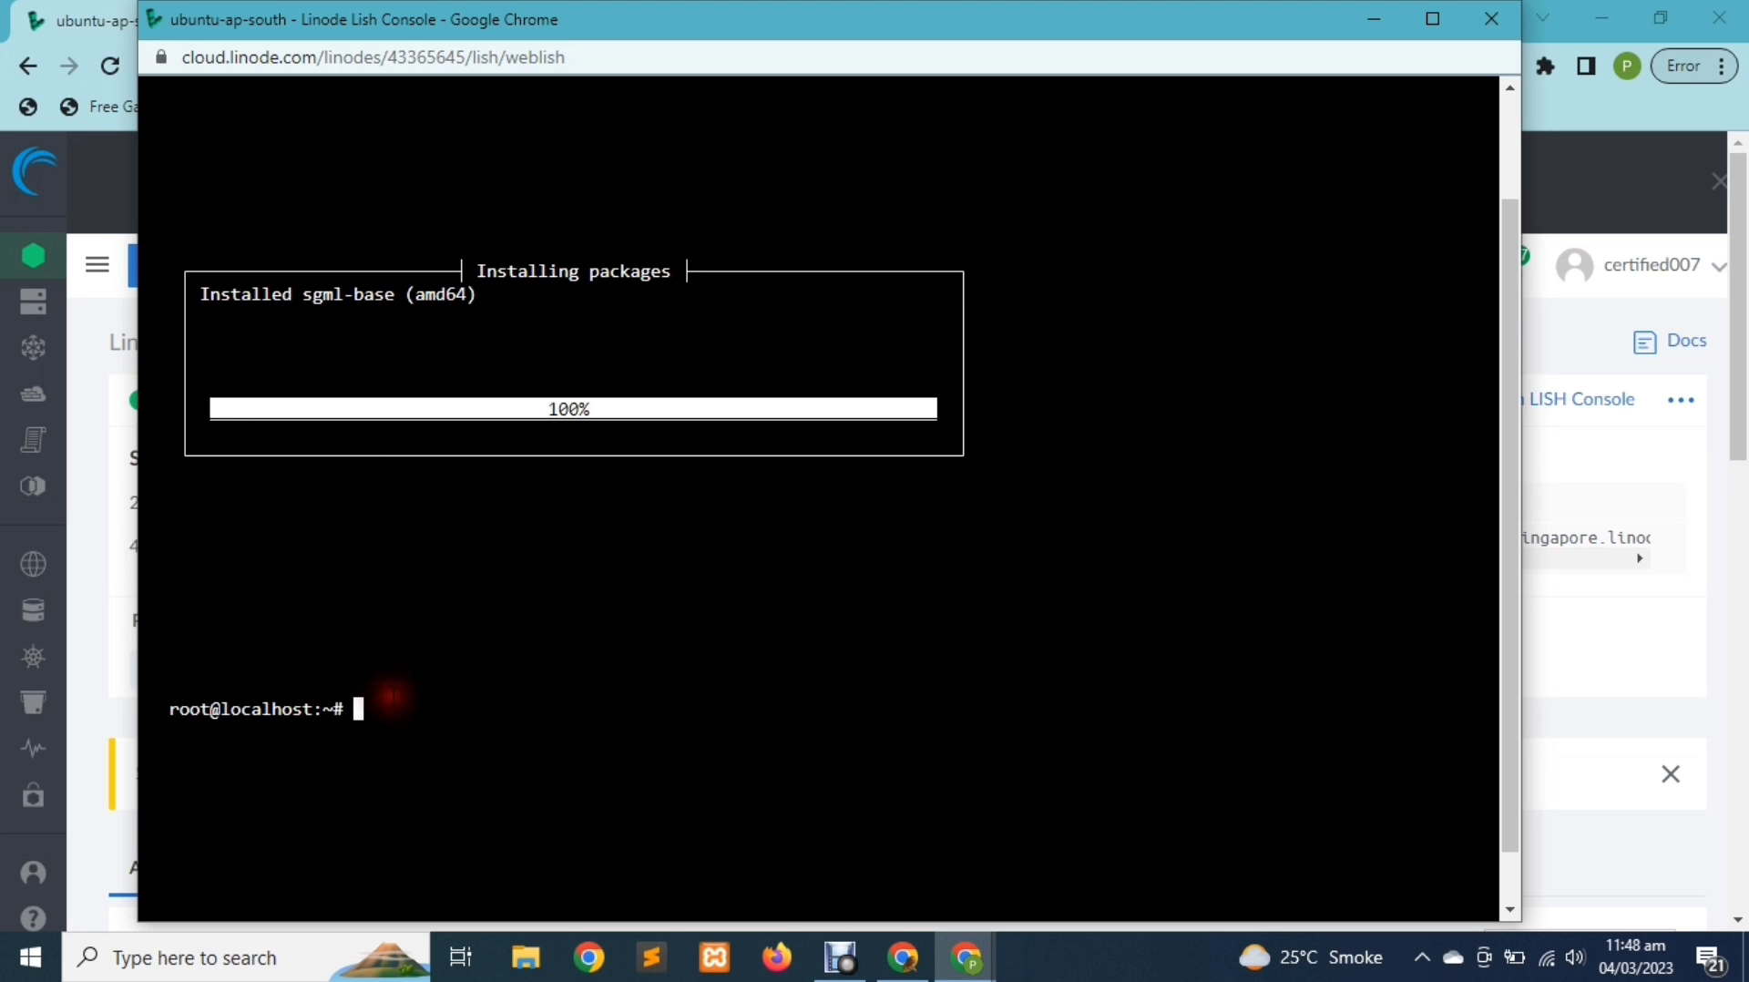
Install xrdp with apt-get install xrdp, confirming with y
text(apt-get)
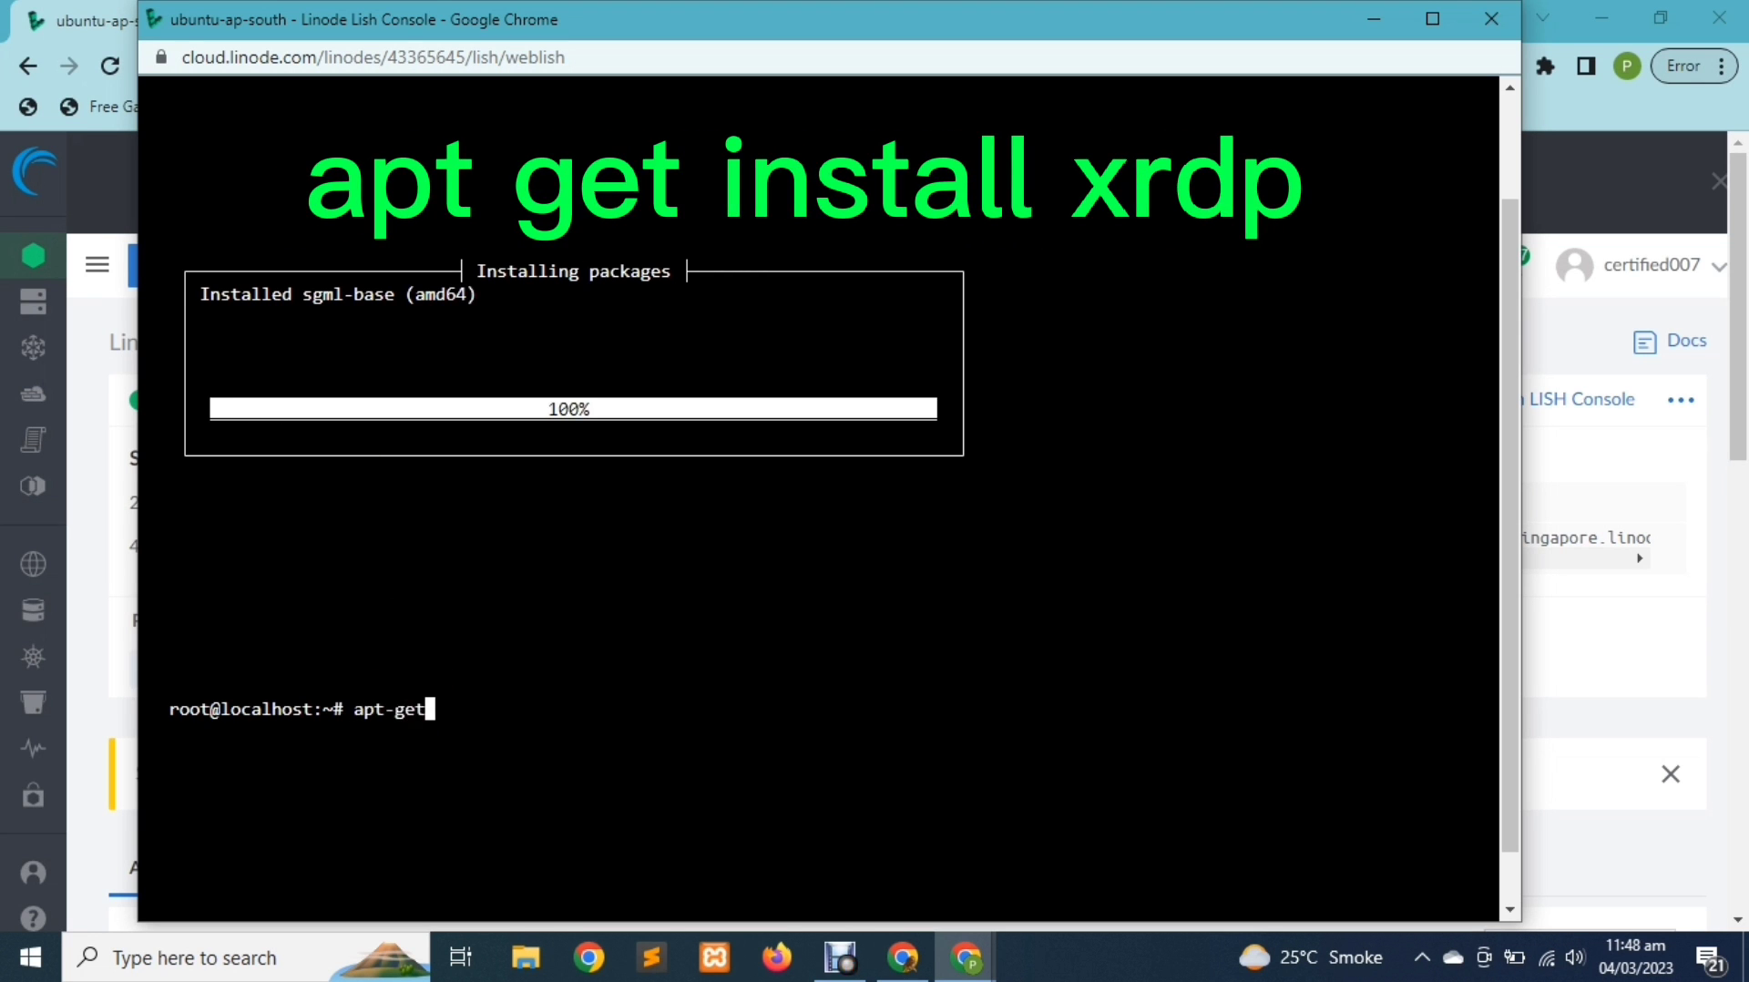
text( install xrdp)
key(Return)
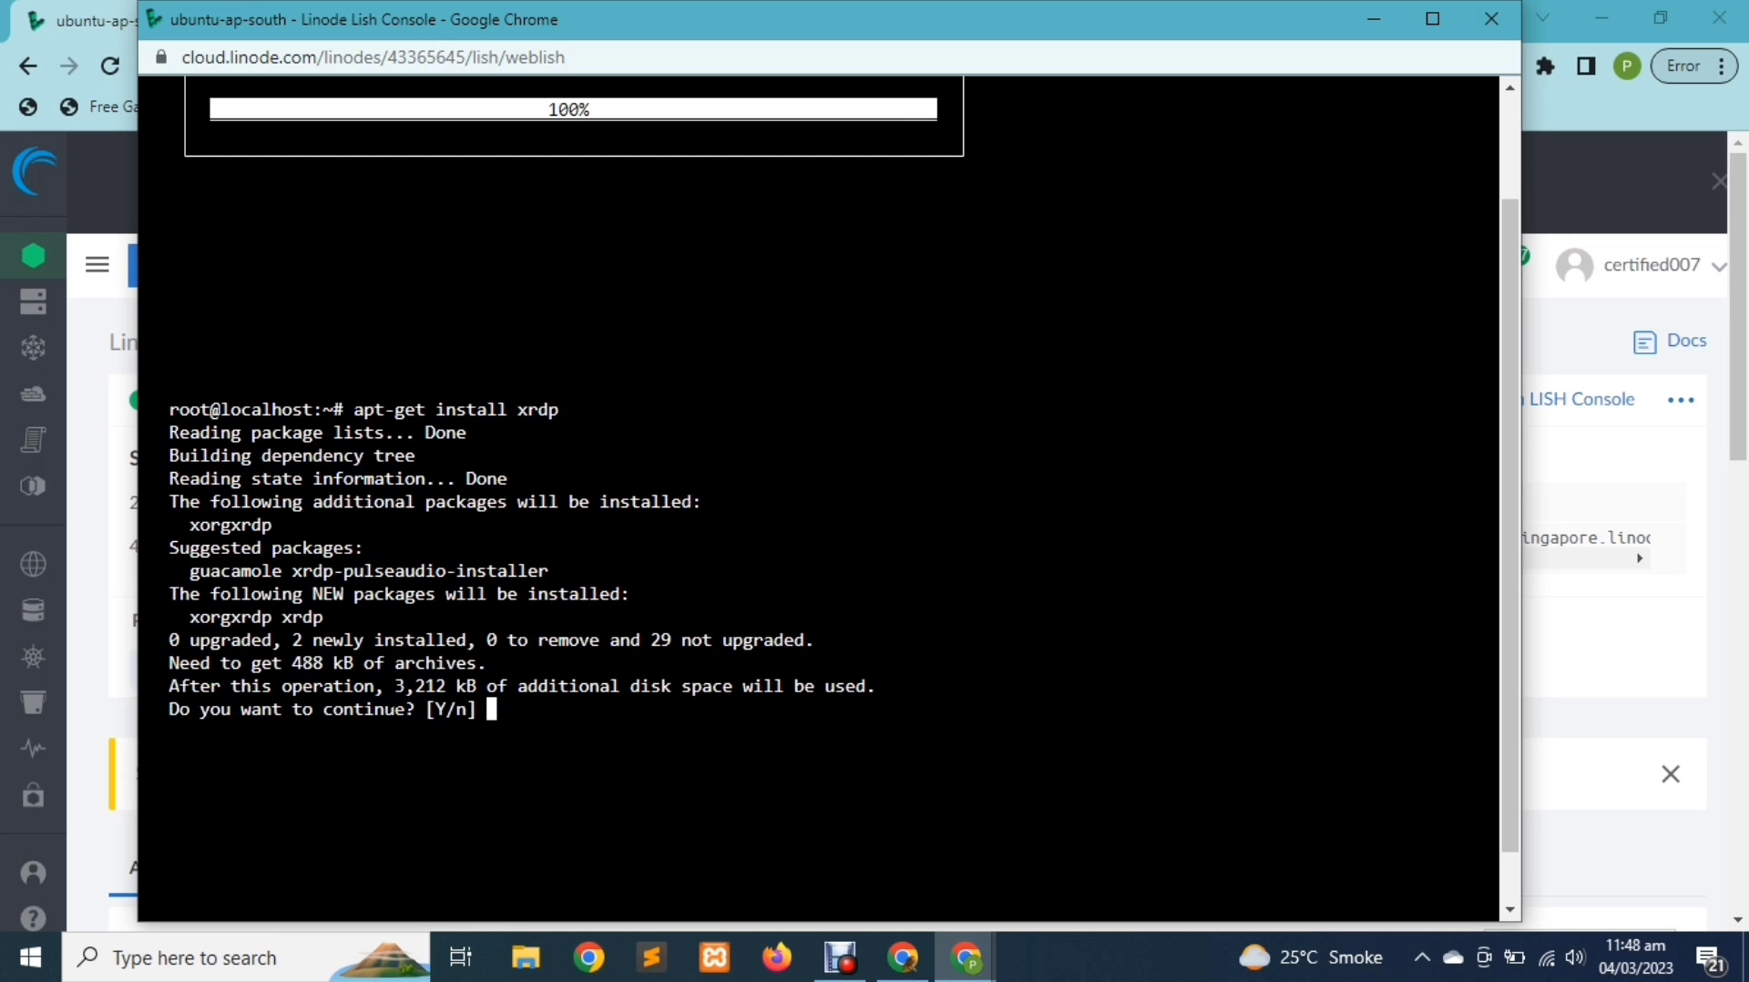
text(y)
key(Return)
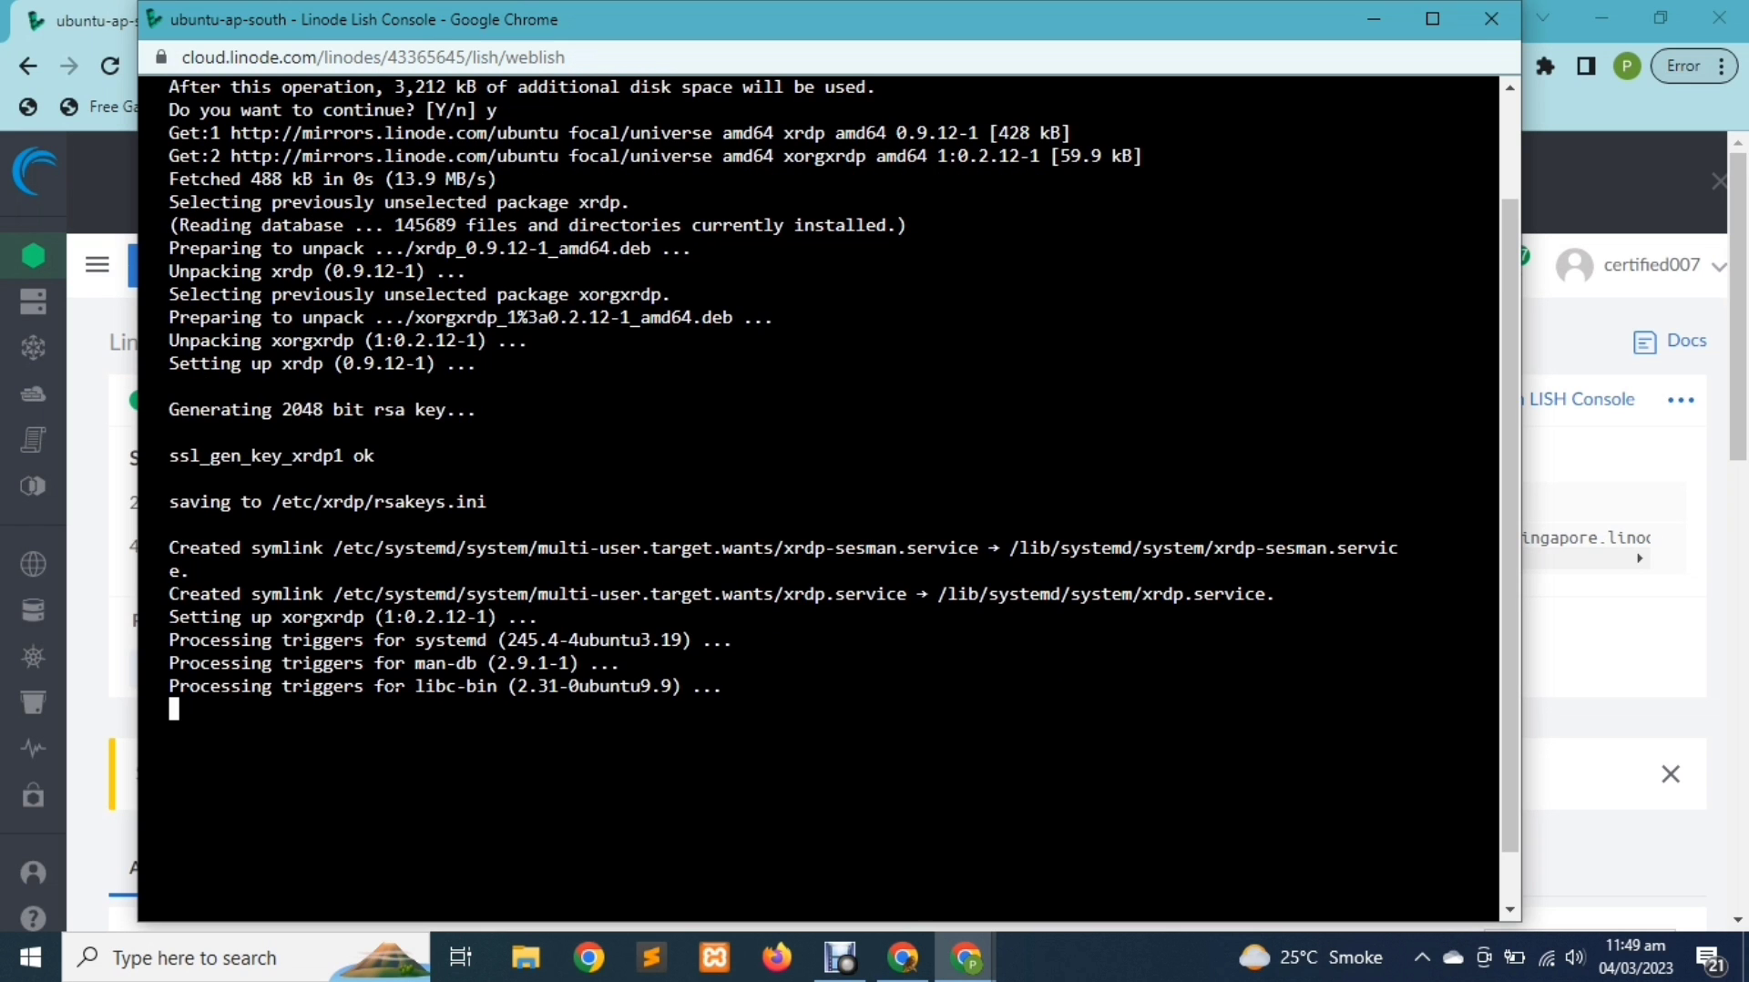
Enable the xrdp service, confirm it is active (running), and minimize the console
text(sys)
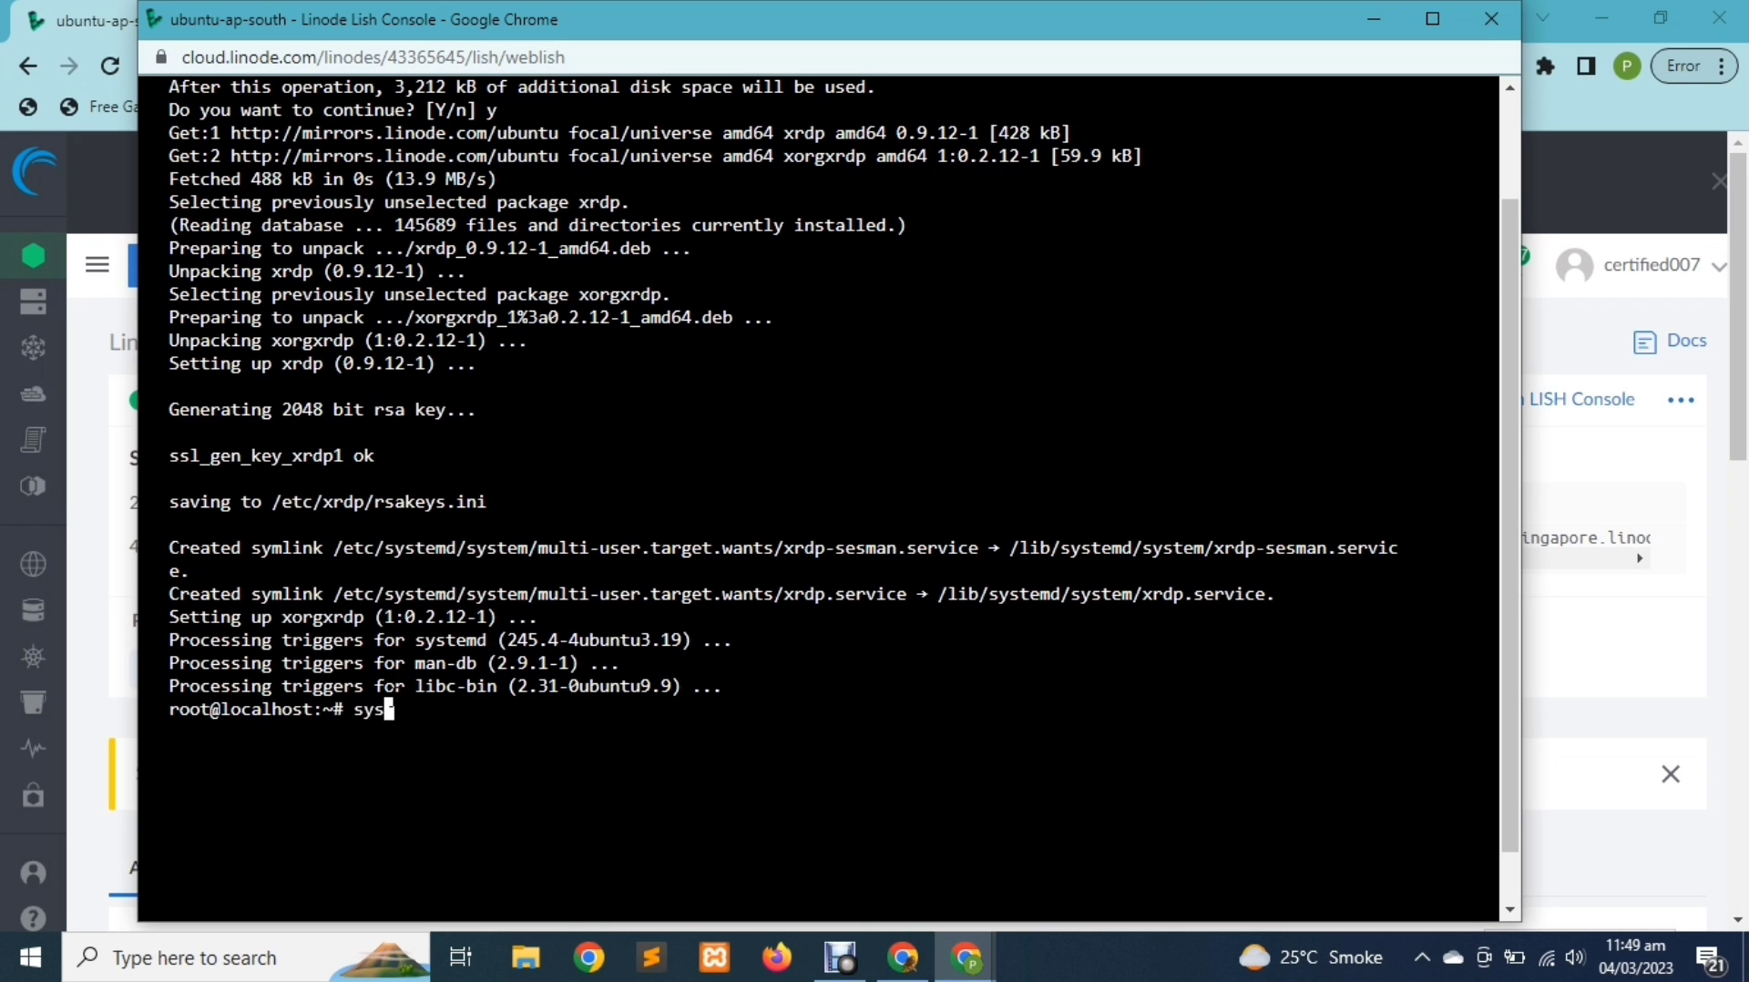
text(temctl e)
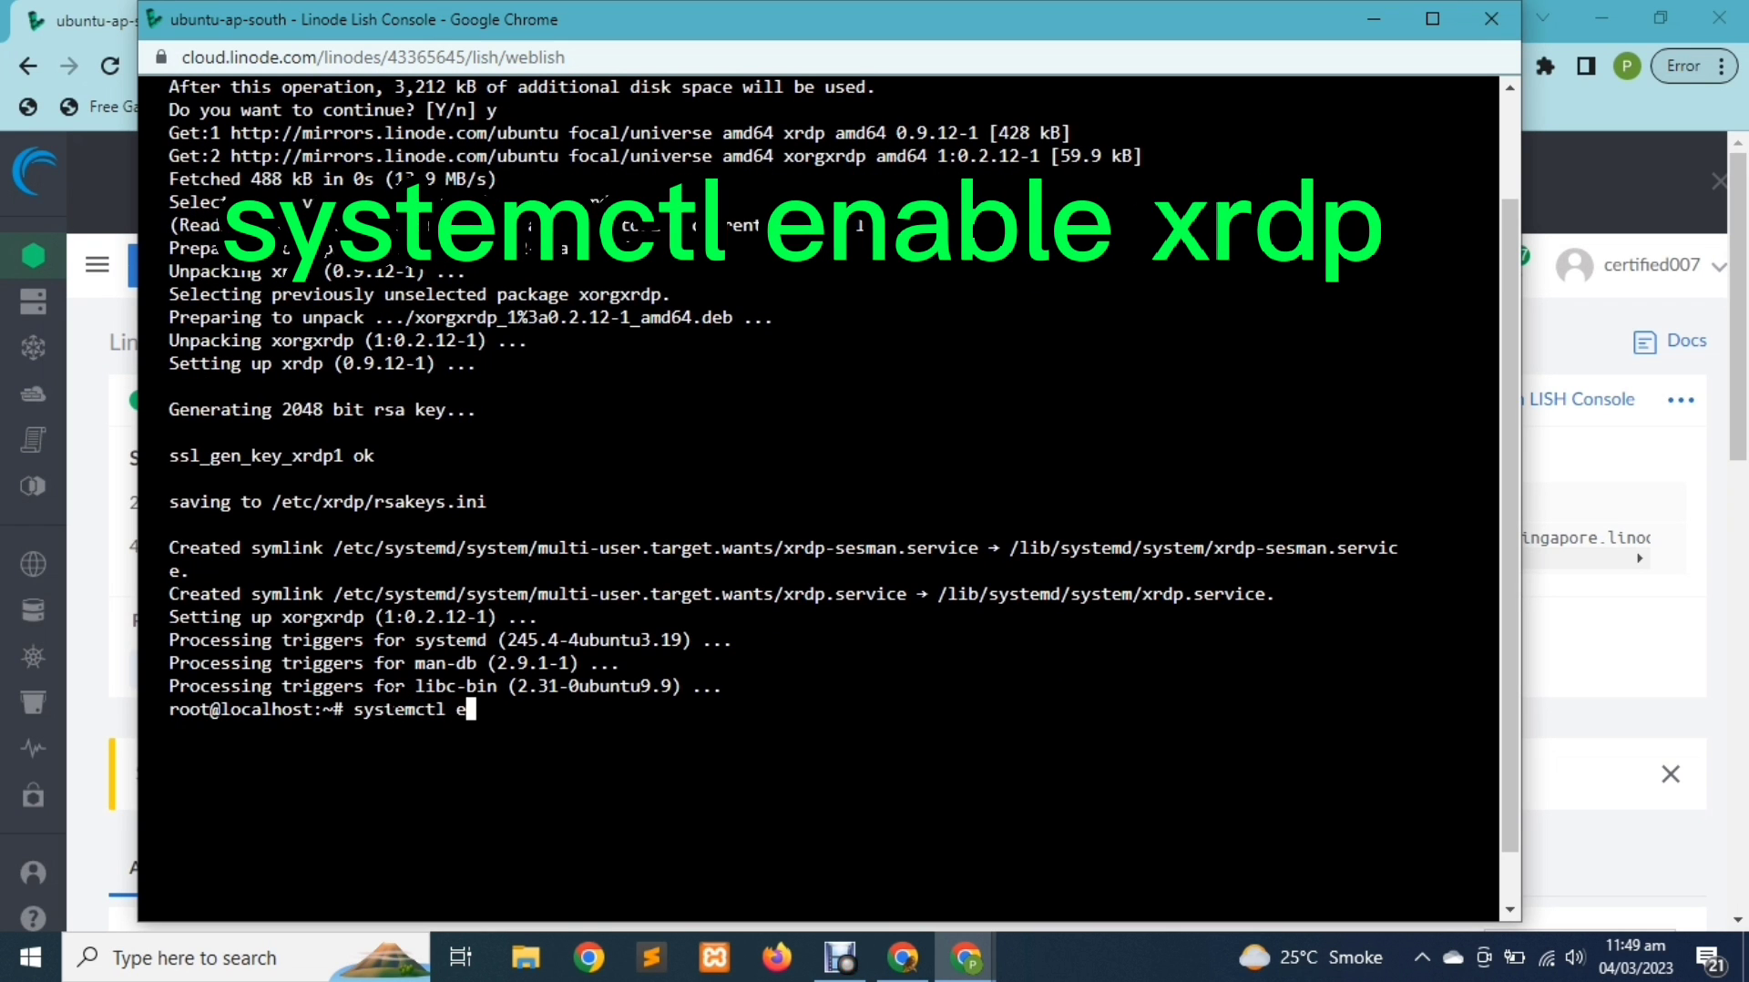
text(nable xrdp)
key(Return)
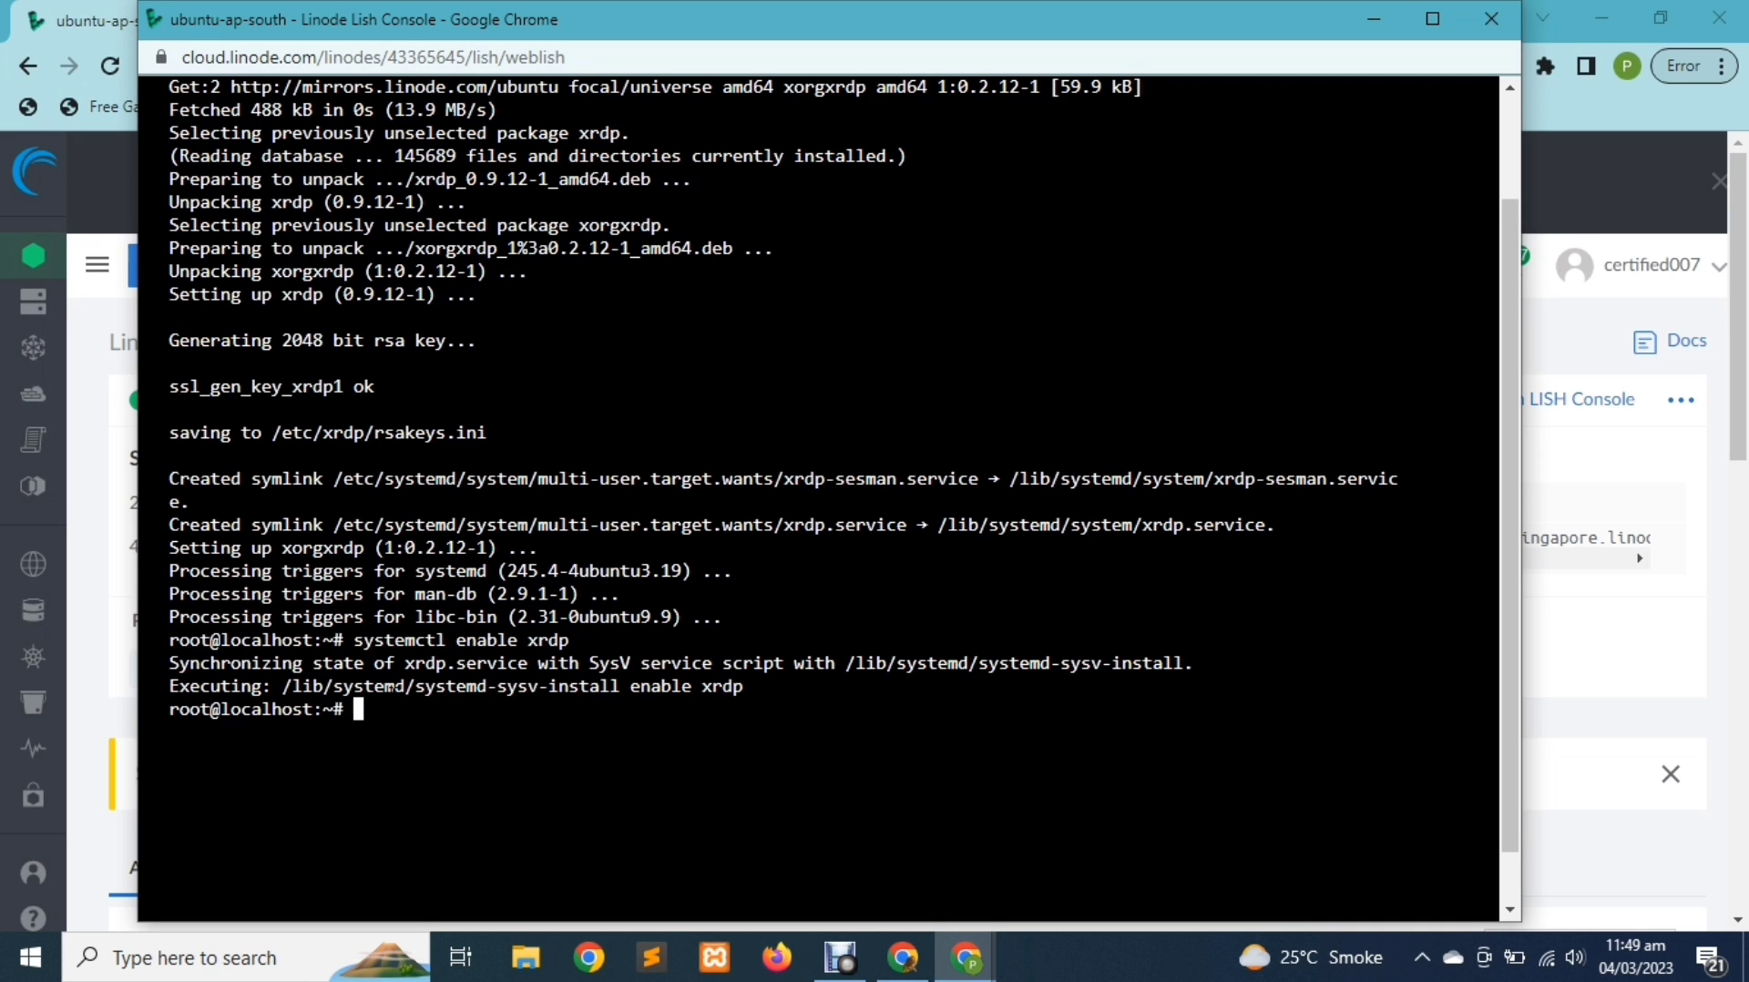
text(systemctl )
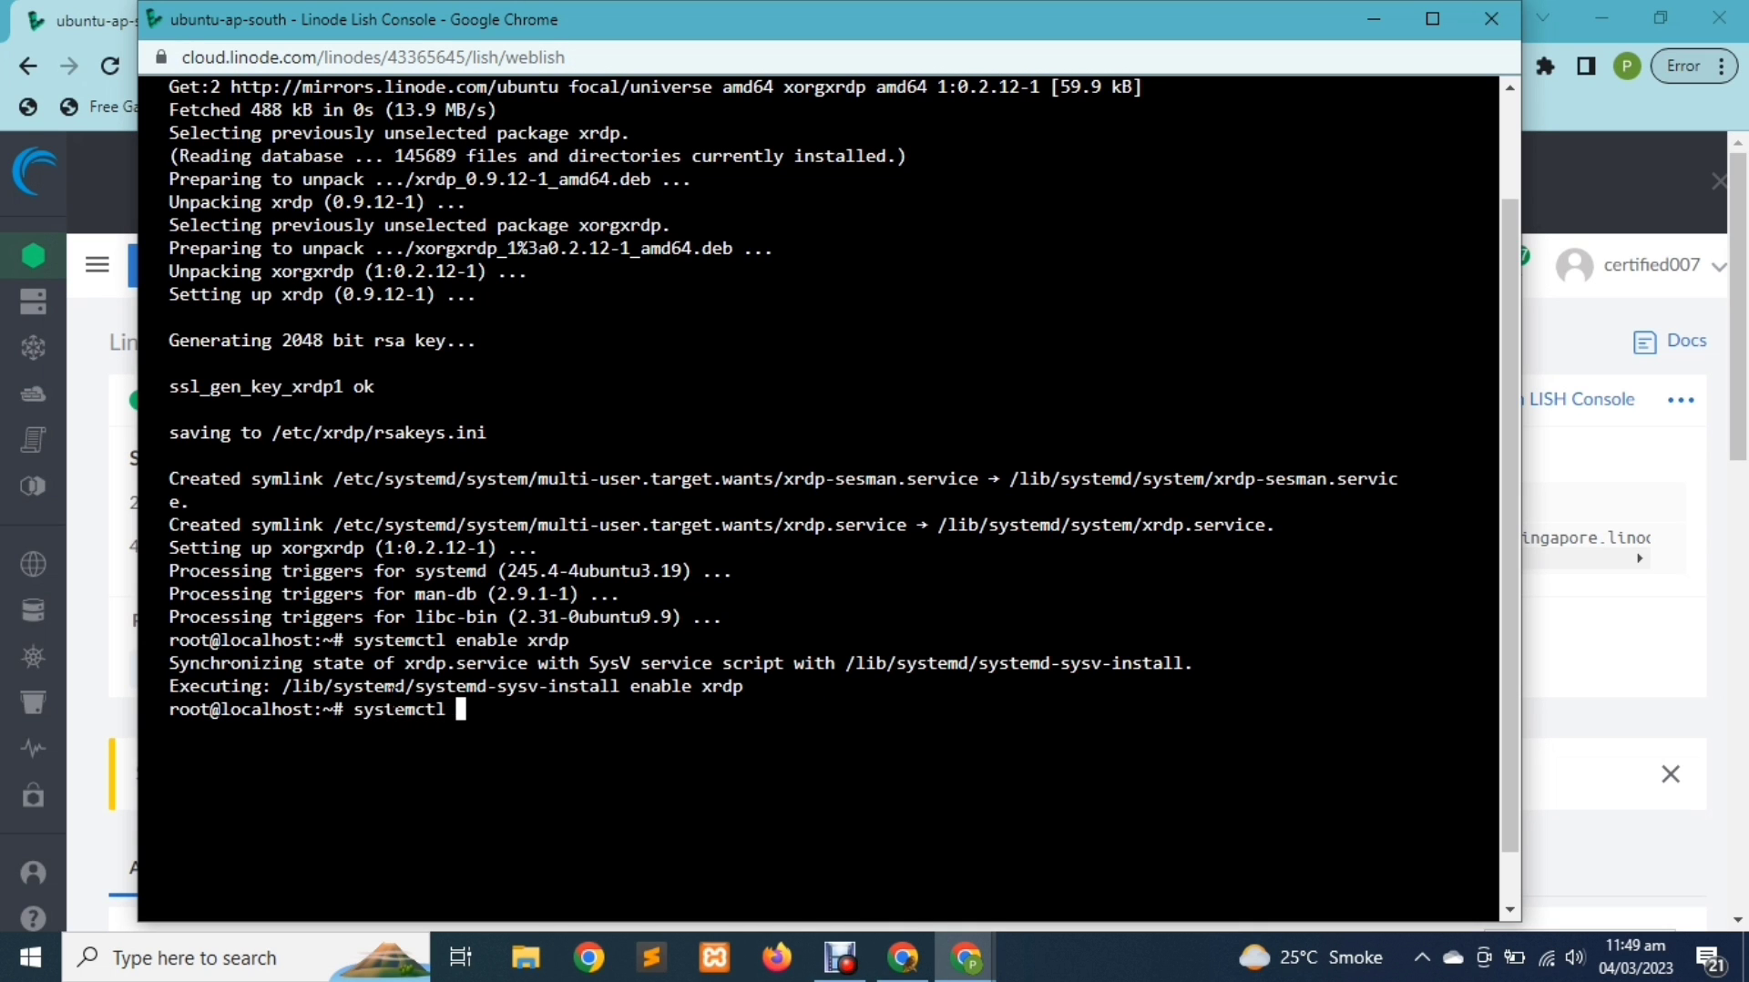
text(status)
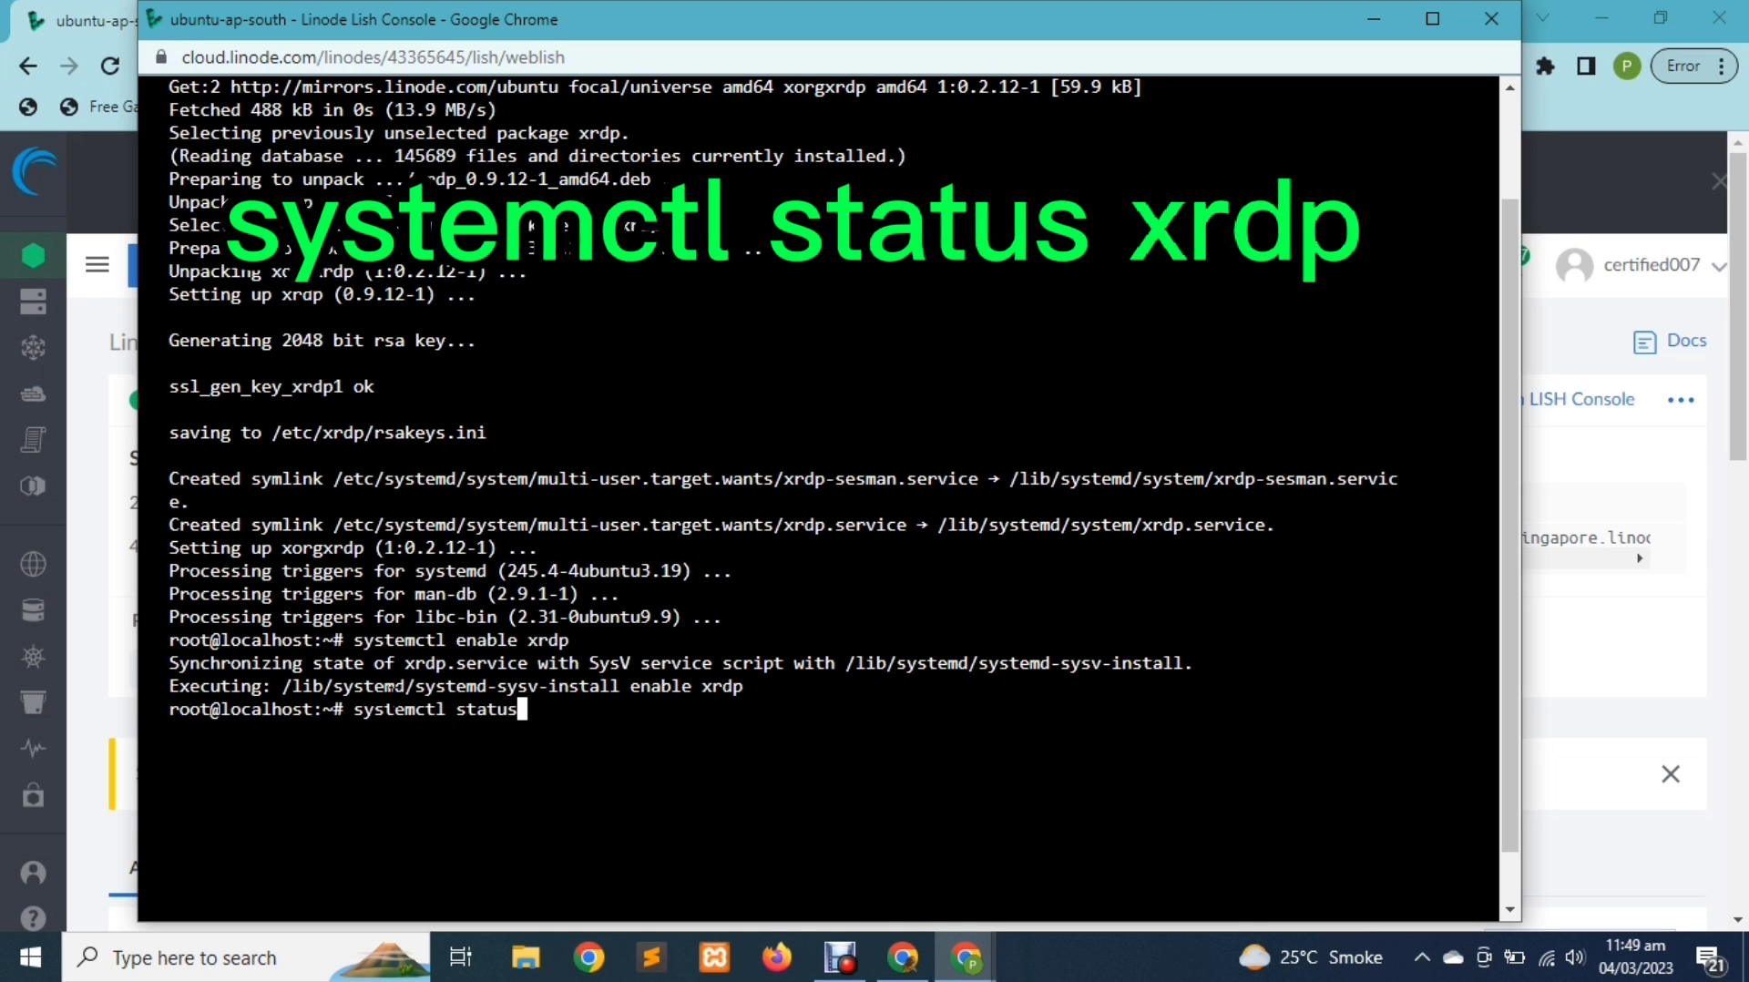
text( xrdp)
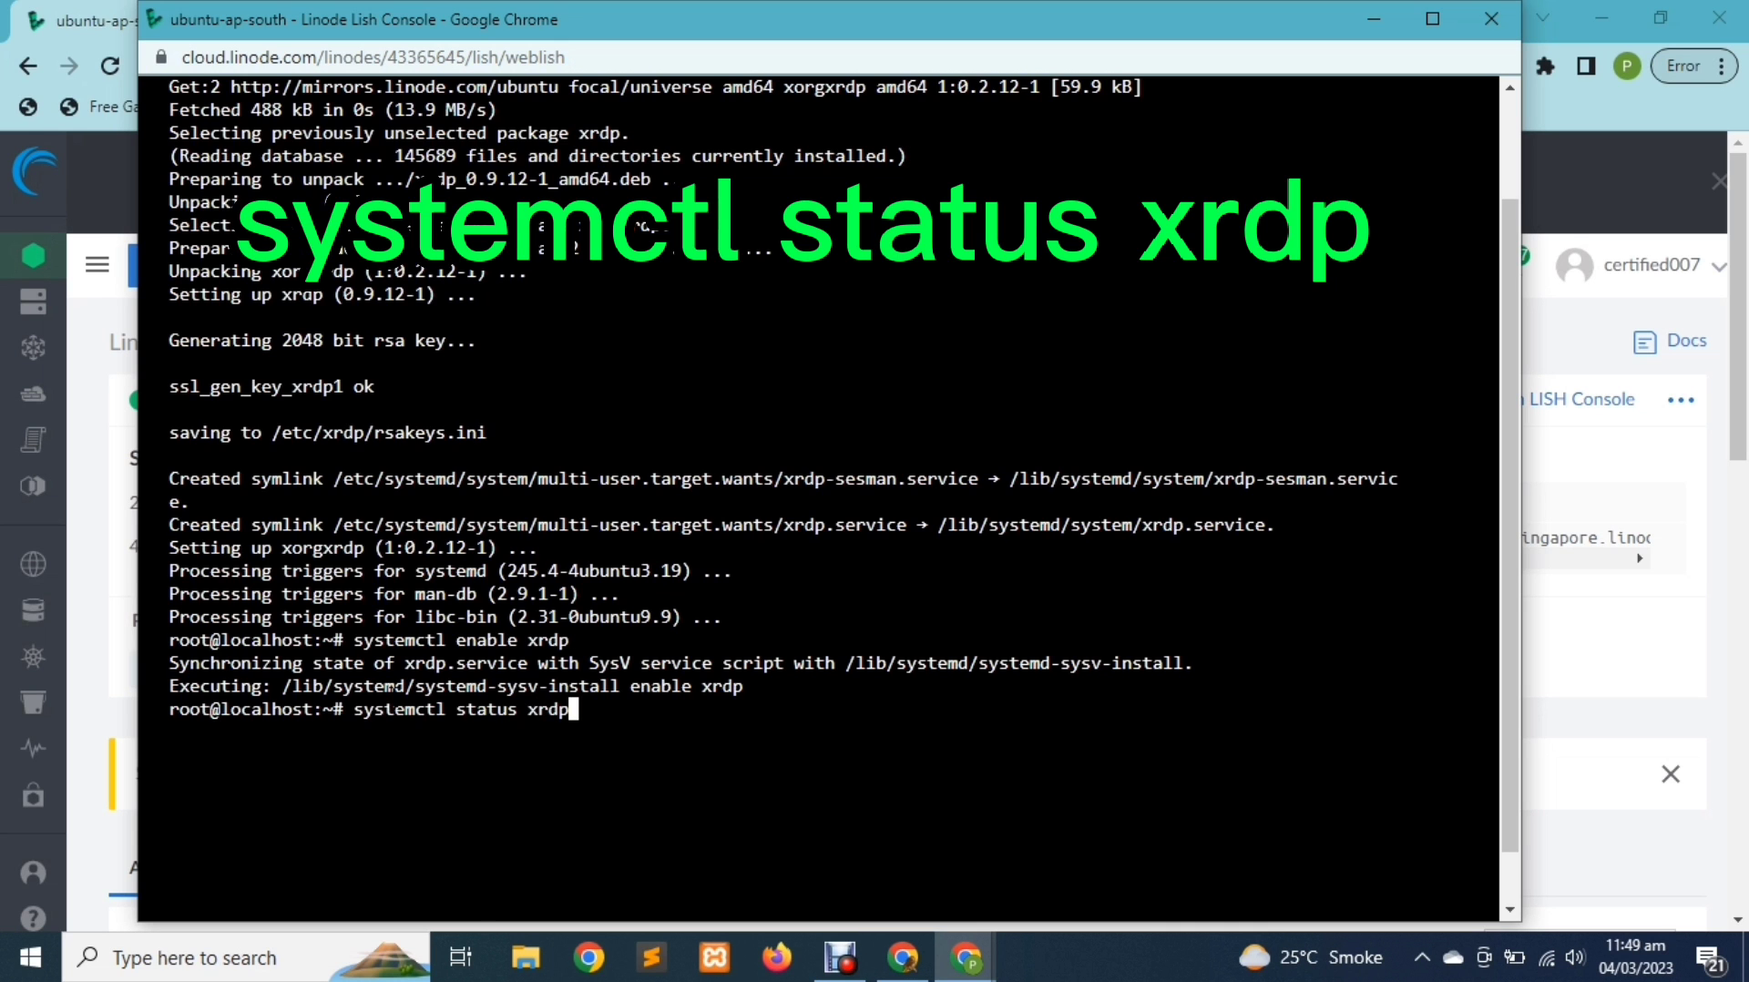
key(Return)
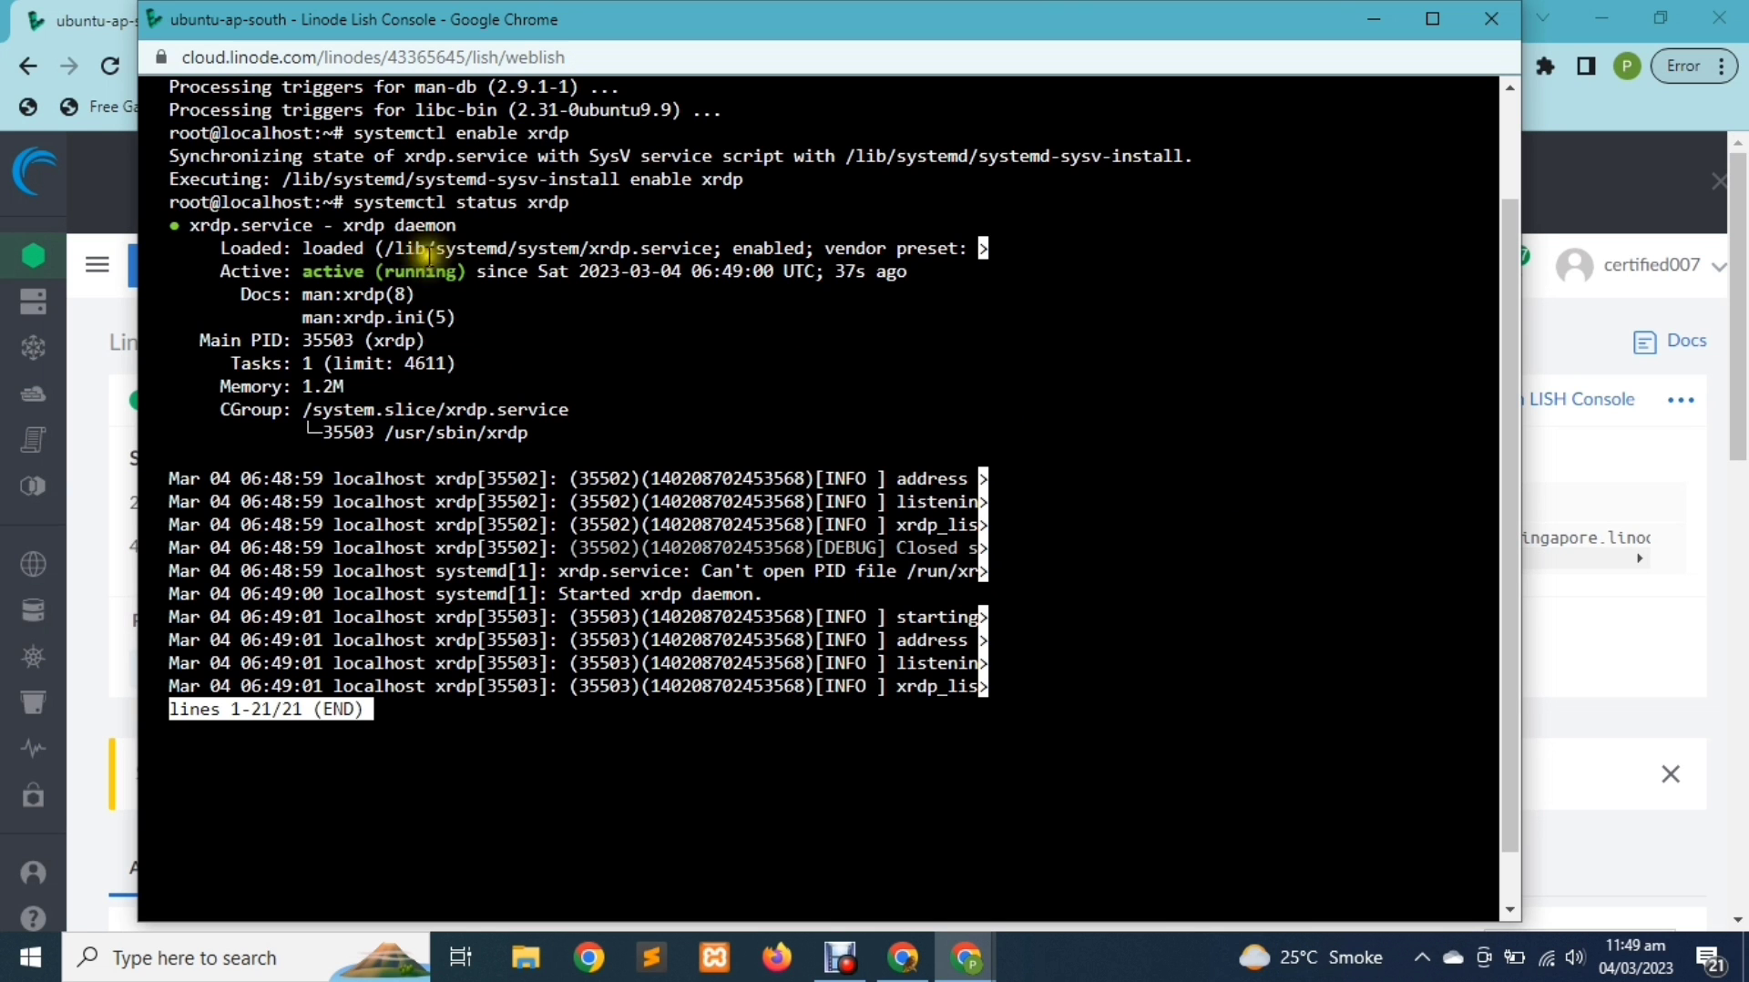
click(1380, 18)
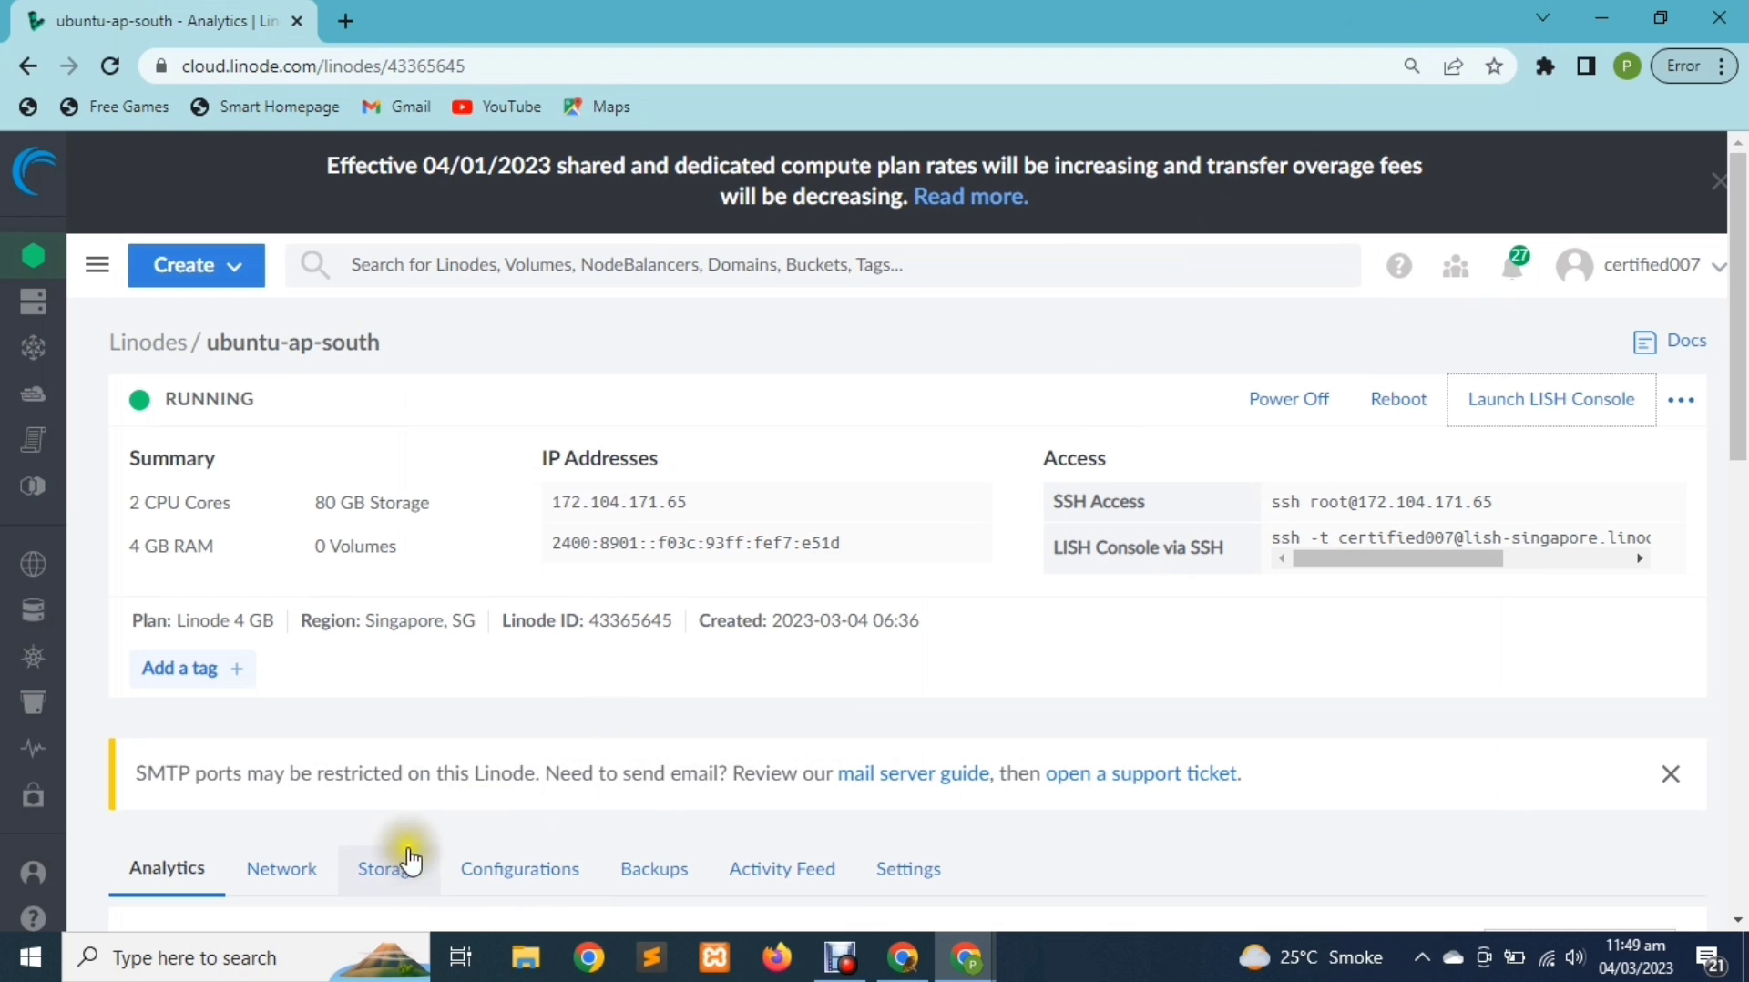
Connect Remote Desktop Connection to the Linode IP 172.104.171.65, accepting its certificate
click(307, 975)
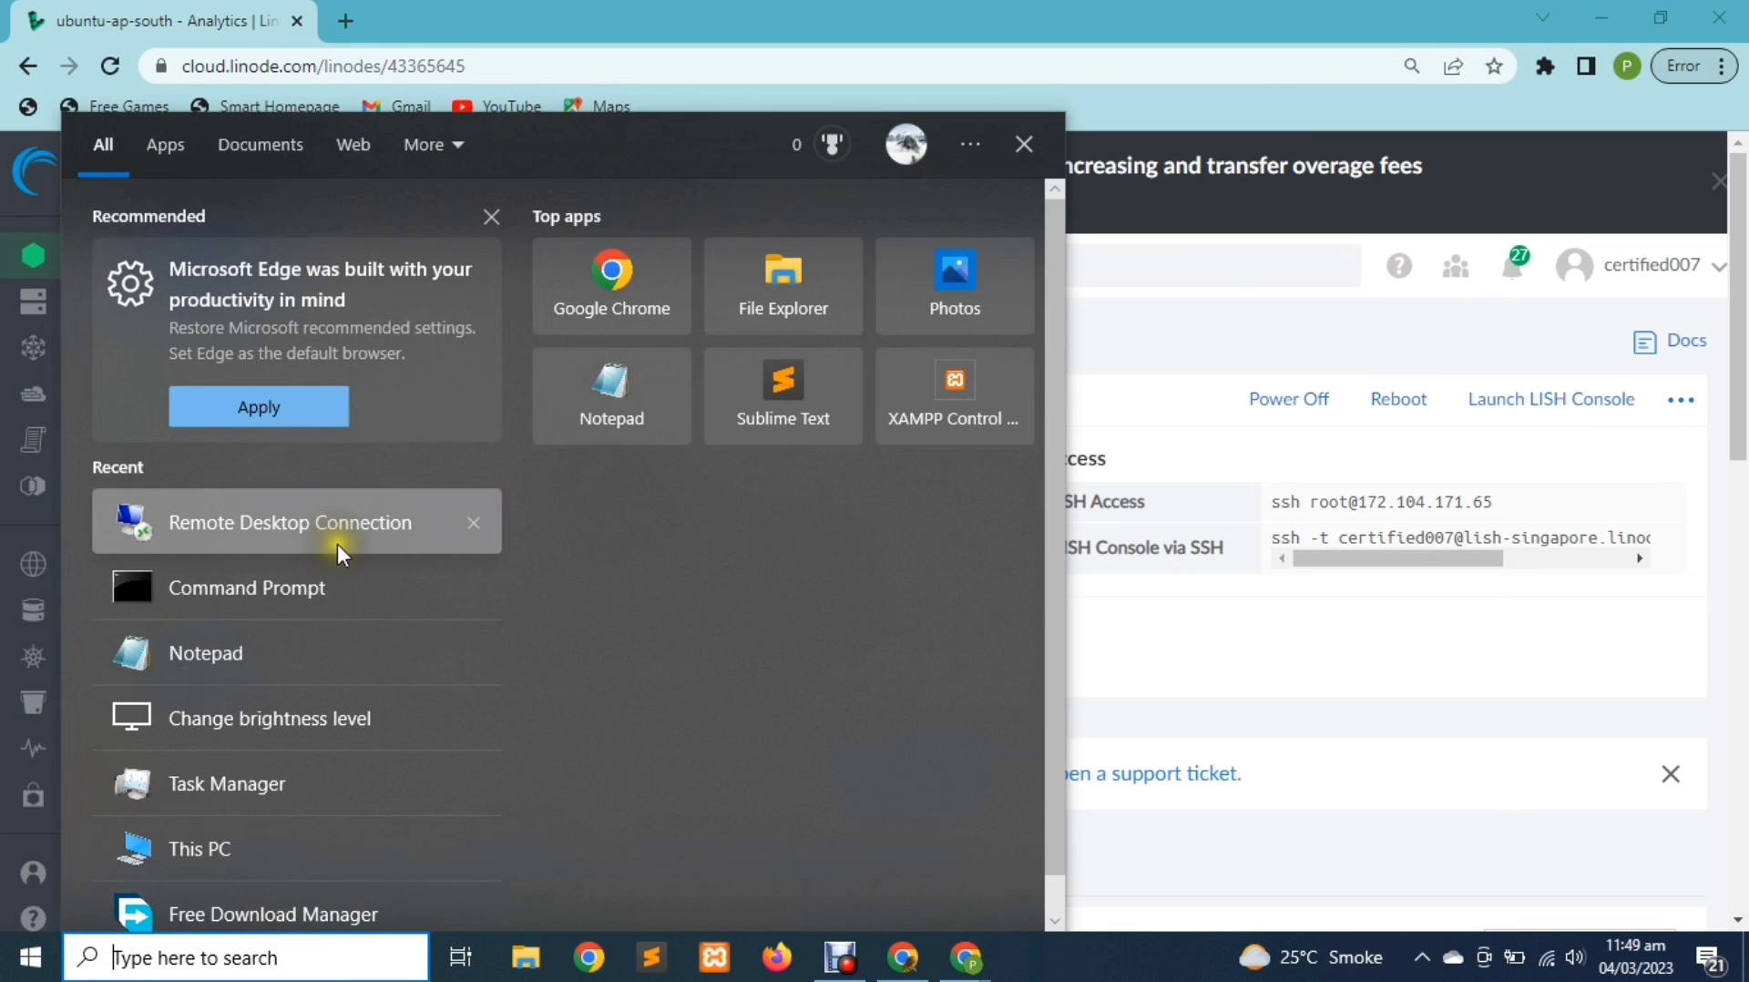
click(339, 554)
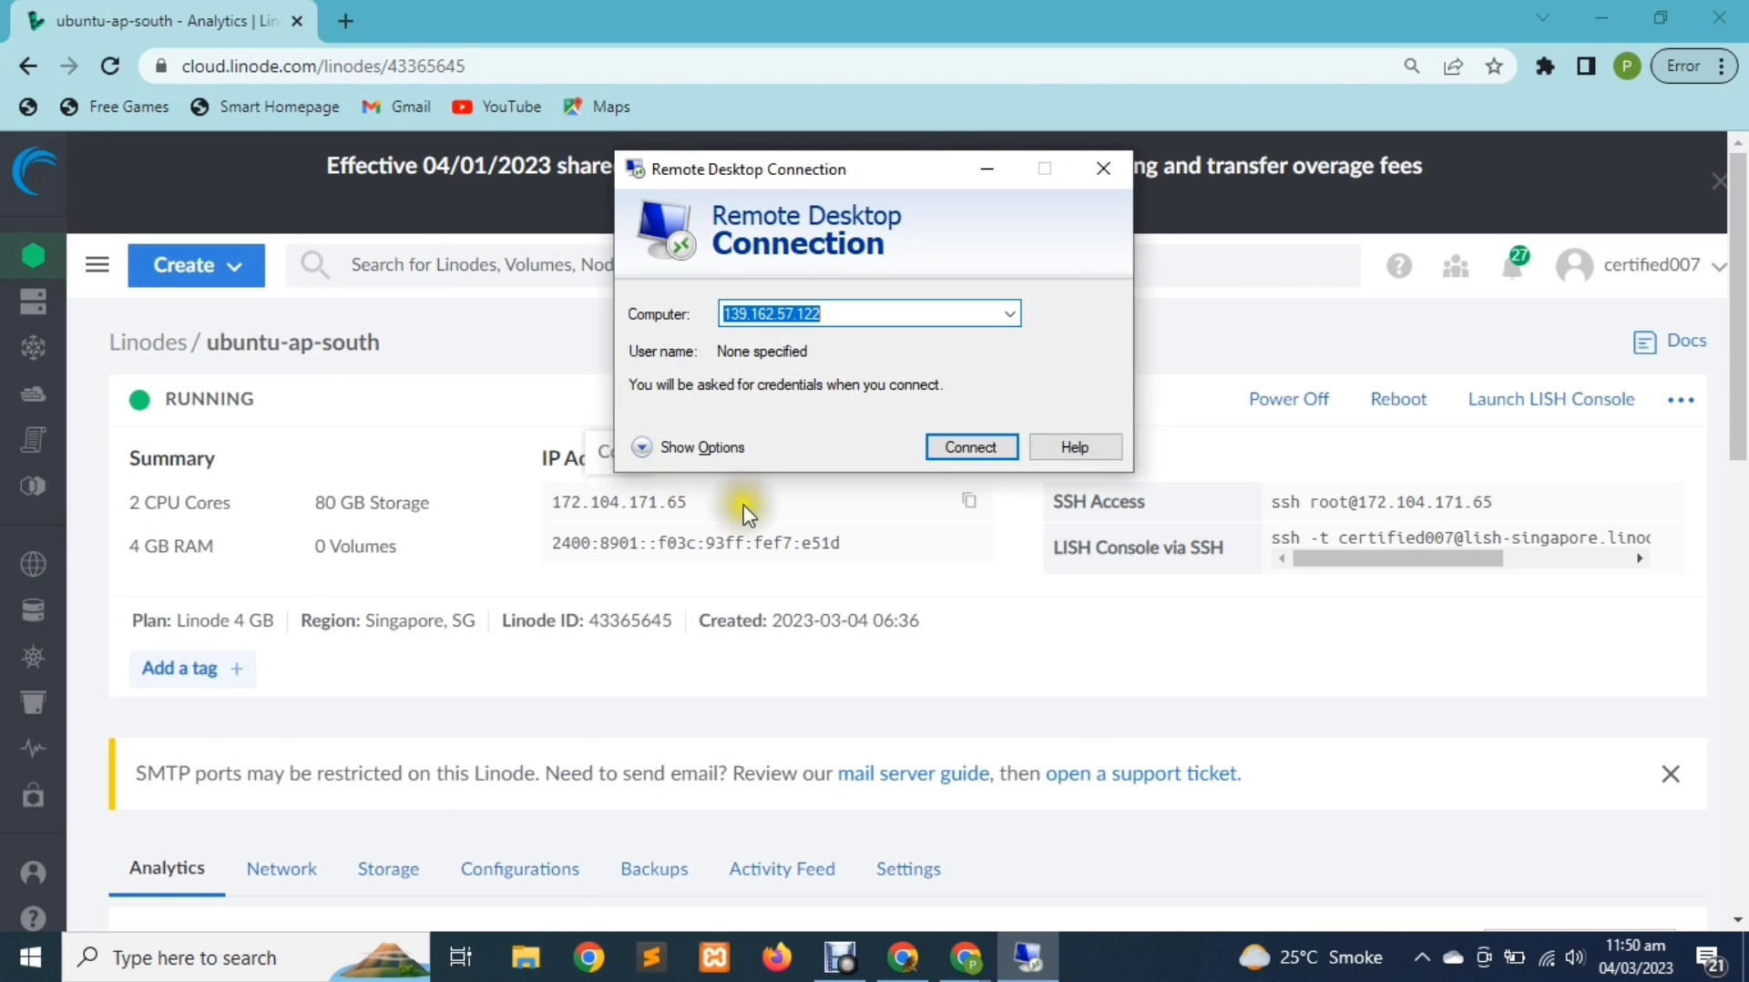
click(970, 502)
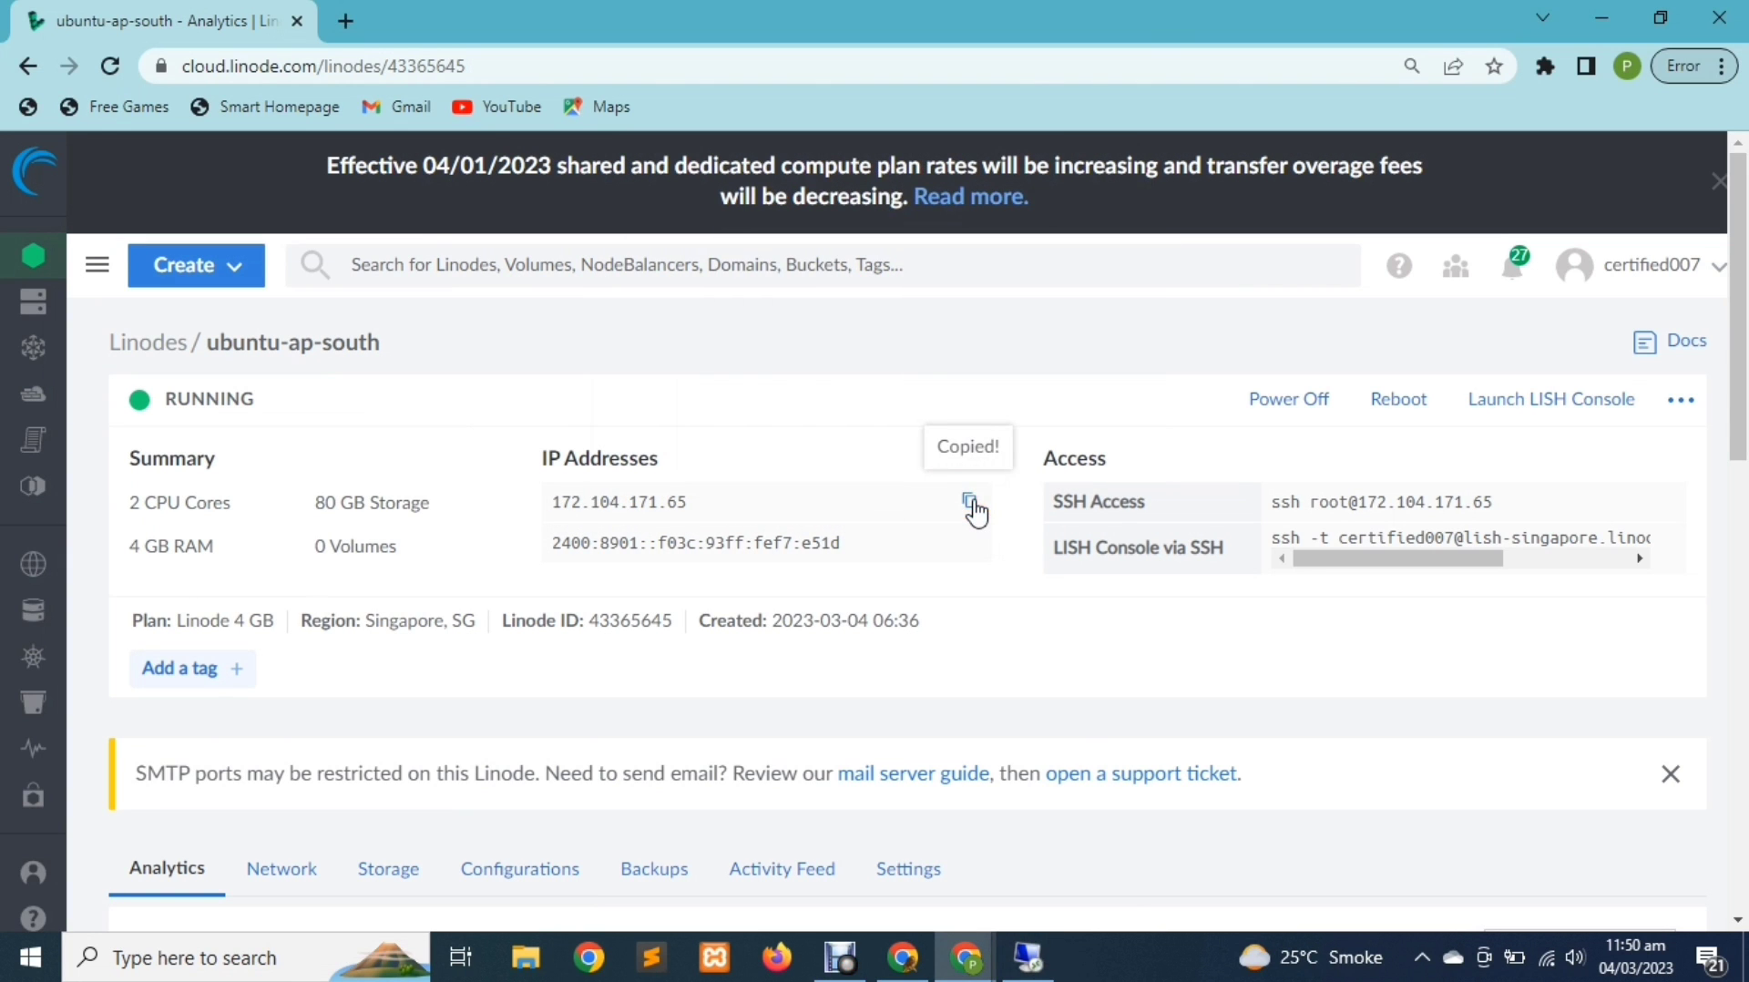
click(1047, 957)
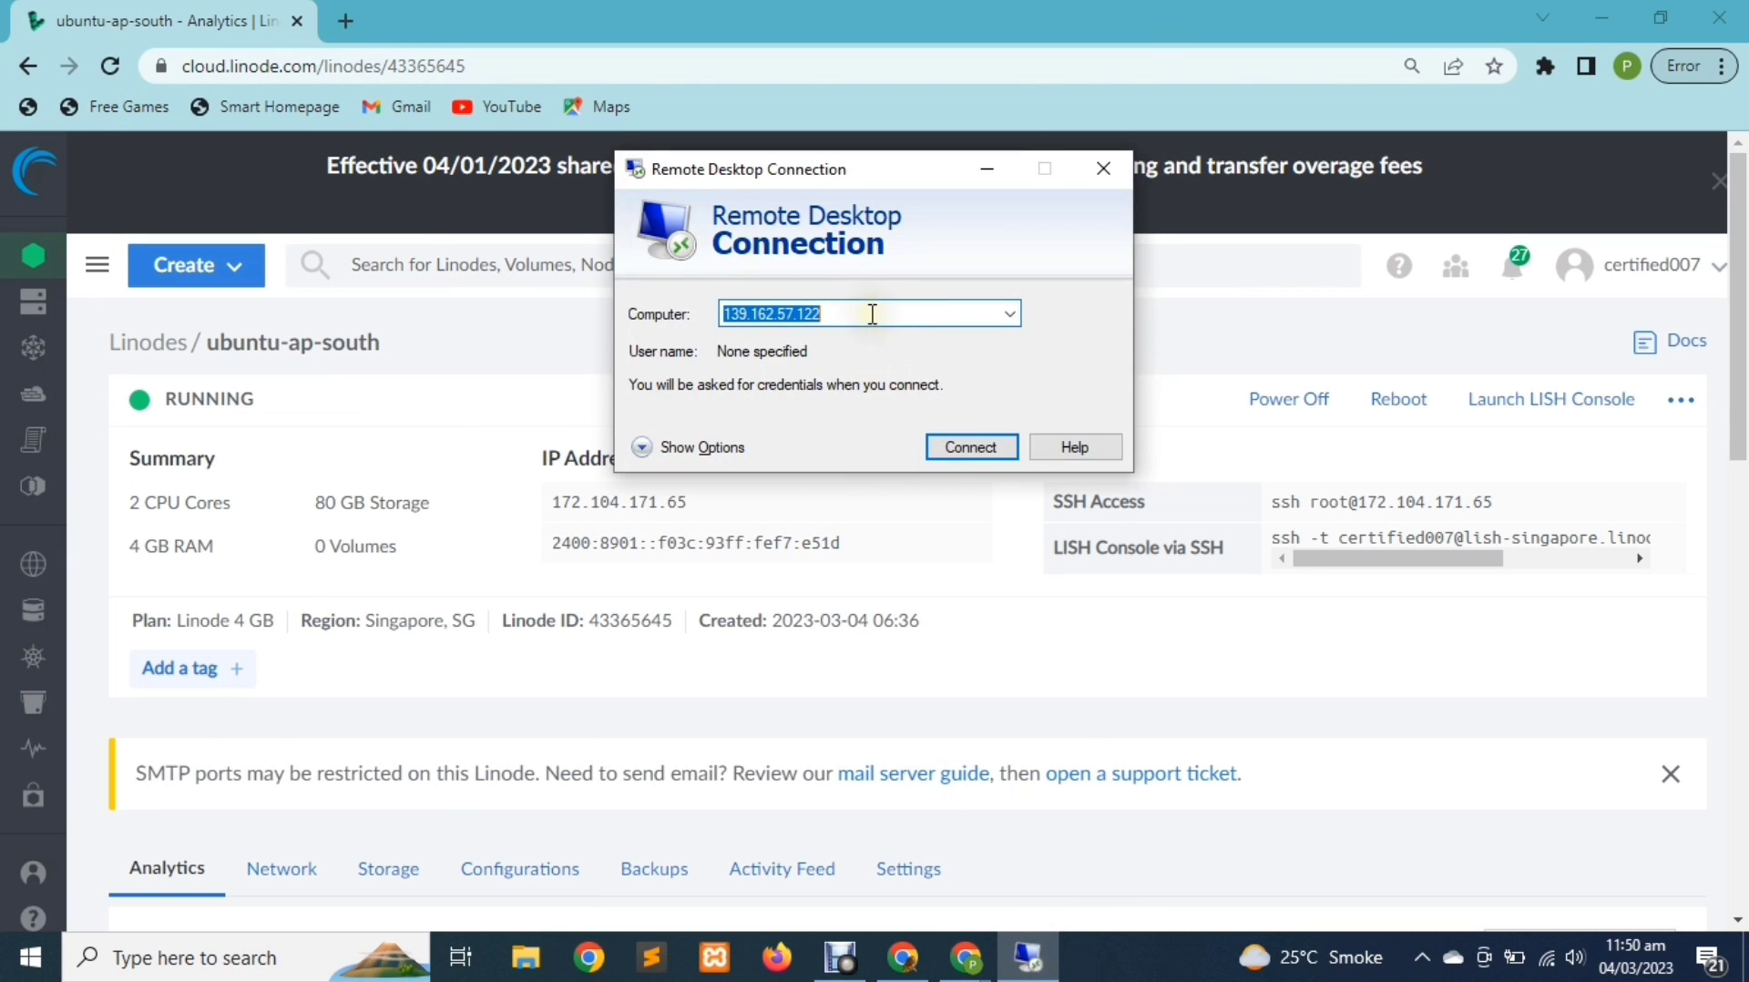
key(ctrl+v)
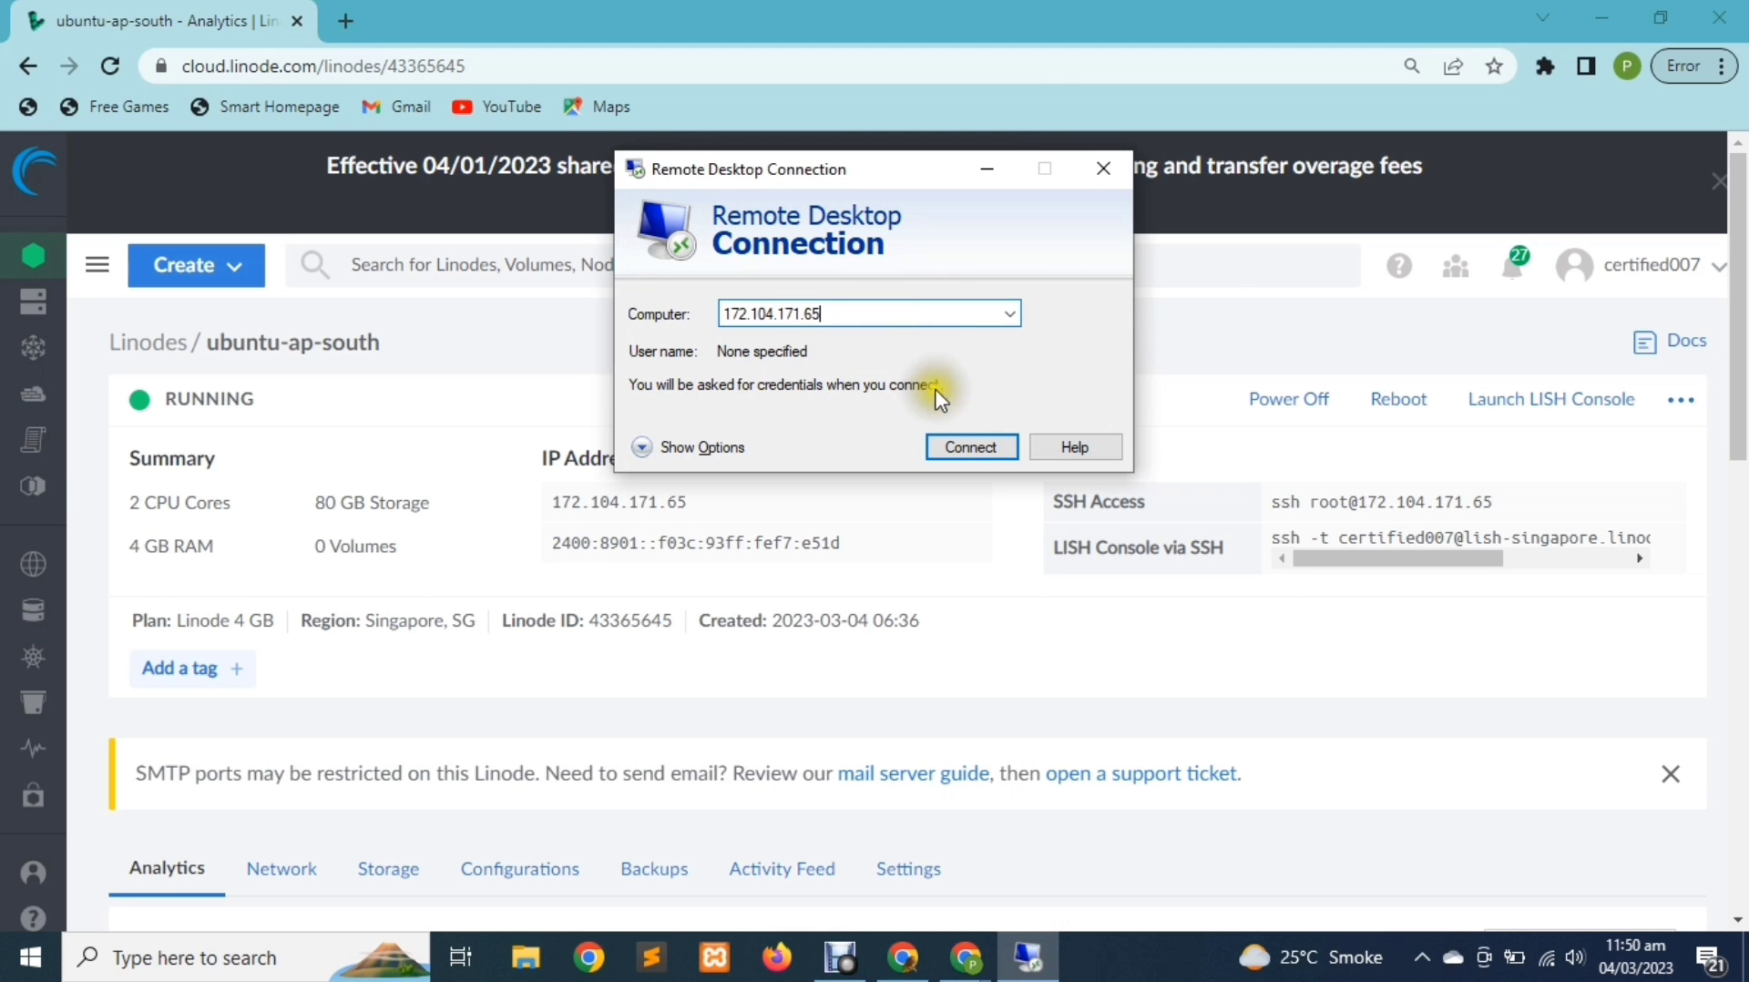
click(955, 446)
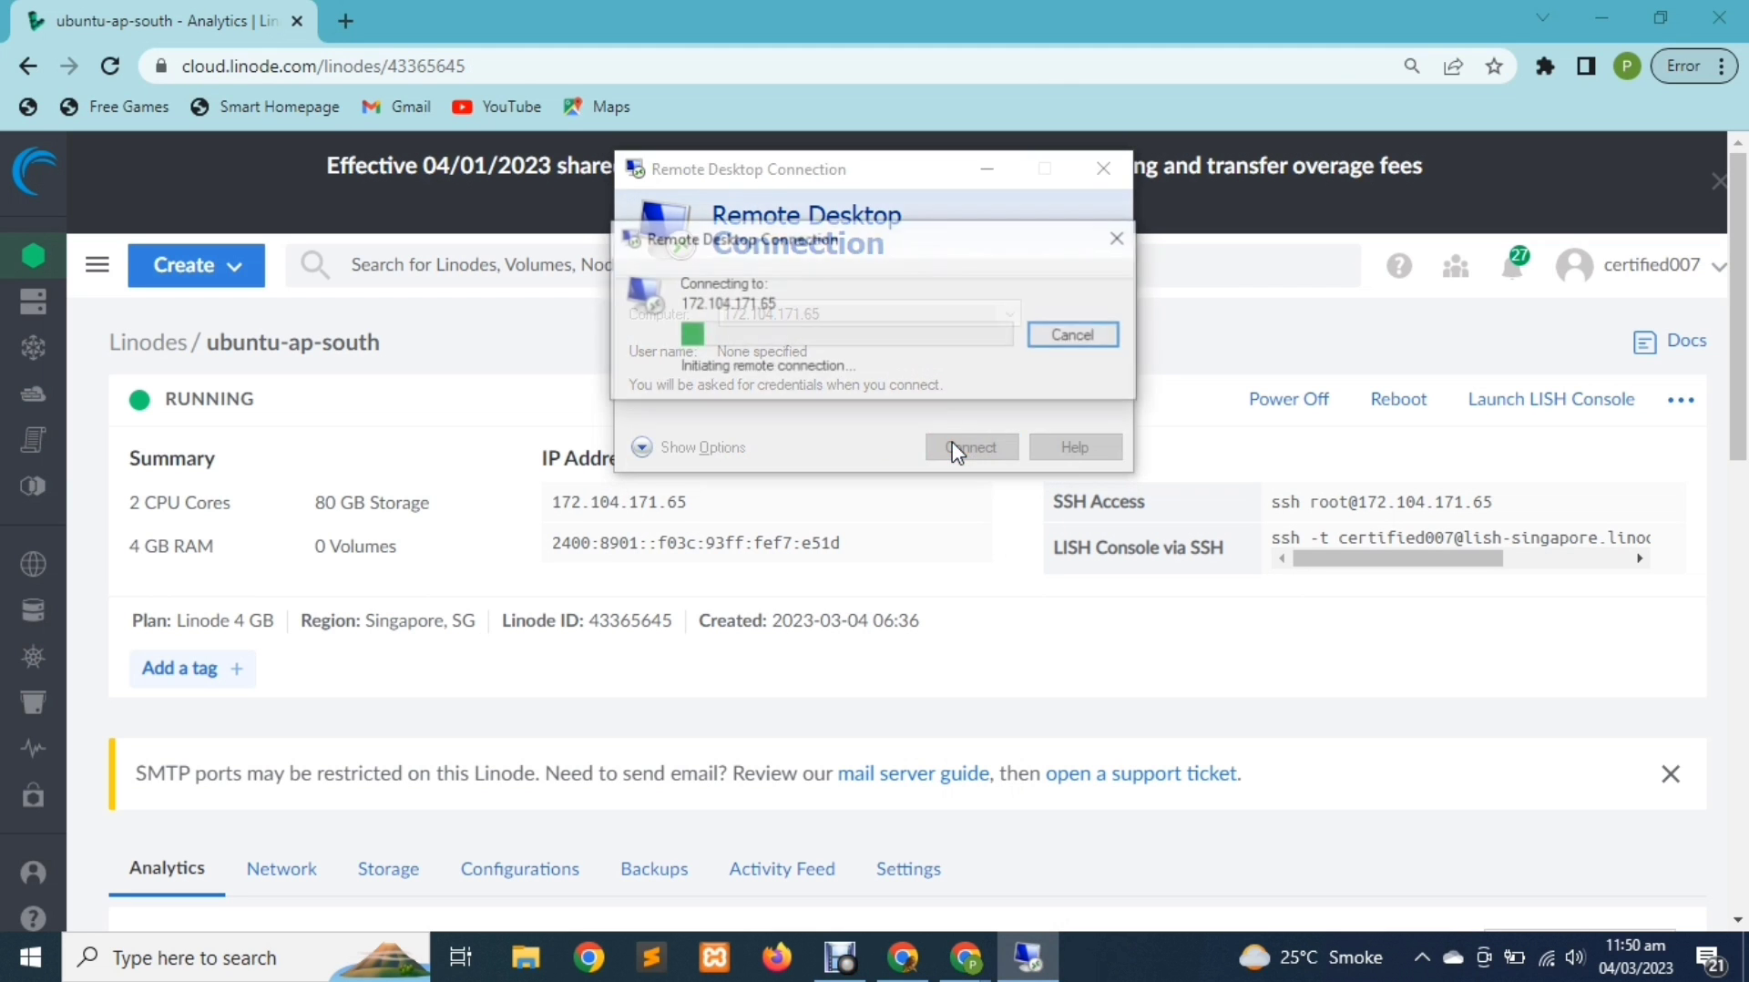
click(926, 436)
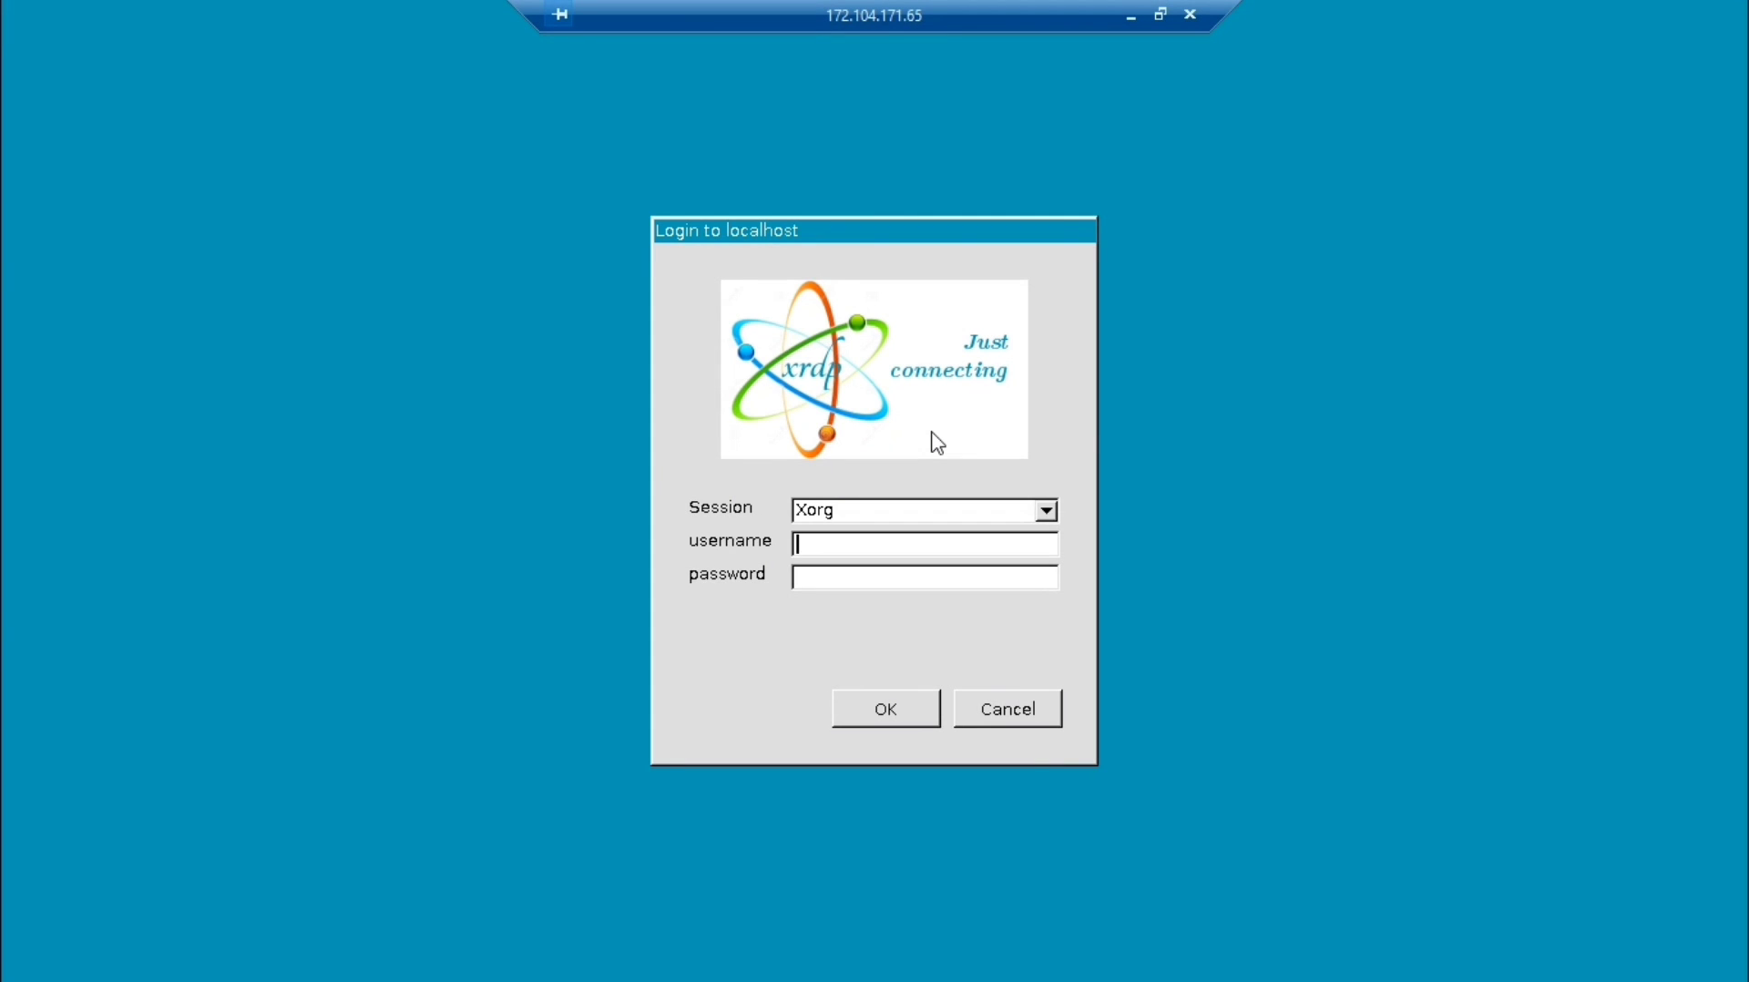
Log in to the xrdp Xorg session as root with the account password
click(840, 552)
click(816, 576)
text(********************)
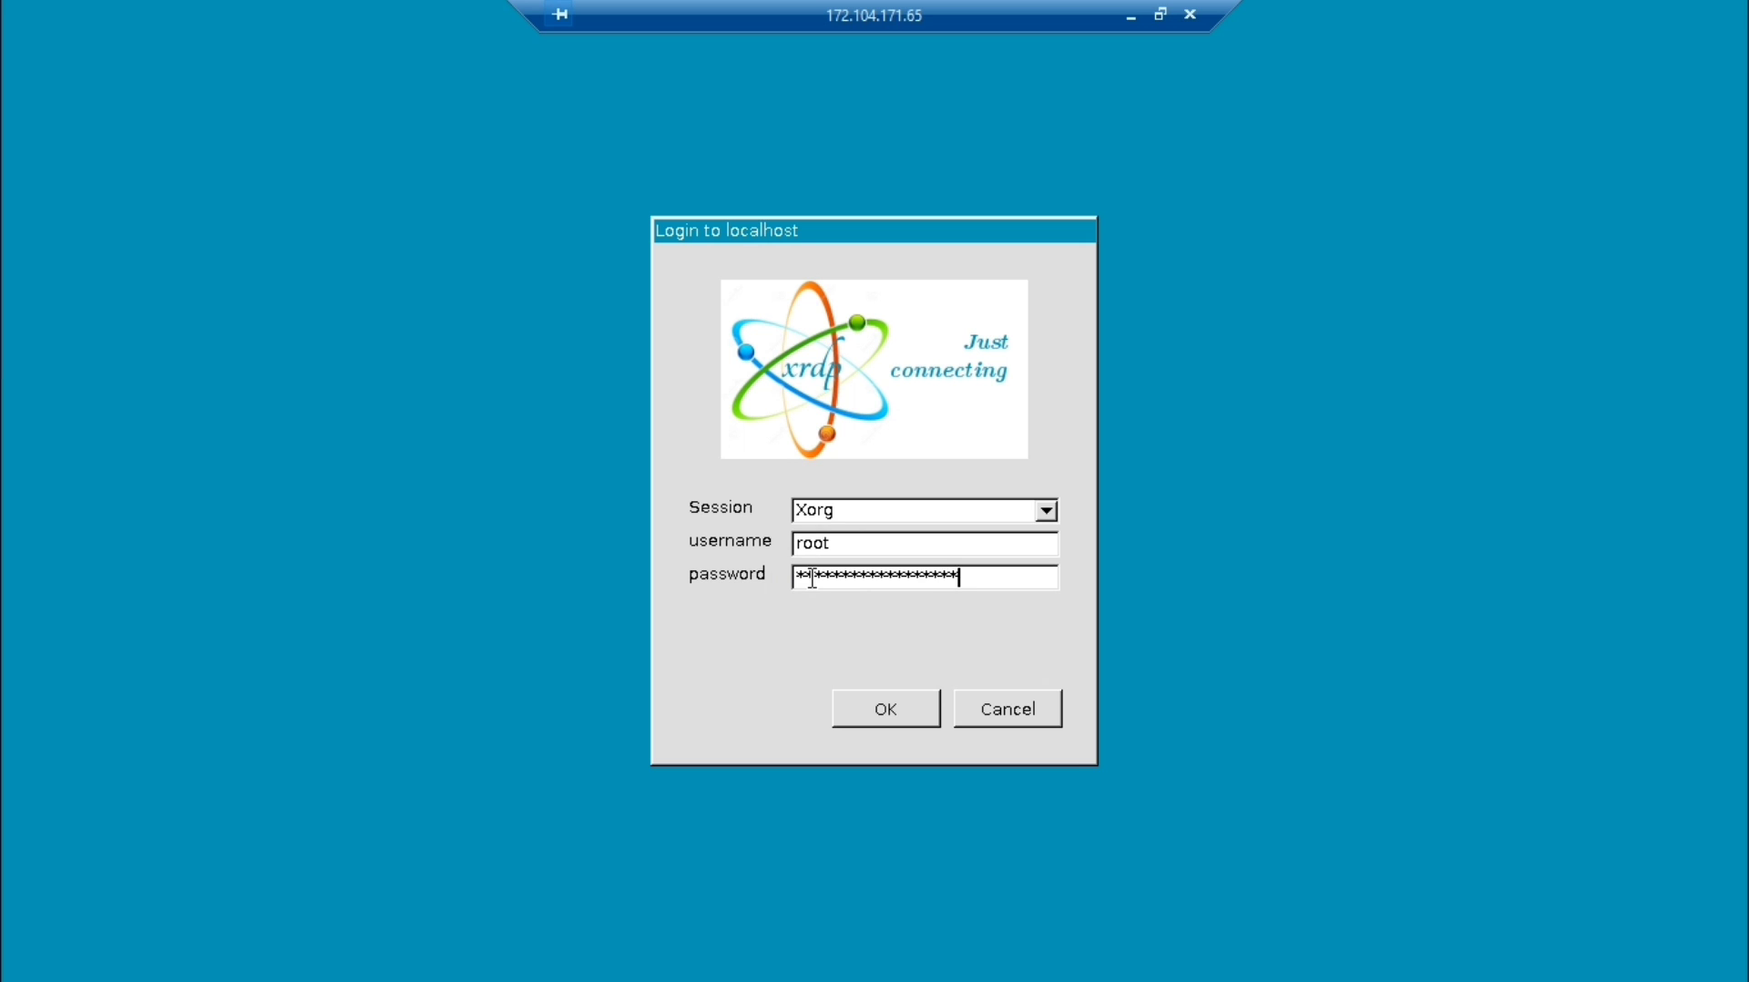
click(812, 579)
click(889, 705)
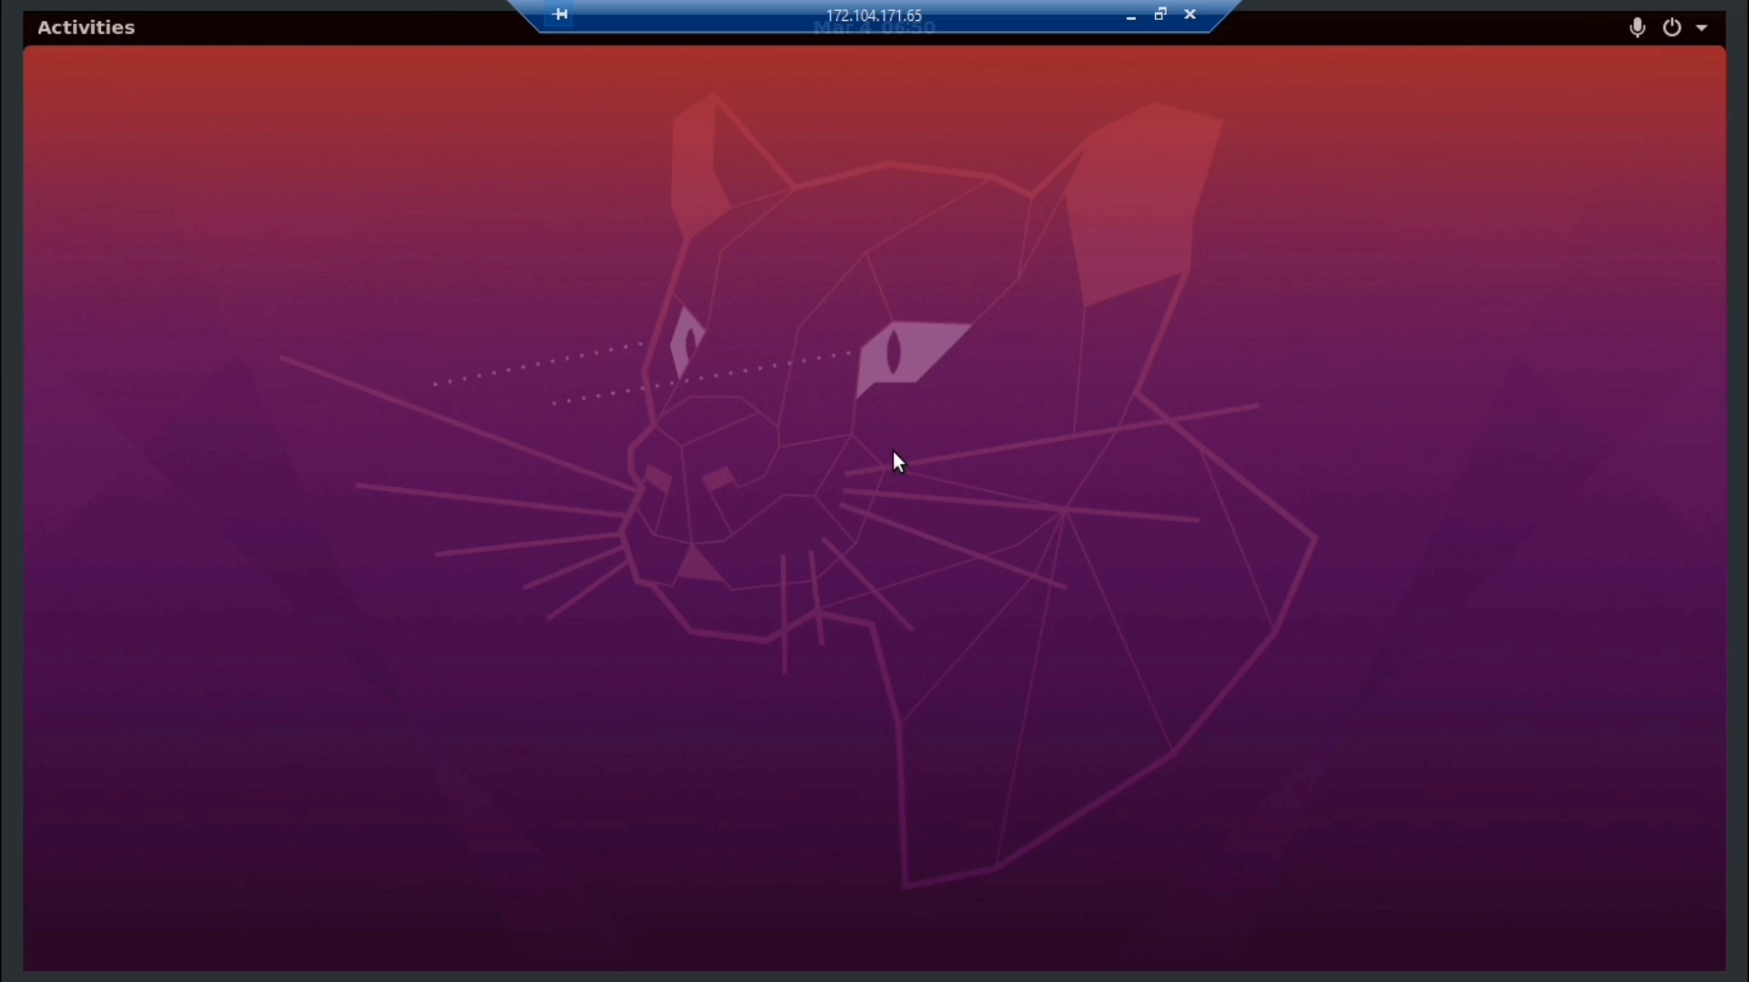
Finish Ubuntu's Welcome, Typing and Privacy setup pages, then launch Firefox from Activities
click(155, 177)
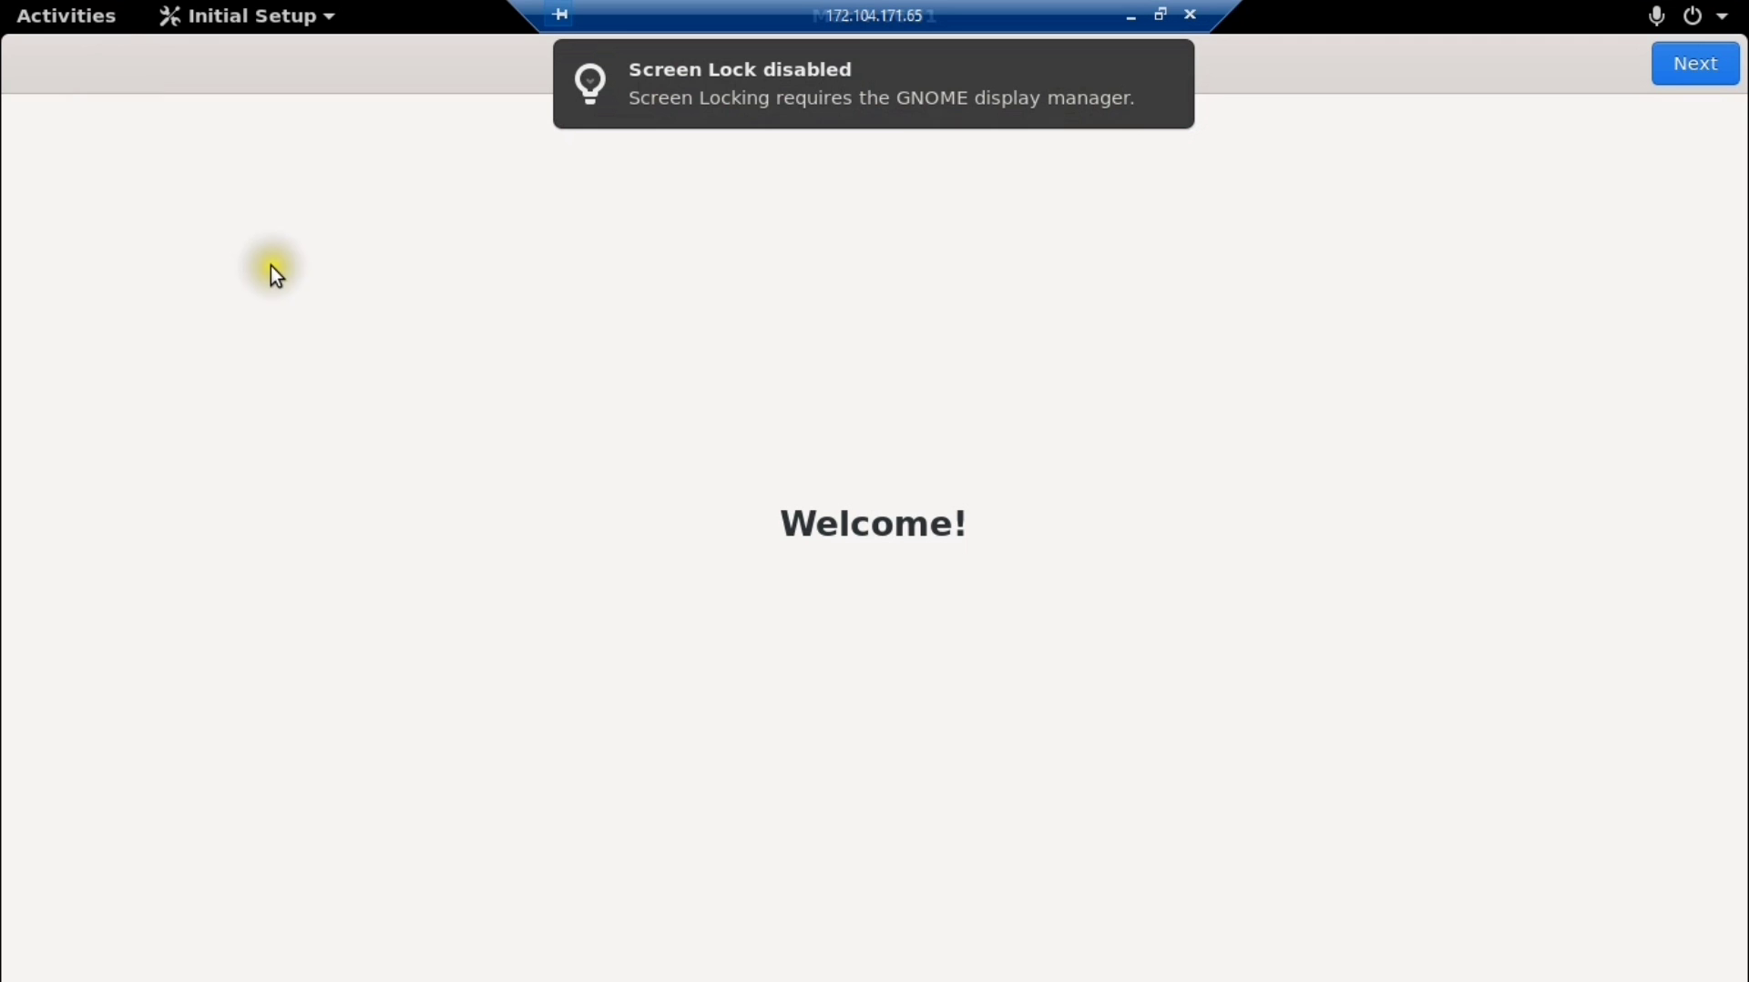
click(389, 264)
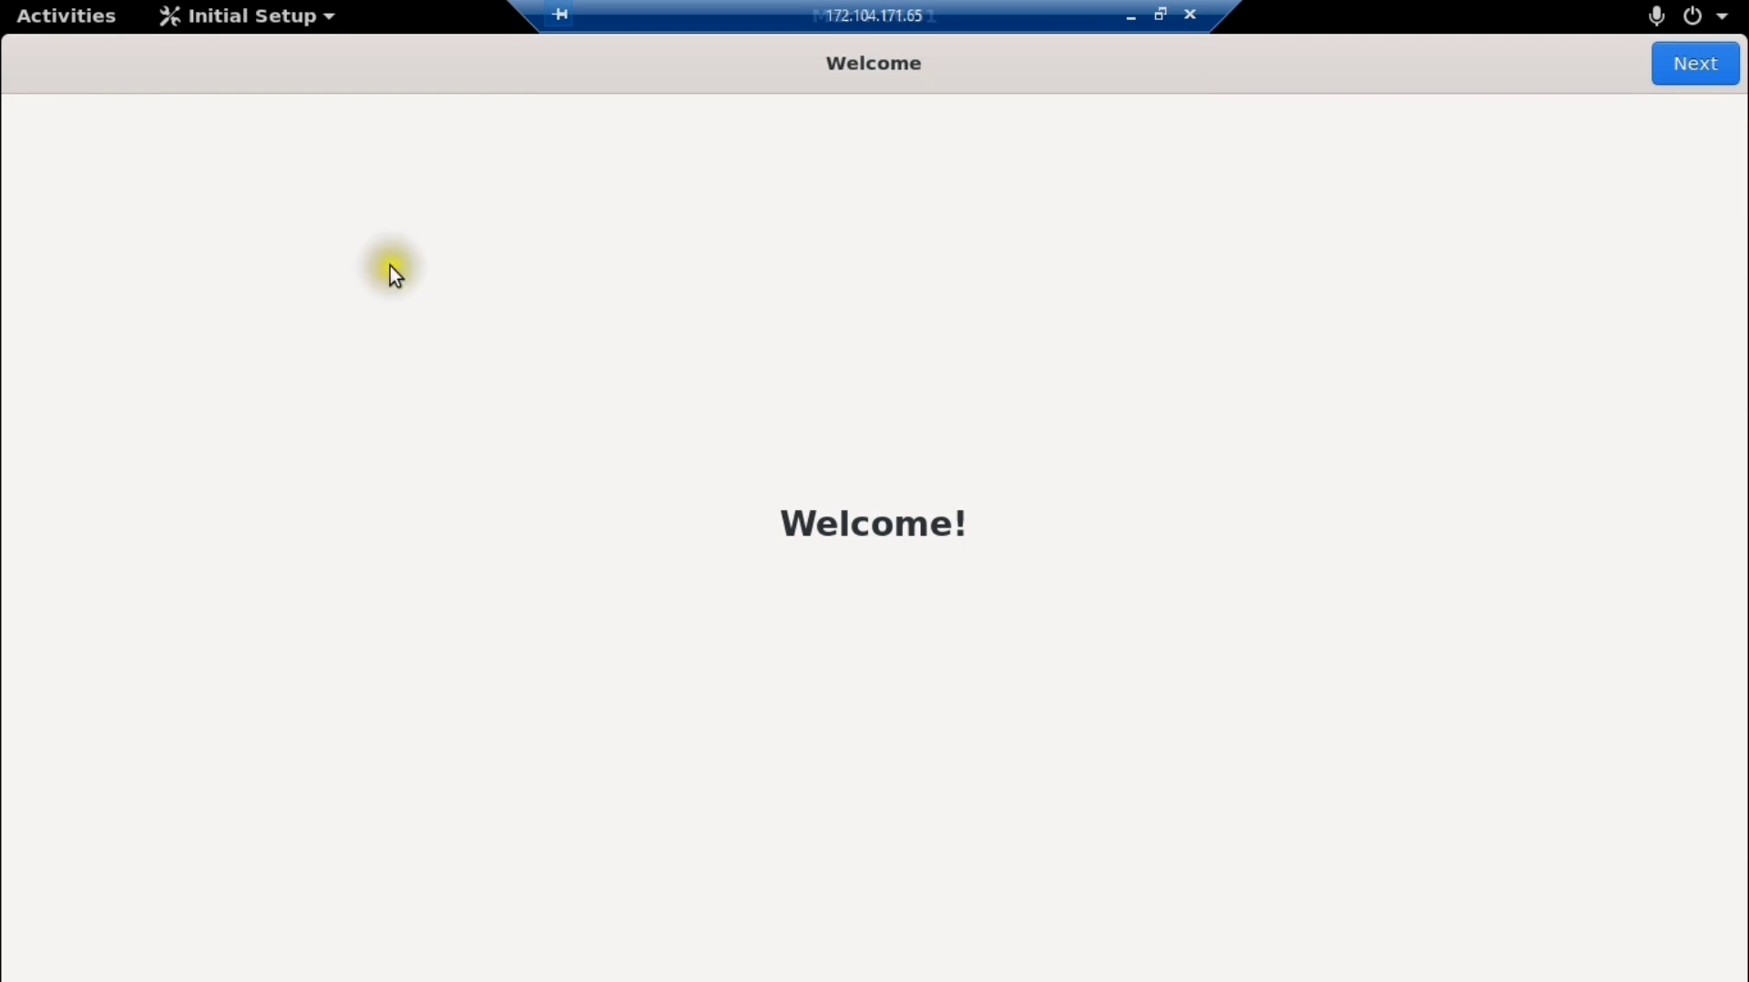
click(1703, 62)
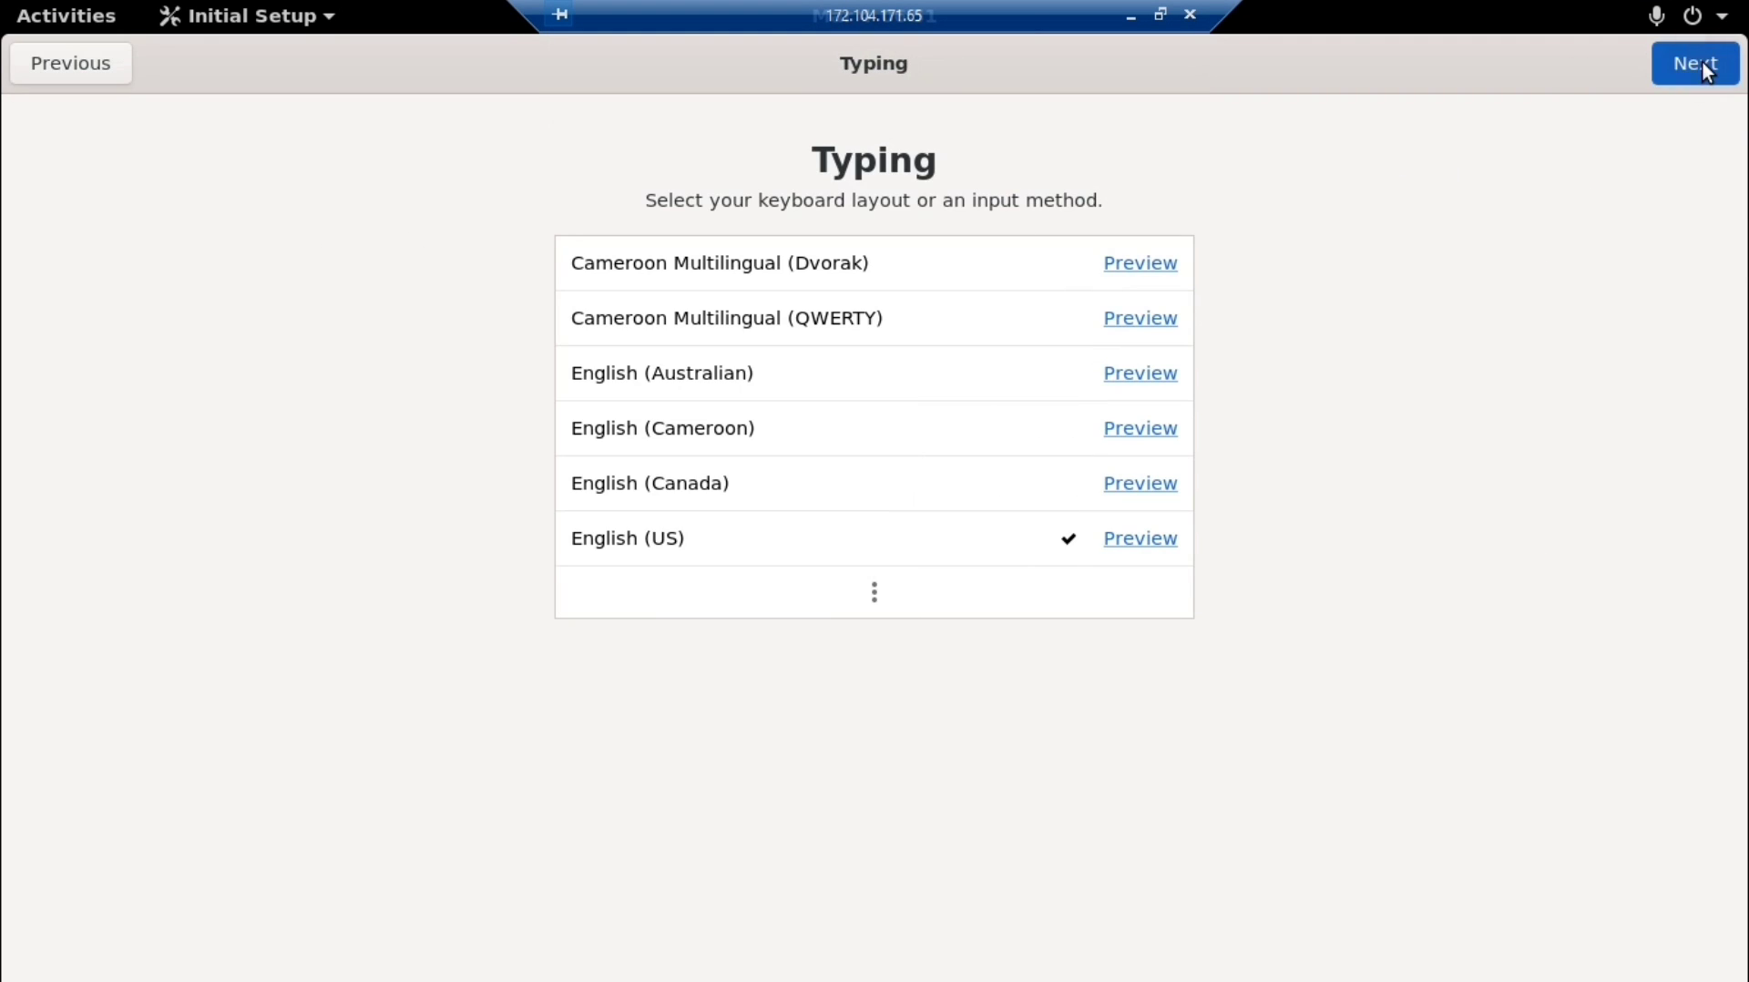
click(1702, 62)
click(1703, 62)
click(867, 688)
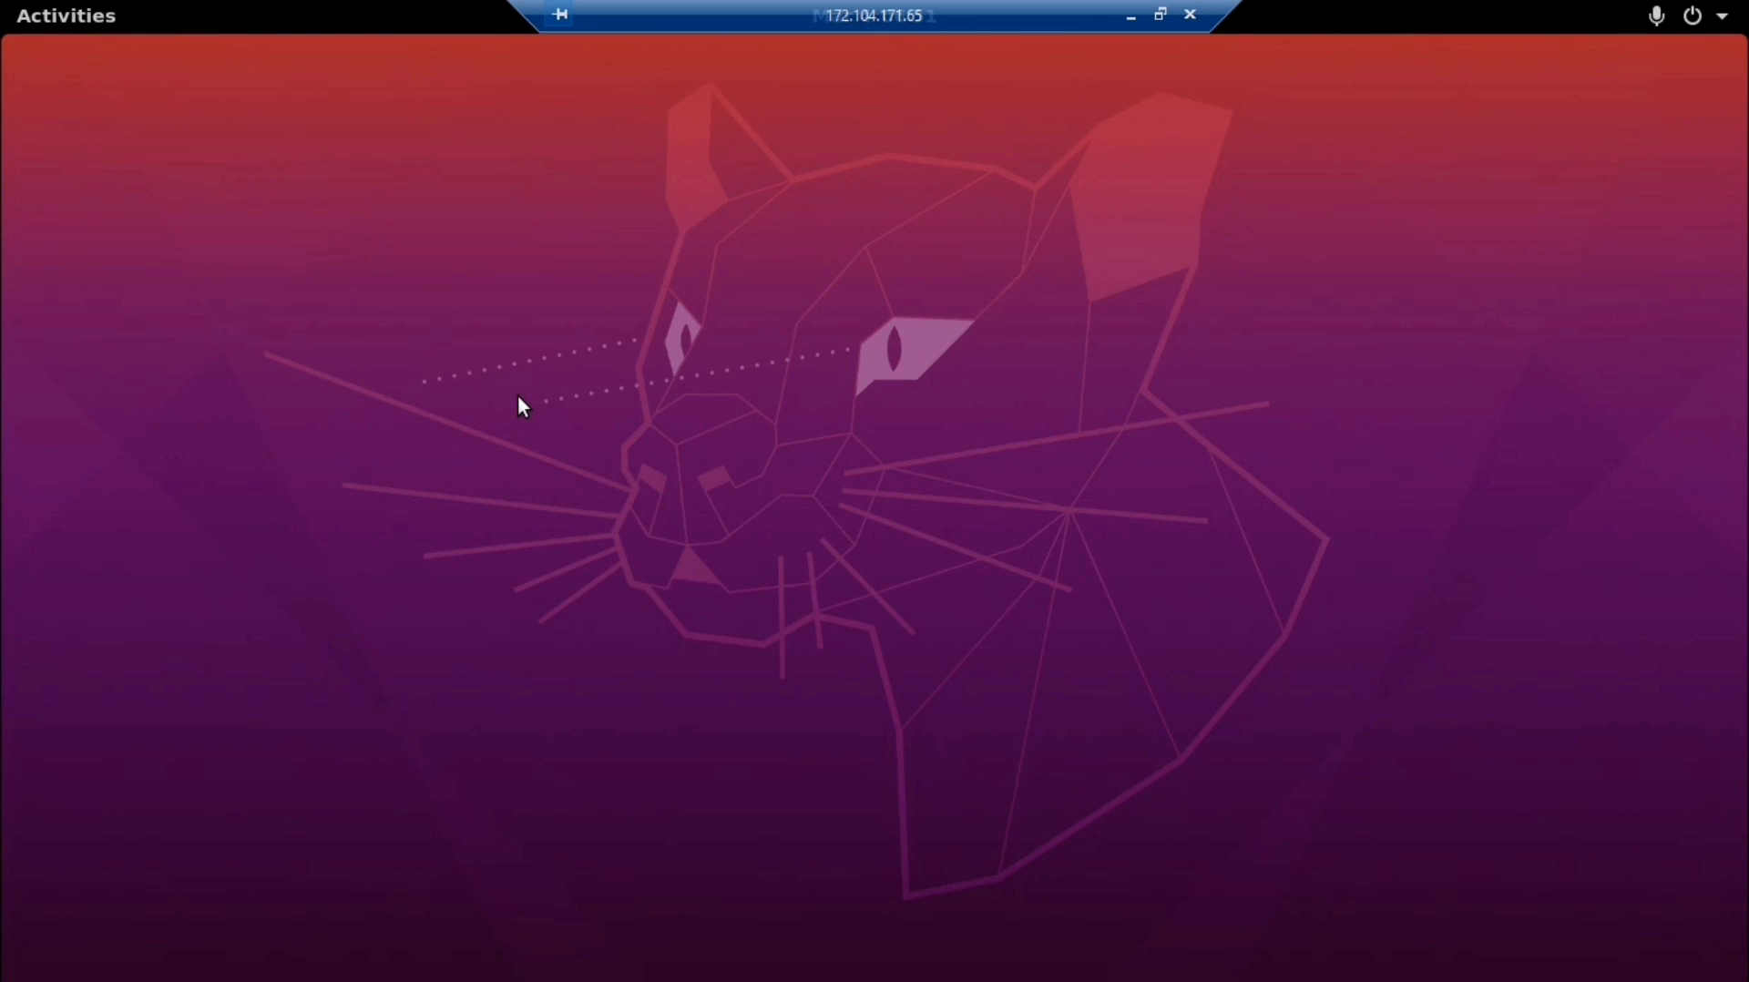
click(71, 25)
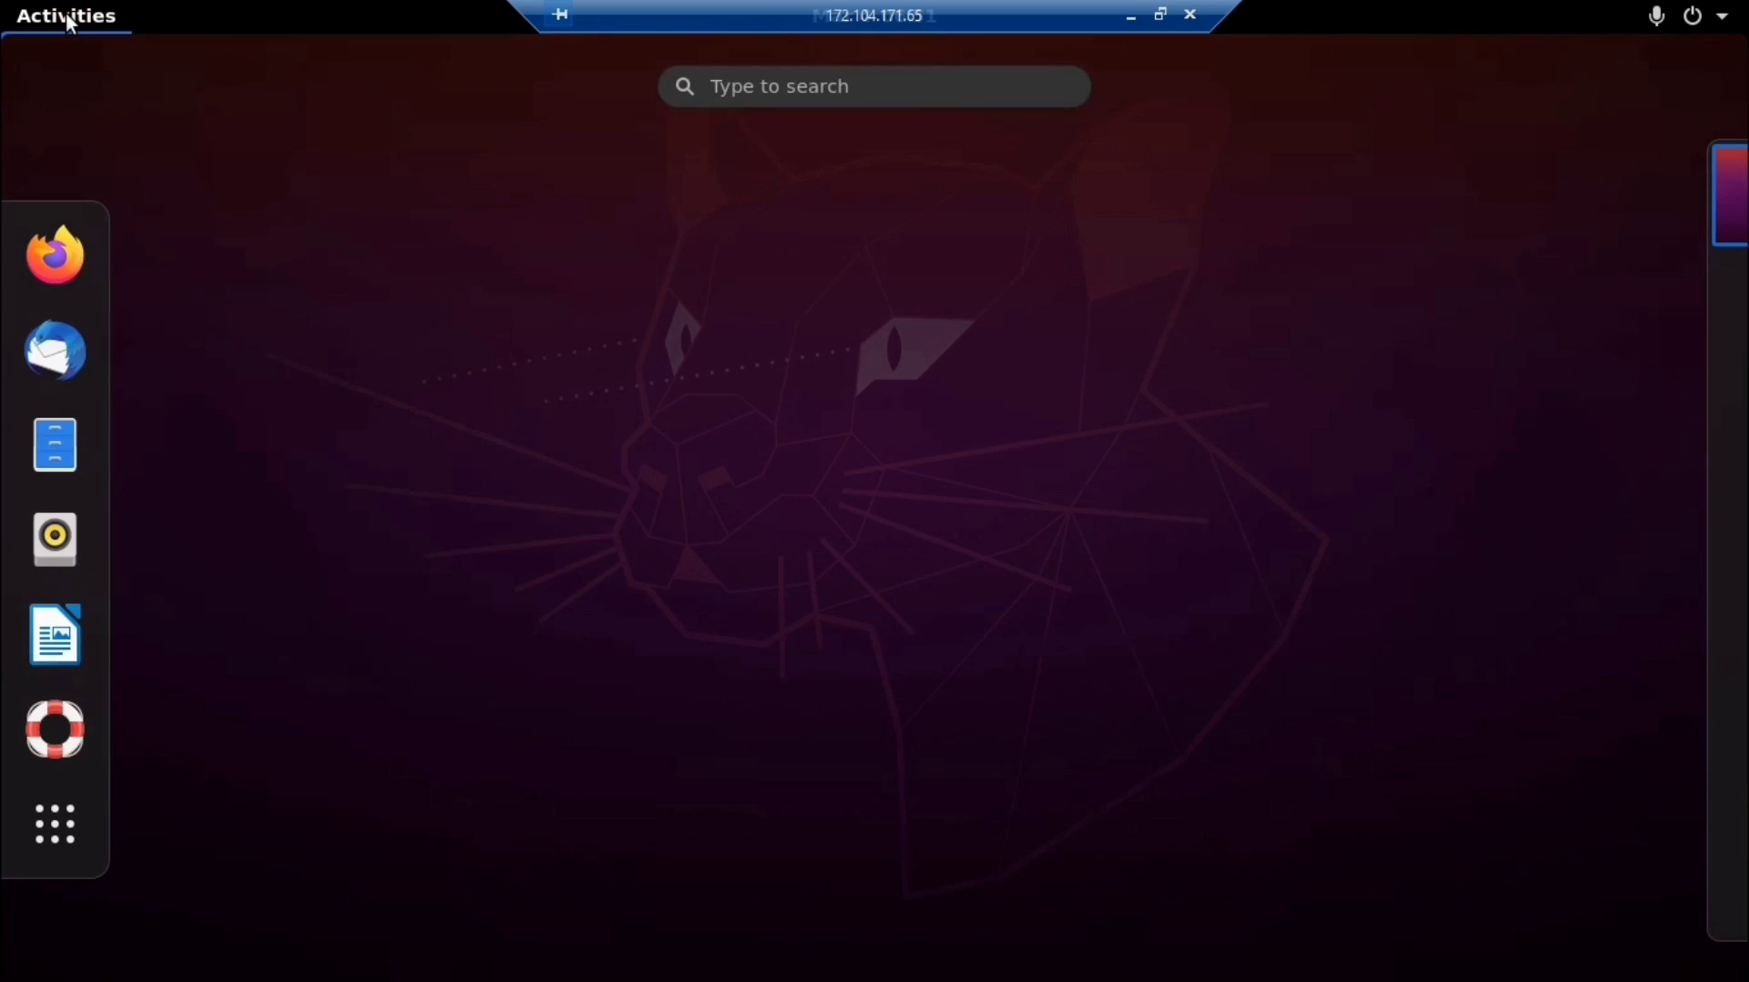
click(54, 254)
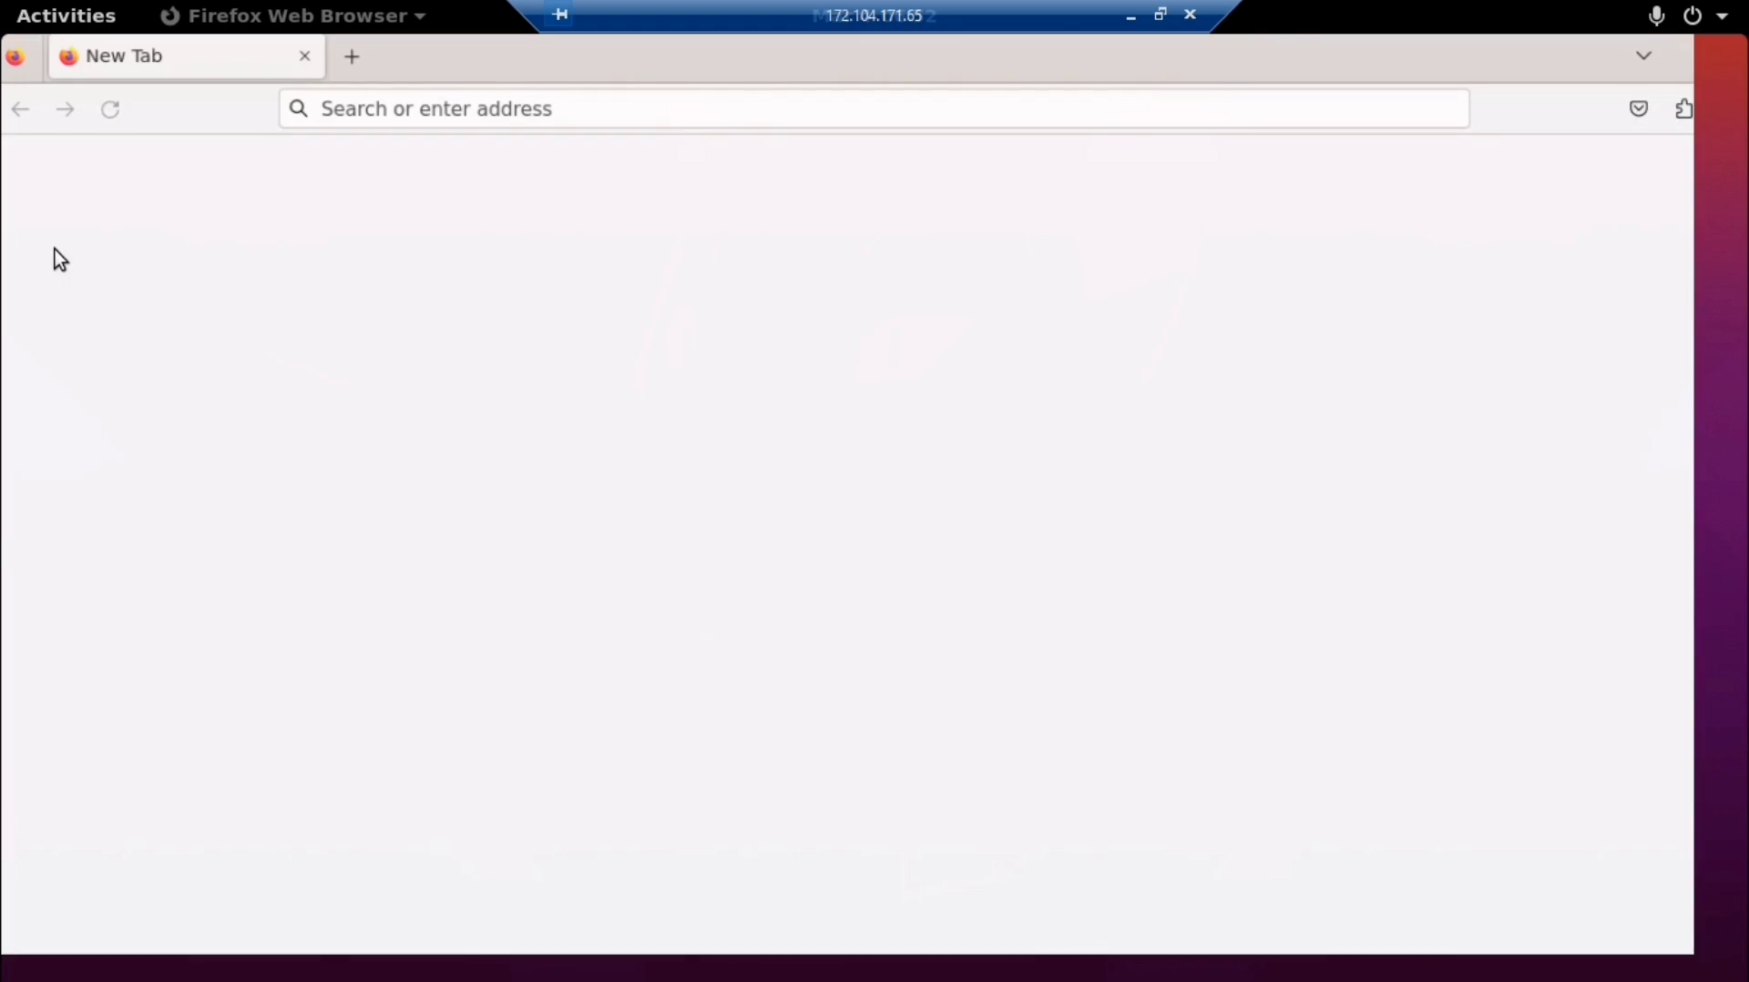
Search Google for 'ookla' in a new Firefox tab
click(664, 66)
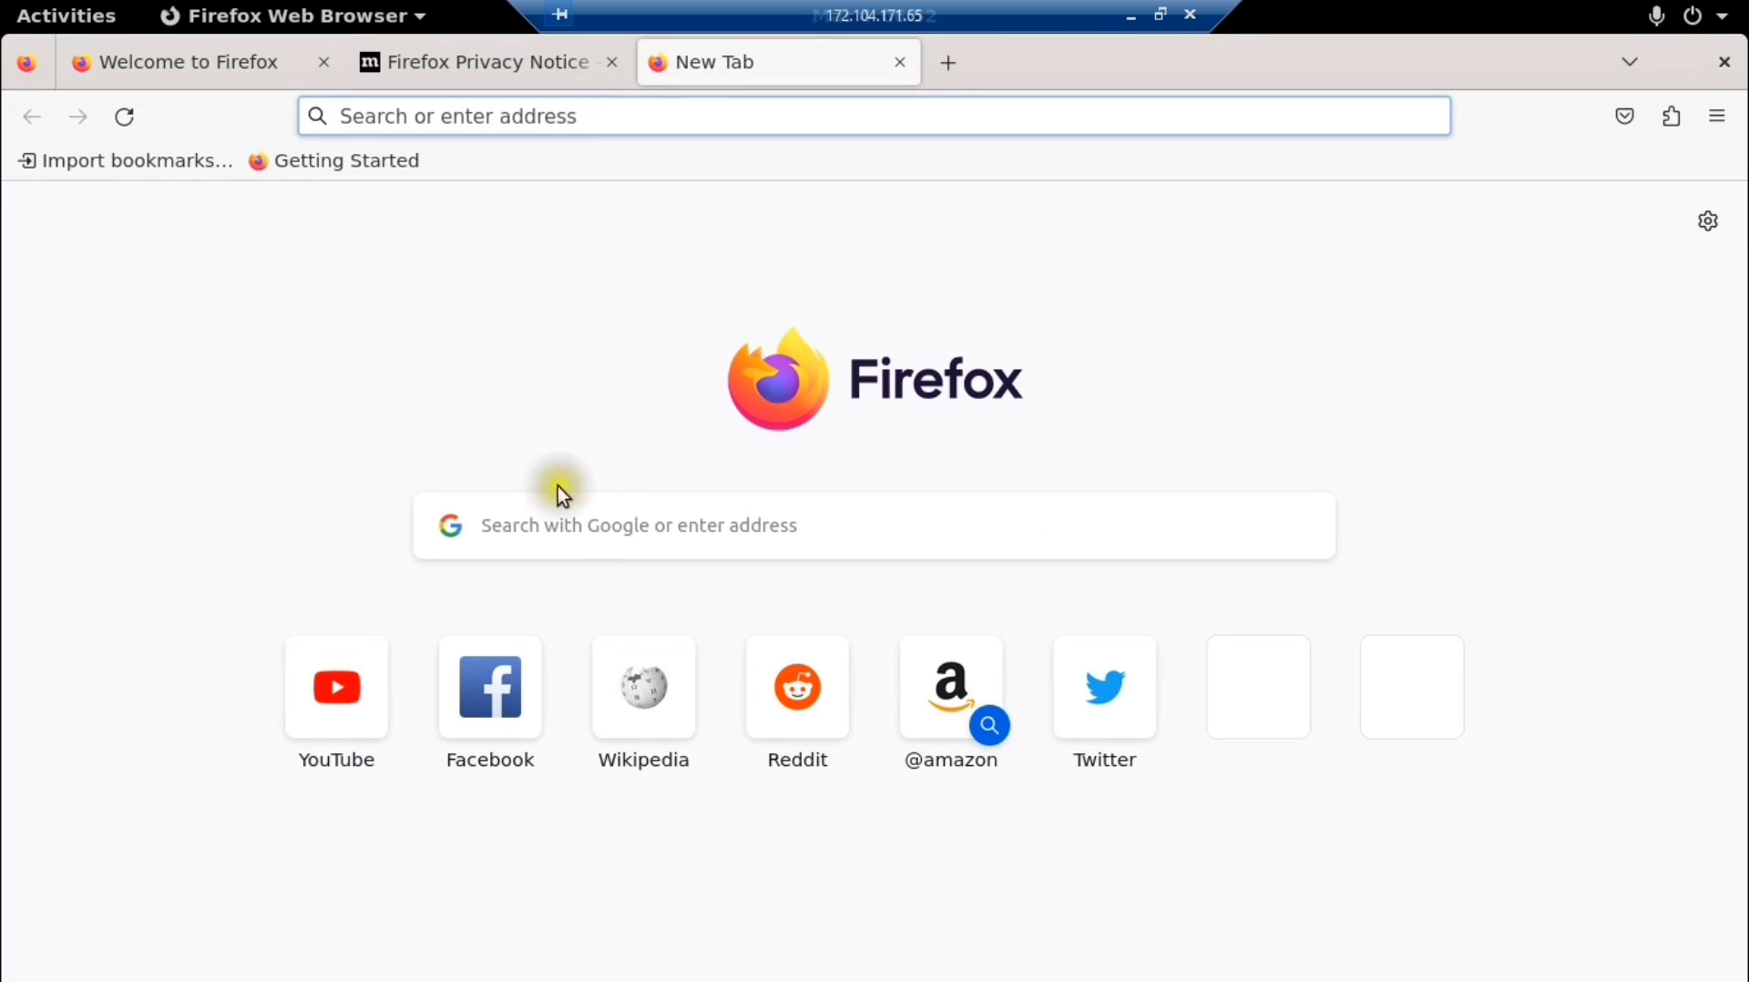
click(601, 538)
text(ookla)
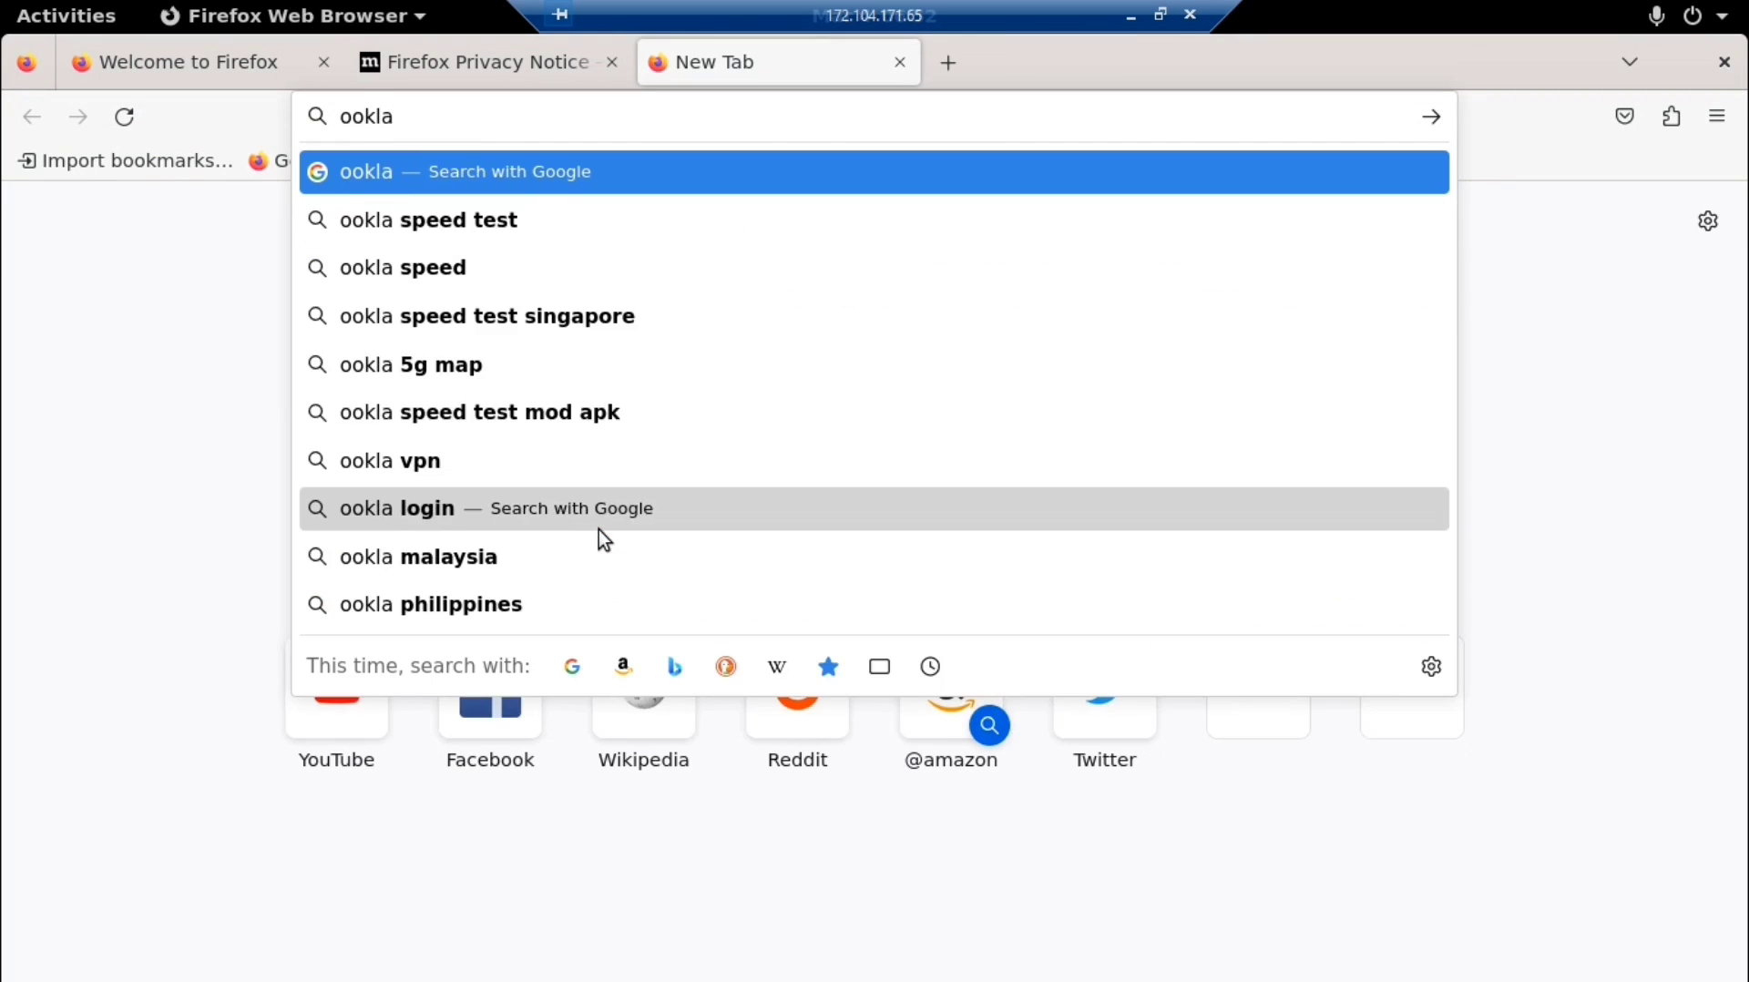
key(Return)
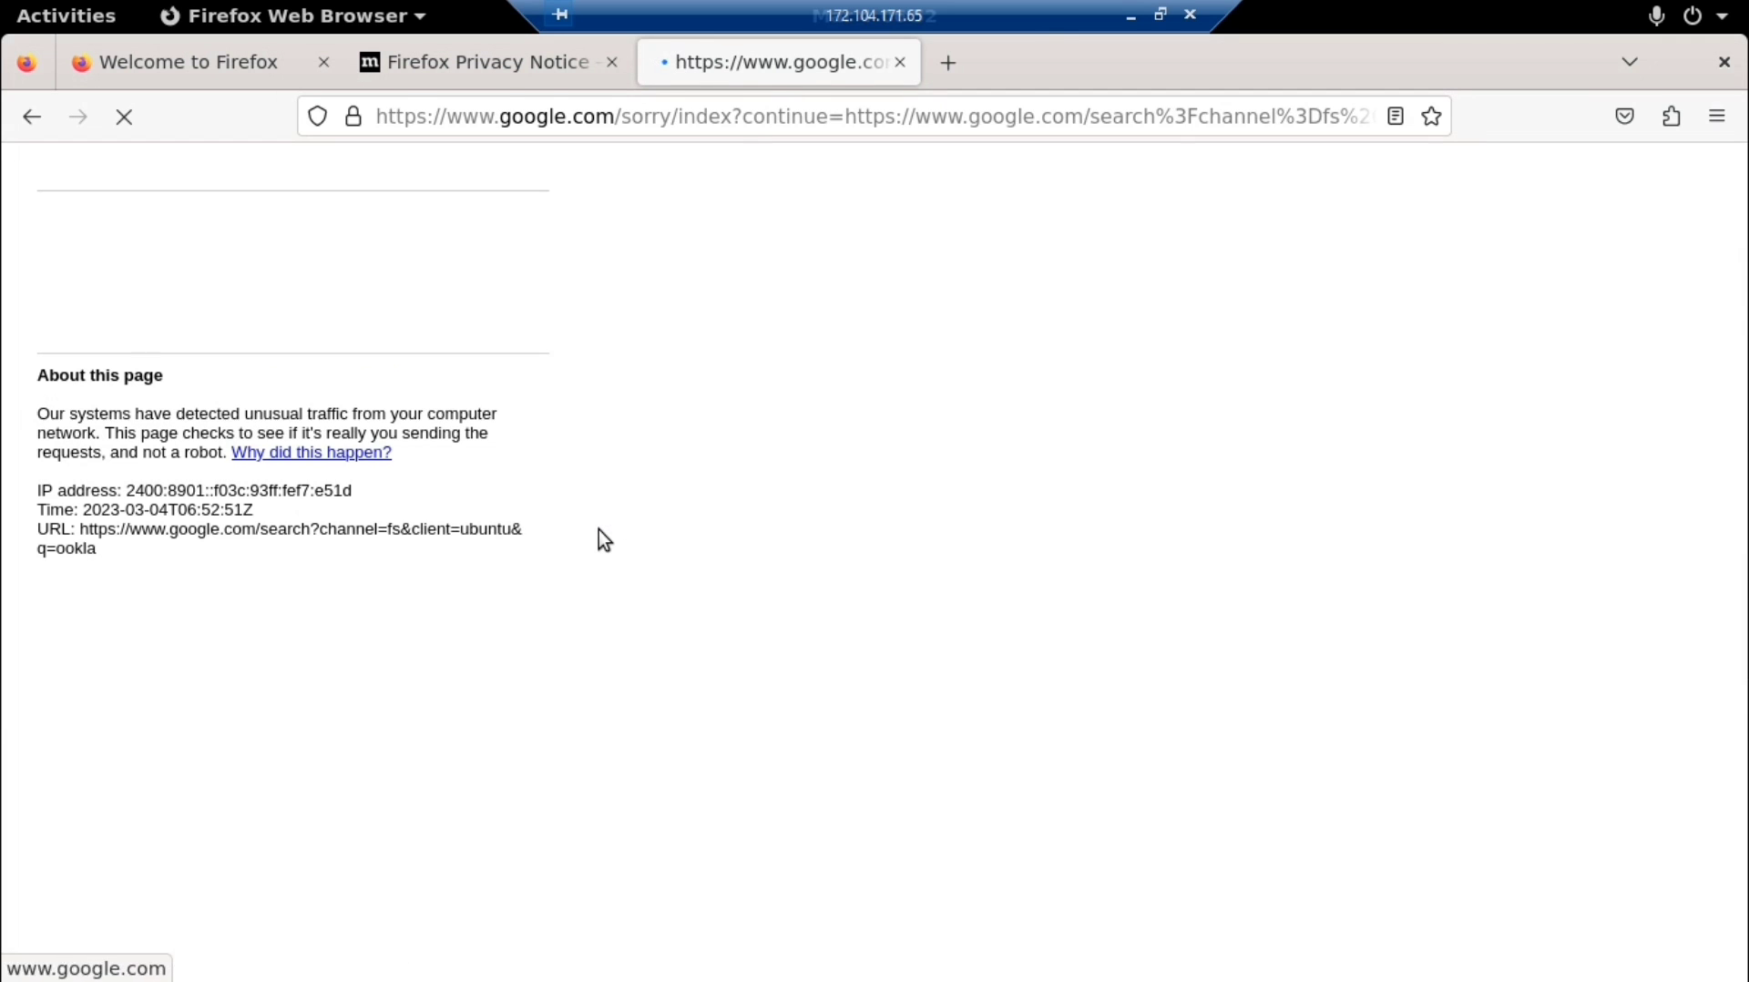
Pass the reCAPTCHA bus-image check and open the Speedtest by Ookla result
click(77, 279)
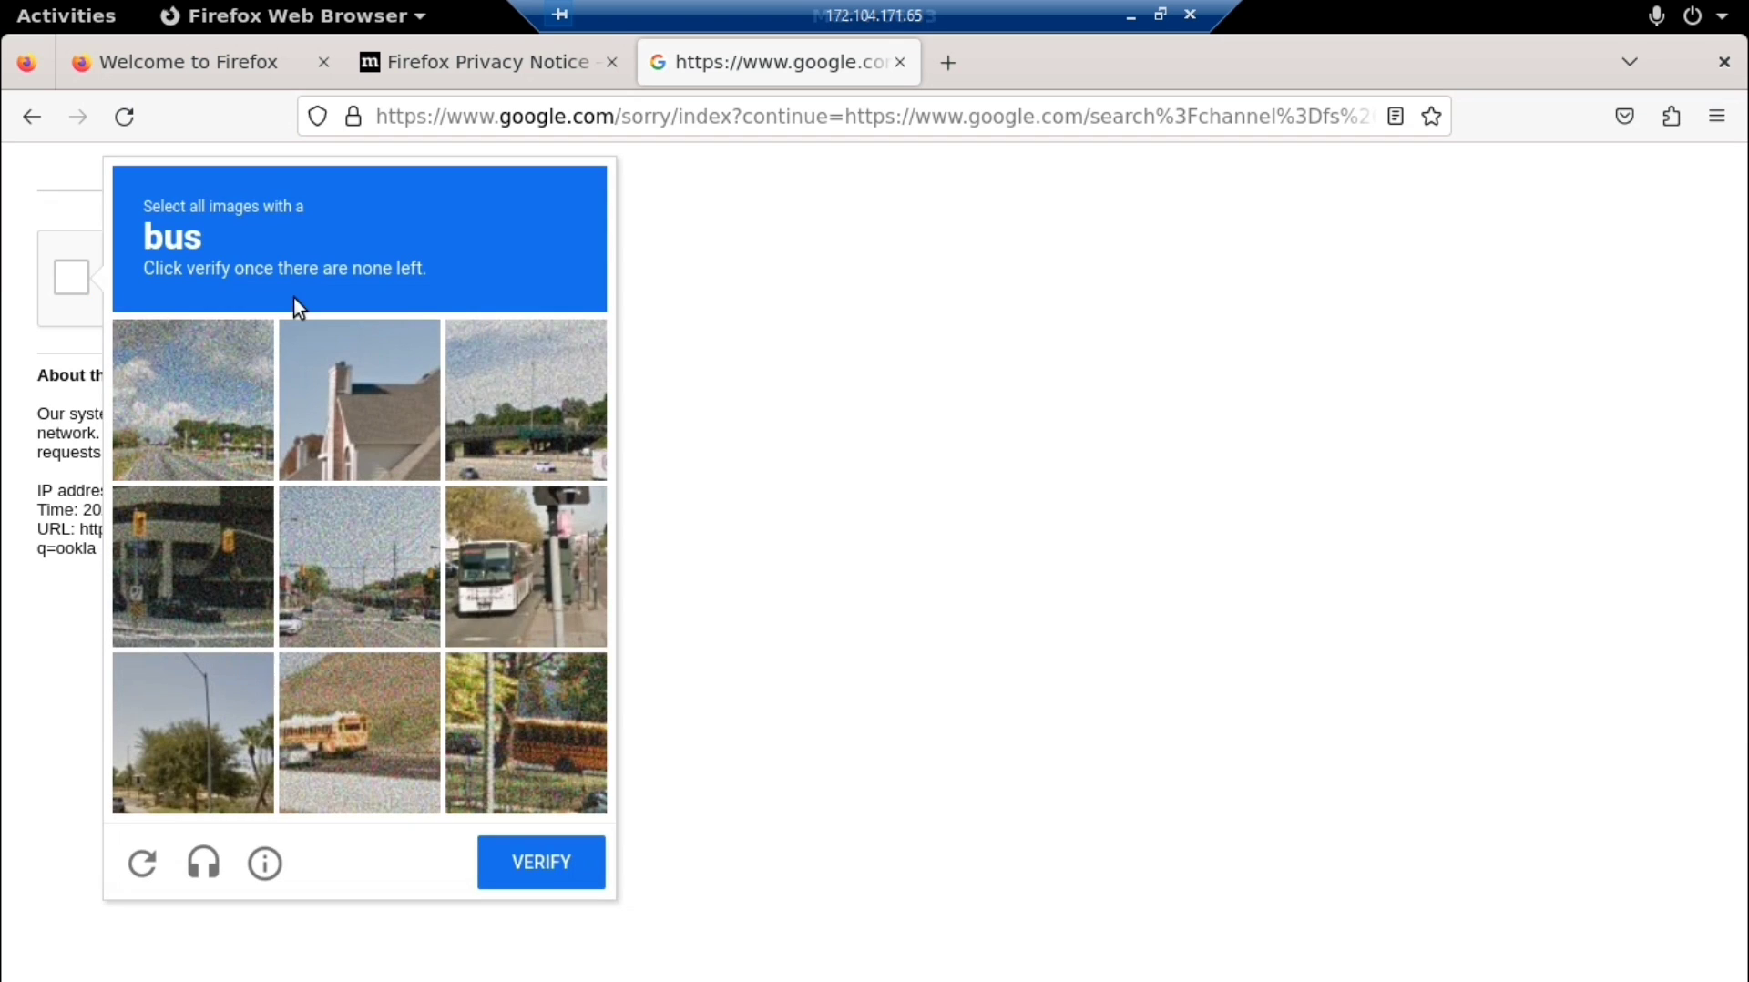
click(386, 697)
click(572, 735)
click(374, 713)
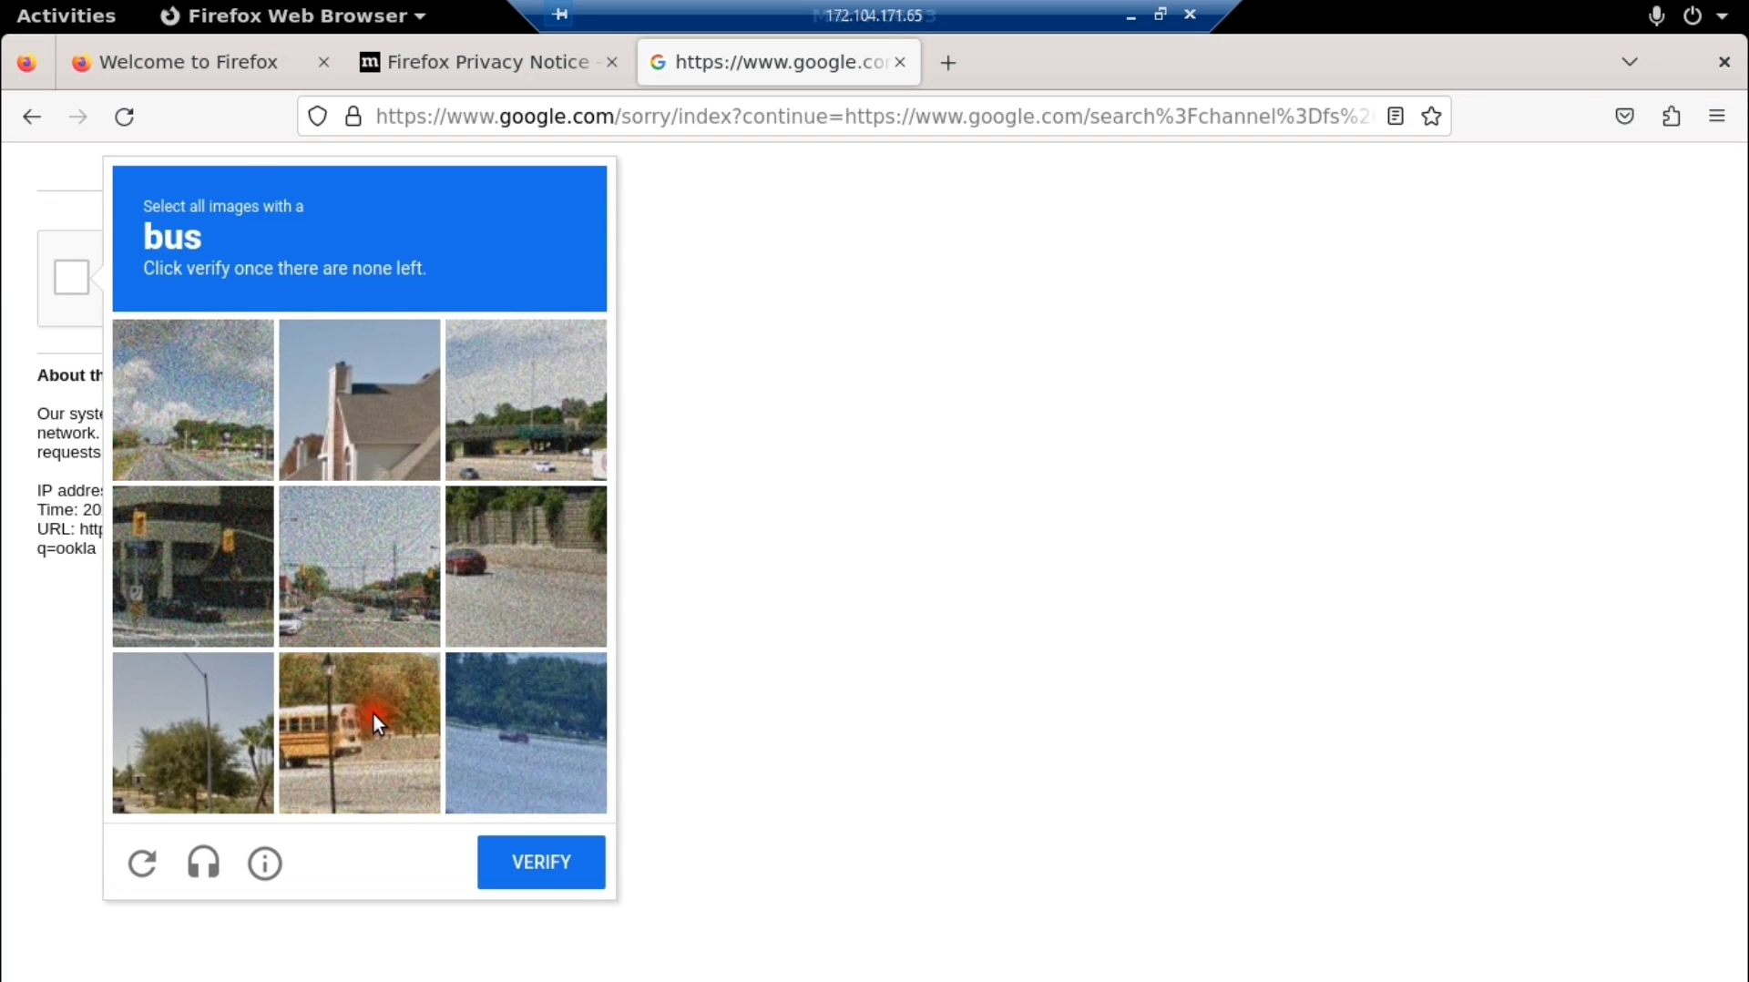
click(543, 875)
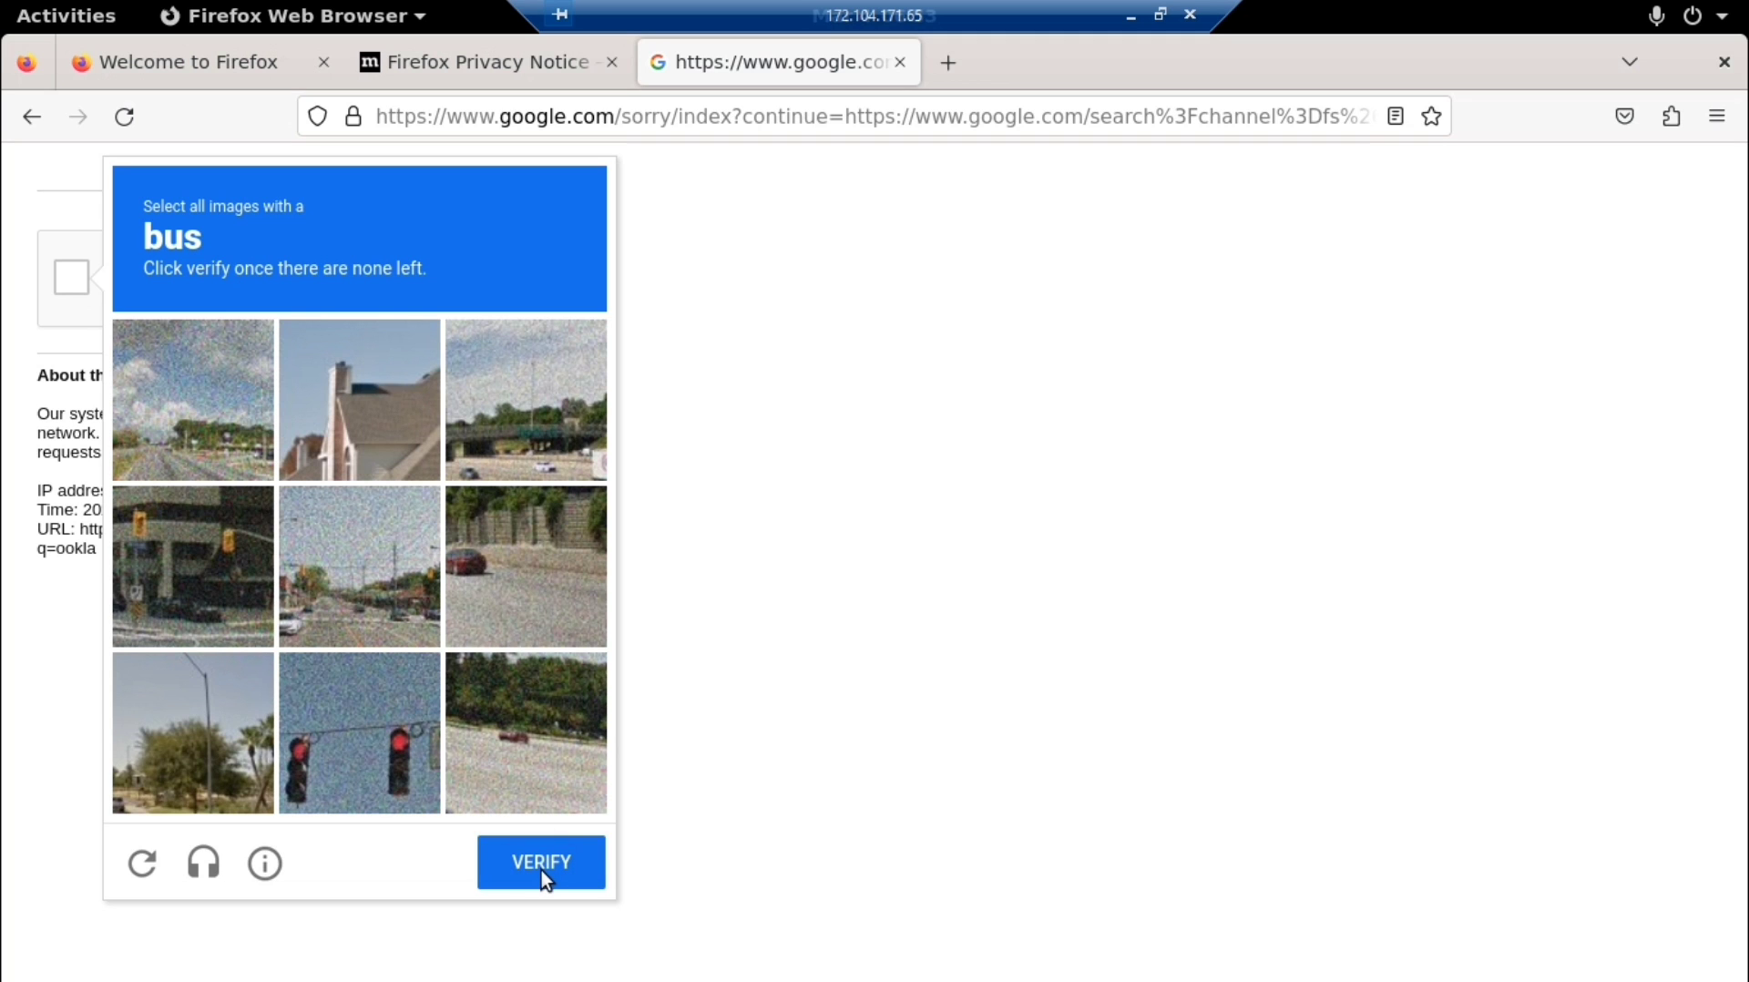
click(637, 415)
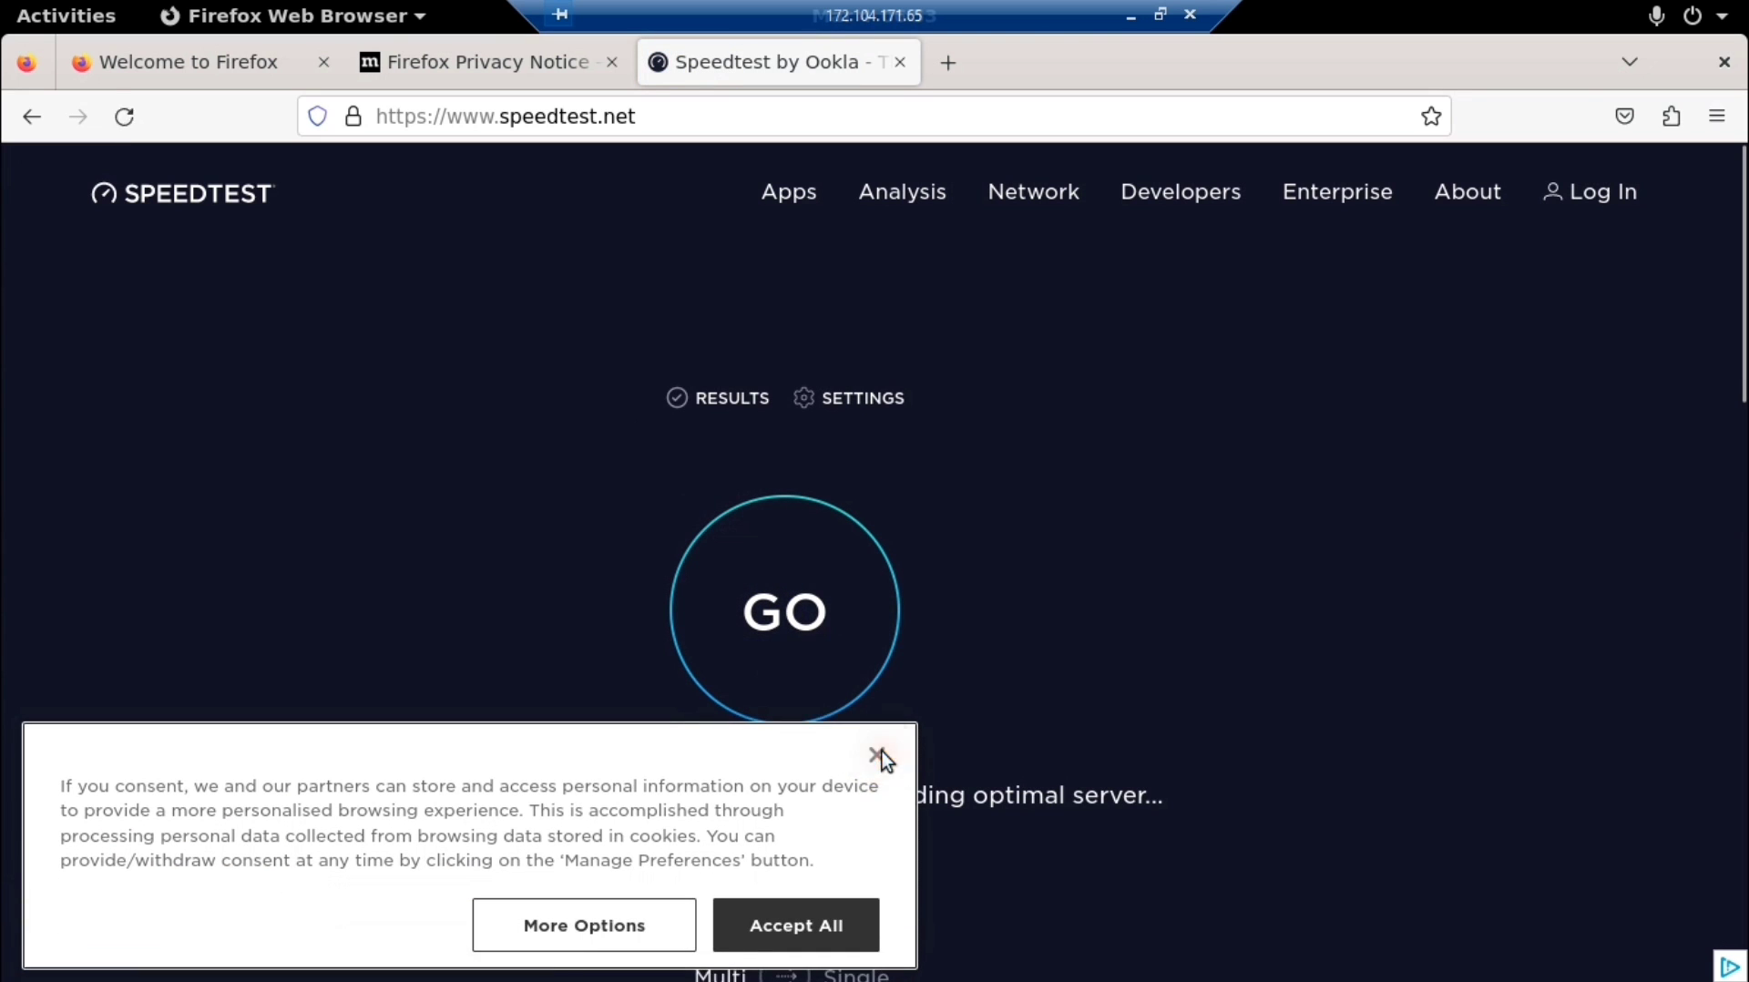
Run the speed test (278.74 Mbps down, 321.54 Mbps up), then minimize the remote desktop
click(878, 756)
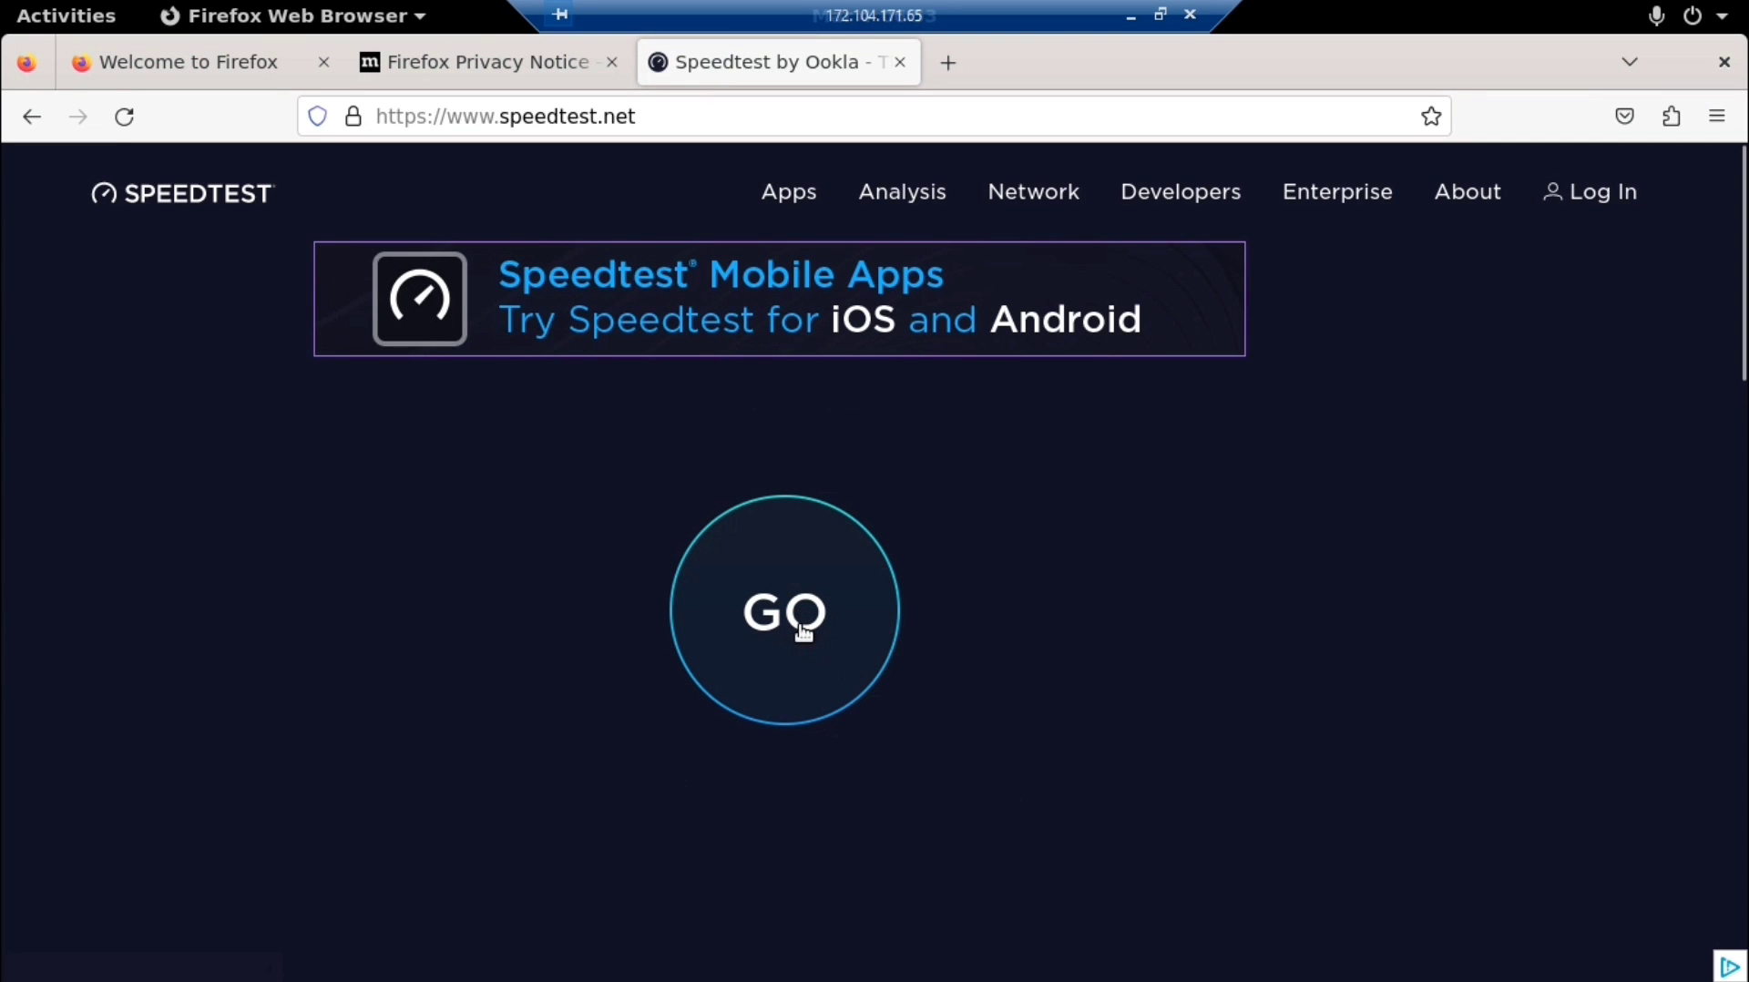
click(802, 631)
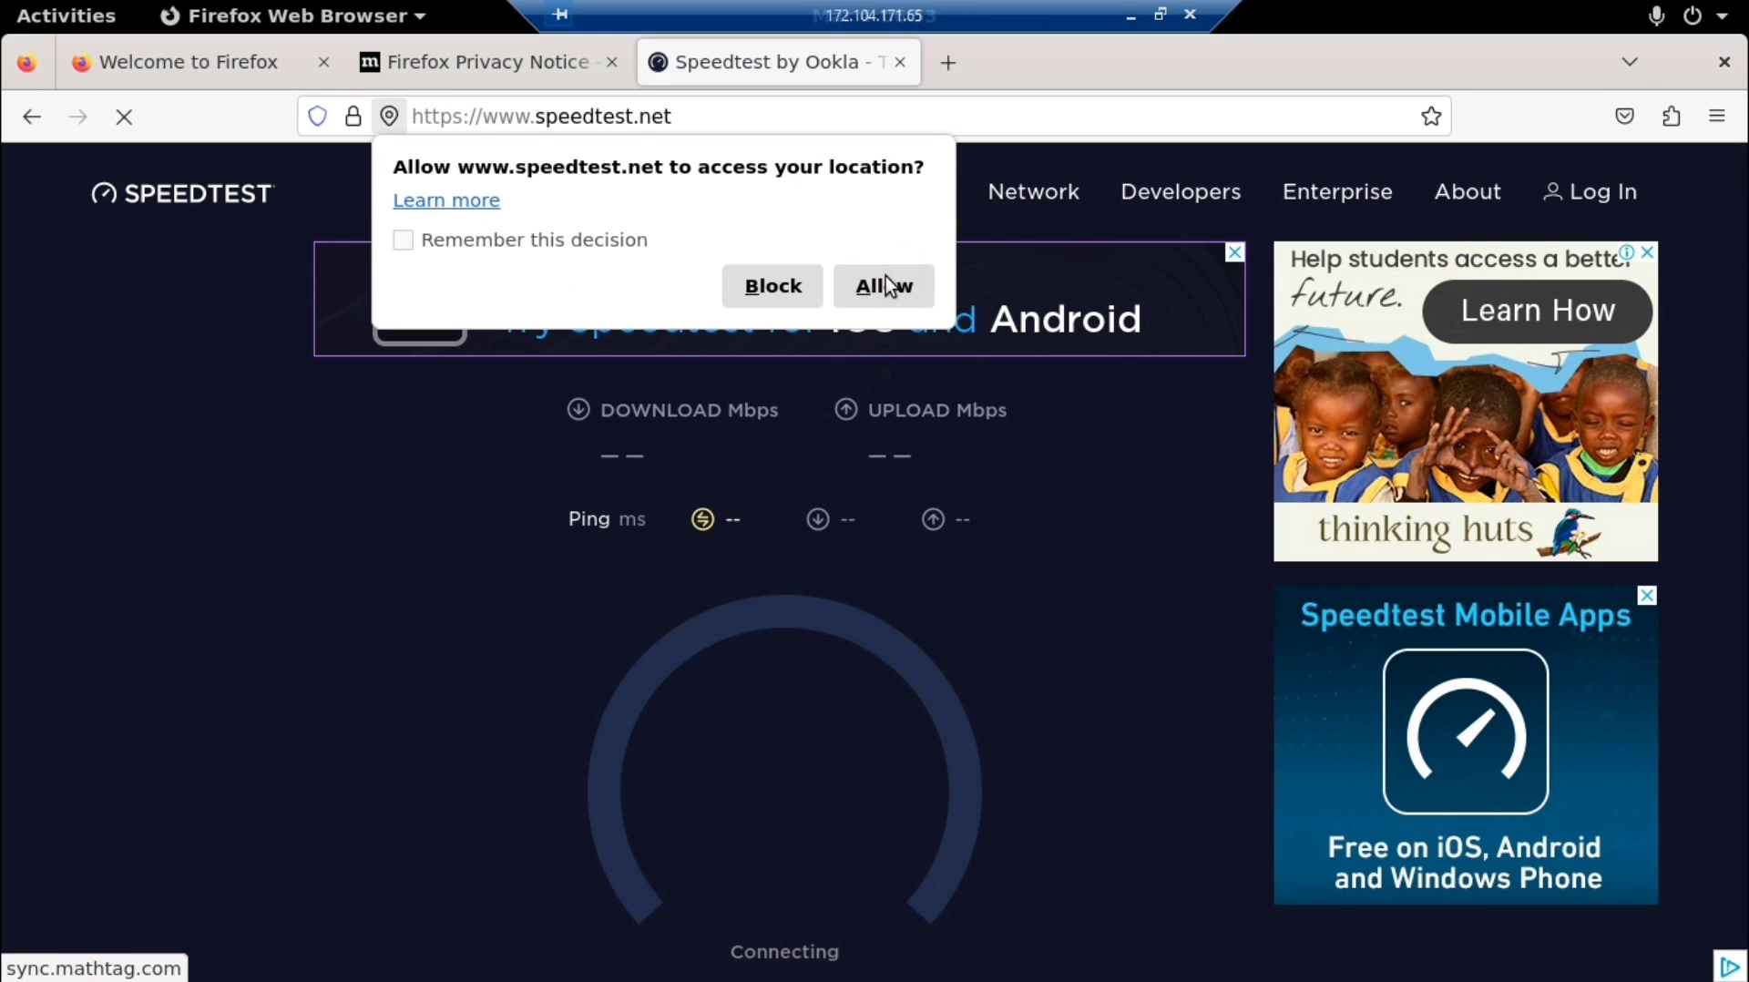
click(885, 285)
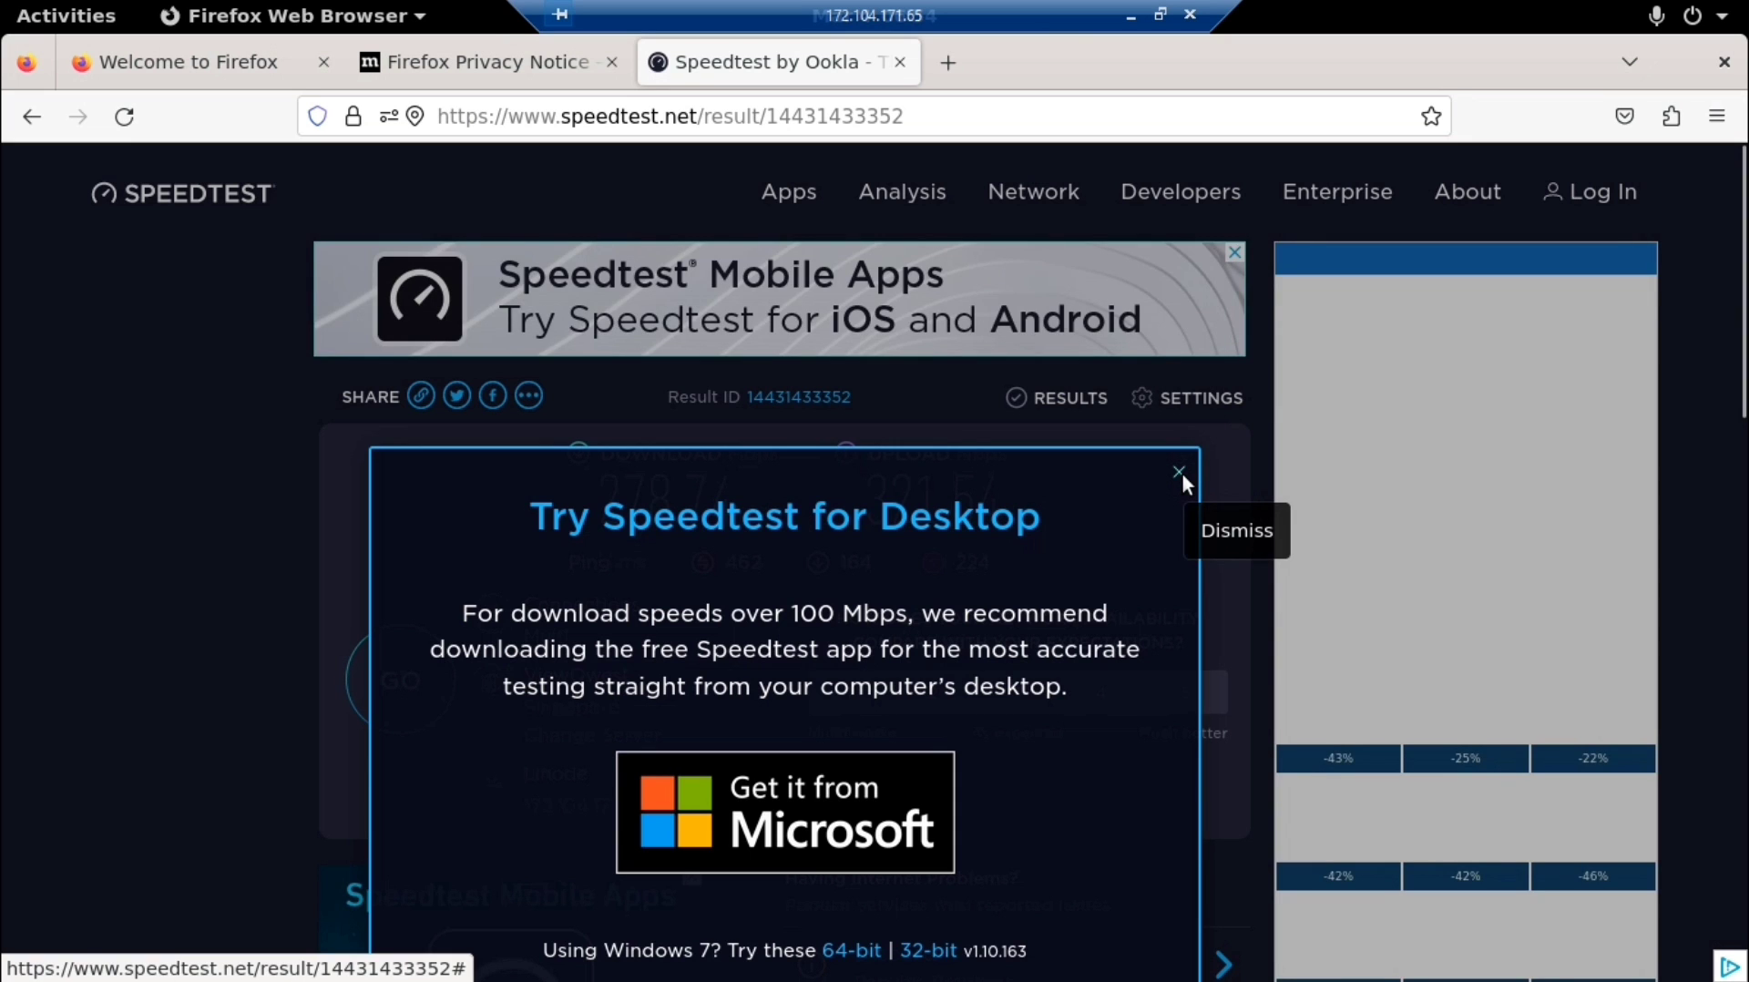
click(1179, 472)
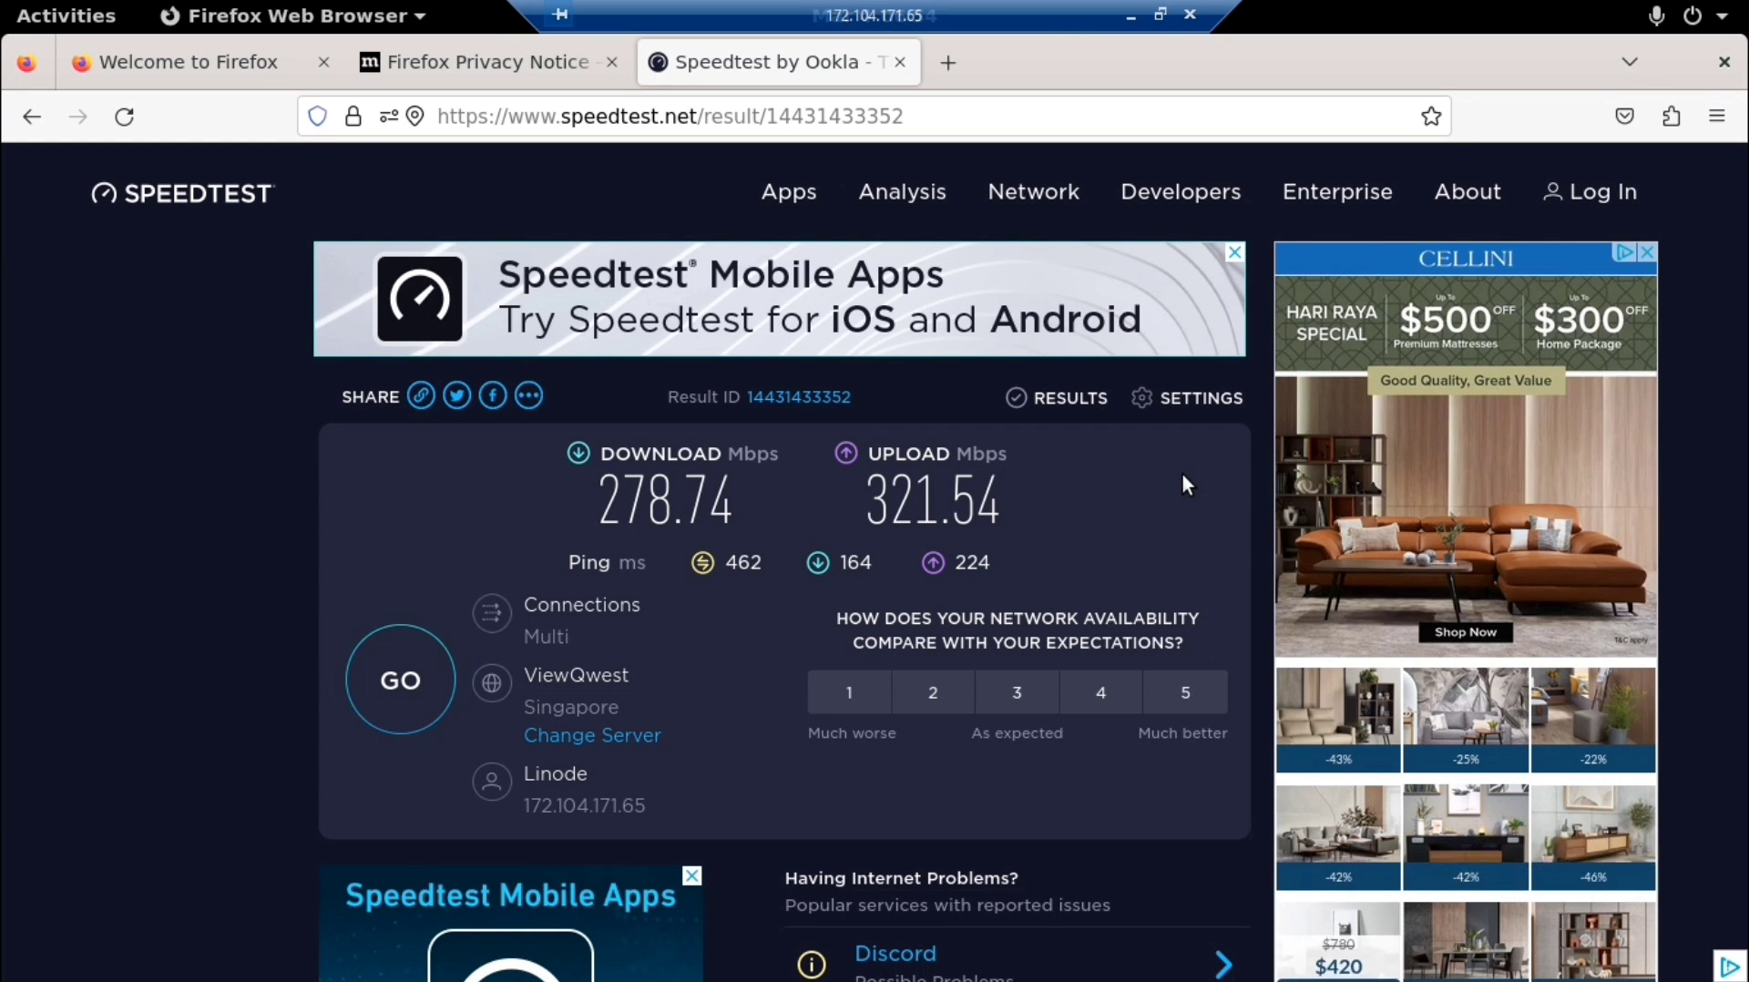
click(1131, 16)
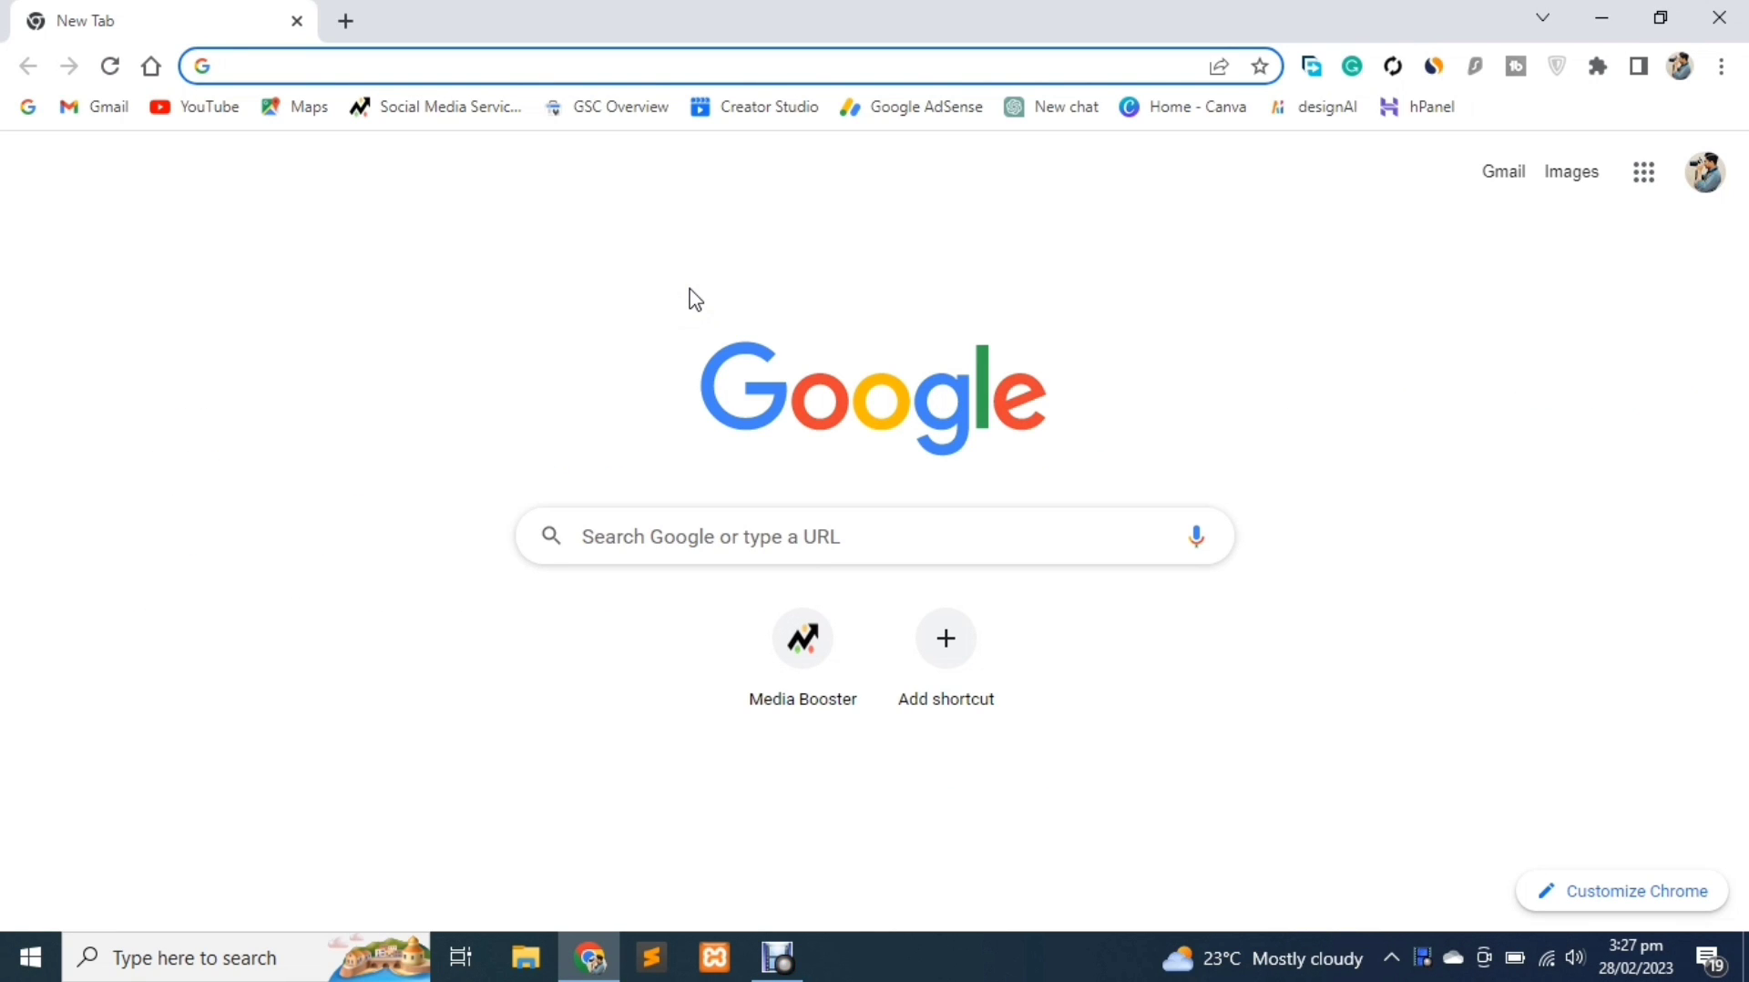
Search Google for 'linode', open linode.com and start the Sign Up flow
click(679, 541)
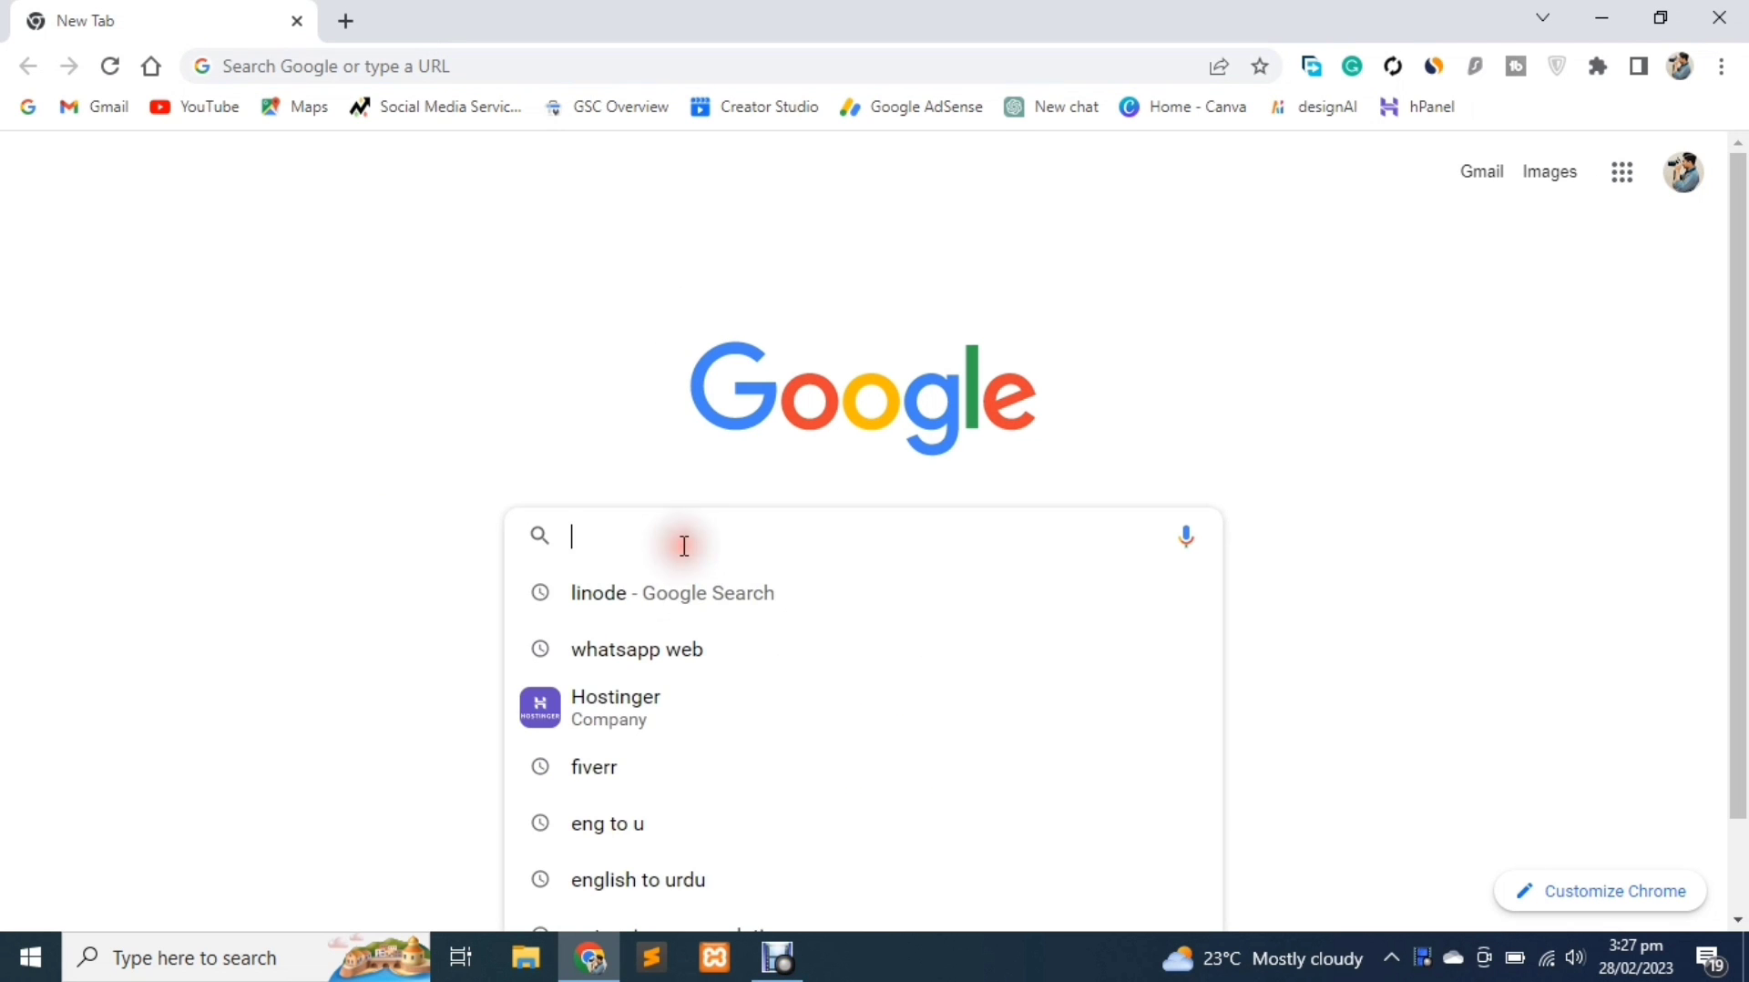
text(linode)
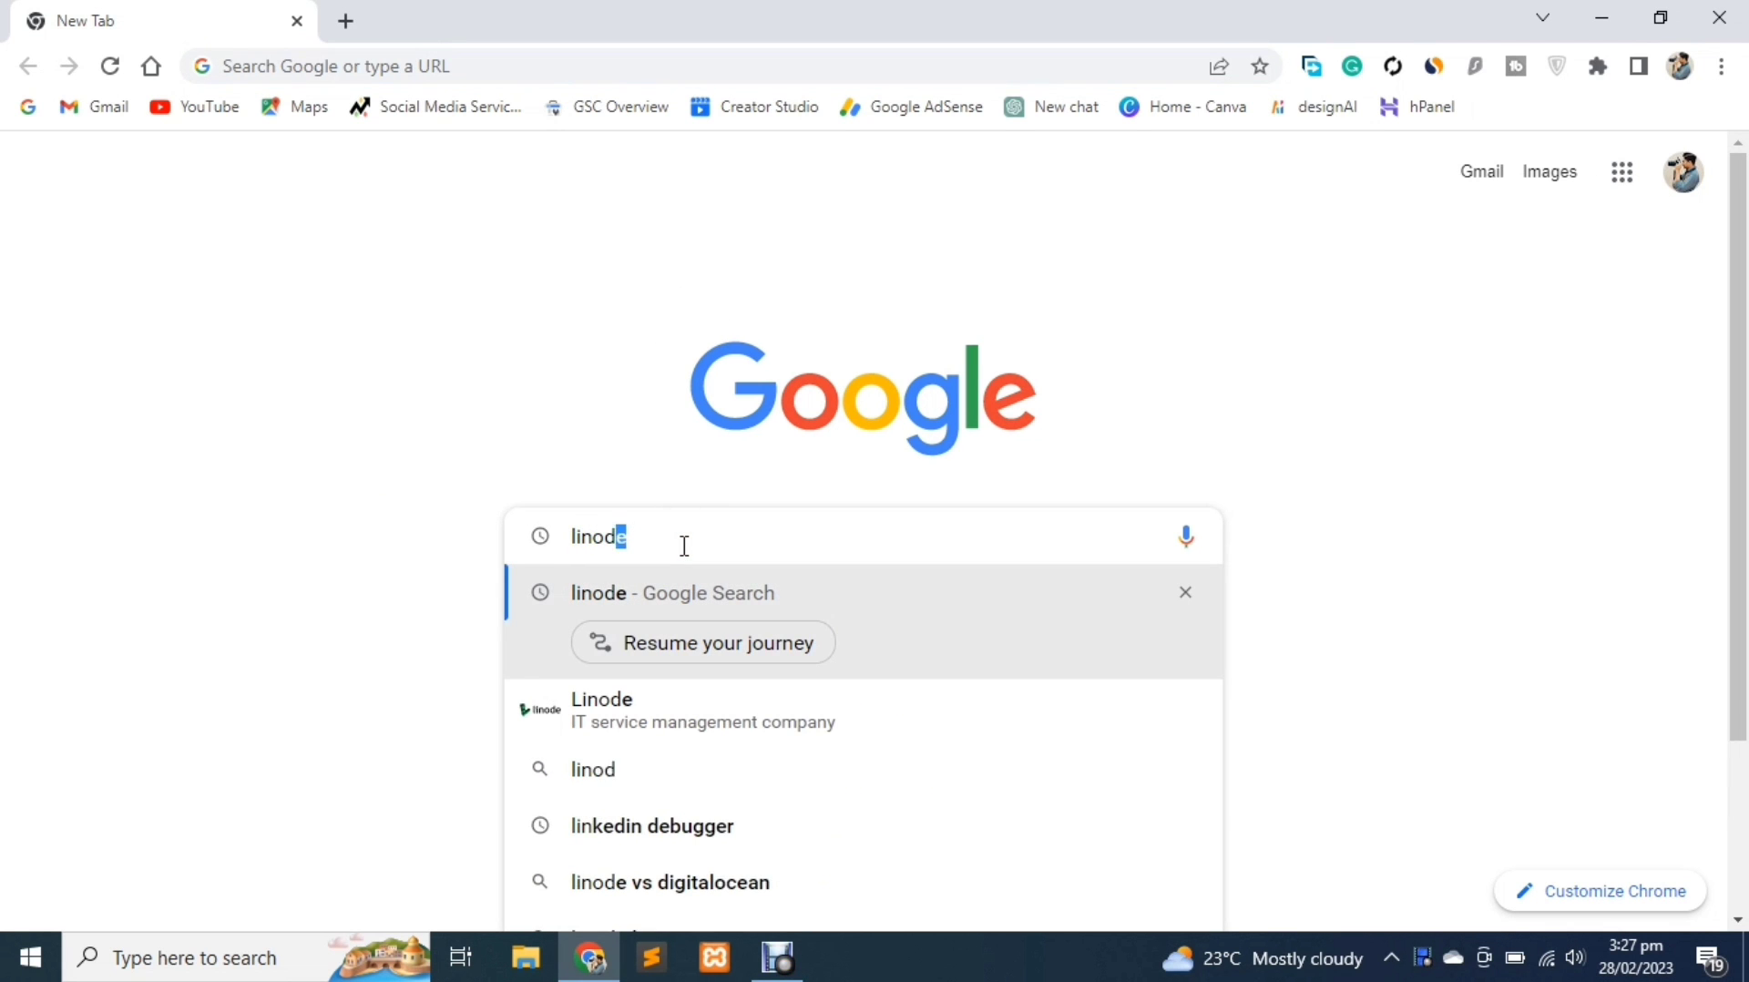
key(Return)
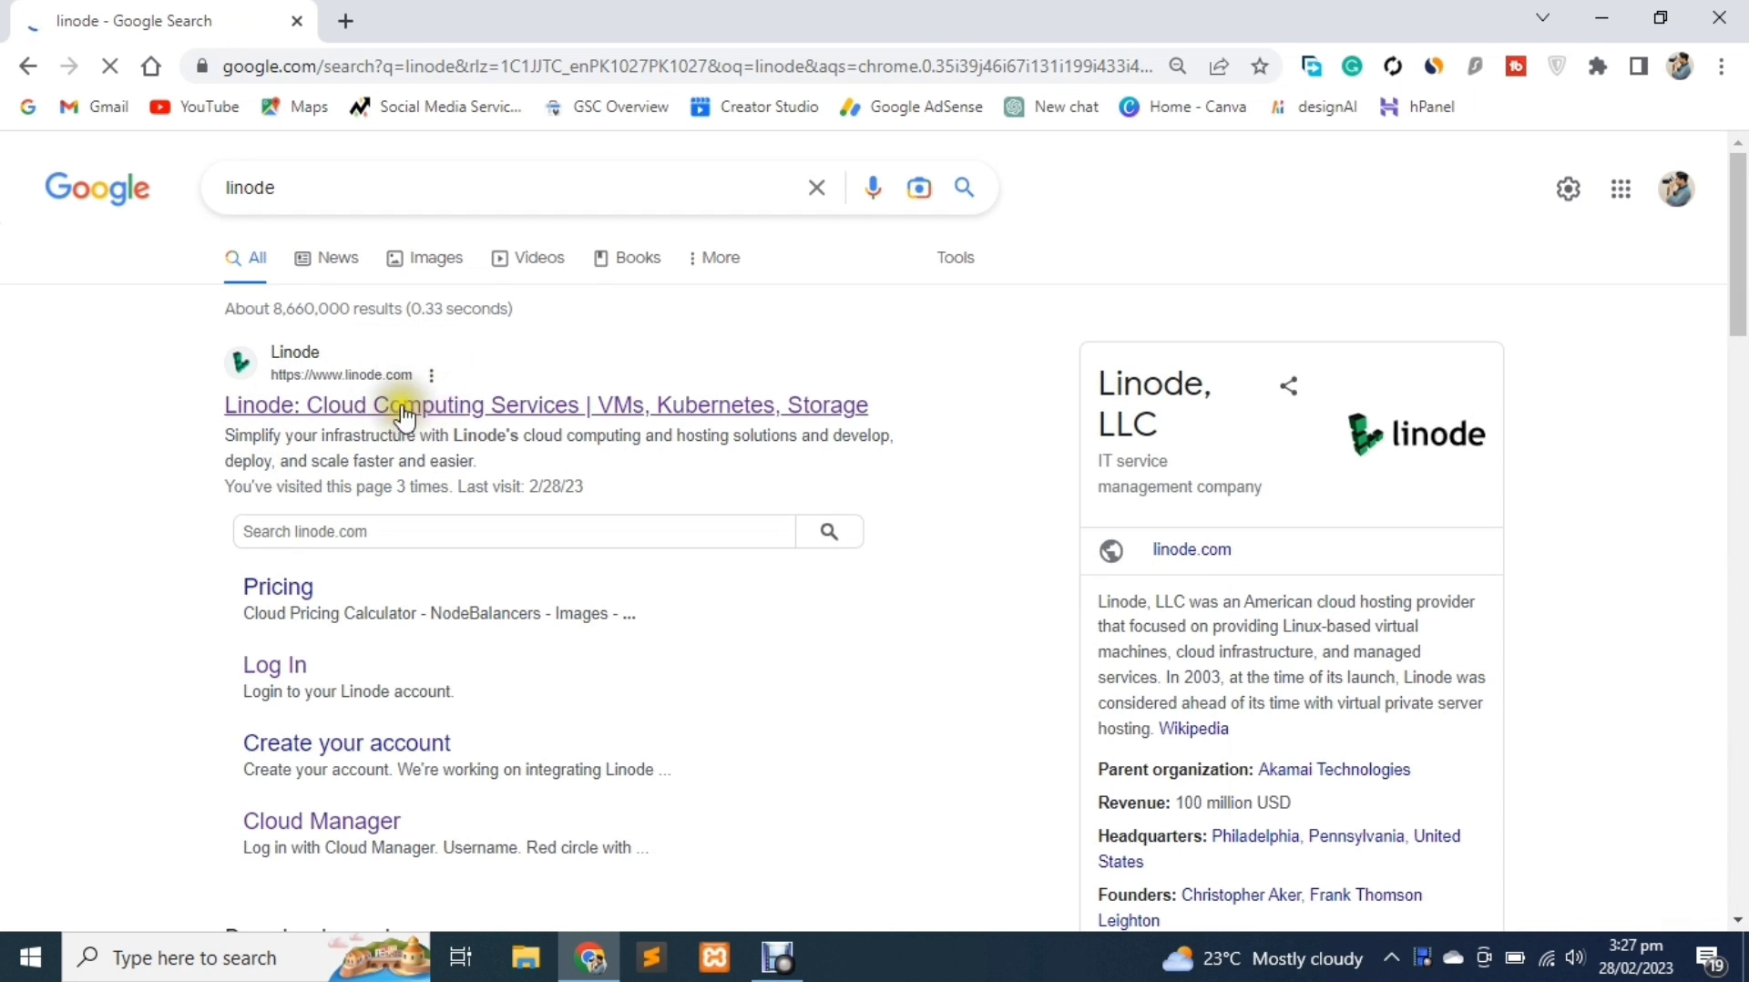
click(413, 405)
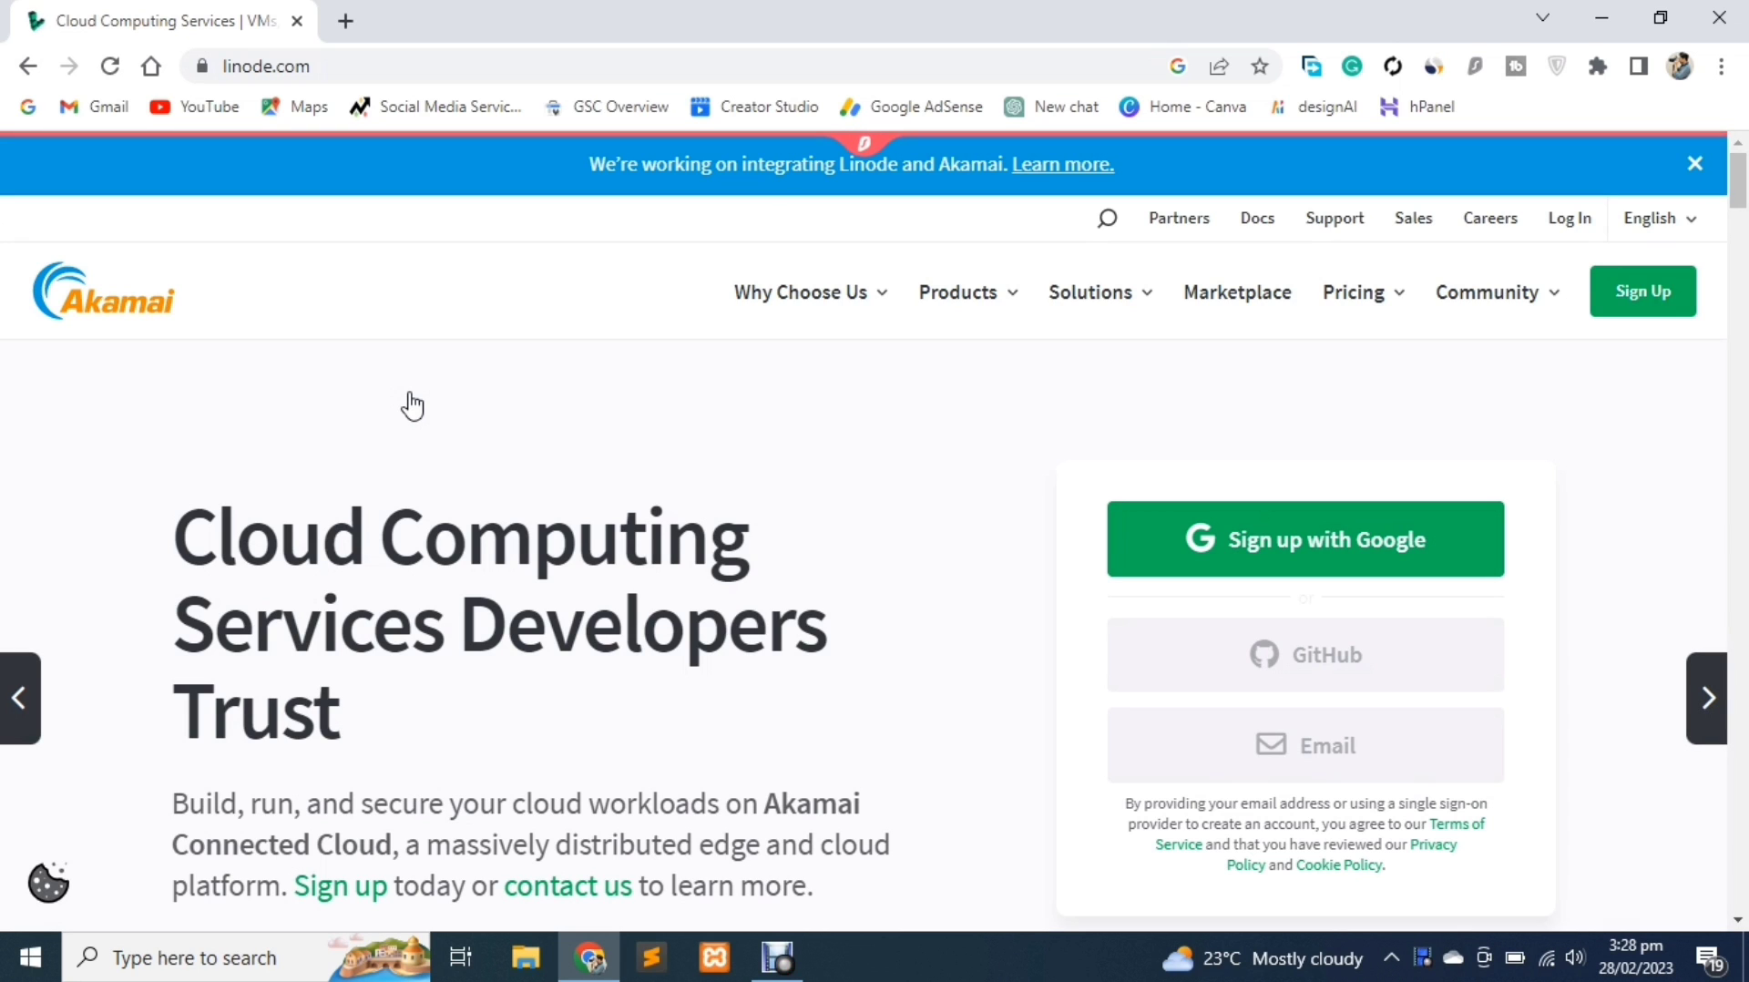
click(1644, 313)
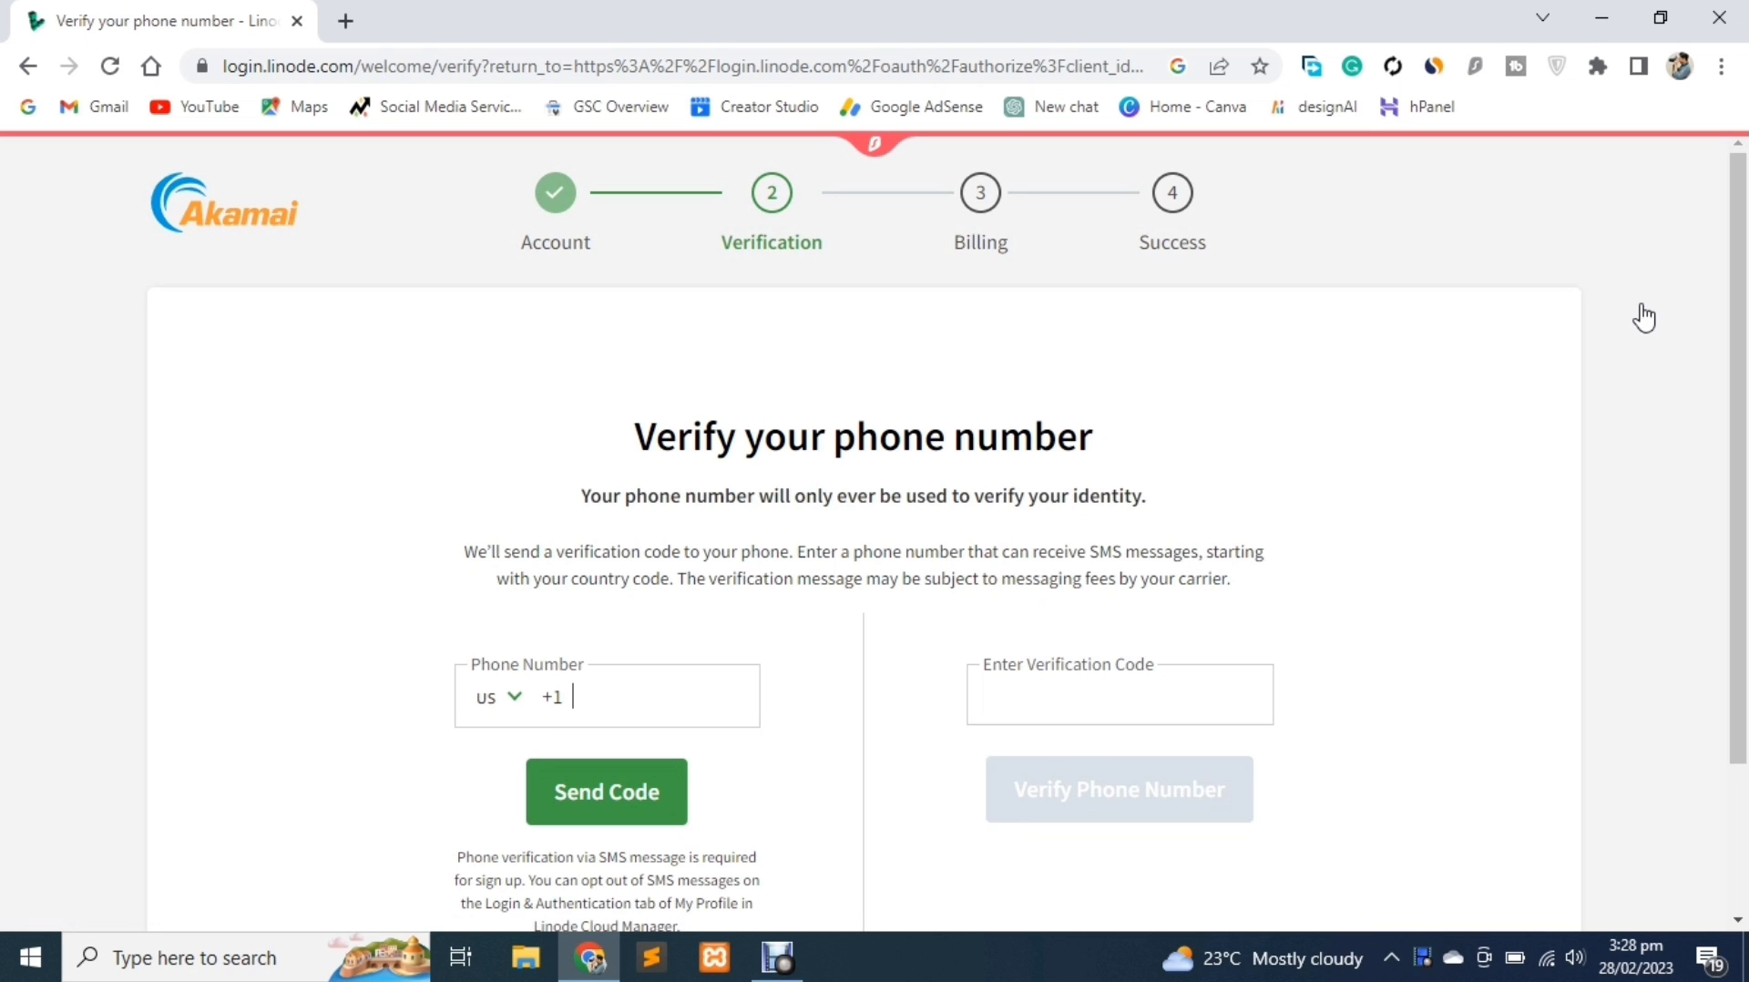
Select Pakistan +92, enter the phone number, and verify it with the SMS code
scroll(1227, 434, down, 2)
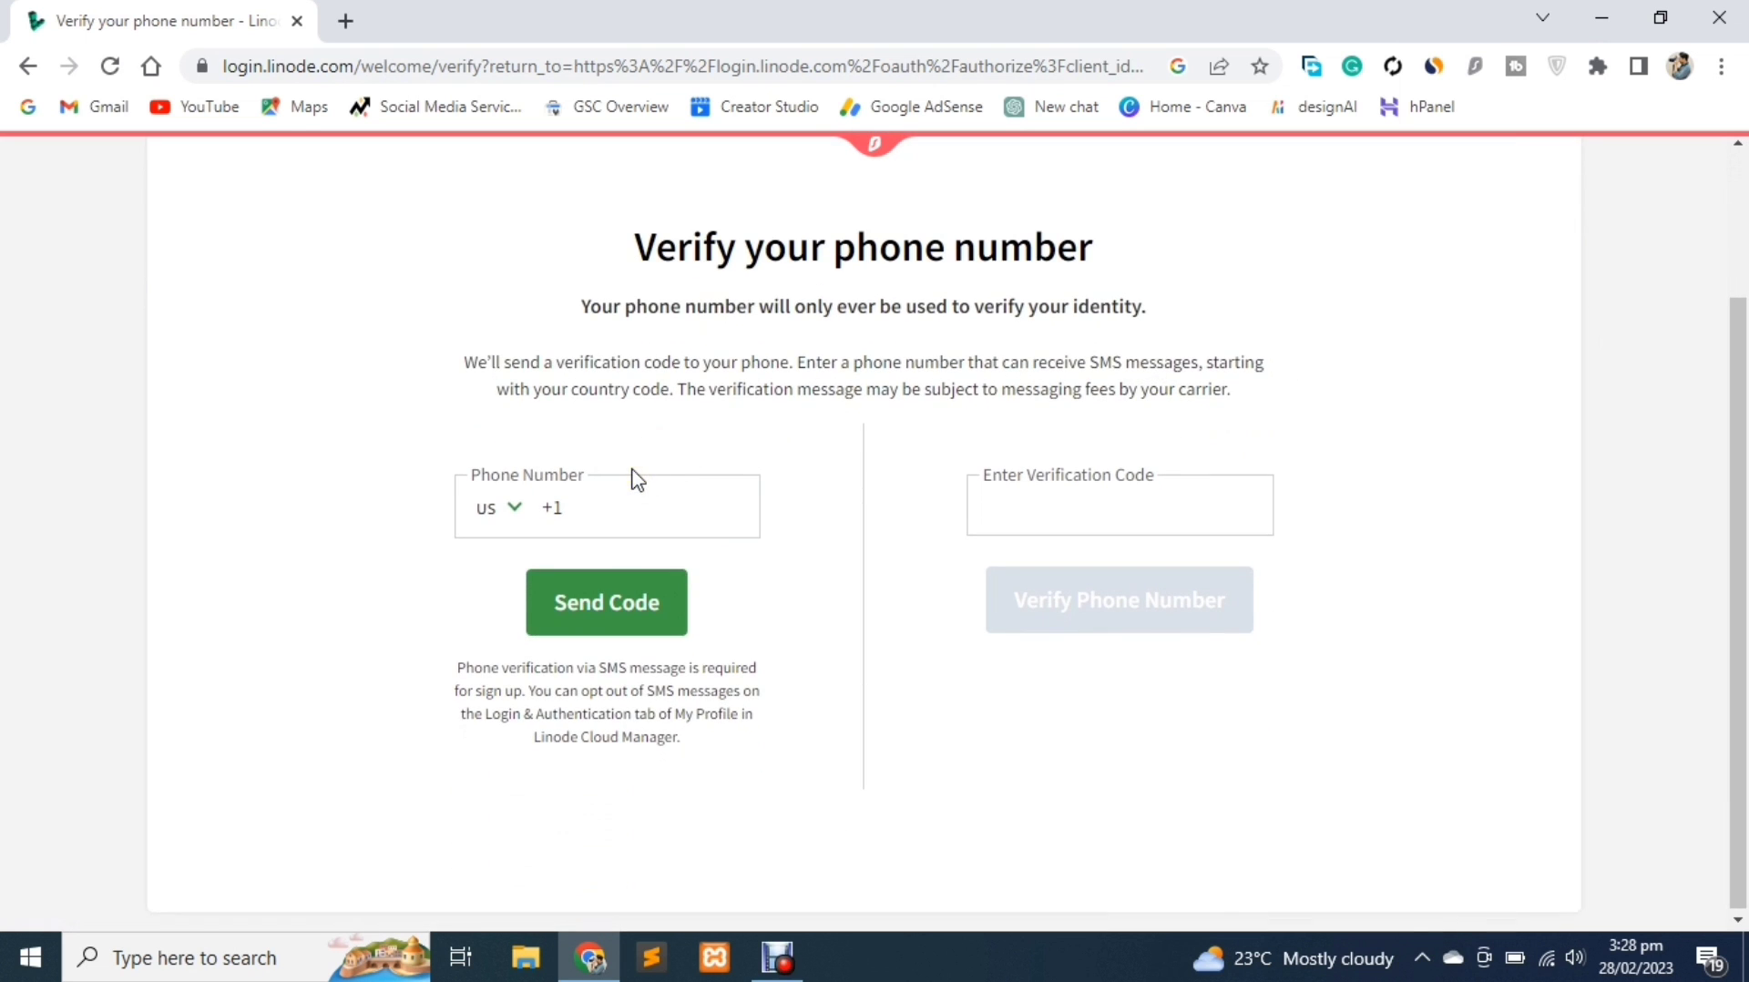
click(510, 519)
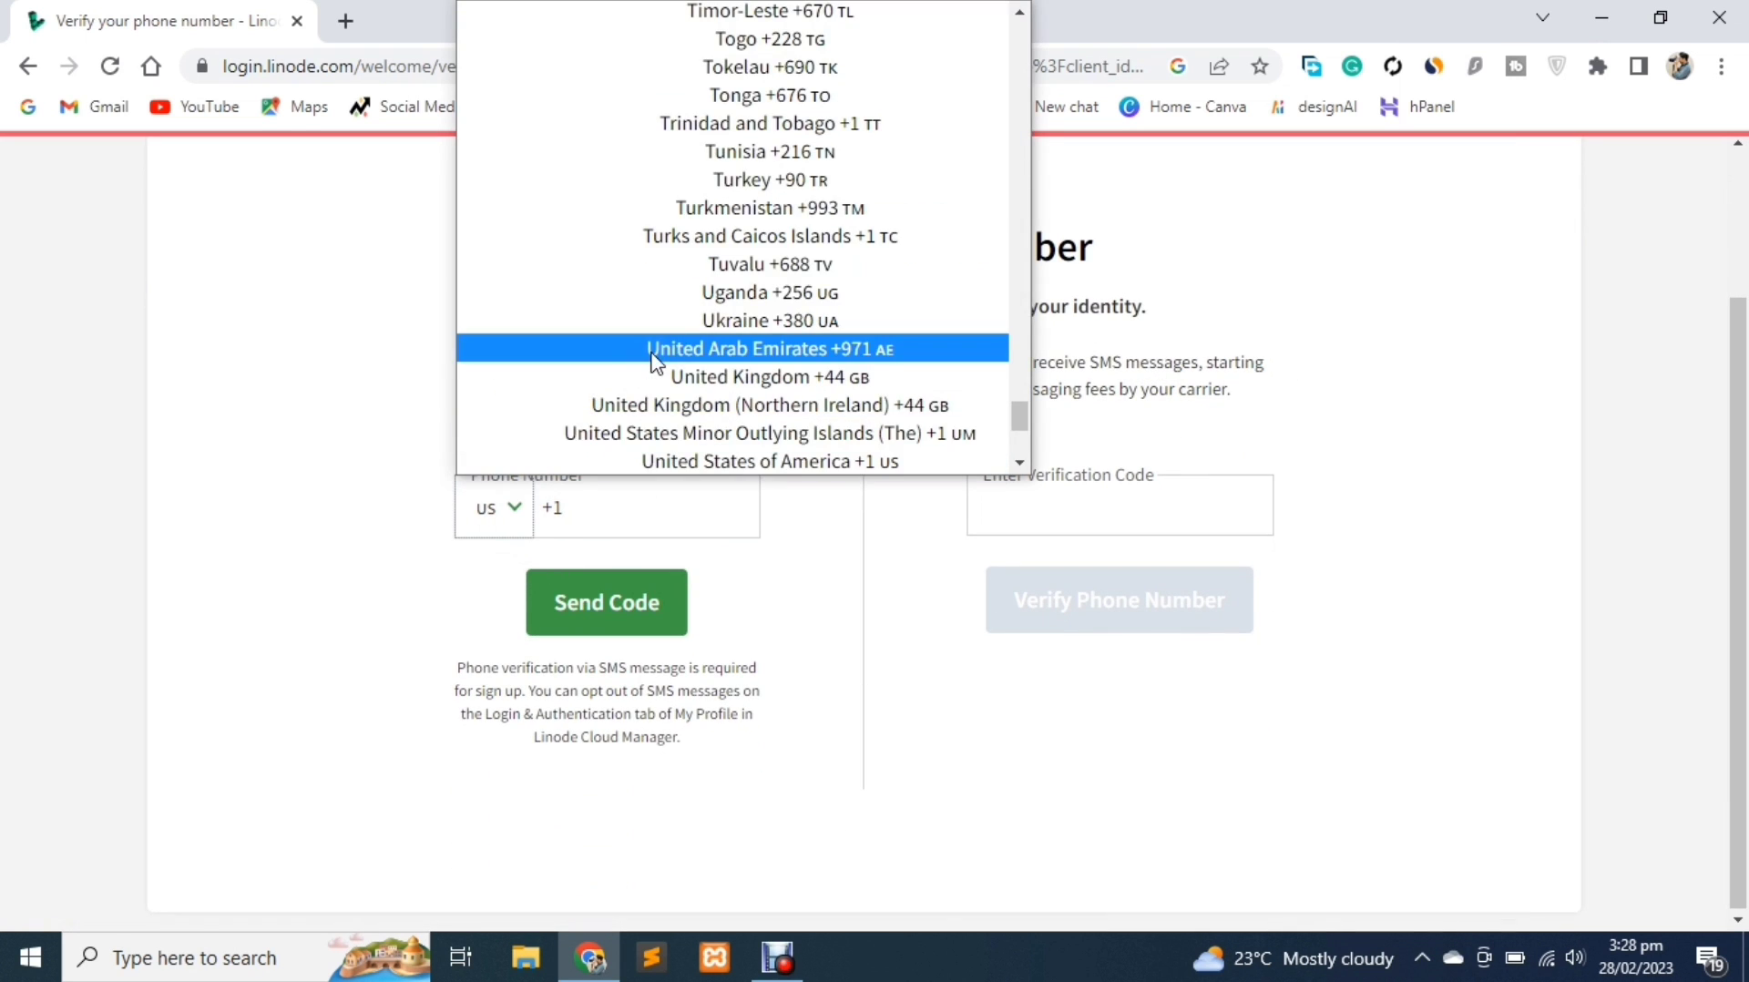
key(p)
key(Return)
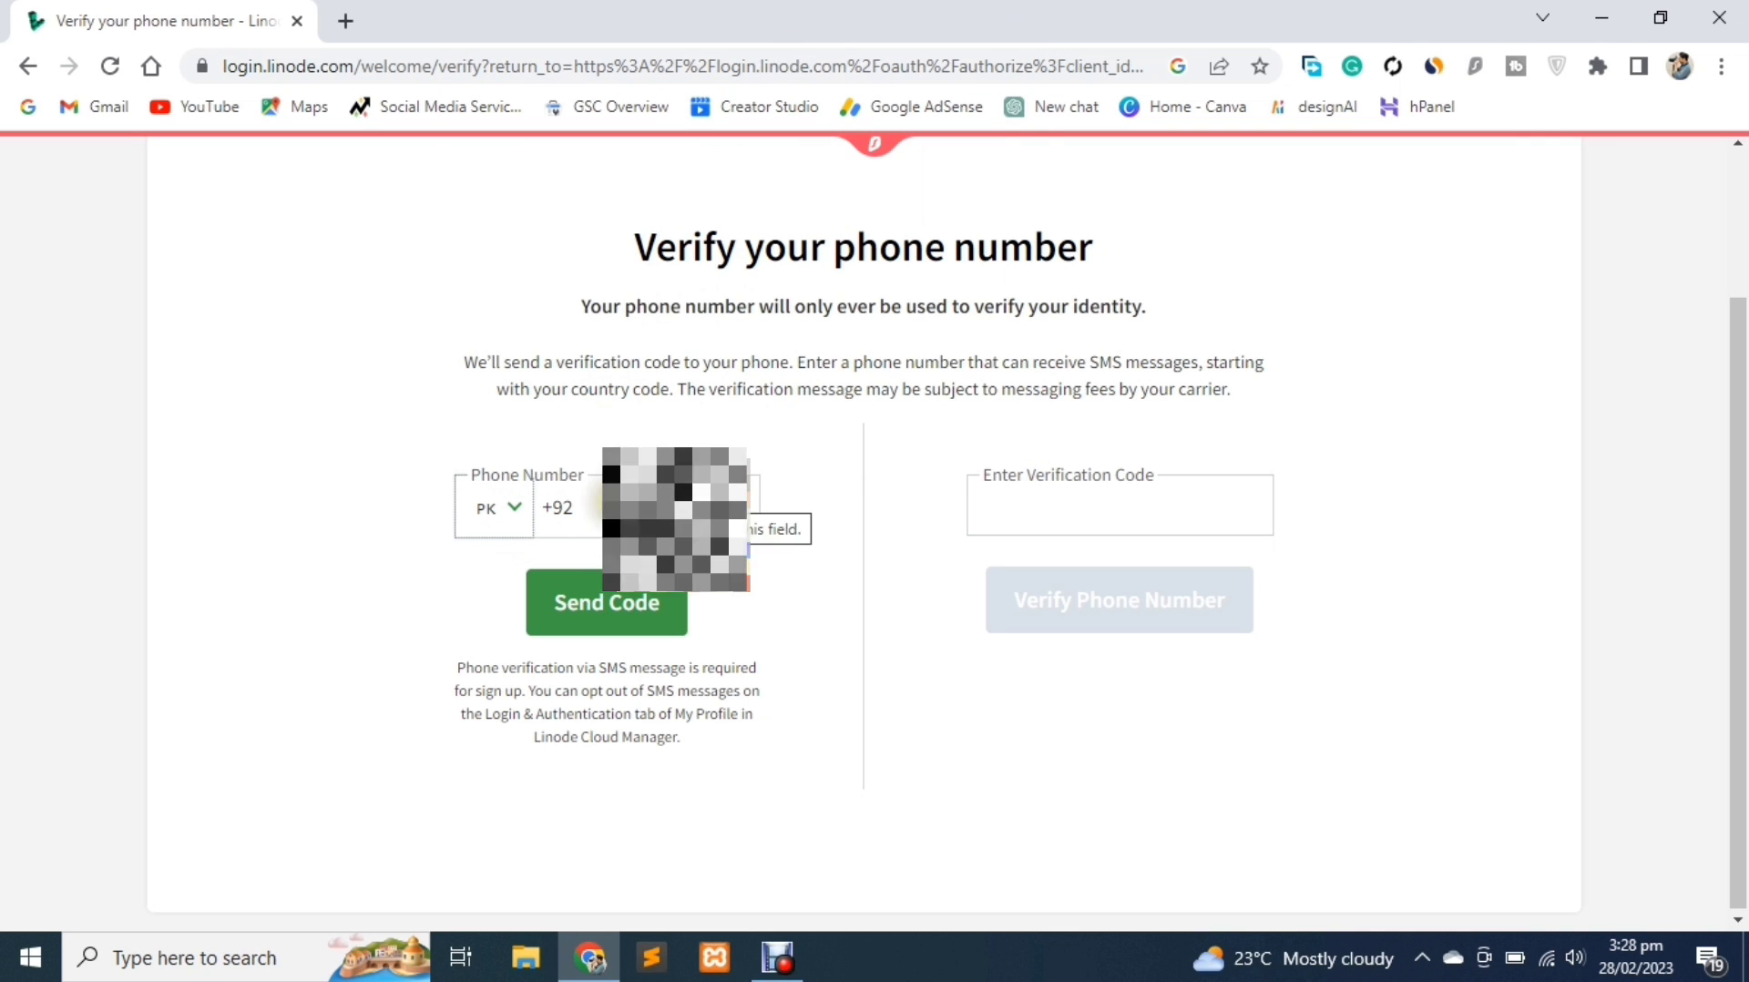
click(663, 577)
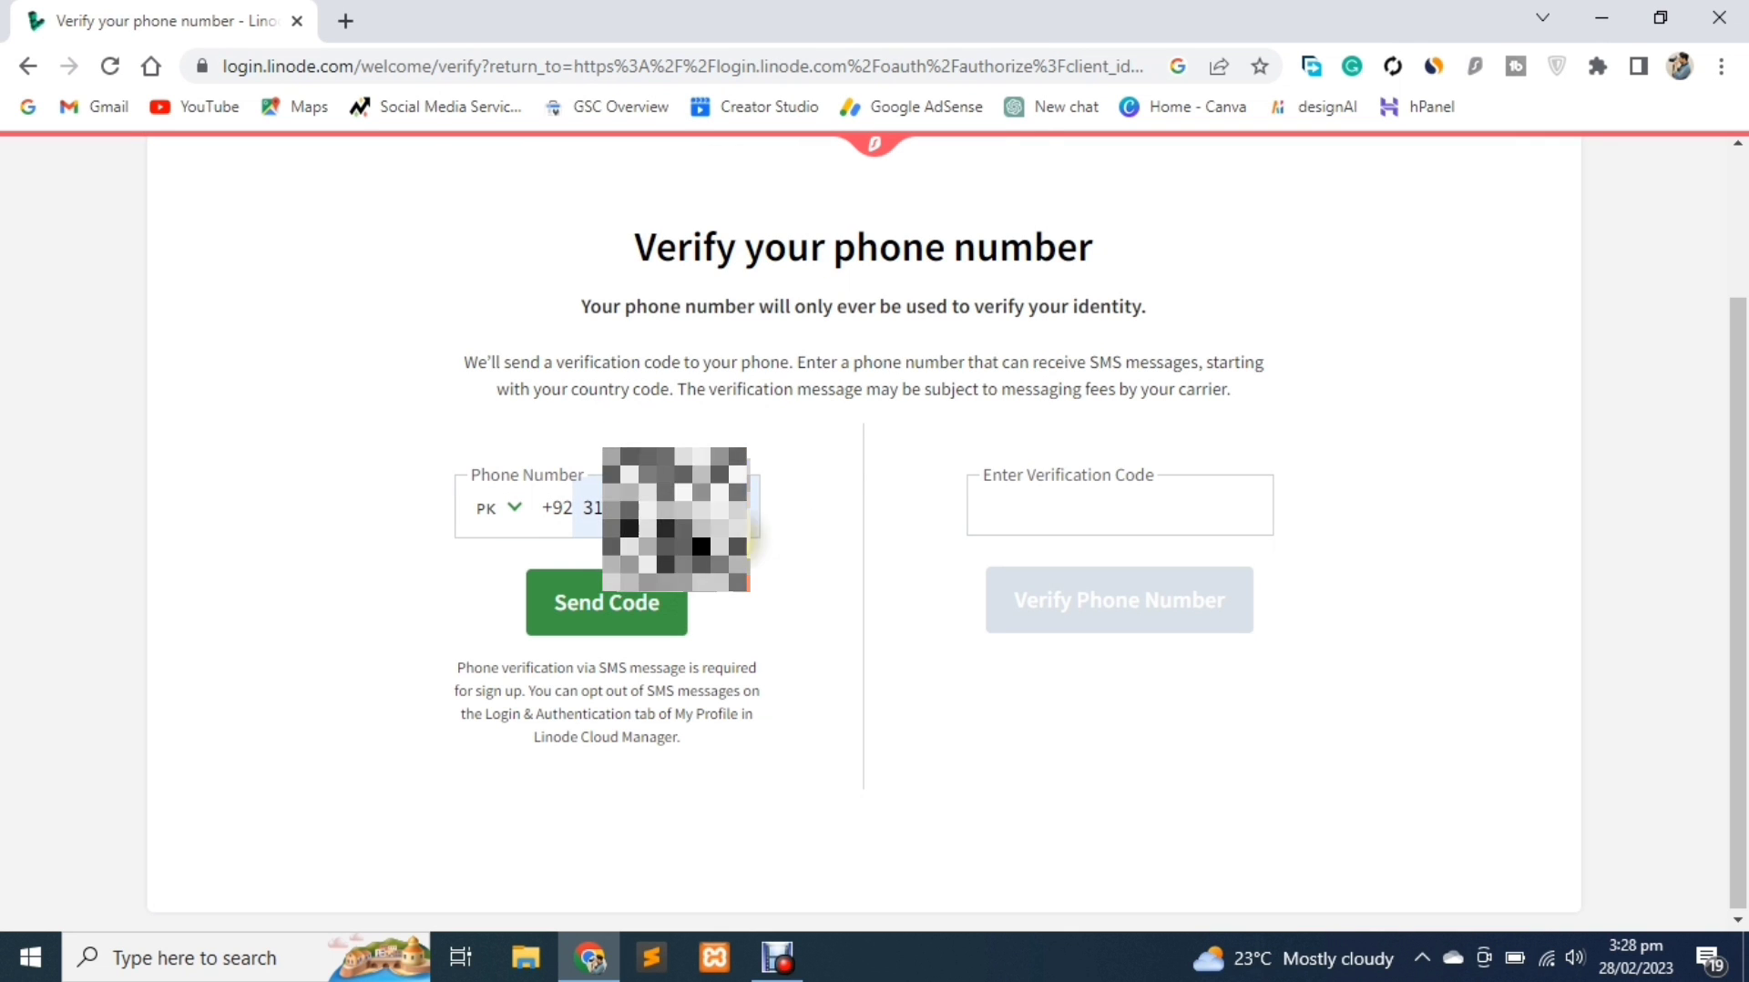
click(635, 602)
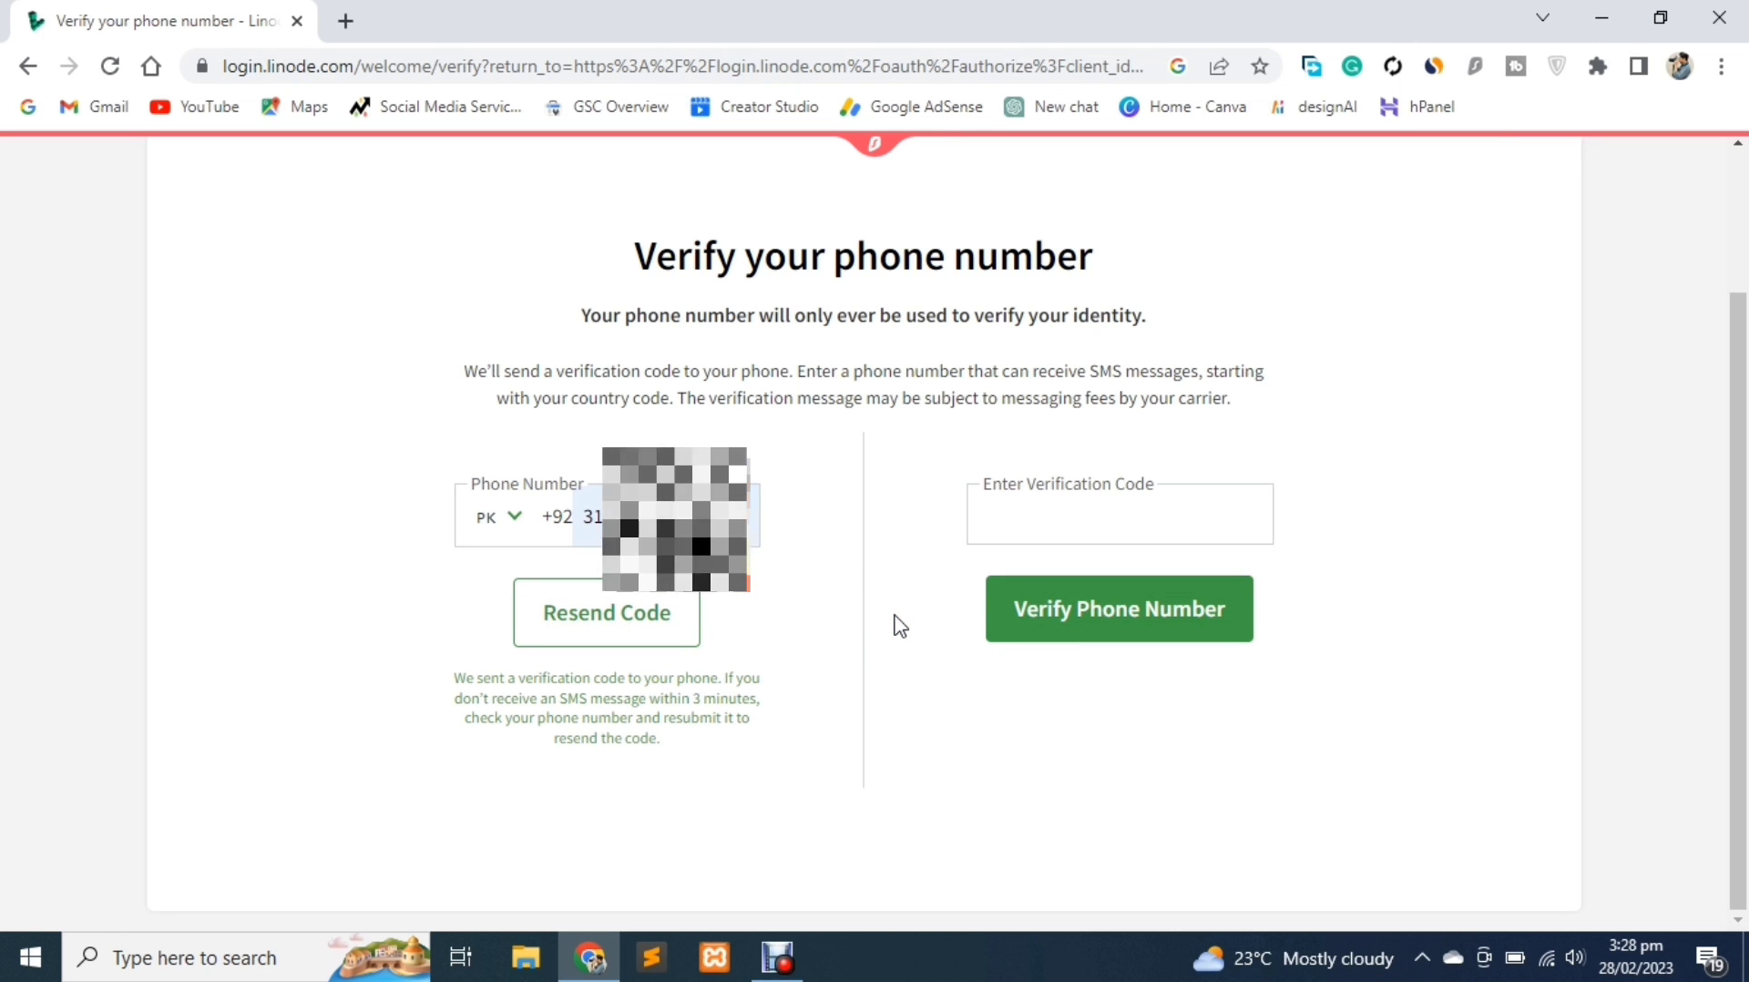
click(1105, 516)
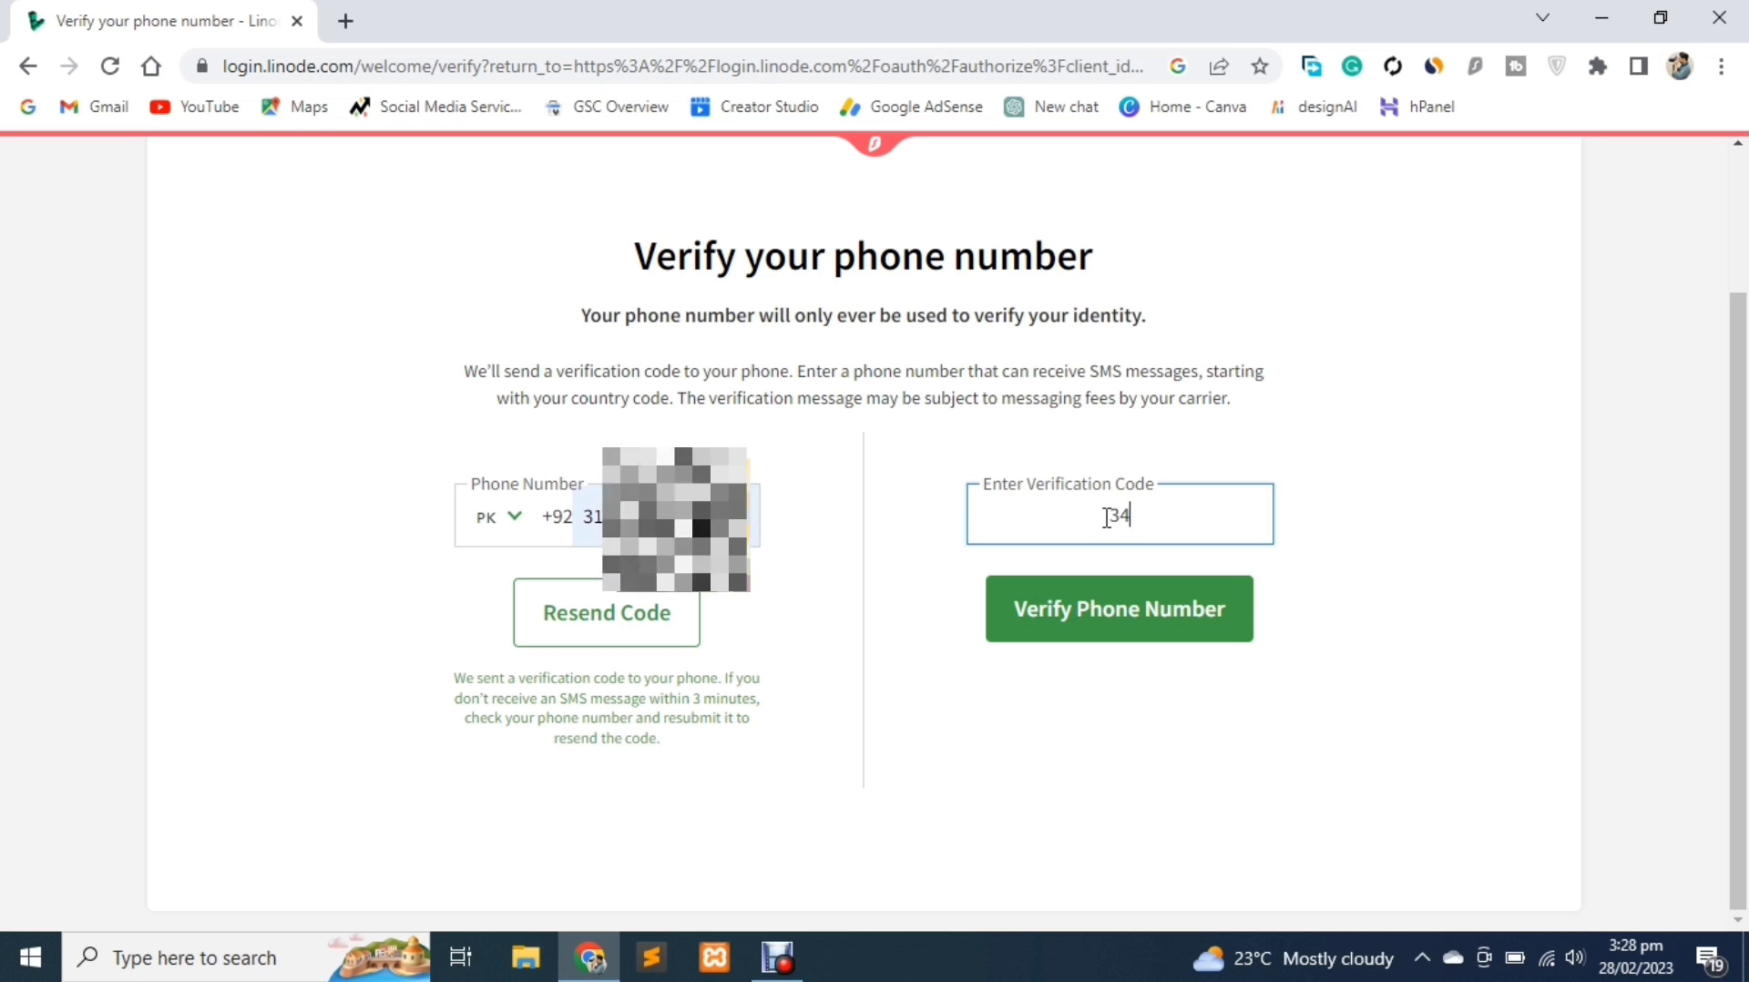
click(1129, 611)
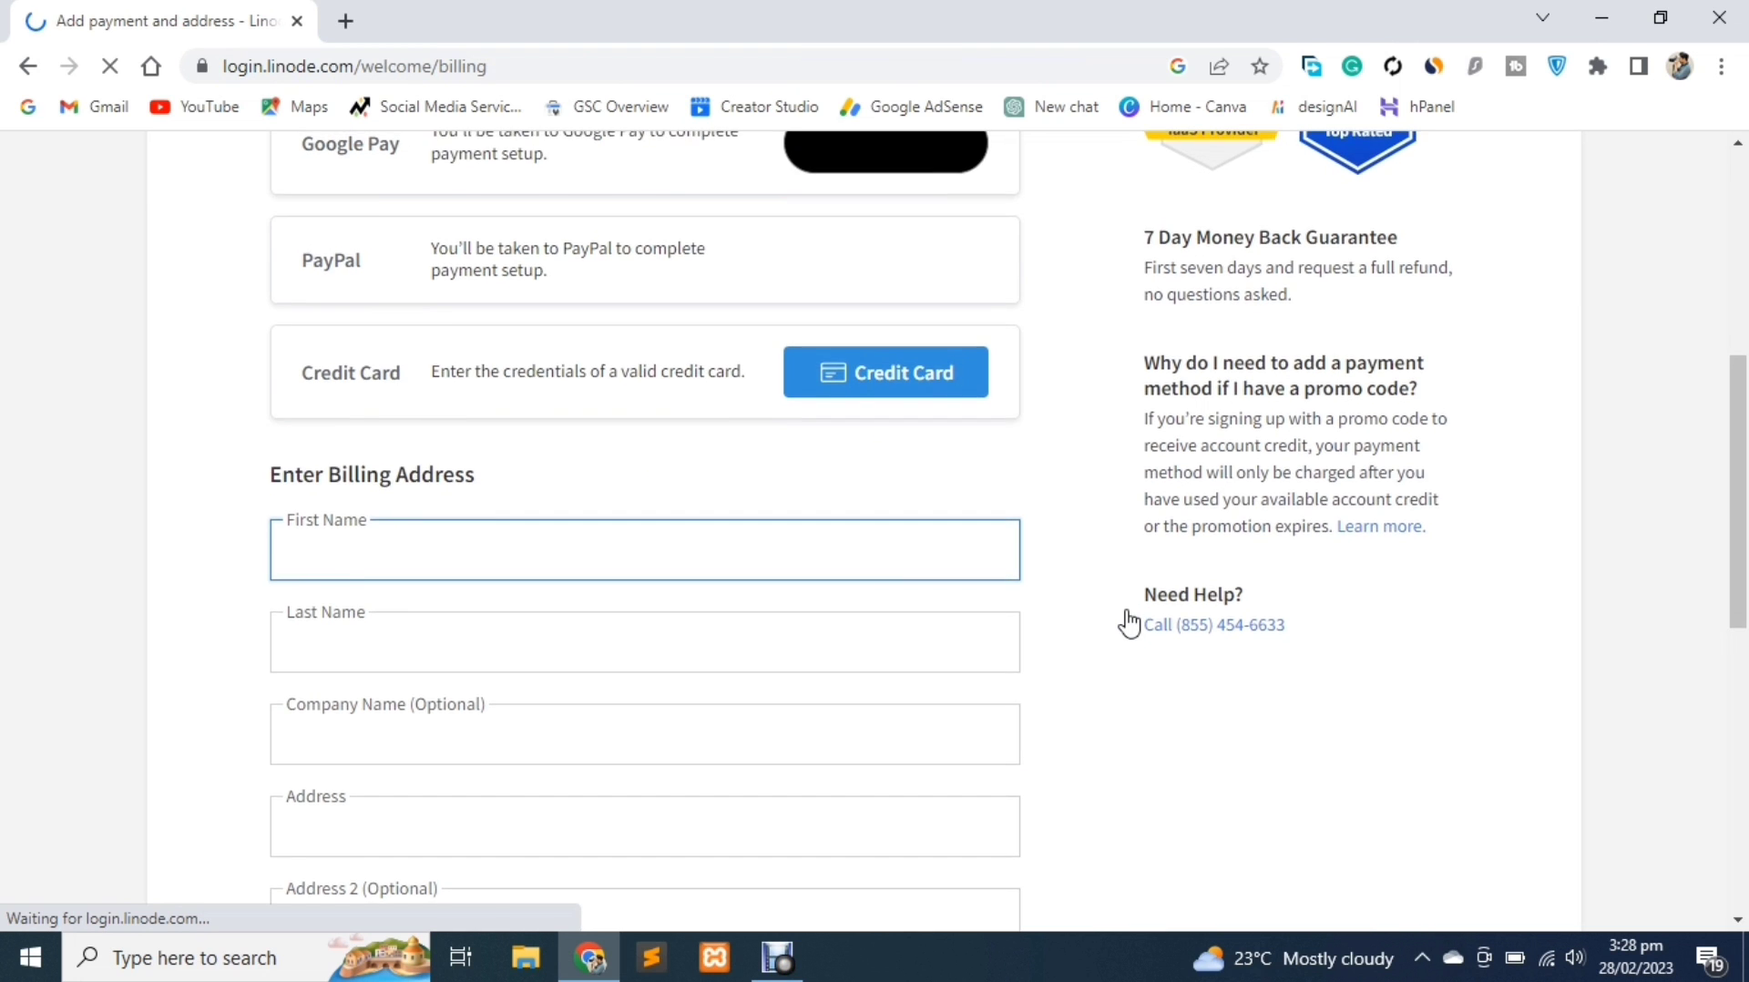
Choose Credit Card payment and fill in the card details and billing postal code
scroll(1129, 624, up, 4)
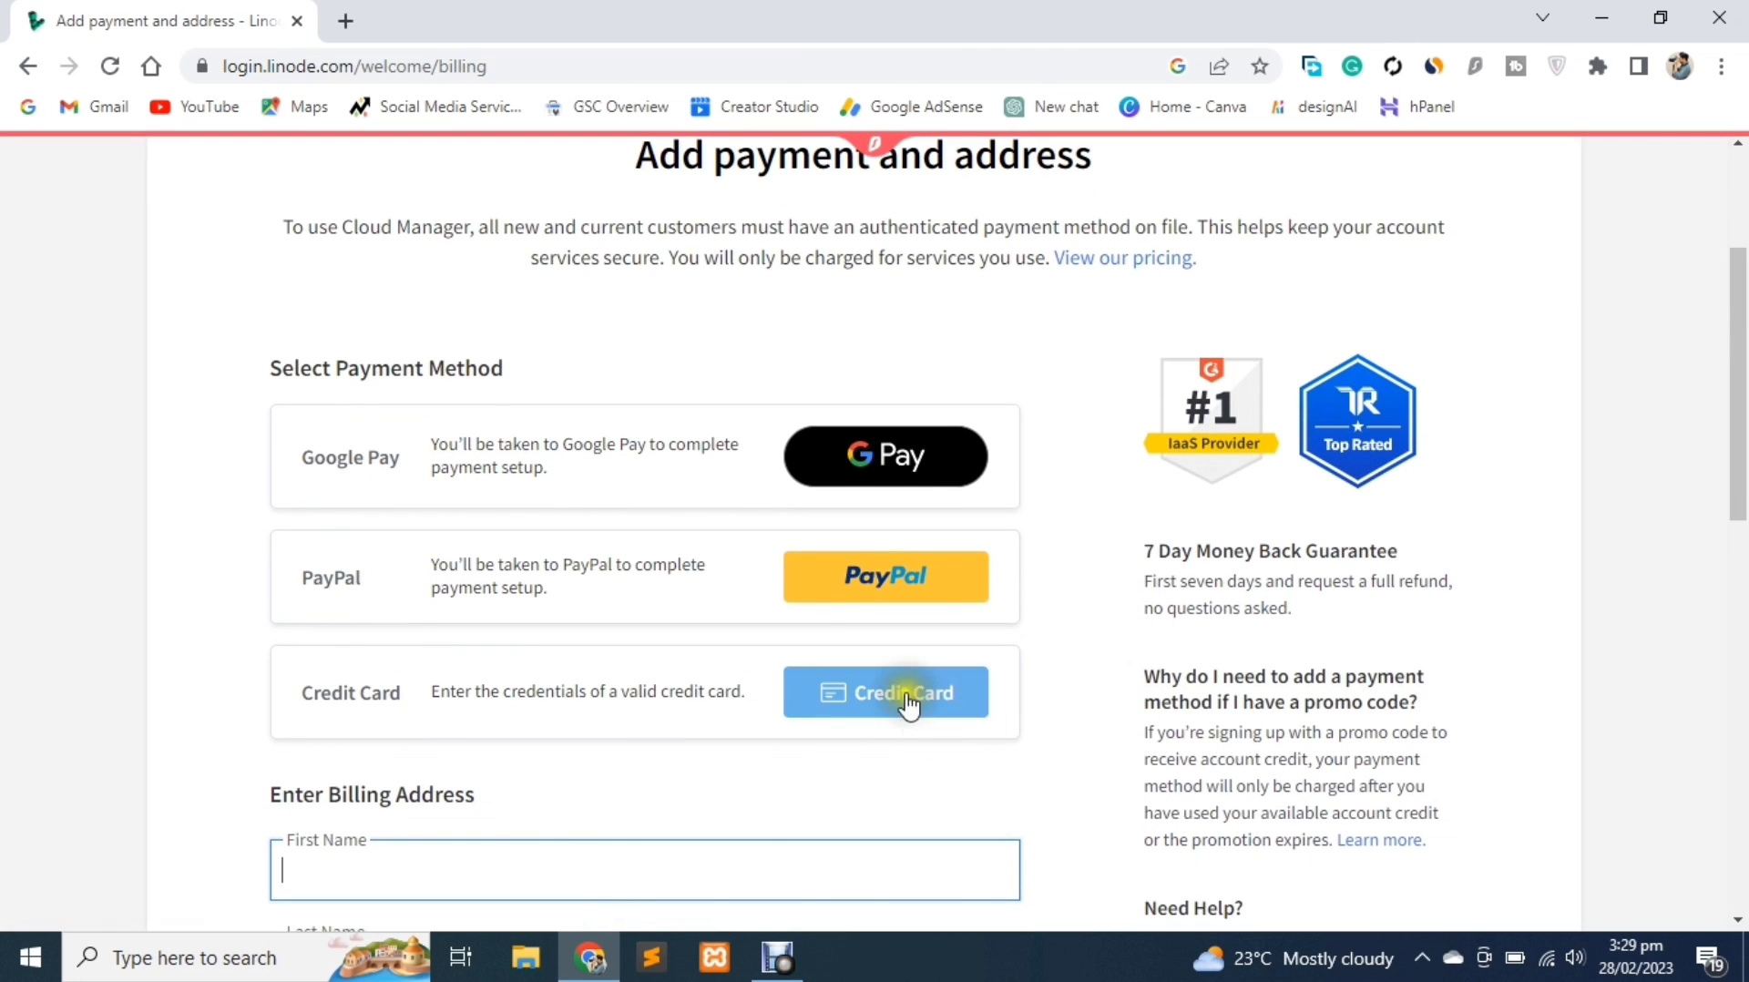
click(908, 706)
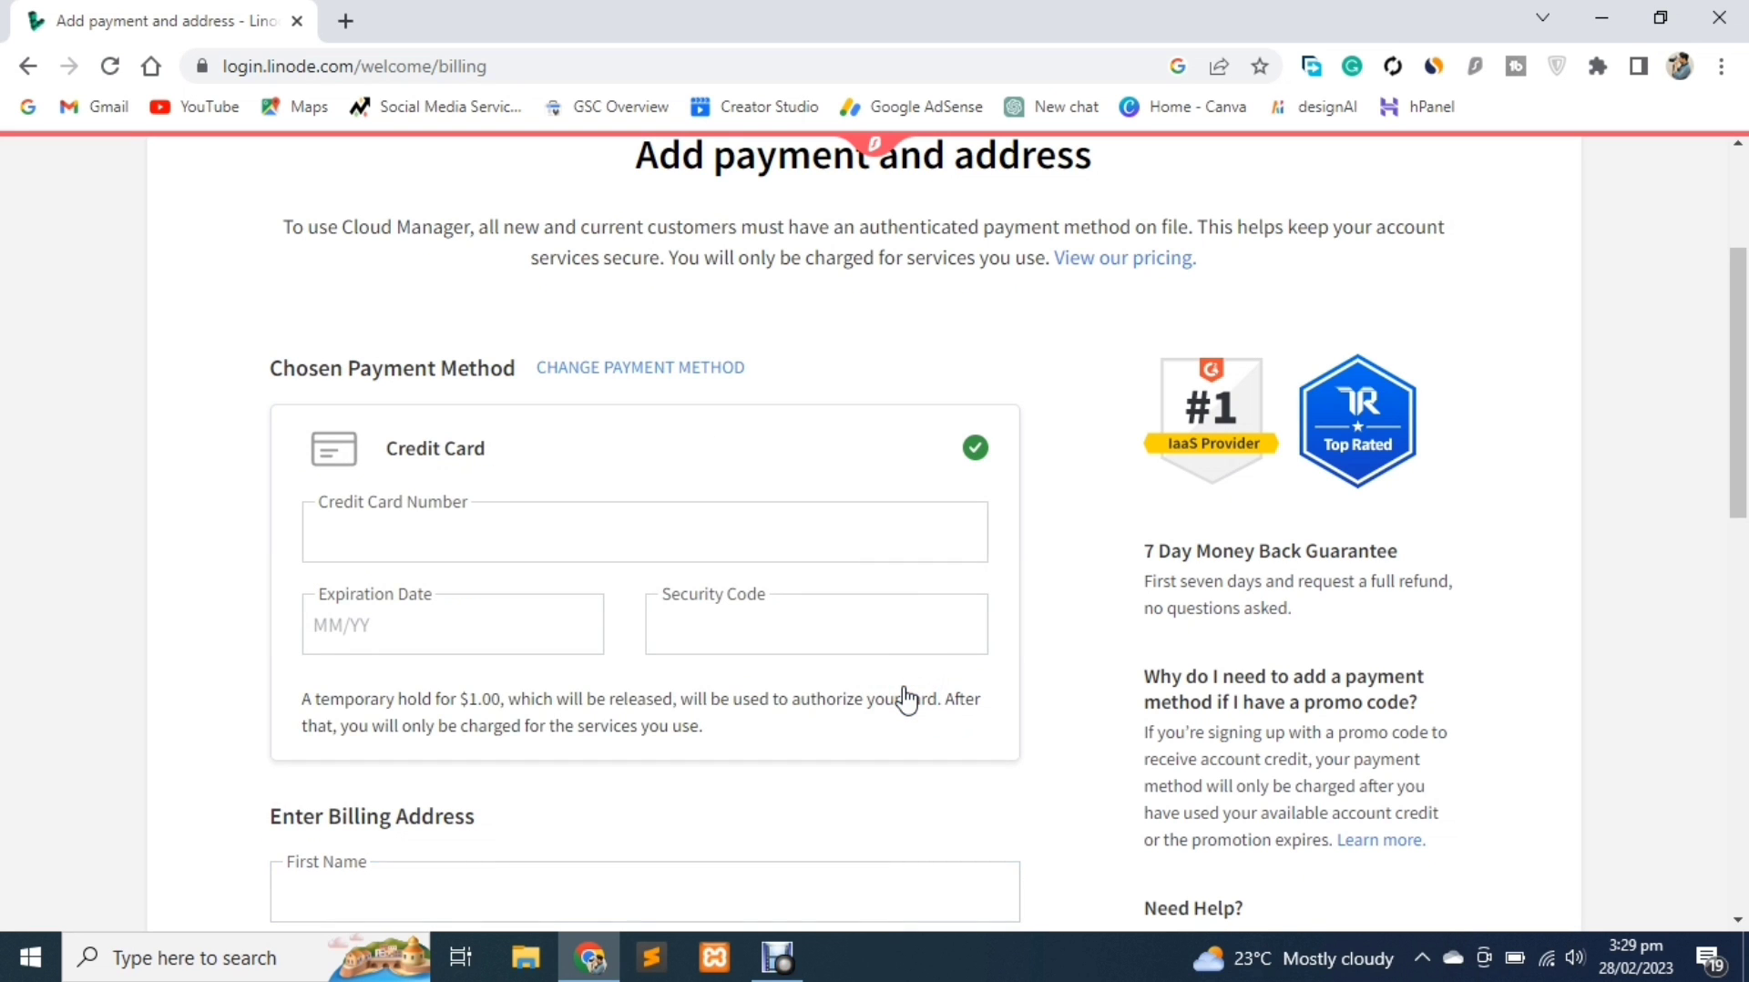
scroll(907, 699, down, 1)
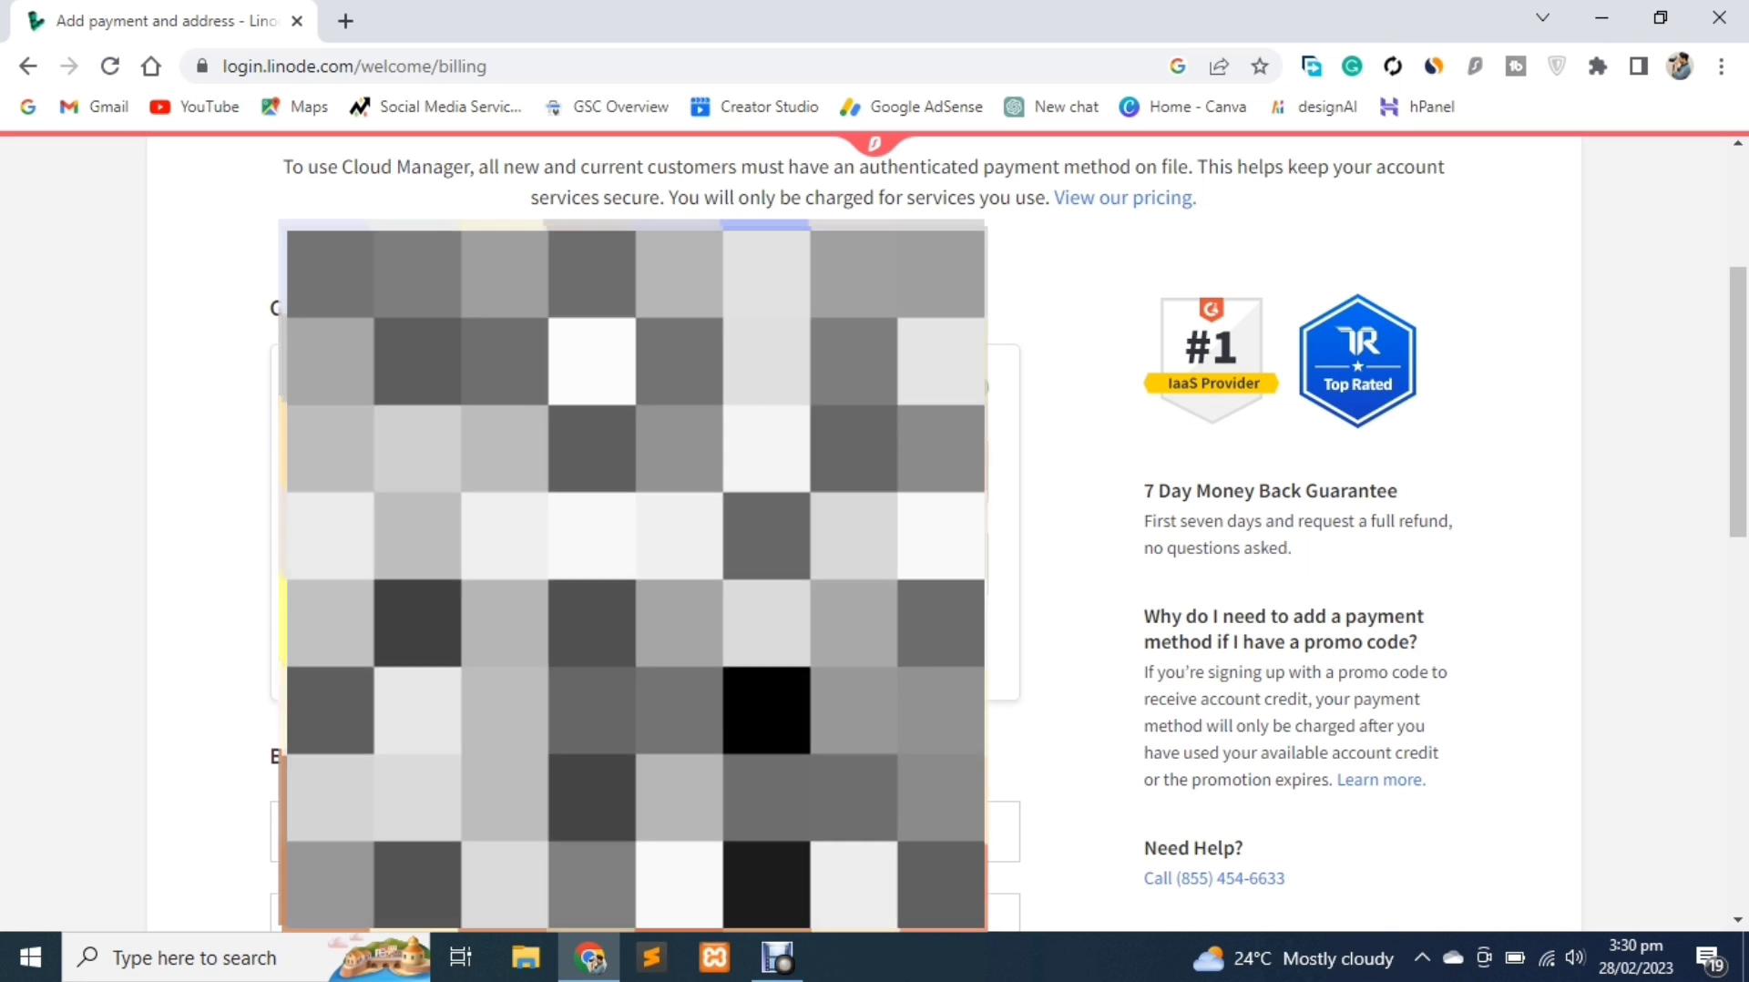
scroll(645, 547, down, 2)
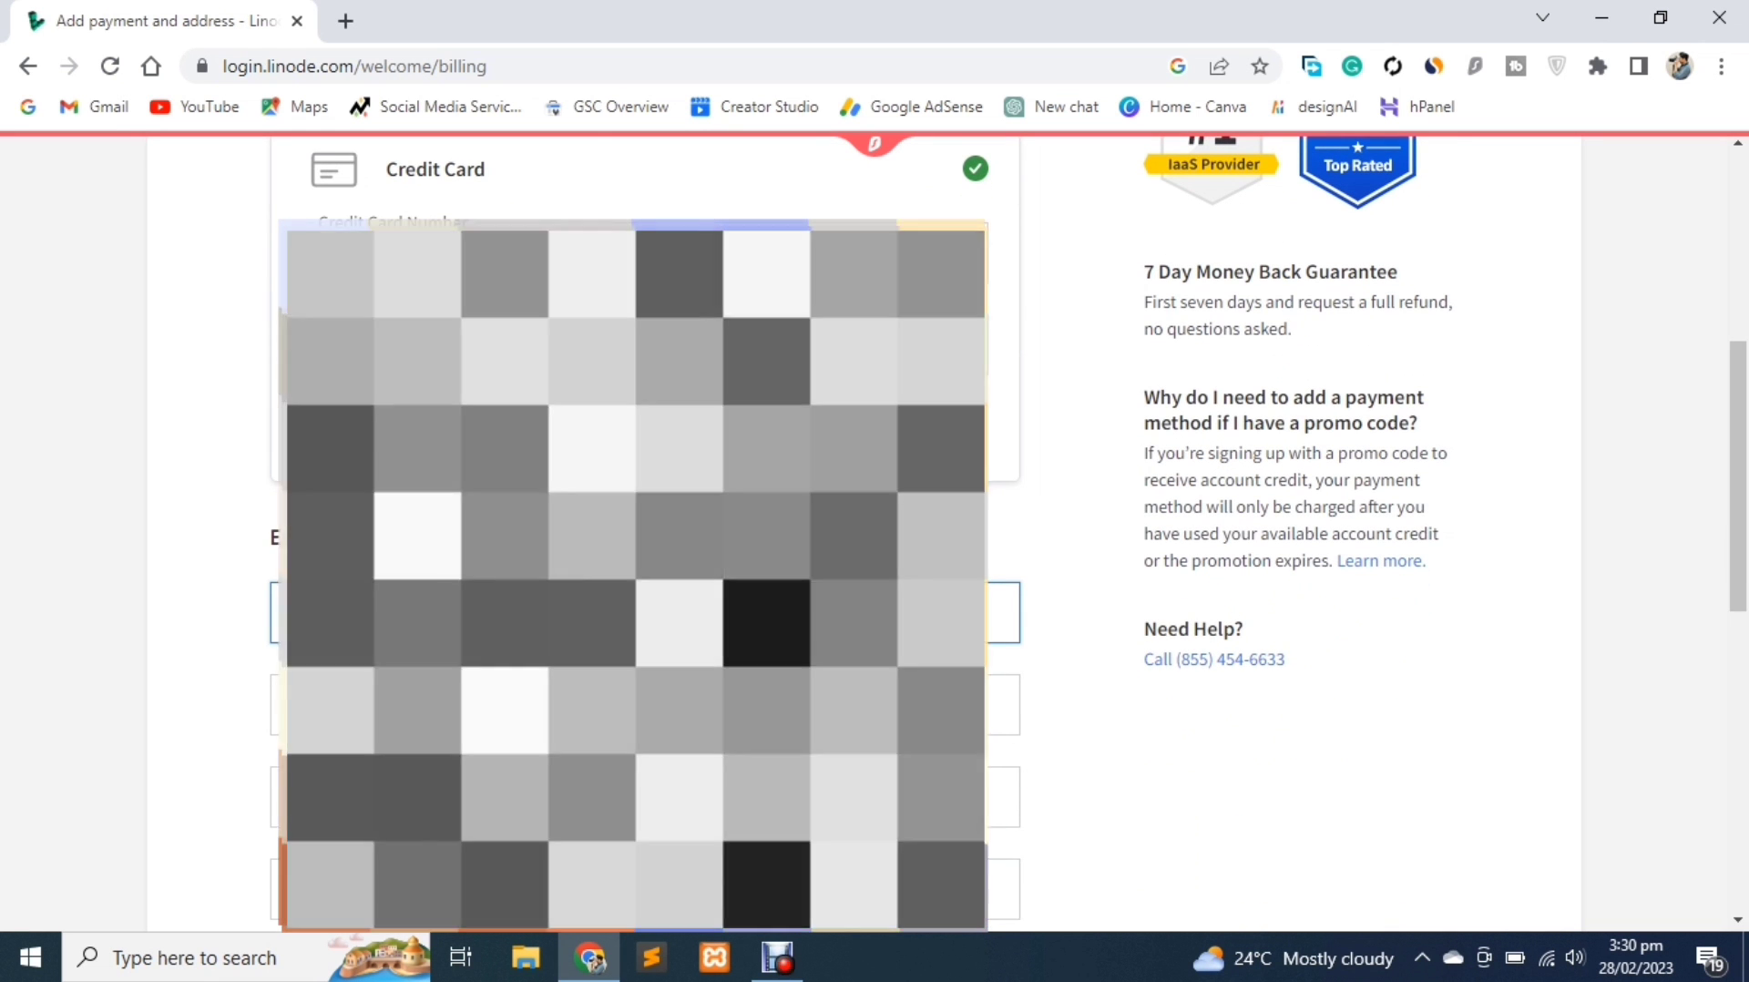
scroll(645, 547, down, 1)
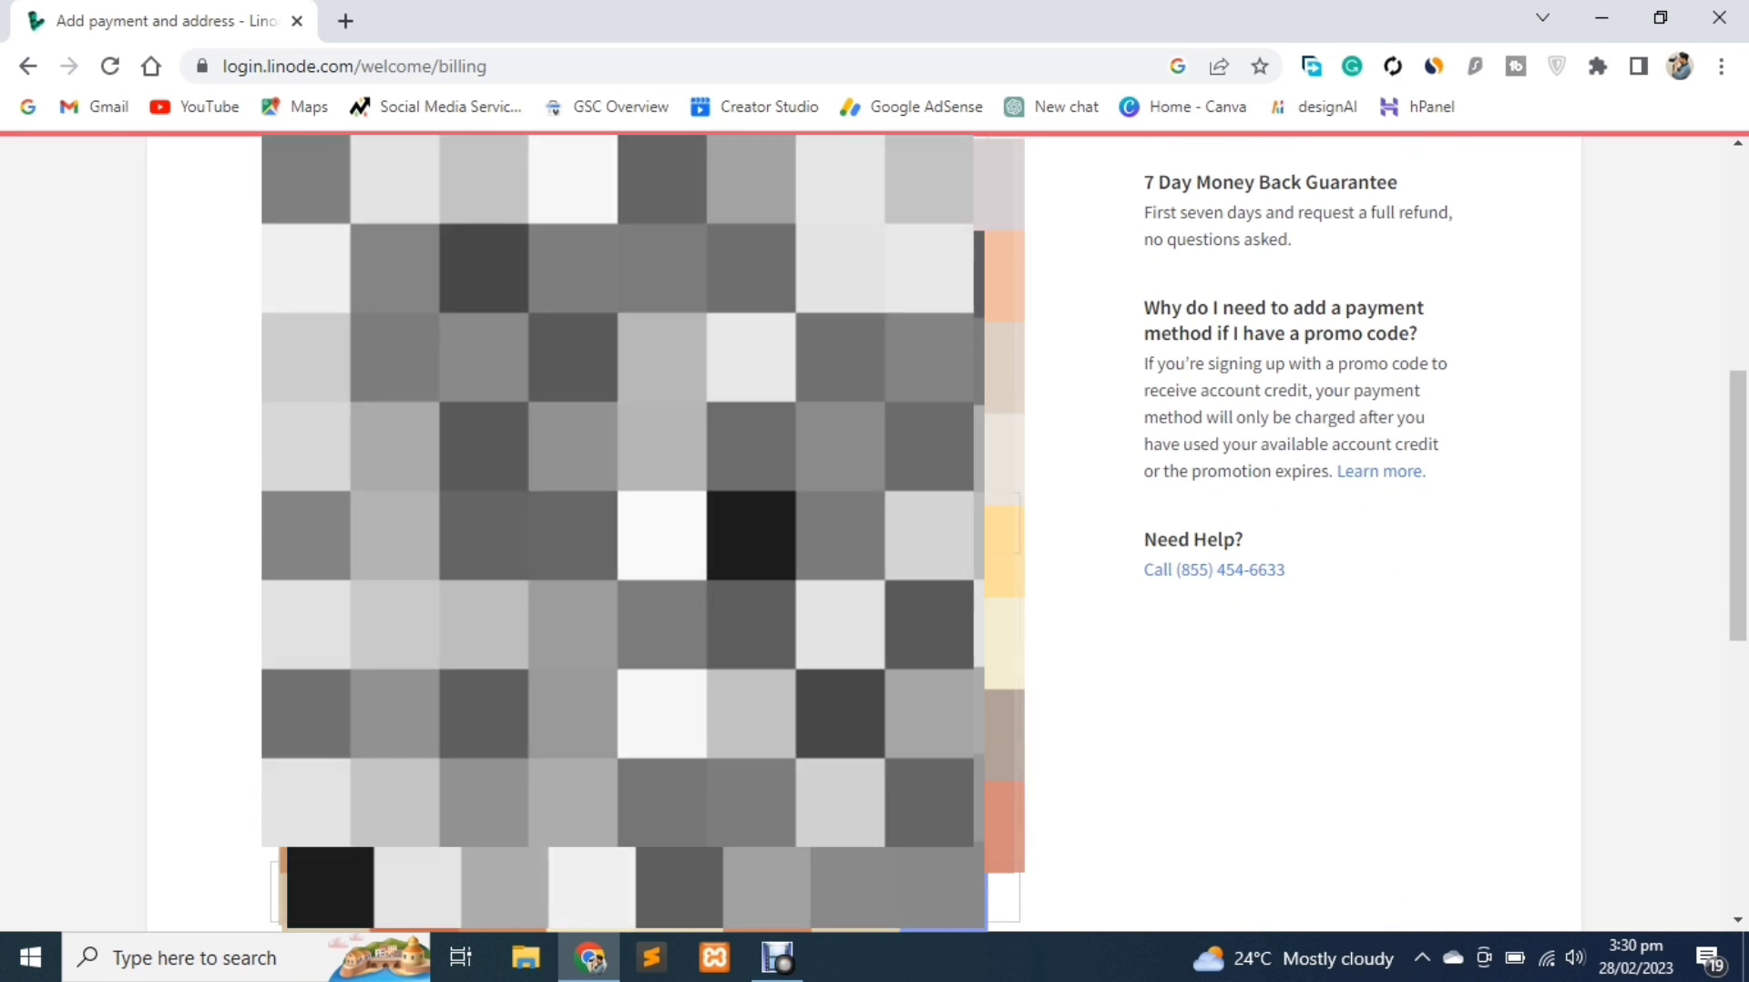
scroll(645, 547, down, 2)
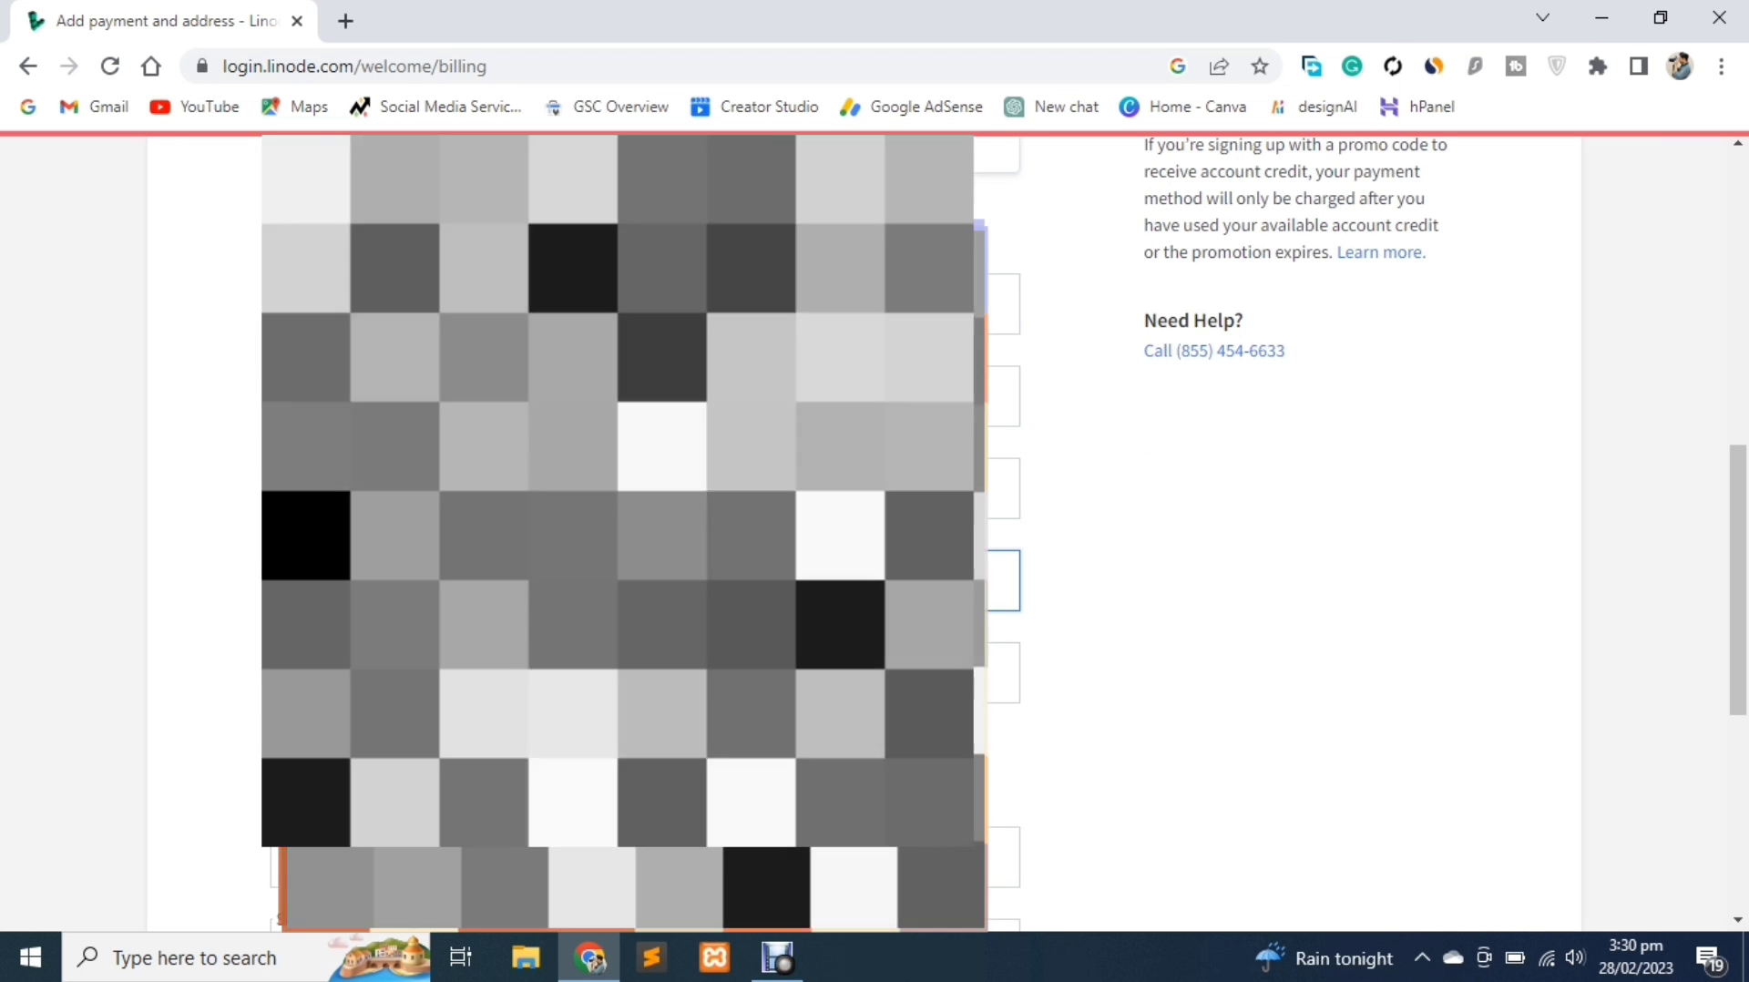
scroll(645, 547, down, 3)
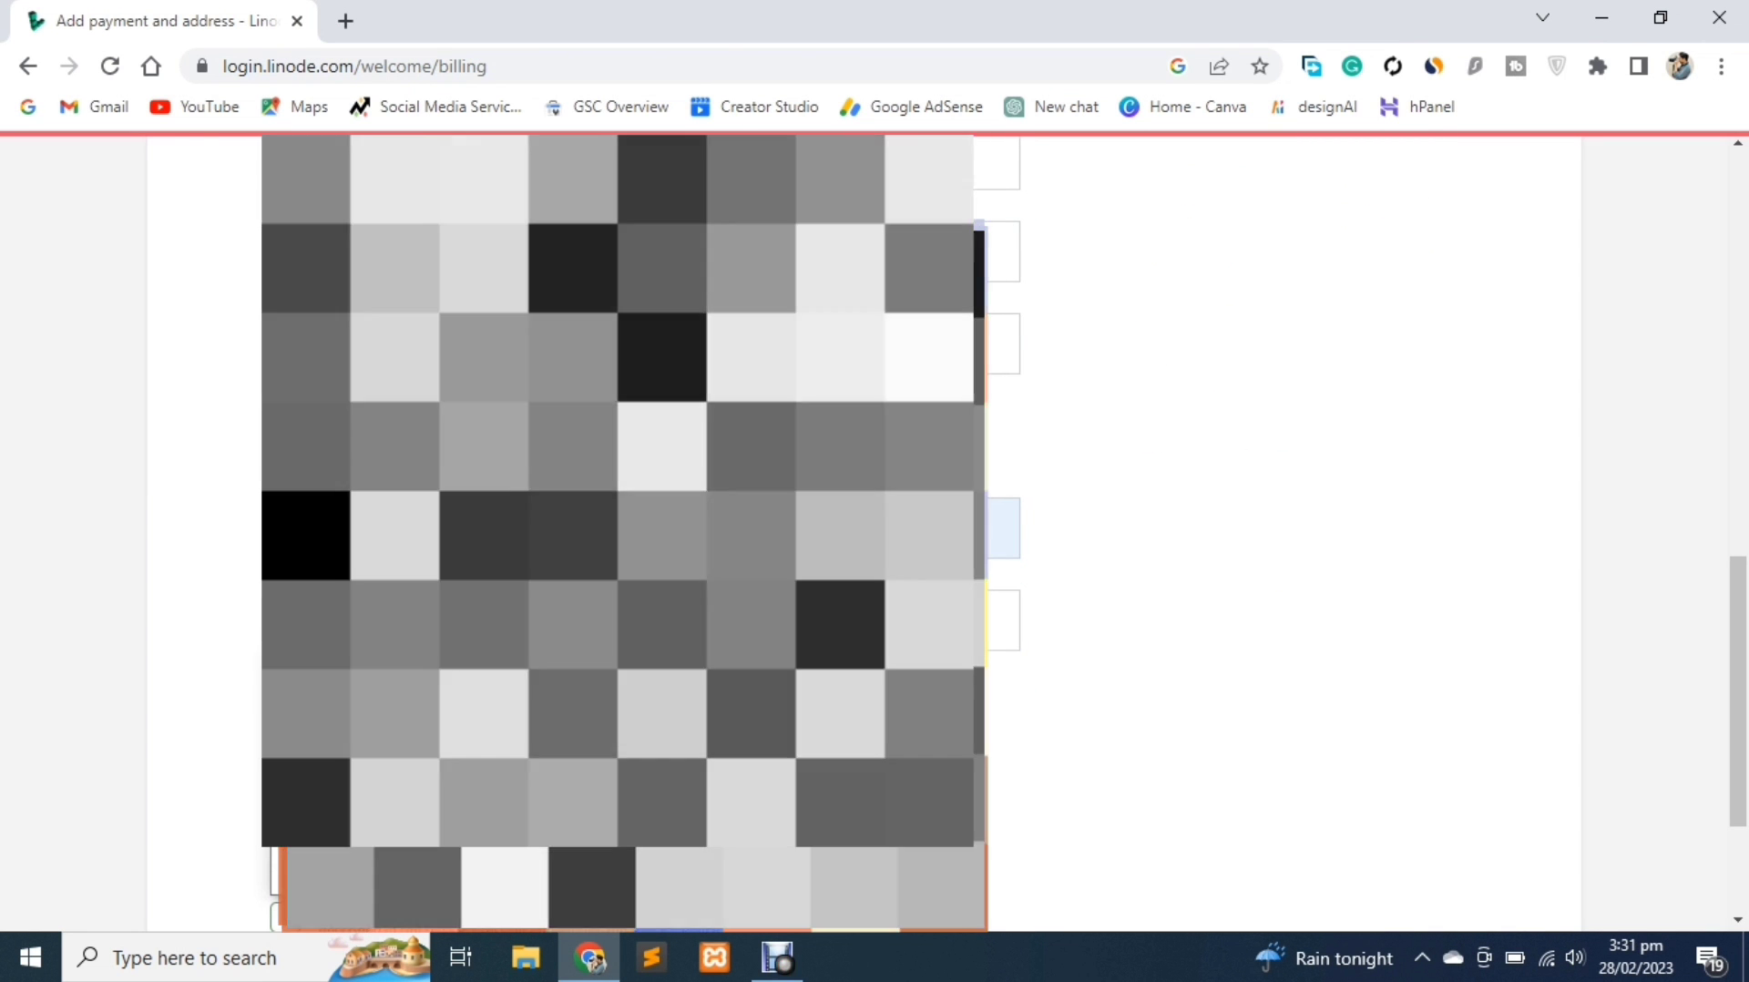
click(895, 620)
text(35200)
Accept the terms of service, create the account, and decline saving the card in Chrome
scroll(820, 620, down, 2)
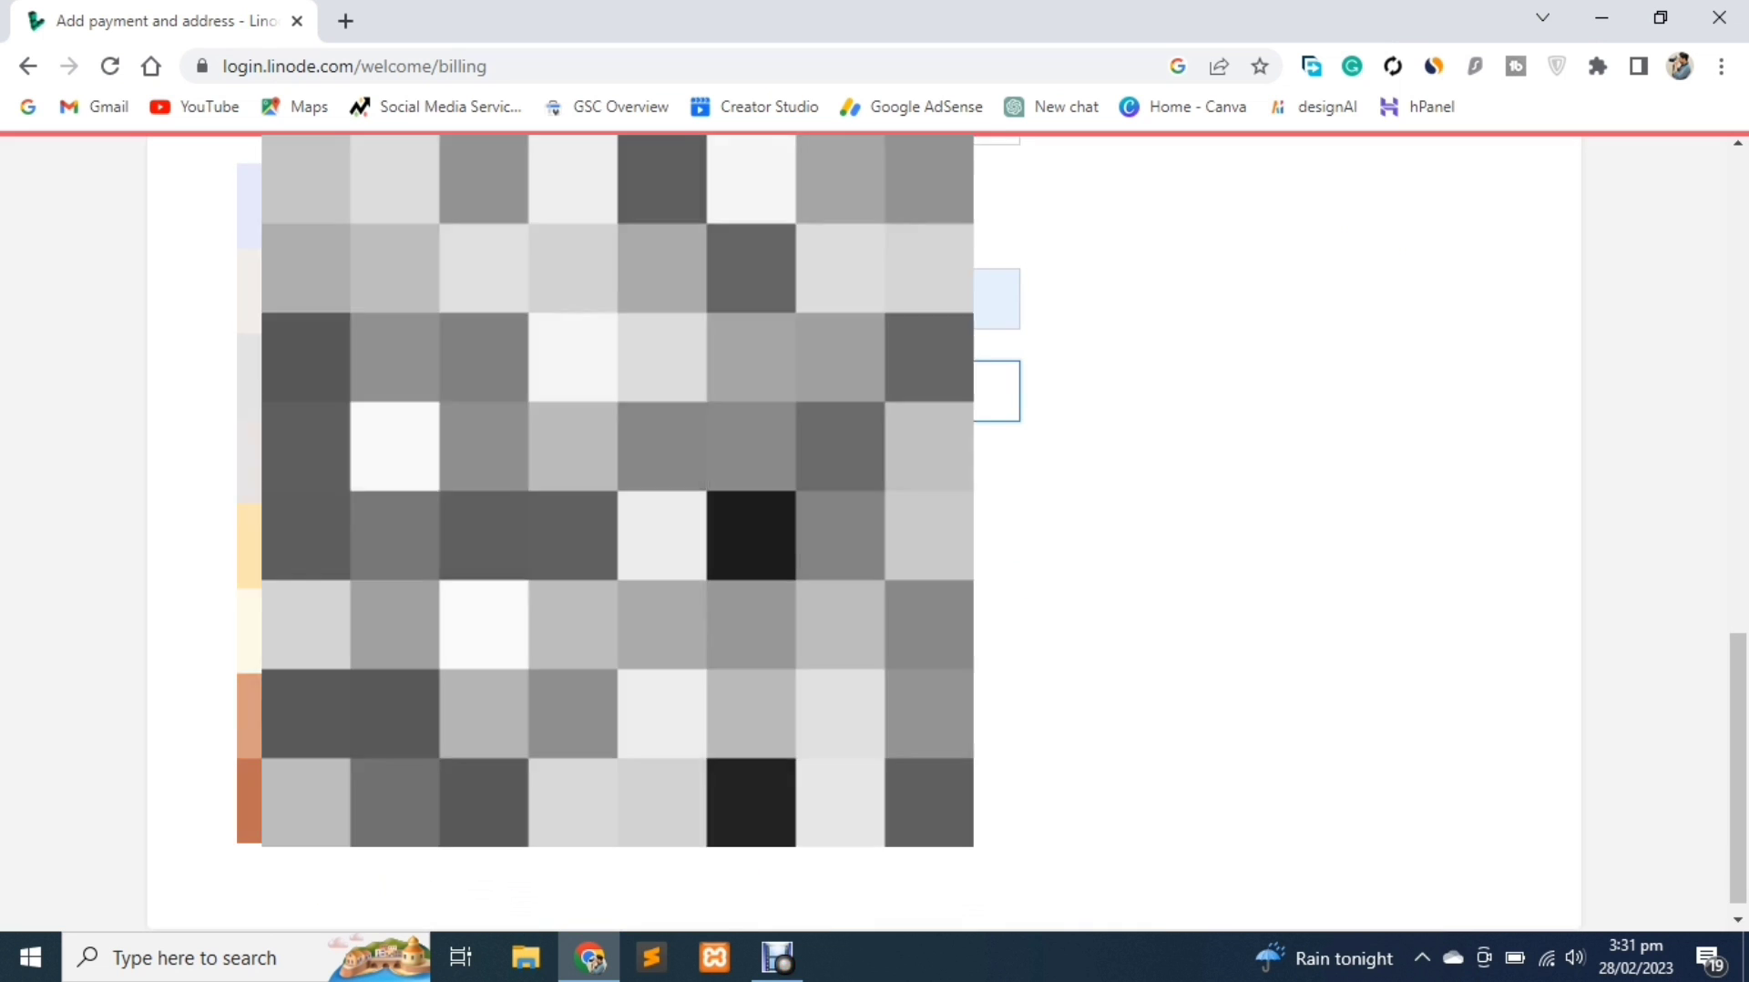
click(285, 689)
click(602, 773)
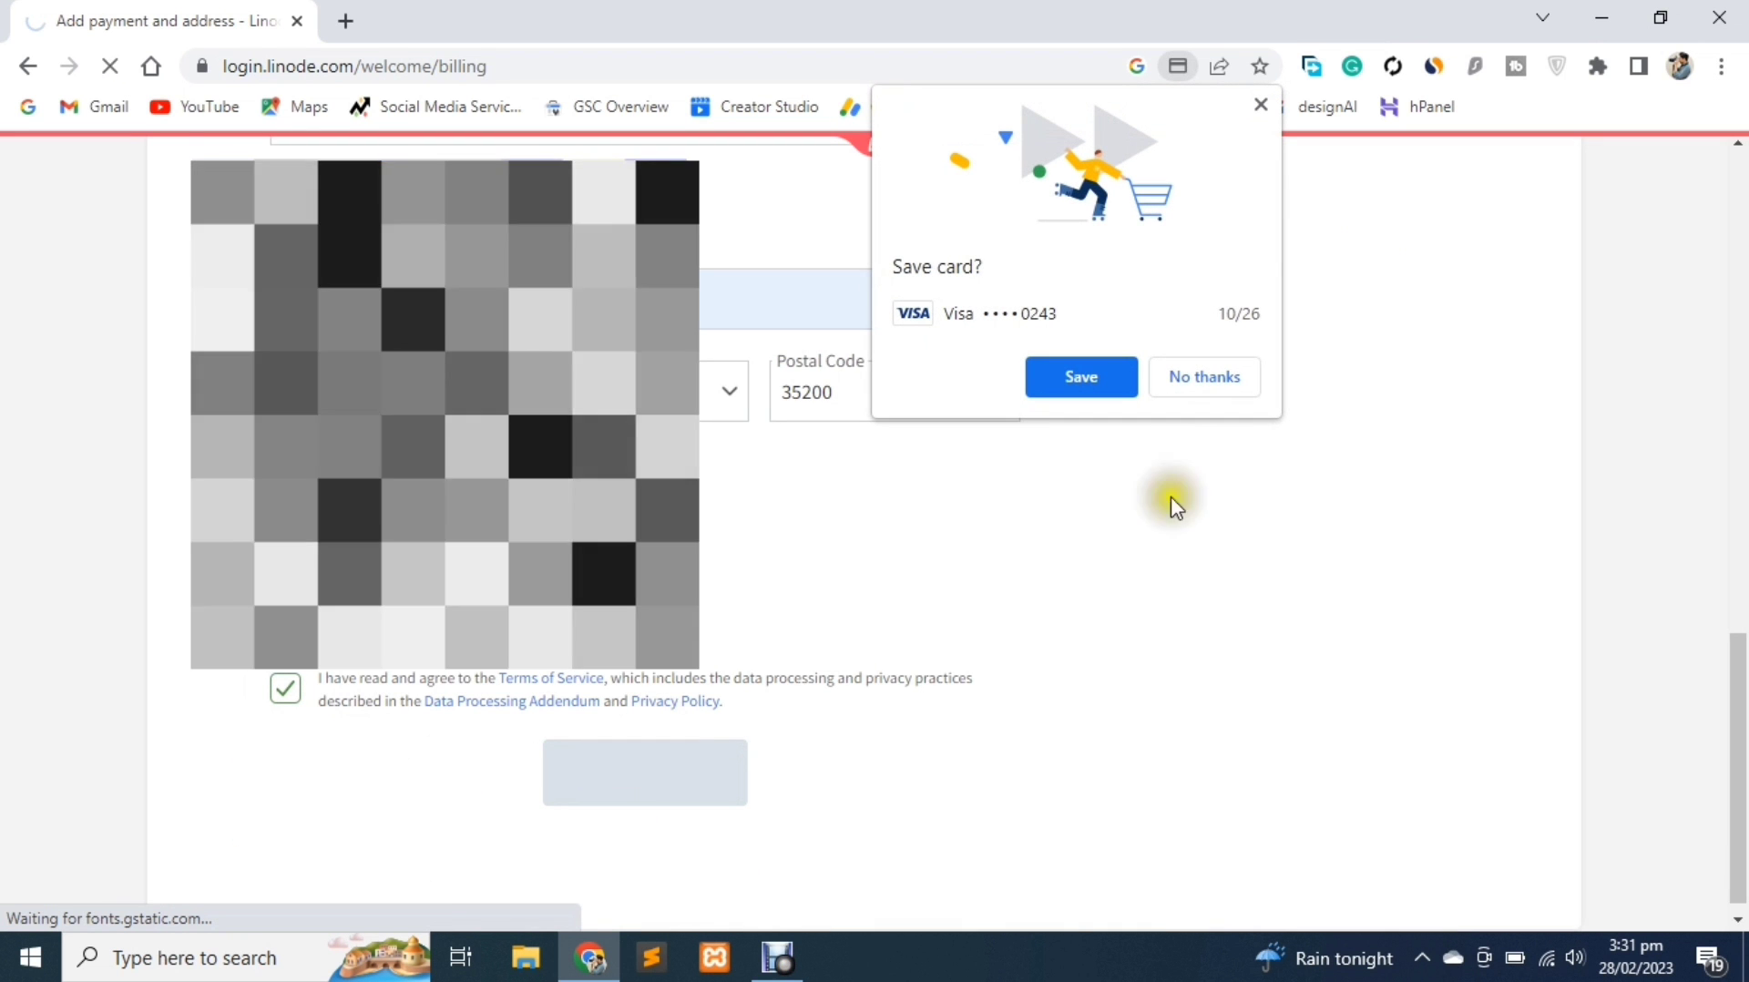
click(1230, 390)
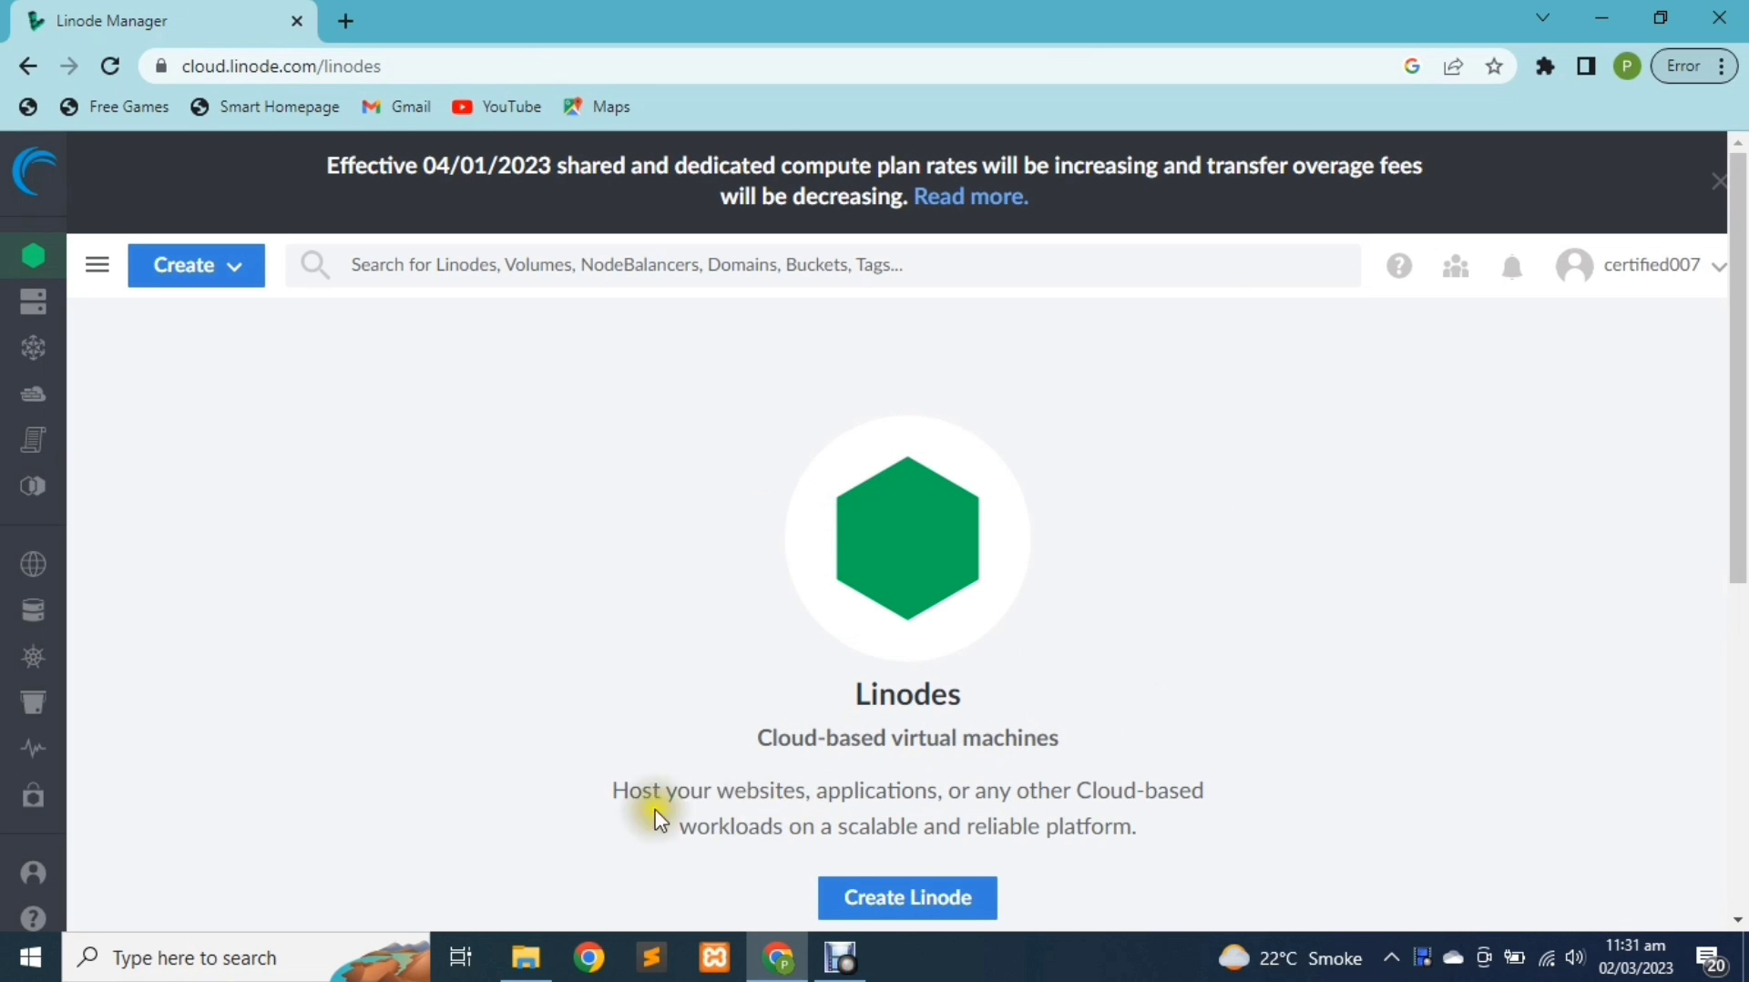
Apply promo code docs1000822 in Billing Info and check the $100.00 credit expiring 2023-06-01
click(73, 878)
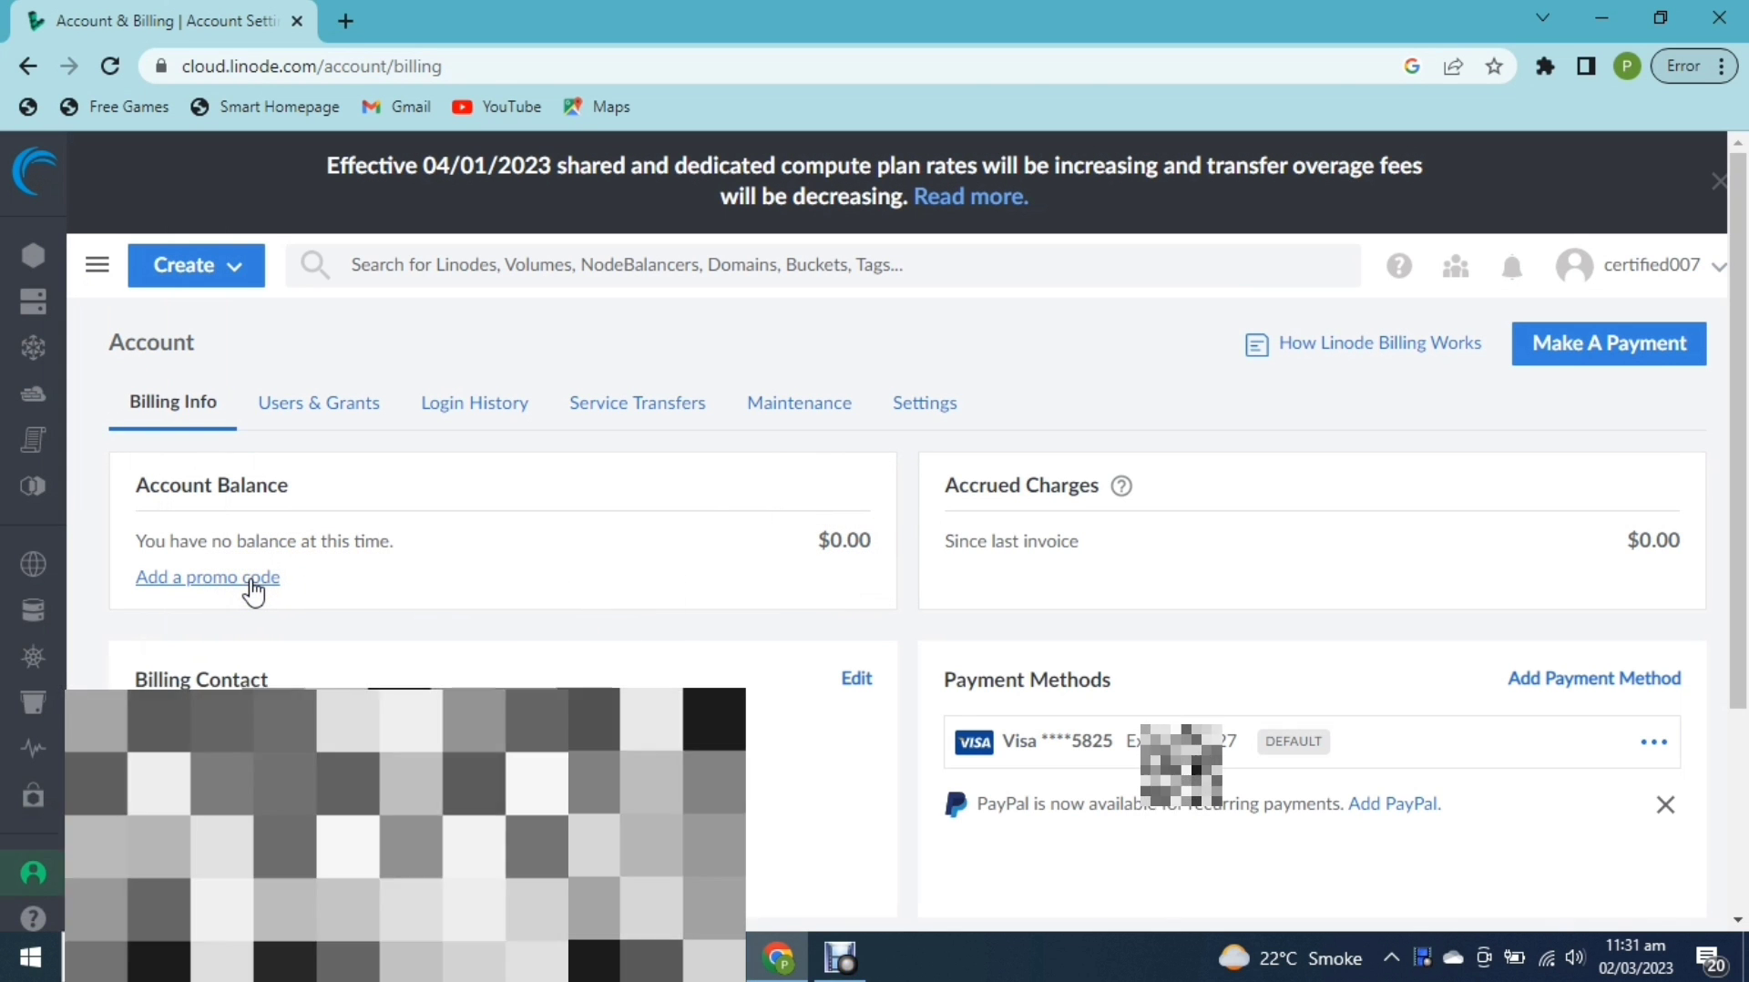
click(255, 583)
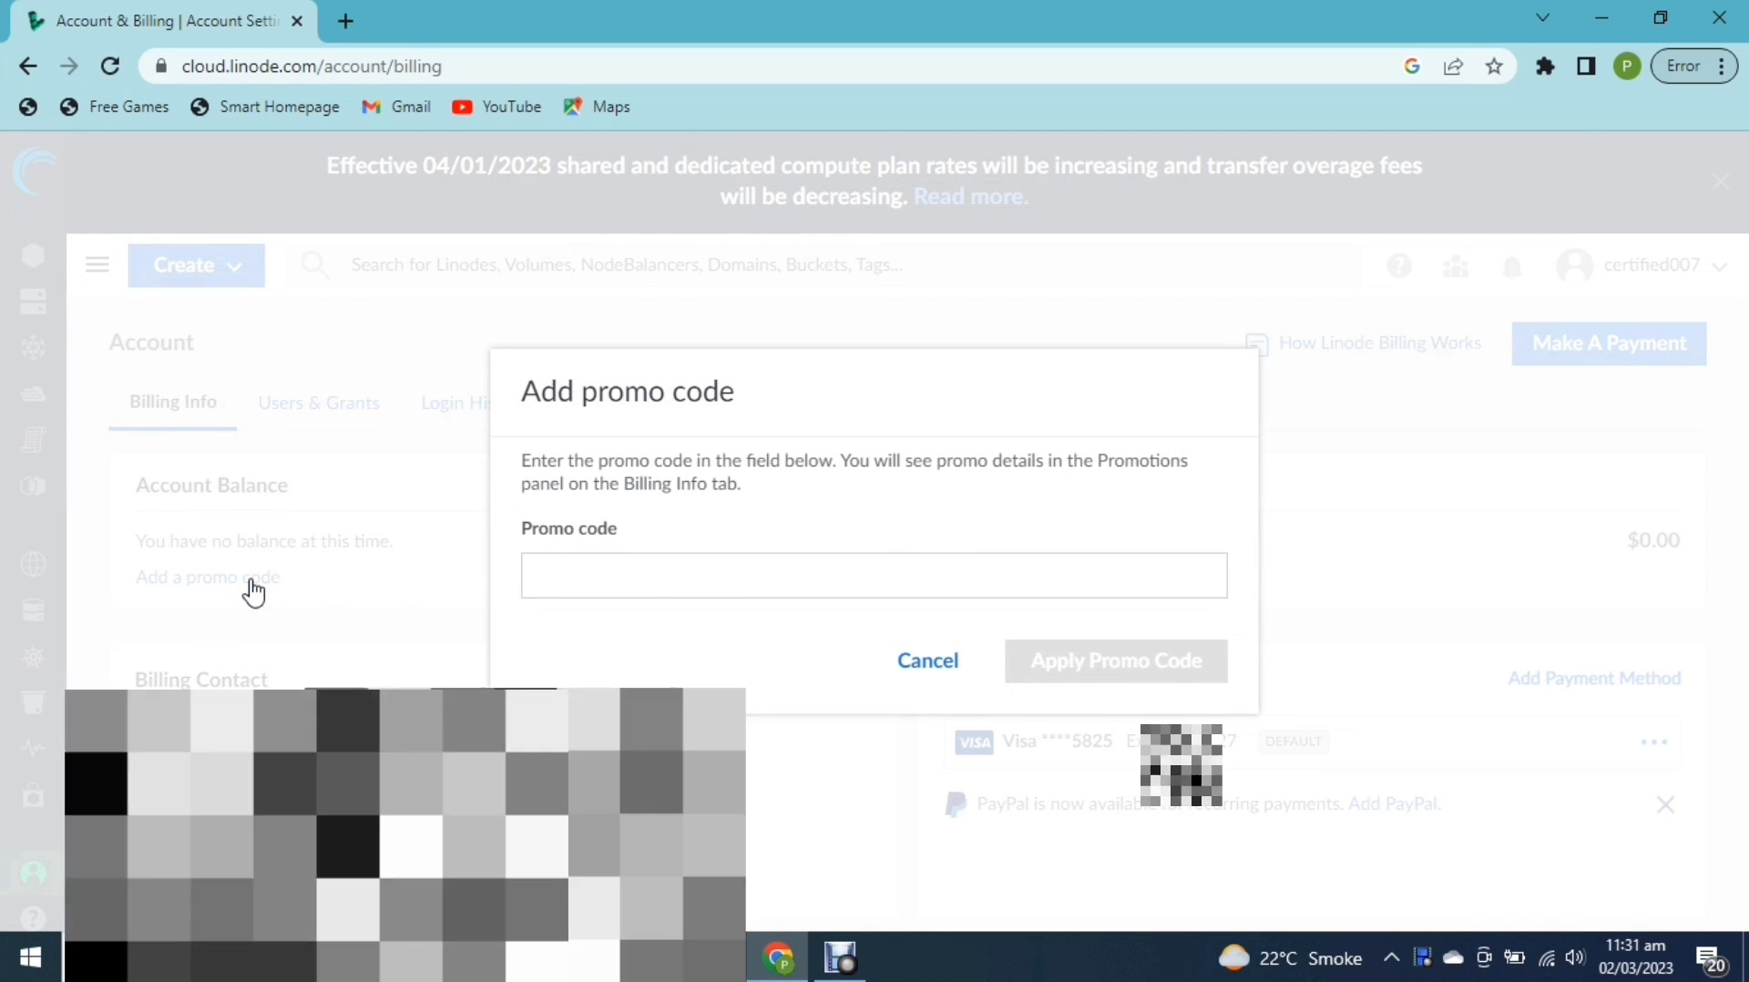
click(645, 579)
text(d)
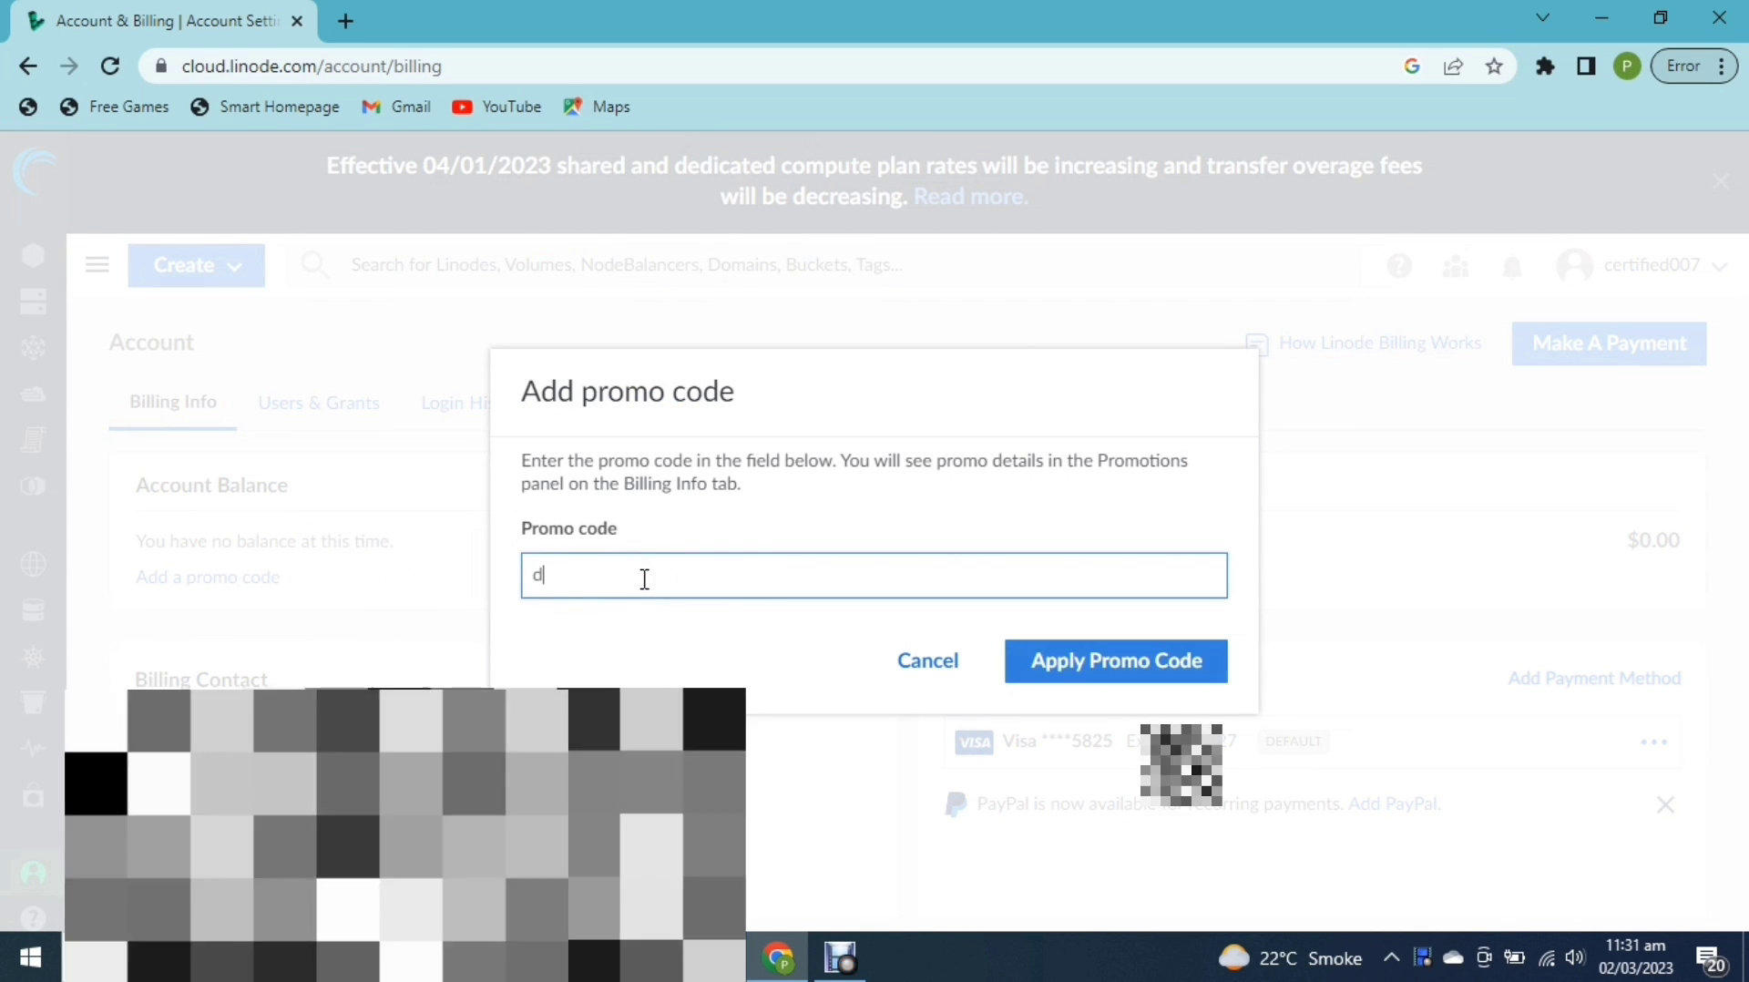
text(ocs1)
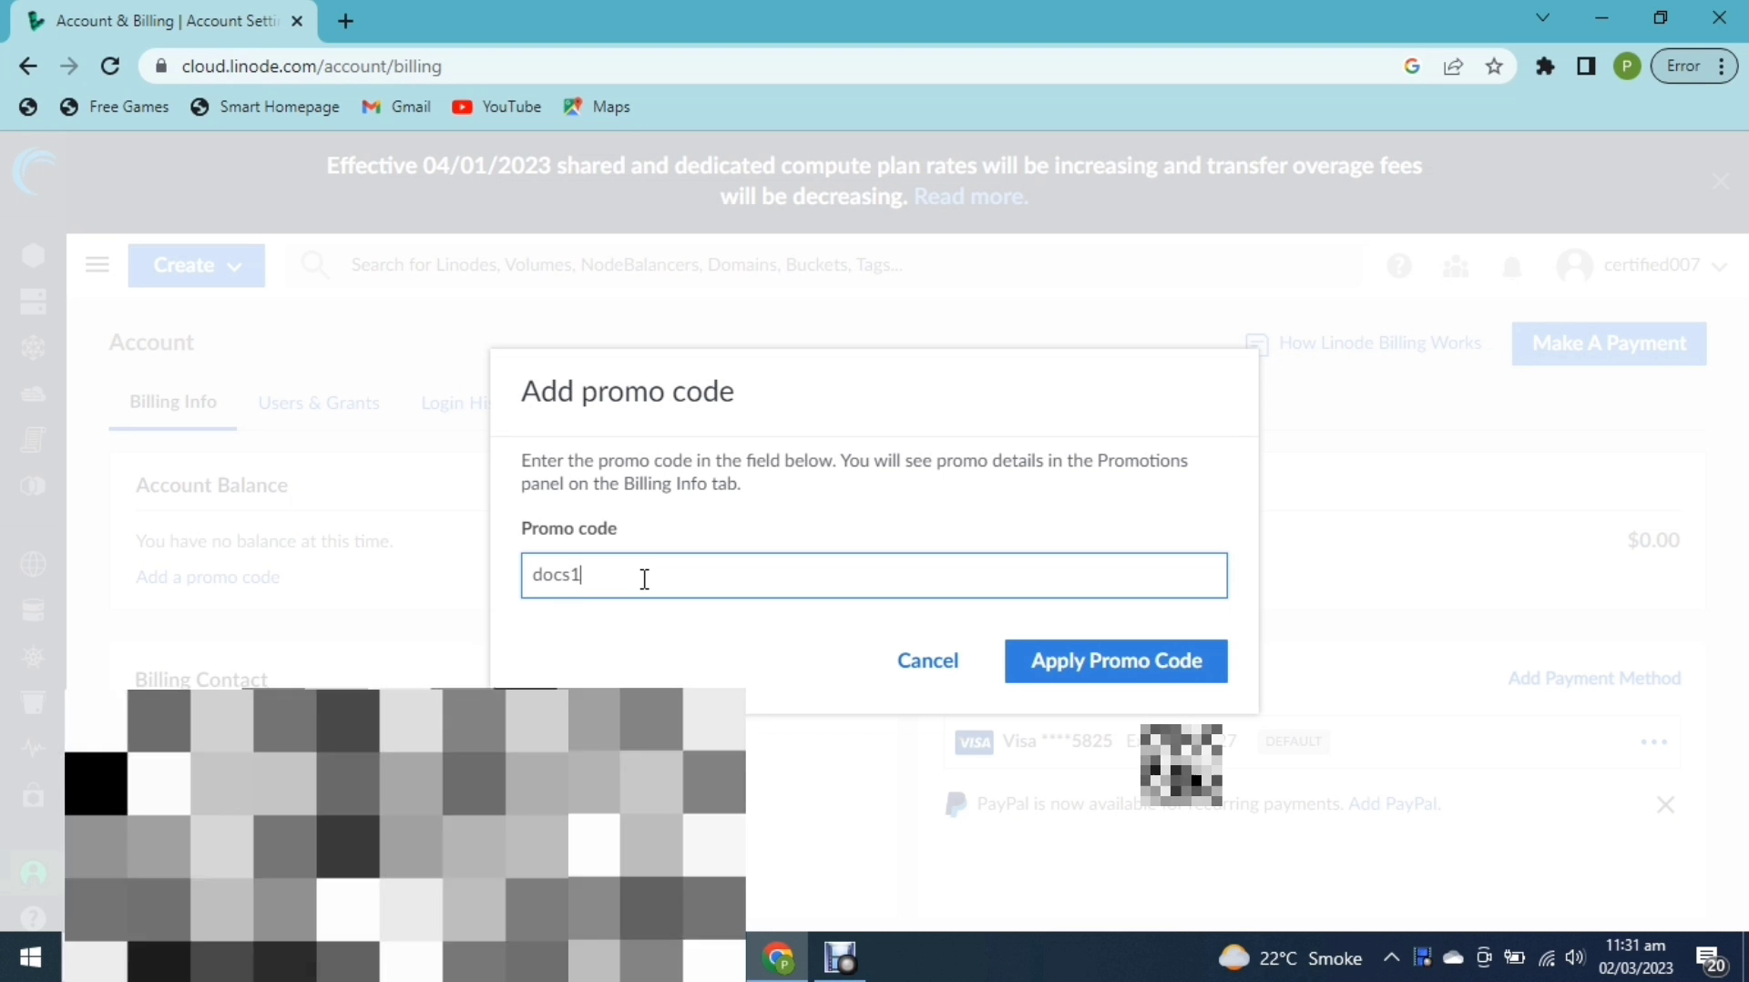
text(000822)
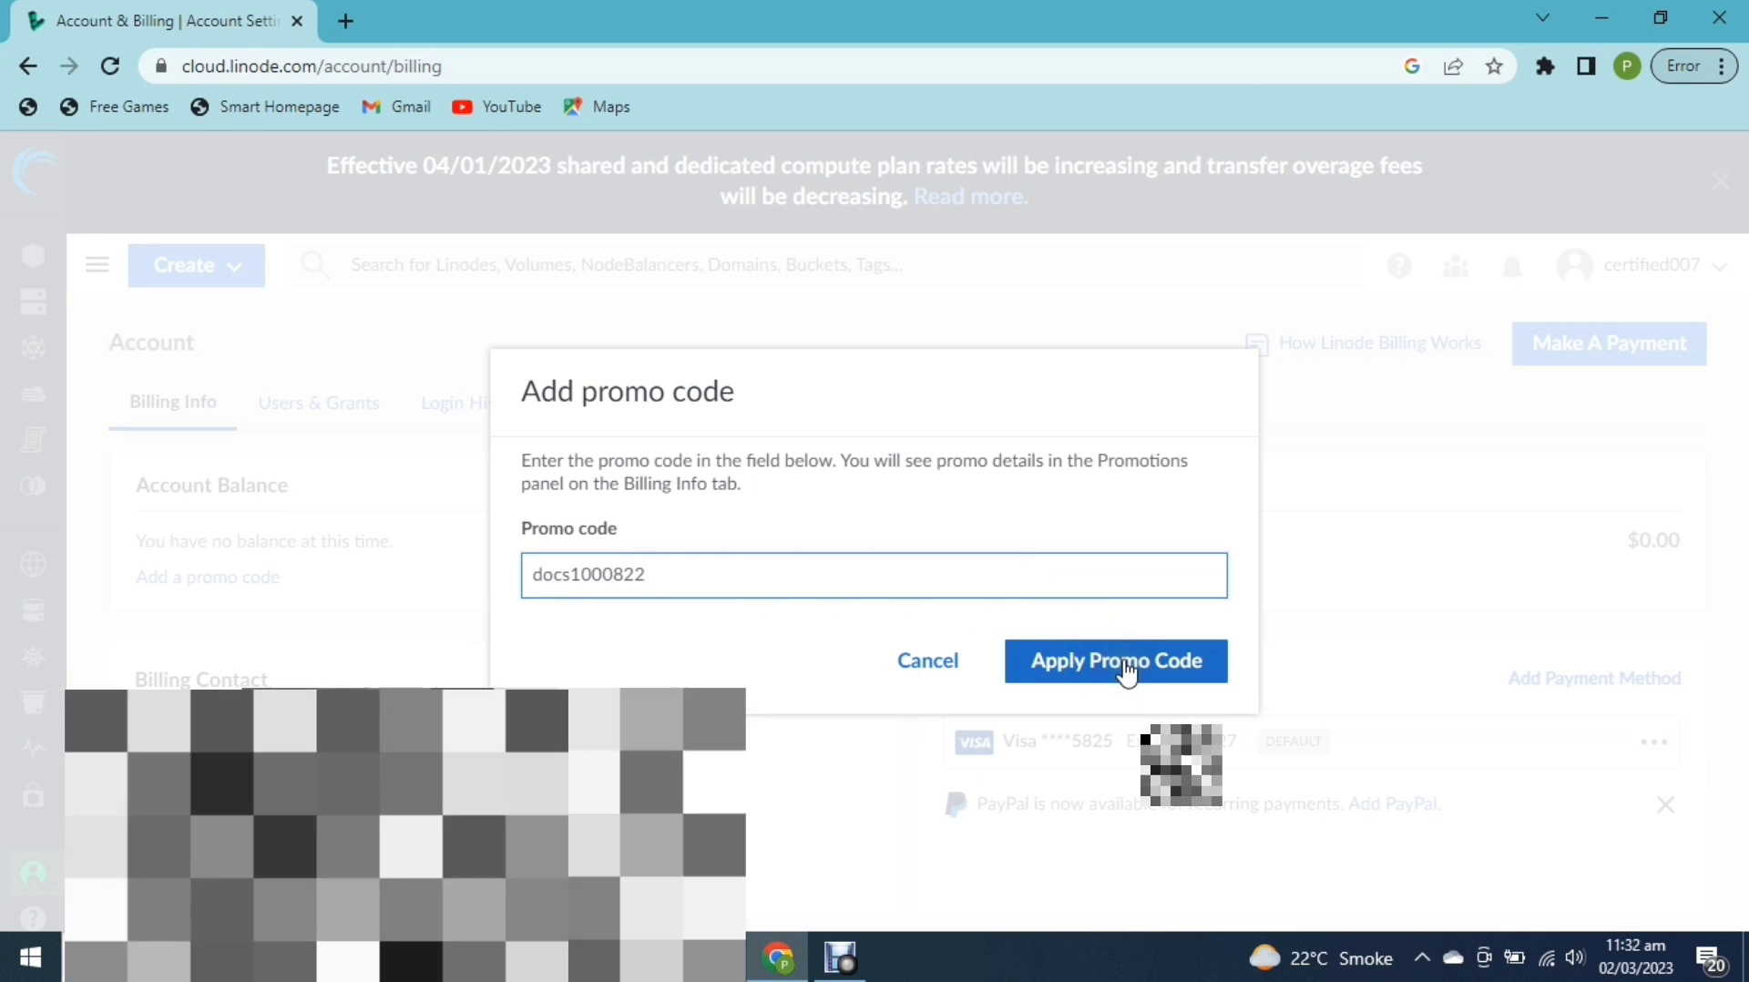
click(1107, 662)
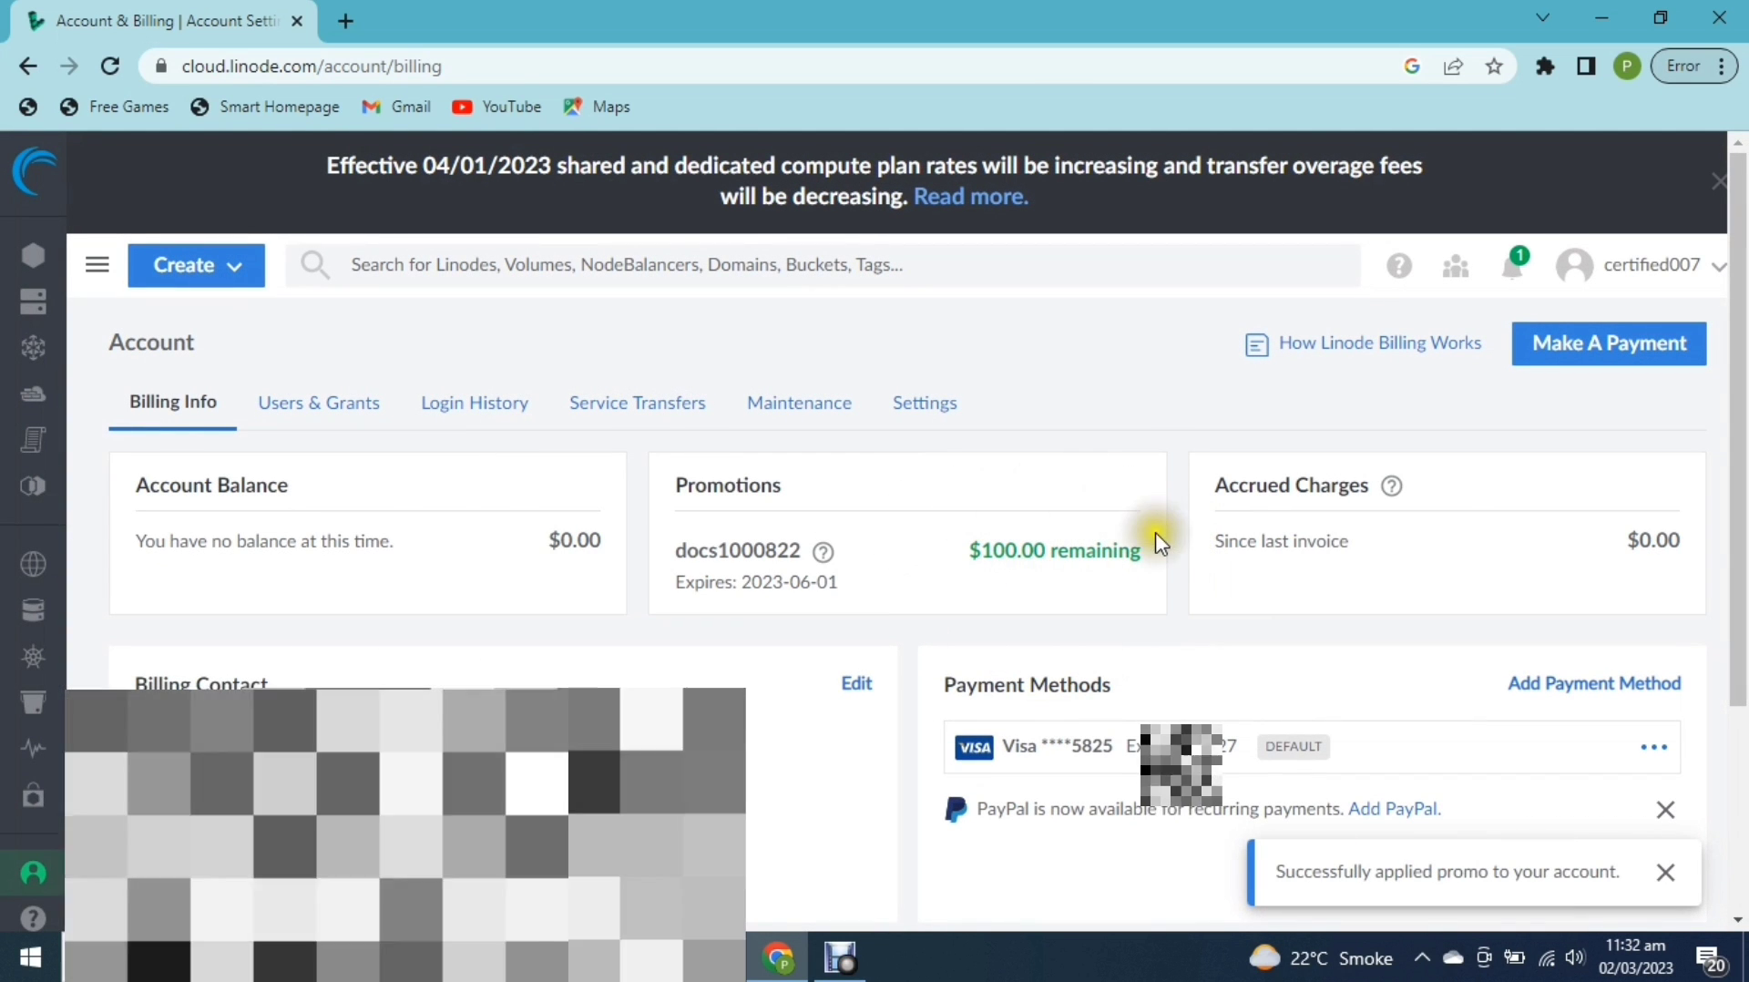
drag(1161, 549, 964, 555)
click(938, 574)
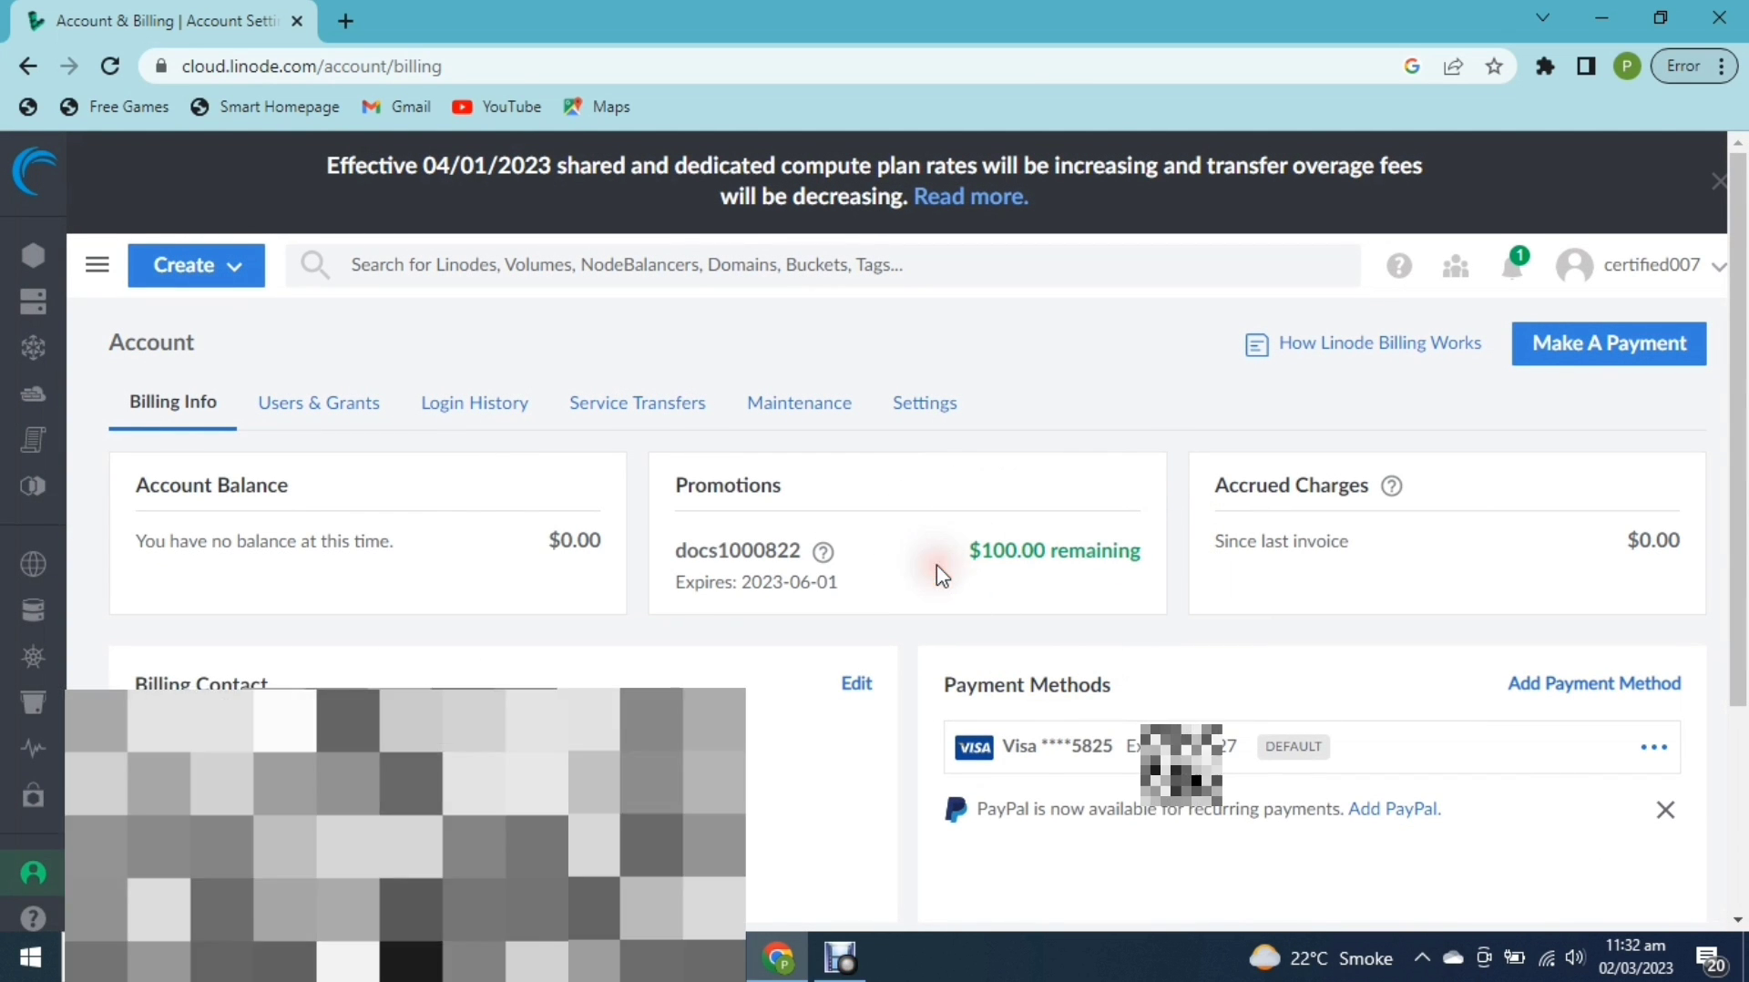